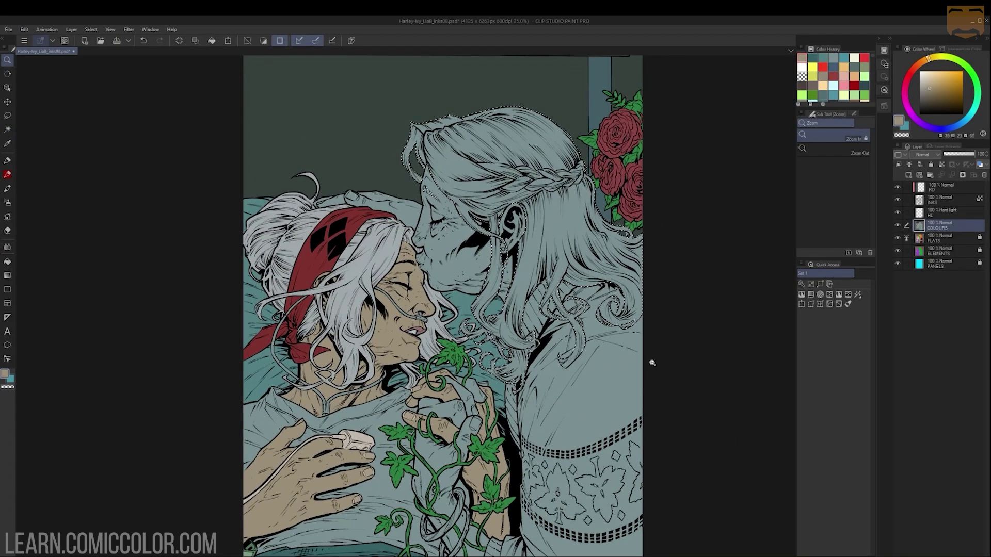
Step: Recolour the kissing woman's selected hair to a muted pinkish grey using Hue/Saturation/Luminosity with a hue of -164
key("ctrl+u")
left_click_drag(688, 222, 754, 204)
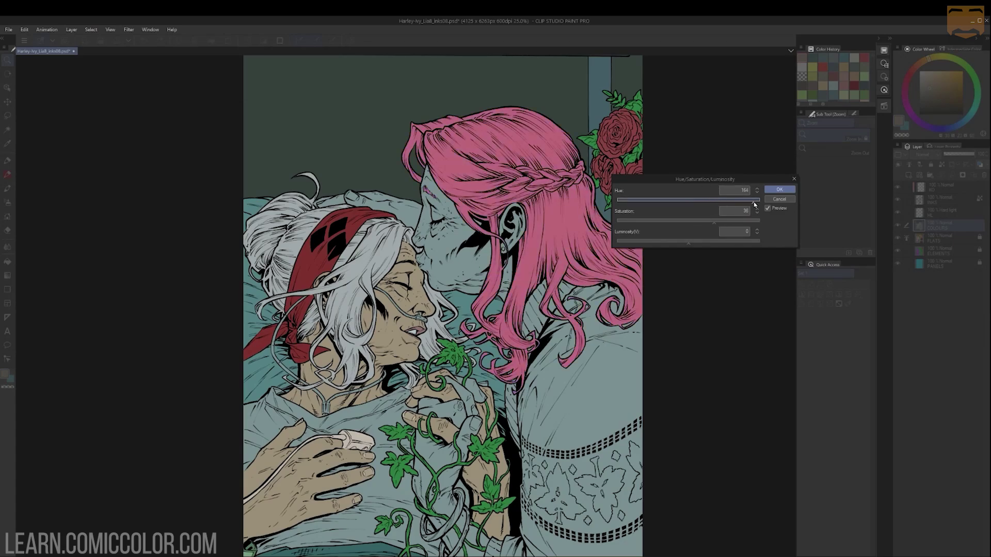
left_click_drag(631, 222, 650, 227)
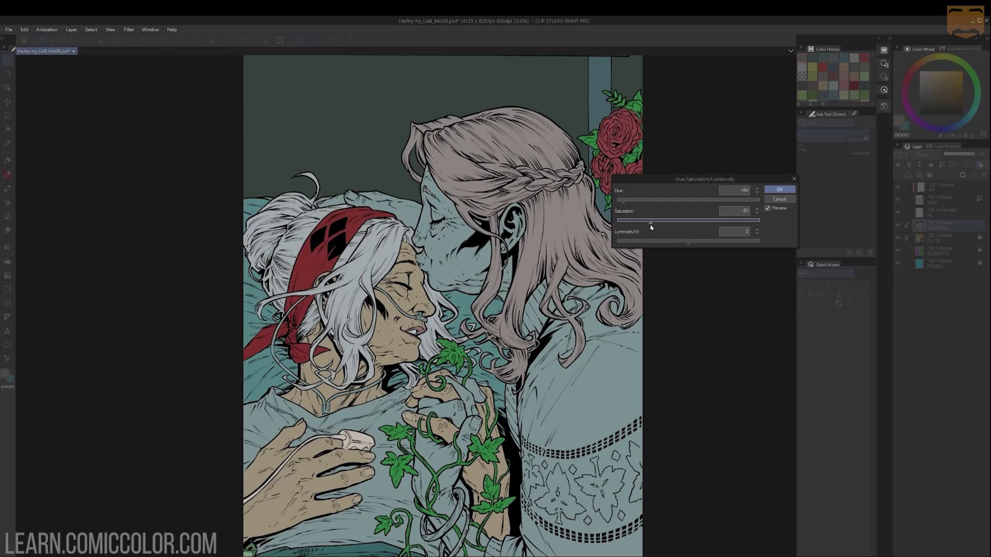
left_click(779, 190)
Step: Recolour the kissing woman's face and hands light green and shift her hair to a warm beige-grey
key("w")
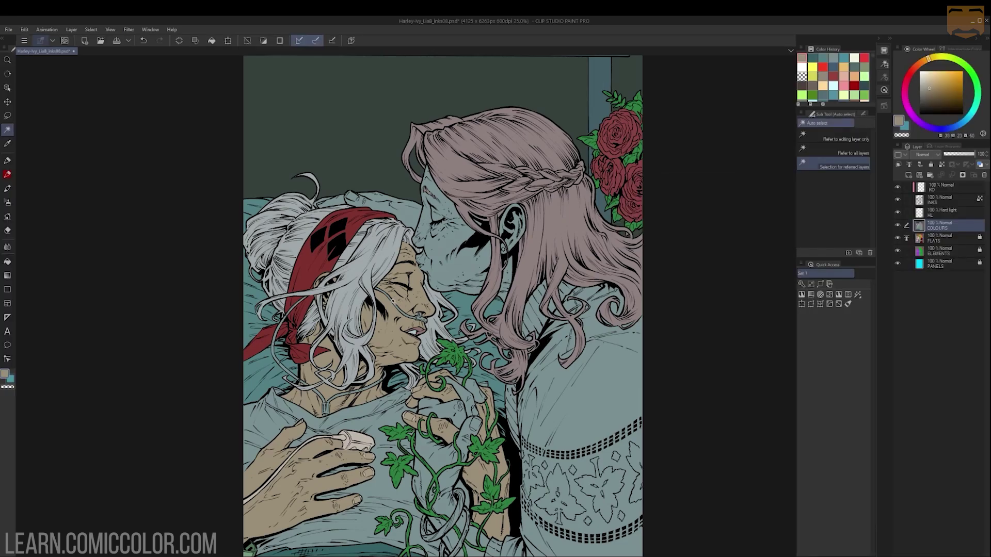
key("g")
key("ctrl+u")
mouse_move(688, 222)
left_mouse_down()
mouse_move(700, 223)
mouse_move(685, 203)
mouse_move(704, 205)
mouse_move(687, 226)
left_mouse_up()
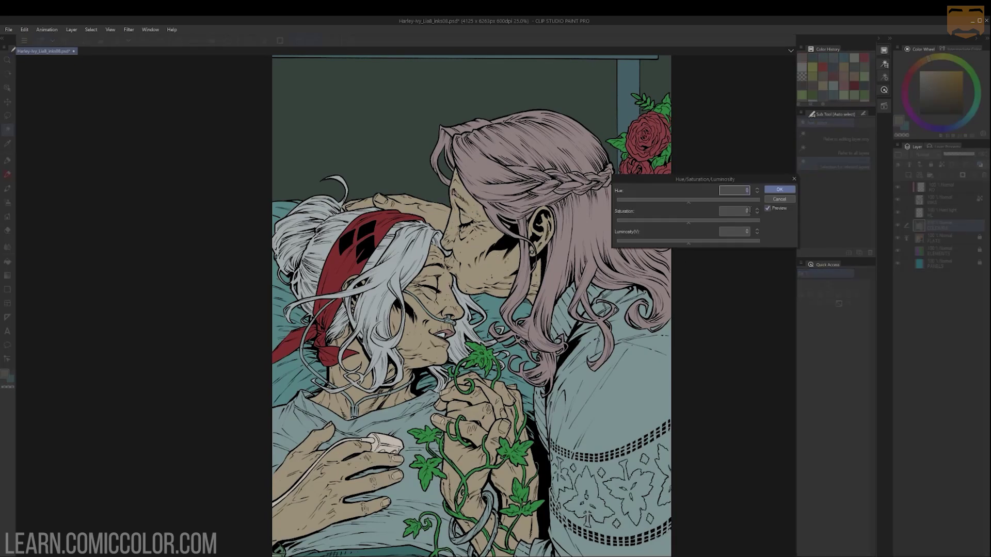
left_click_drag(687, 201, 710, 204)
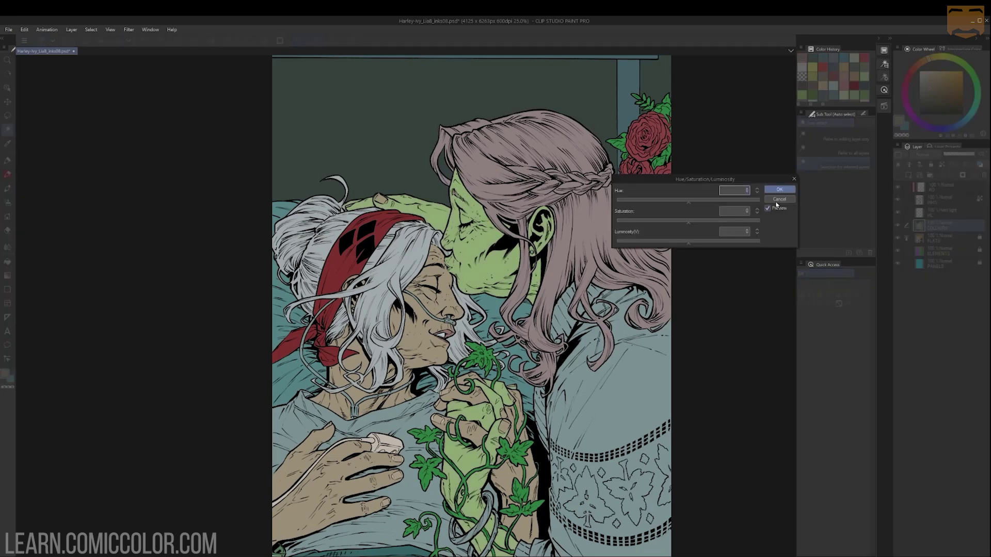
left_click_drag(703, 205, 752, 200)
left_click_drag(696, 230, 685, 228)
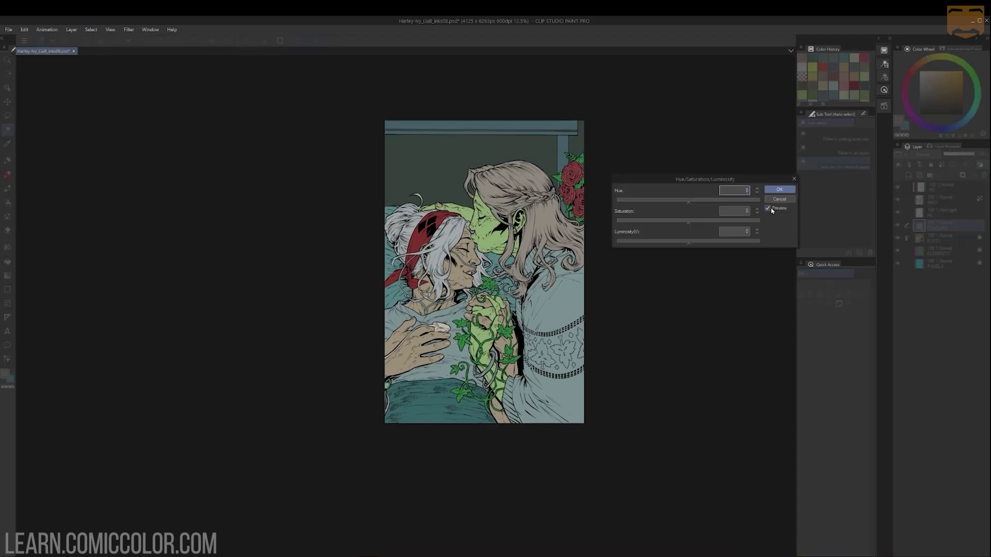
Step: Recolour the sweater to a soft muted green and make its leaf motifs a more saturated green
left_click_drag(688, 242, 663, 253)
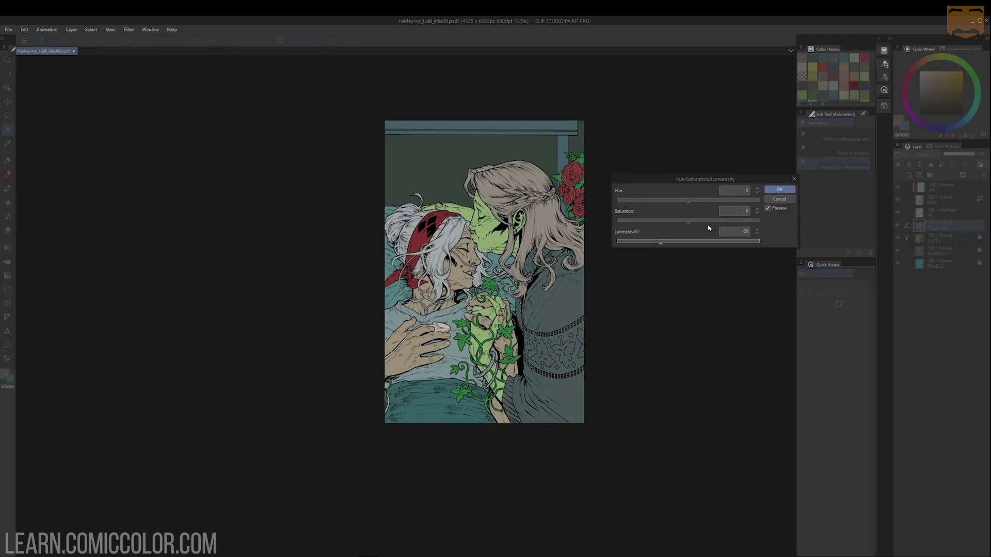
left_click_drag(707, 226, 672, 205)
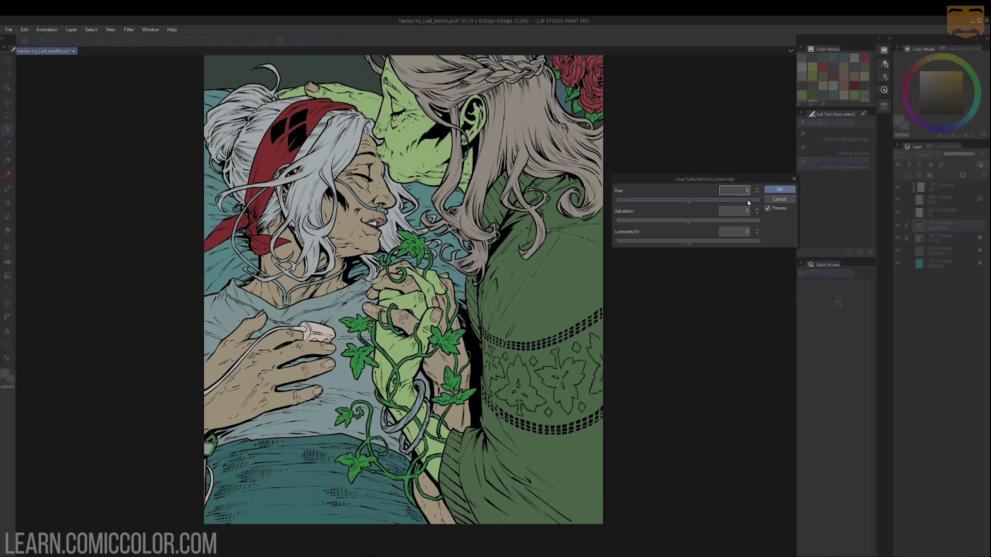
left_click_drag(688, 242, 706, 244)
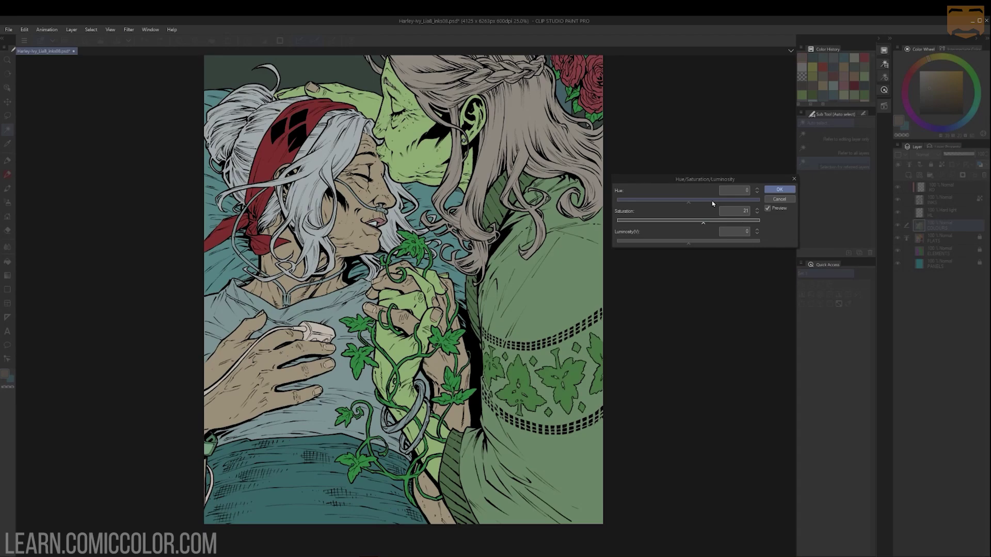
left_click_drag(692, 201, 703, 204)
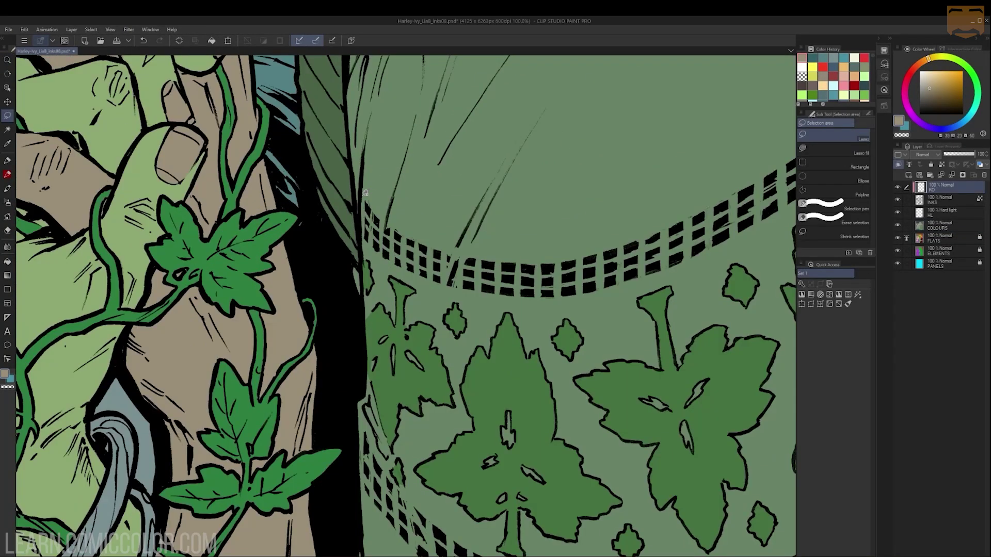
Step: Lasso the two chequered bands above and below the sweater's leaf motifs on the KO layer
mouse_move(363, 190)
left_mouse_down()
mouse_move(367, 244)
mouse_move(412, 275)
mouse_move(460, 294)
mouse_move(549, 302)
mouse_move(704, 183)
mouse_move(384, 217)
left_mouse_up()
scroll(384, 217, "down", 5)
mouse_move(316, 213)
left_mouse_down()
mouse_move(372, 343)
mouse_move(315, 217)
left_mouse_up()
mouse_move(395, 316)
left_mouse_down()
mouse_move(487, 355)
mouse_move(384, 356)
left_mouse_up()
left_click_drag(675, 320, 442, 274)
left_click_drag(415, 321, 392, 389)
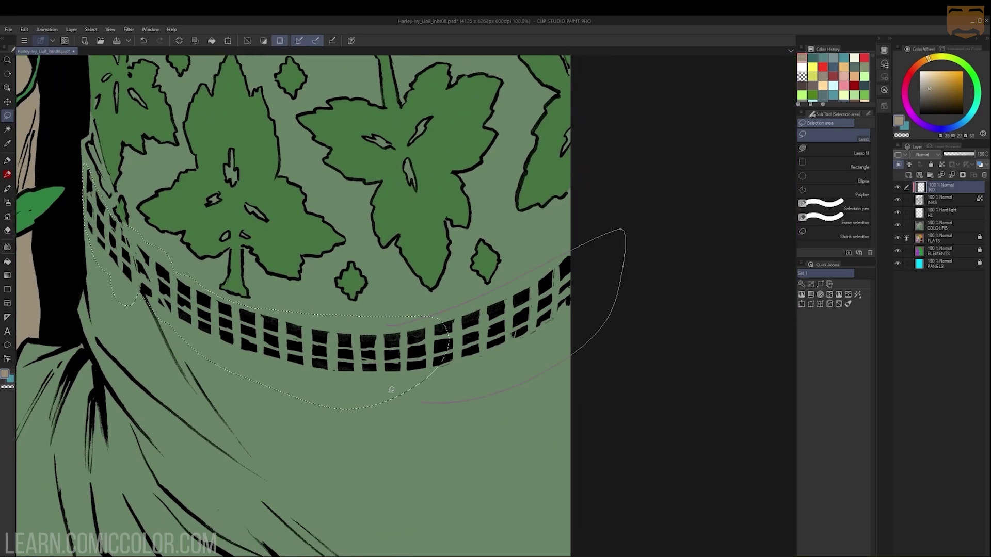
left_click_drag(570, 185, 648, 210)
left_click(648, 210, "alt")
left_click(648, 210, "alt")
mouse_move(526, 159)
left_mouse_down()
mouse_move(568, 263)
mouse_move(574, 310)
mouse_move(601, 301)
left_mouse_up()
left_click(568, 263, "alt")
left_click(609, 297, "alt")
left_click(608, 322, "alt")
Step: Fill the sweater's chequered bands with a muted dark red and clear the selection
left_click(909, 75)
key("g")
left_click(619, 271)
left_click(608, 400)
key("ctrl+d")
left_click(583, 331, "alt")
left_click(584, 330, "alt")
left_click(584, 330, "alt")
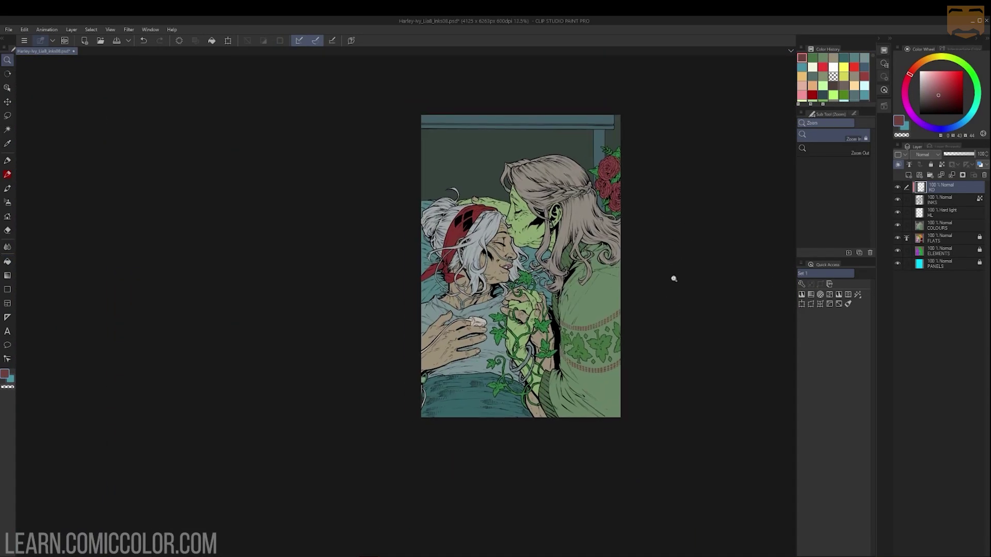
left_click(645, 301, "ctrl")
scroll(636, 252, "down", 2)
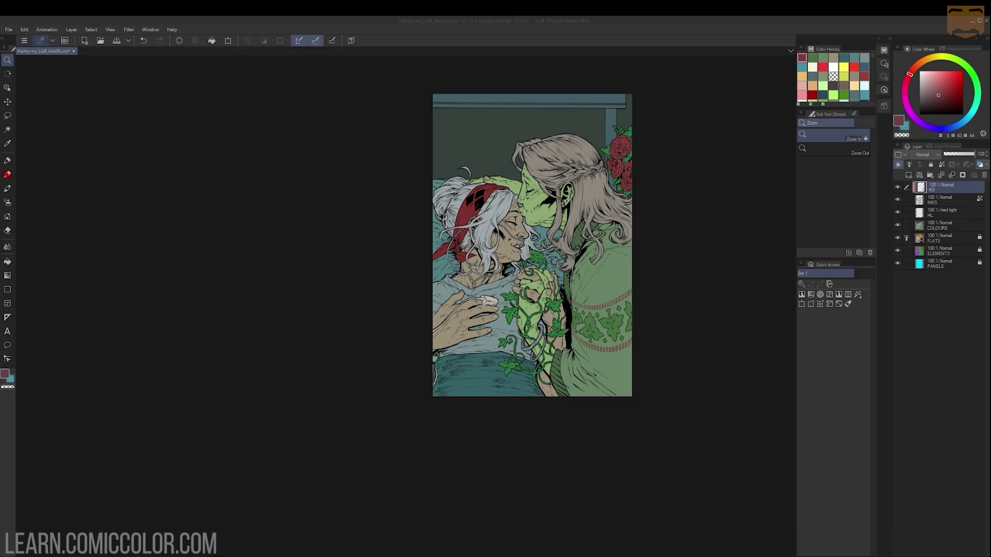
left_click(535, 216)
left_click(541, 191, "alt")
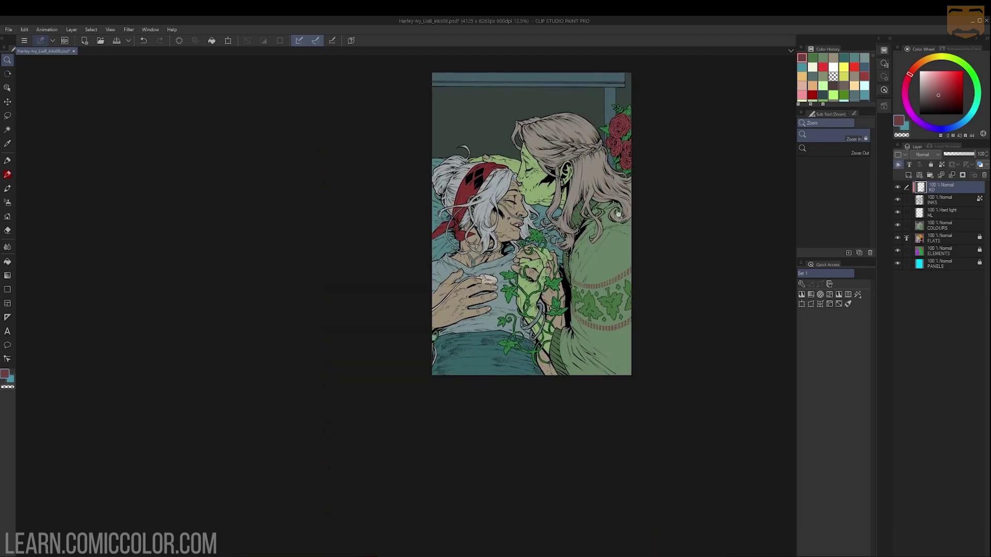
left_click(581, 286)
left_click(632, 237, "alt")
left_click(627, 240, "alt")
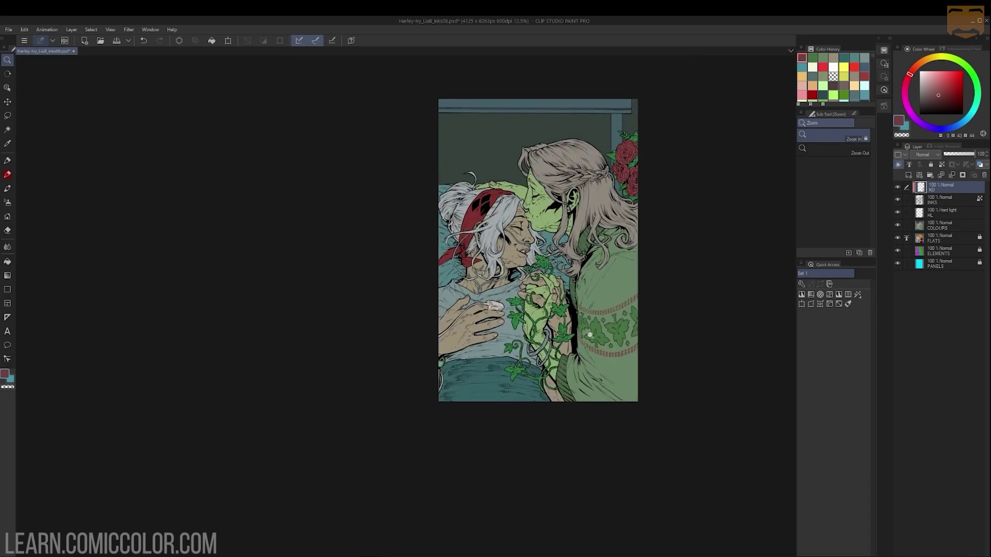
Step: Recolour the background wall and wooden frame to brown and tan on the COLOURS layer, with luminosity set to 17
key("w")
left_click(605, 121)
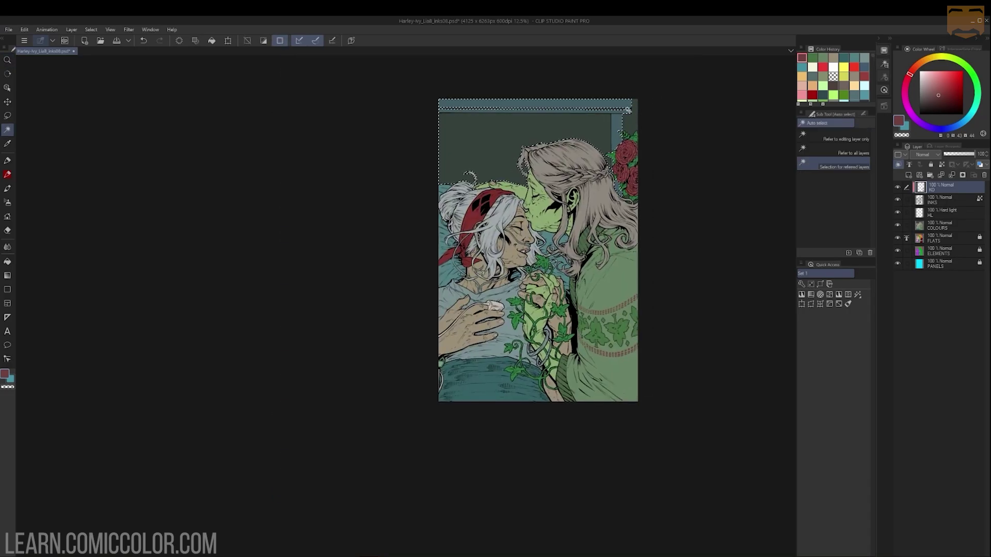
key("ctrl+u")
key("Return")
left_click(939, 225)
key("ctrl+u")
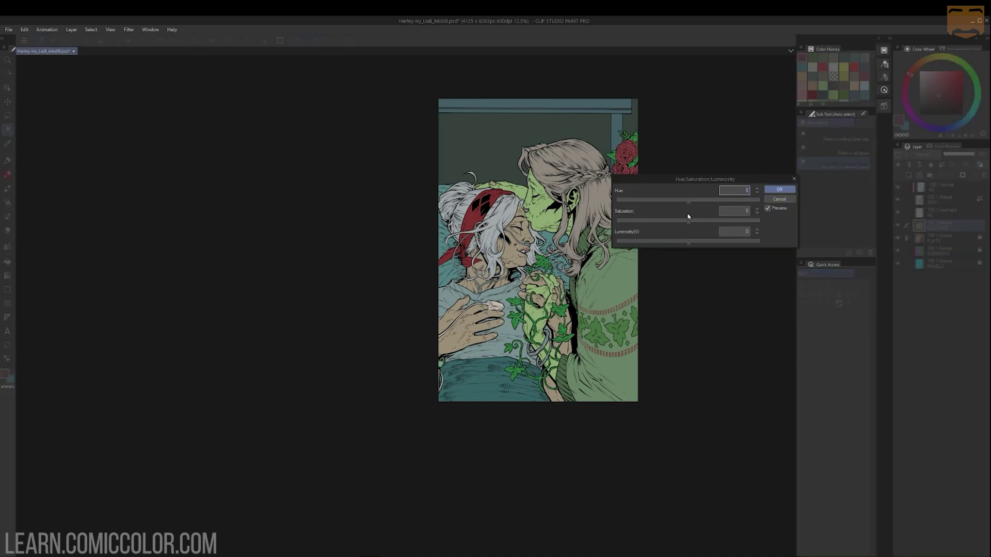
left_click_drag(688, 199, 709, 205)
left_click_drag(698, 241, 701, 244)
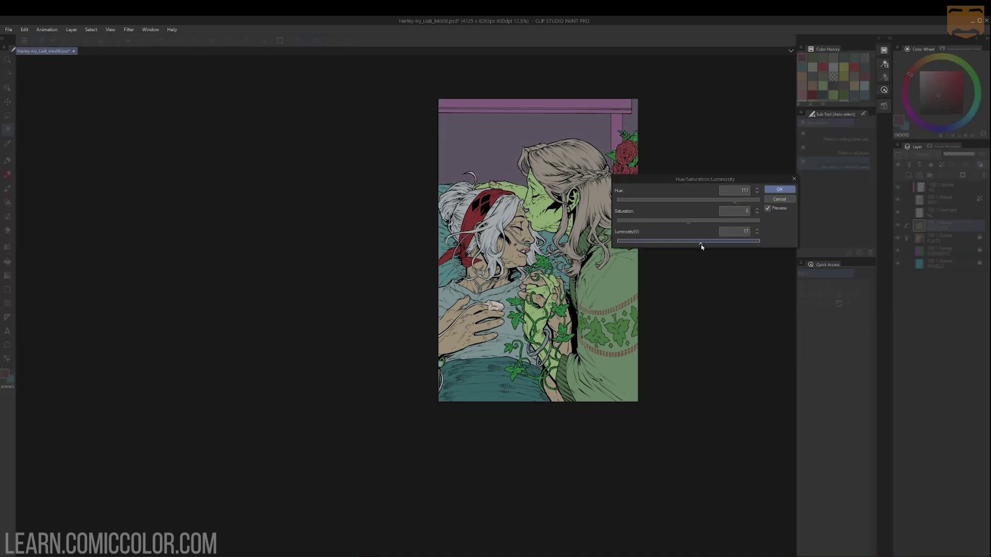
left_click_drag(735, 201, 663, 204)
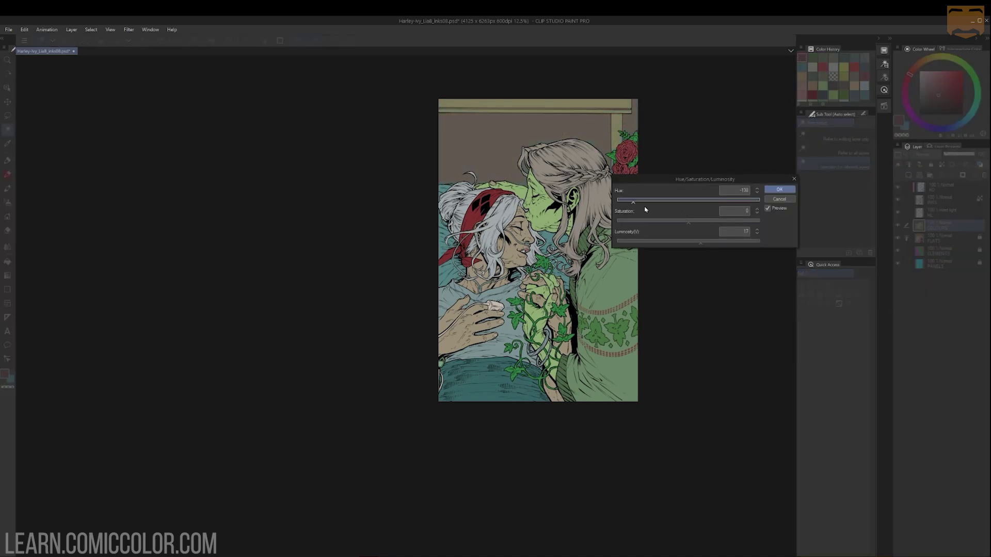
left_click(779, 189)
key("ctrl+d")
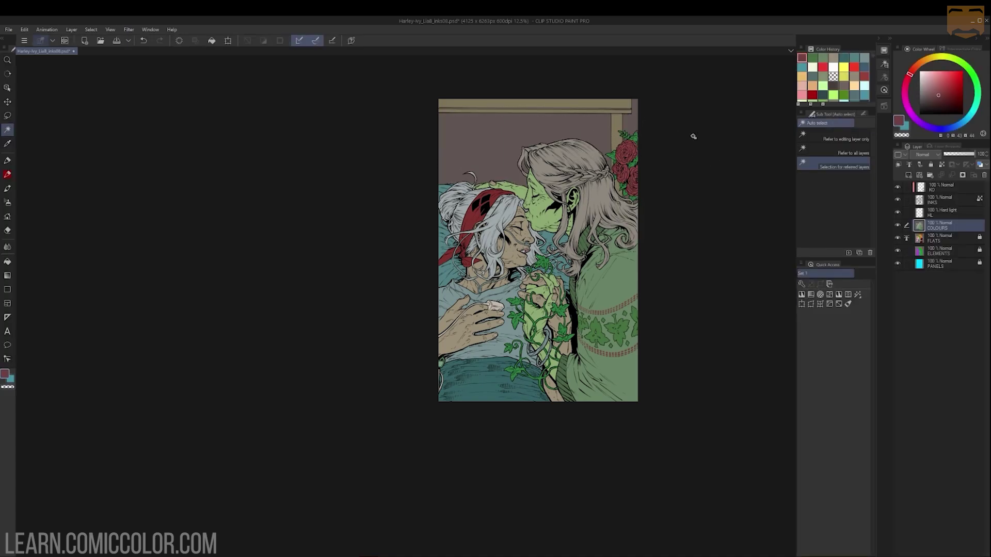
Step: Shift the background wall to a dark grey-green with hue 167 and luminosity -25
key("ctrl+u")
left_click_drag(688, 200, 675, 205)
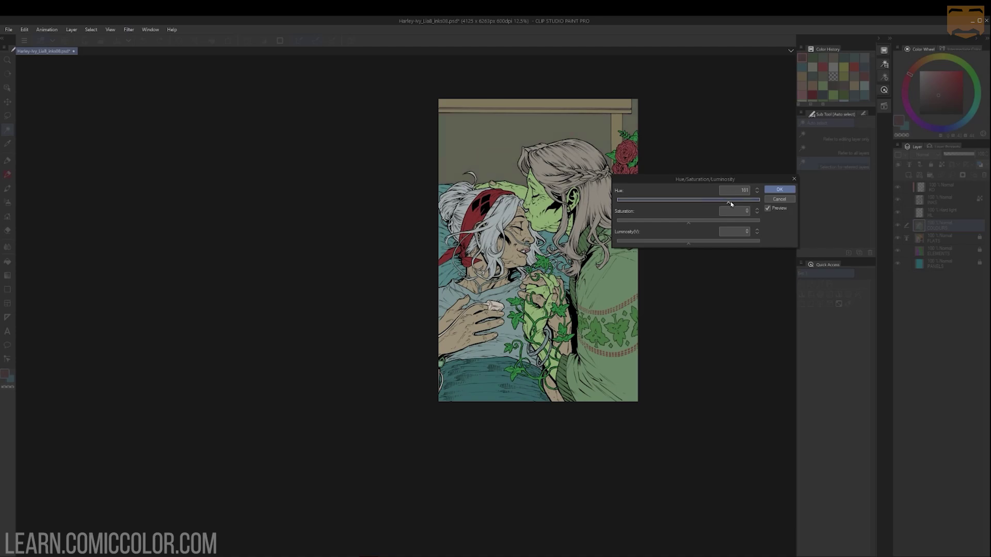
left_click_drag(688, 241, 671, 243)
left_click_drag(729, 200, 742, 203)
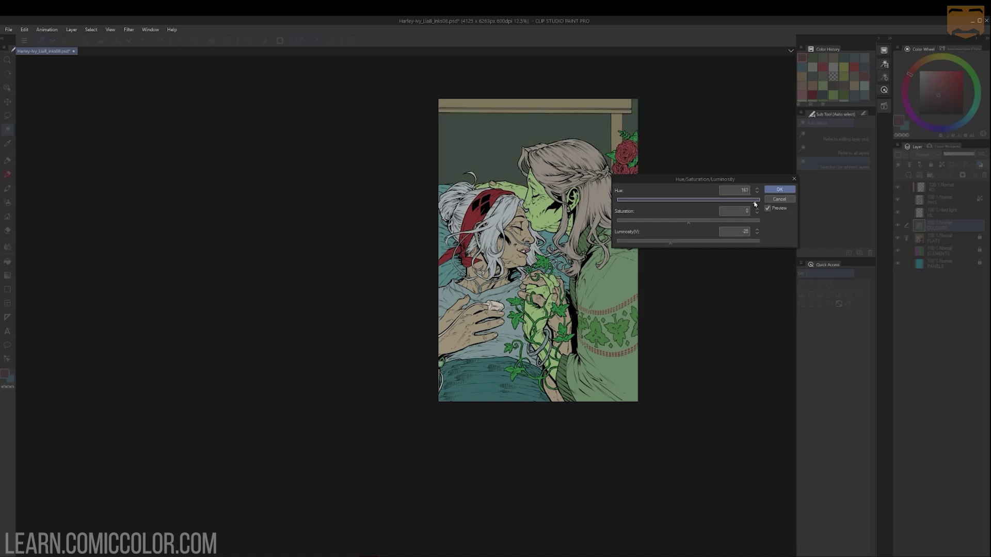
left_click(779, 190)
Step: Darken the wooden frame around the background wall by lowering its luminosity
left_click(617, 125)
key("ctrl+u")
left_click_drag(689, 243, 640, 193)
left_click(779, 190)
key("ctrl+space")
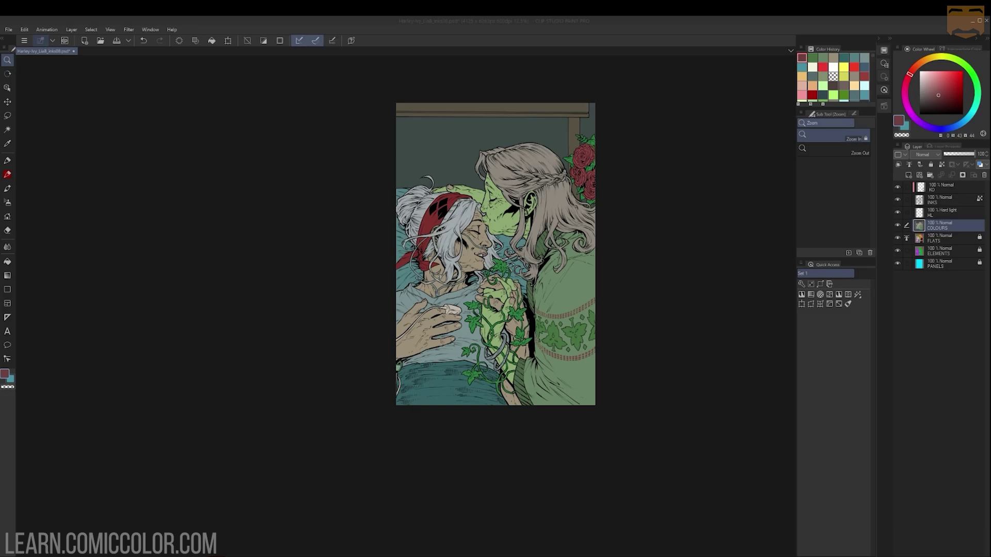
scroll(650, 240, "up", 2)
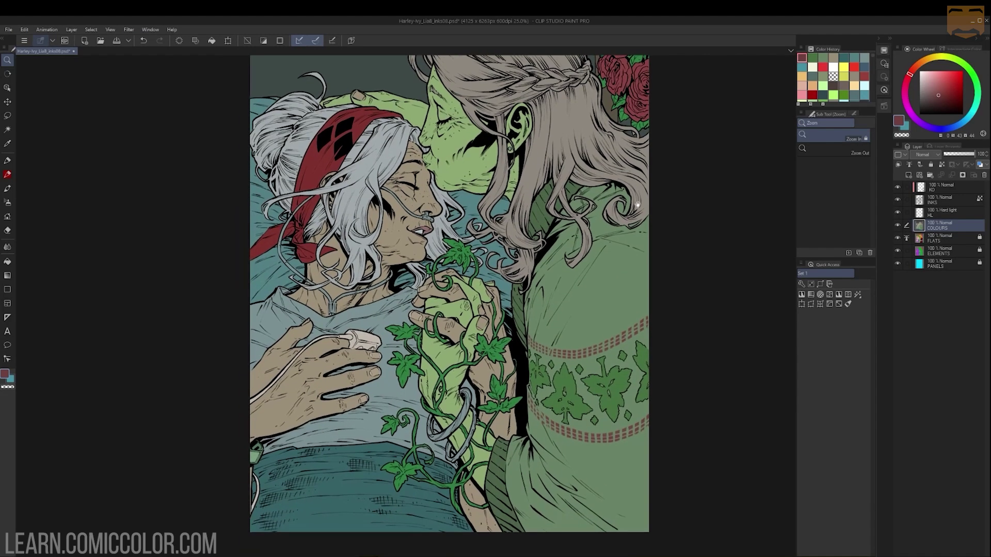
scroll(656, 237, "down", 2)
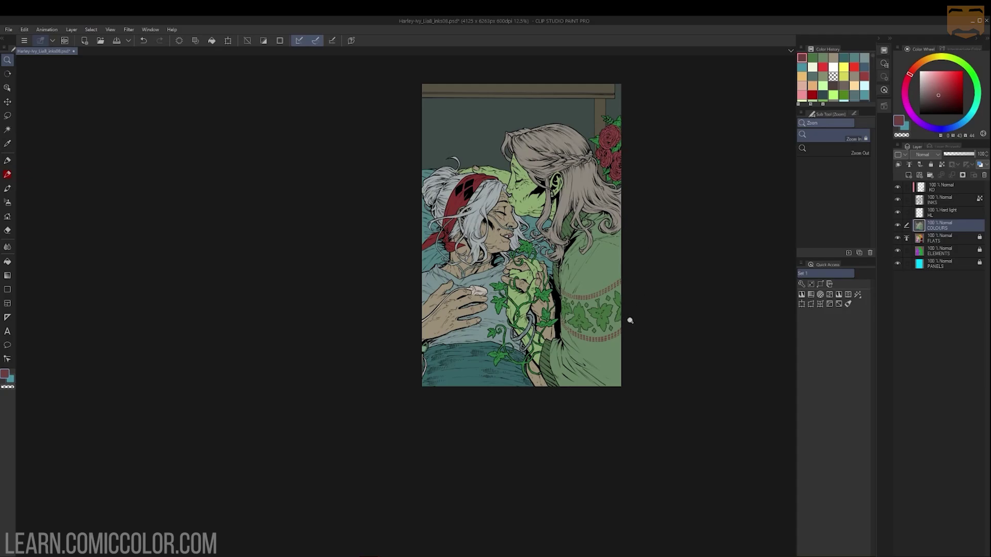
Step: Select the bracelets on the green wrist and recolour them to a dusky red with luminosity -17
left_click(588, 221)
left_click_drag(621, 274, 649, 211)
left_click(498, 366)
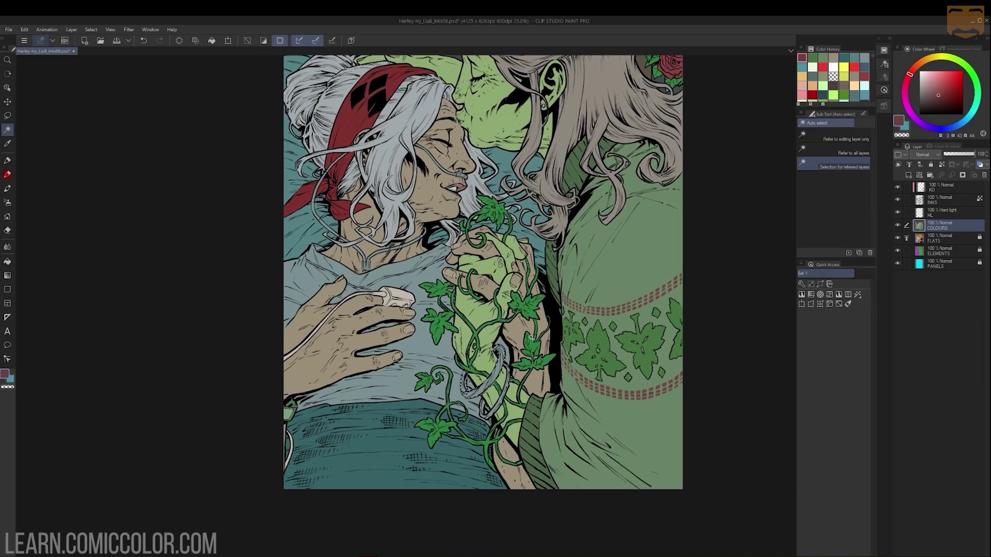
key("ctrl+u")
left_click(713, 200)
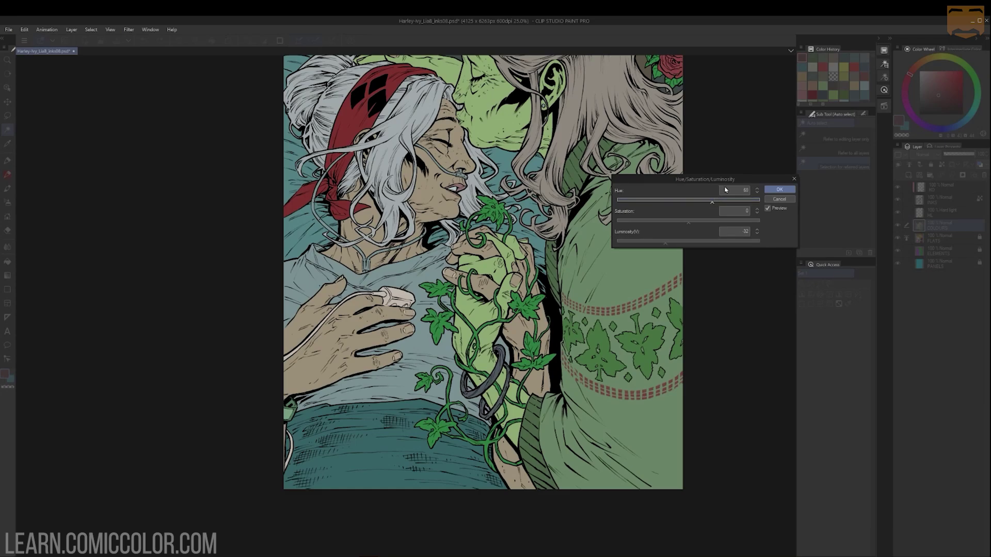
left_click_drag(715, 222, 697, 222)
left_click(748, 202)
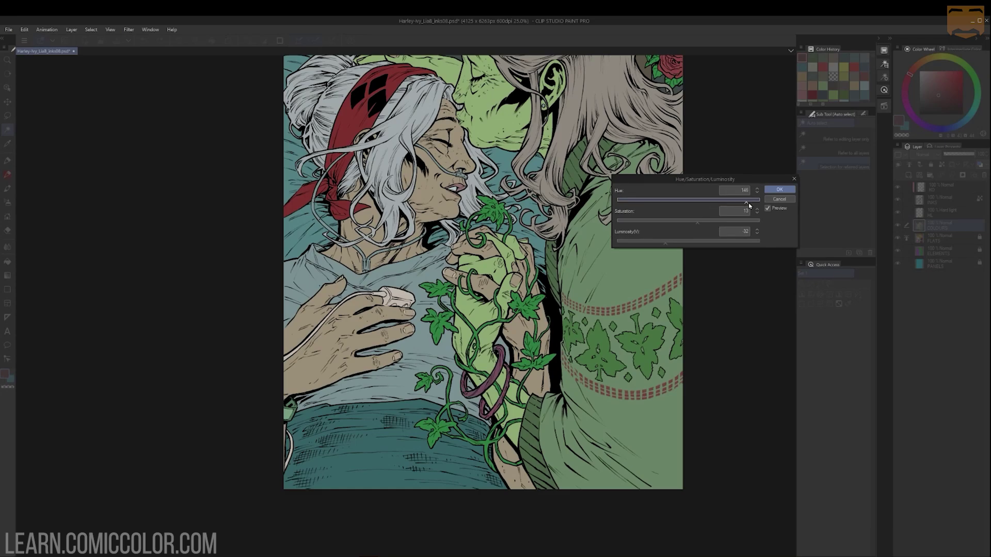
left_click(676, 241)
left_click(705, 220)
left_click(620, 200)
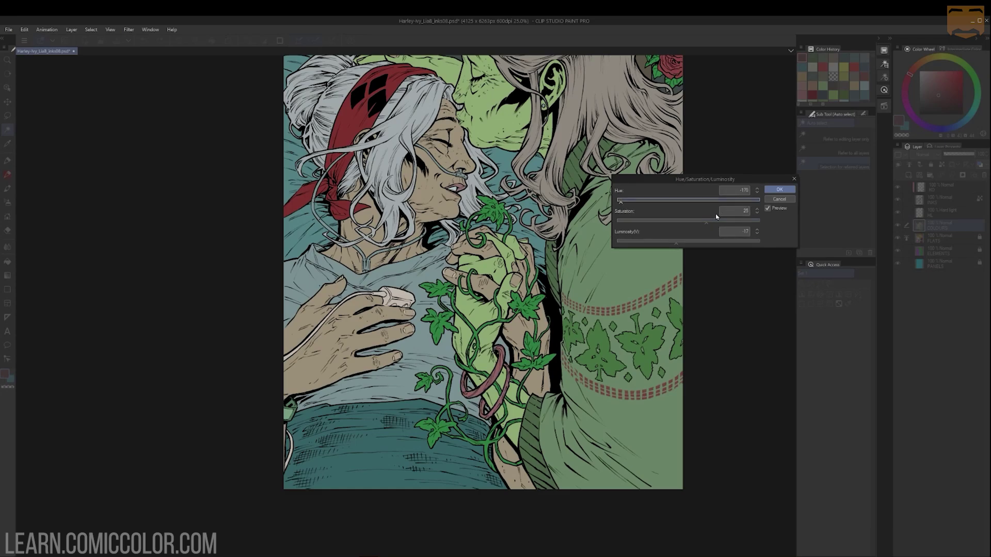
left_click(779, 189)
Step: Clear the bracelet selection and review the recoloured figures
key("slash")
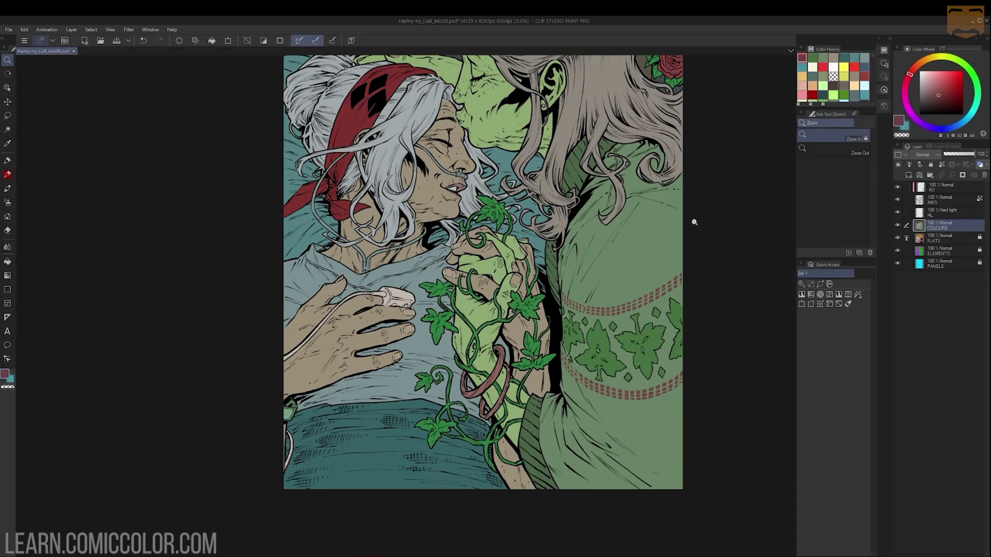
left_click(616, 284, "alt")
left_click(633, 237)
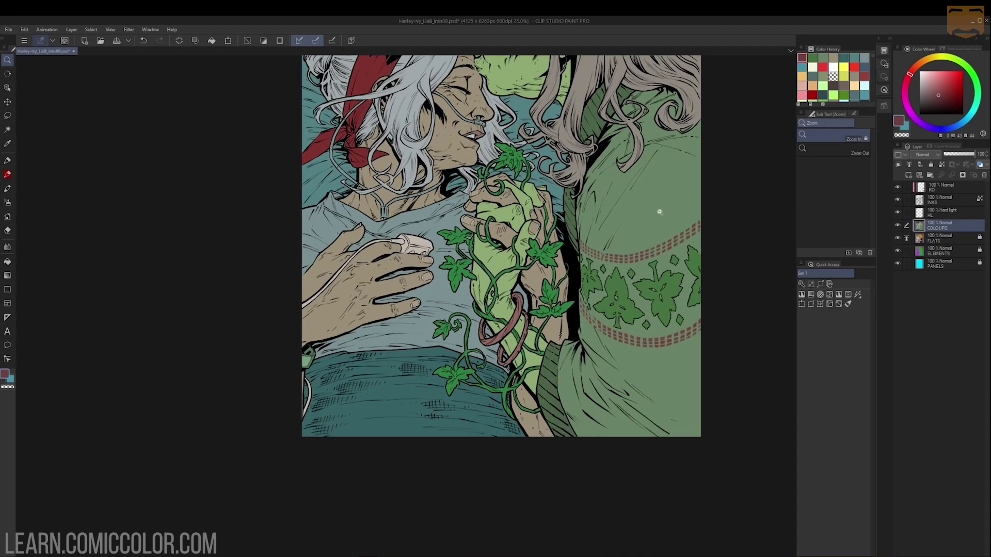
left_click(603, 210, "alt")
key("ctrl+d")
left_click(597, 251)
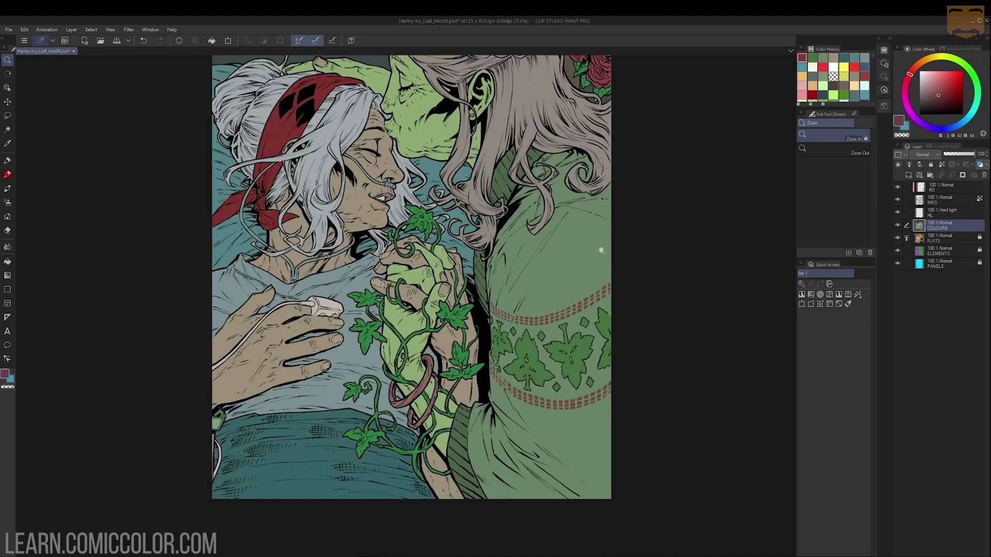
left_click_drag(622, 268, 663, 301)
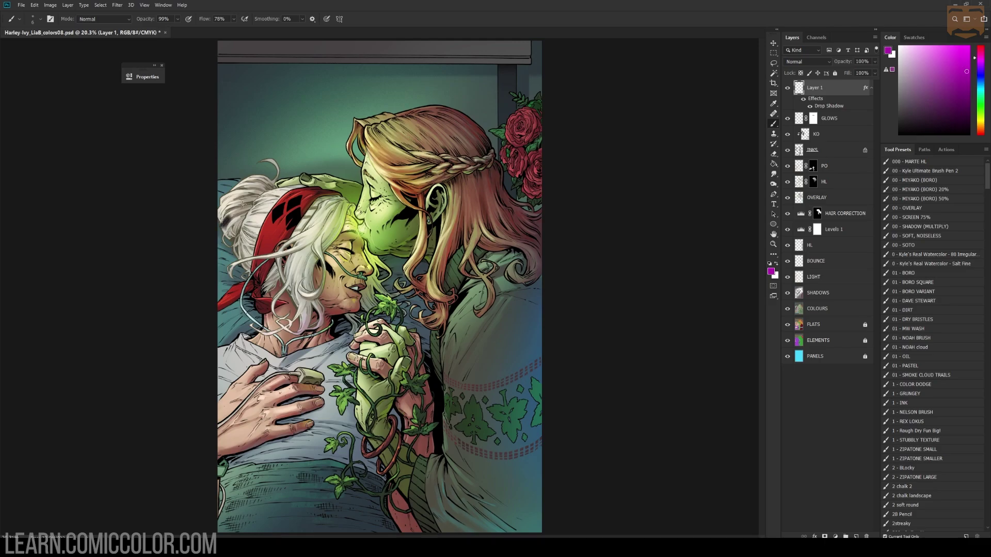
Step: Brush a tilted dark rectangular outline around the two women's heads on Layer 1
mouse_move(221, 220)
left_mouse_down()
mouse_move(394, 115)
mouse_move(468, 86)
mouse_move(554, 223)
left_mouse_up()
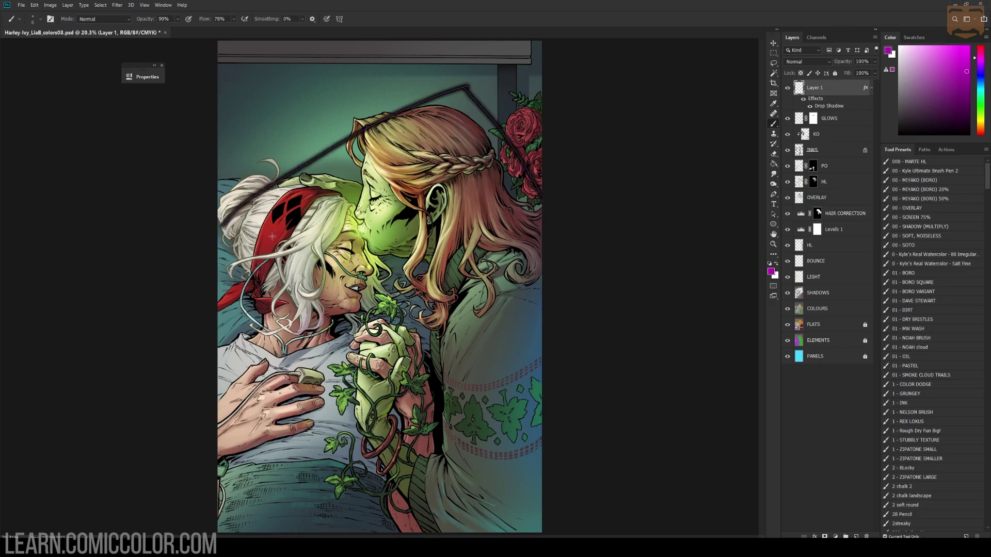
mouse_move(219, 222)
left_mouse_down()
mouse_move(301, 359)
mouse_move(559, 199)
left_mouse_up()
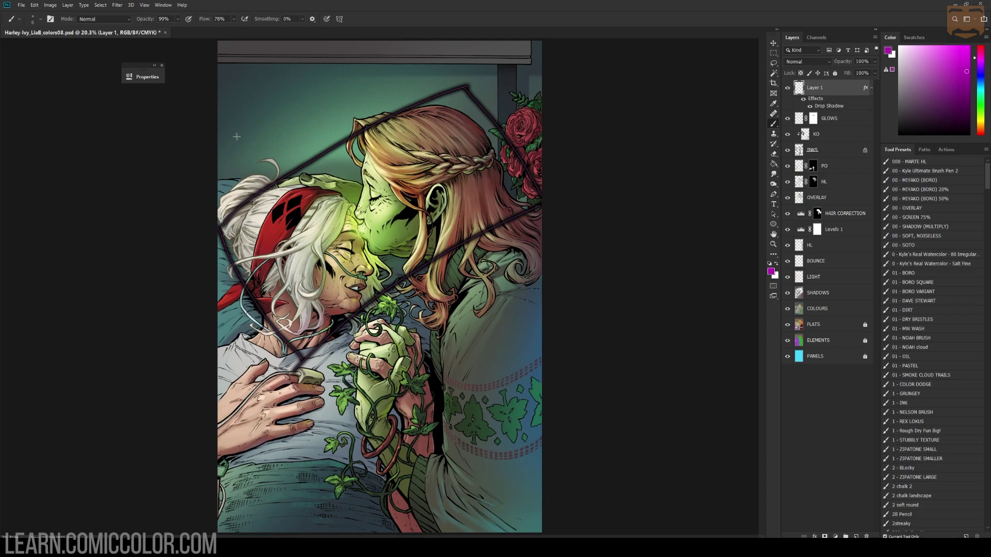
Step: Brush dark diagonal hatching over the upper-left and lower-right areas outside the tilted rectangle on Layer 1
left_click_drag(183, 178, 423, 30)
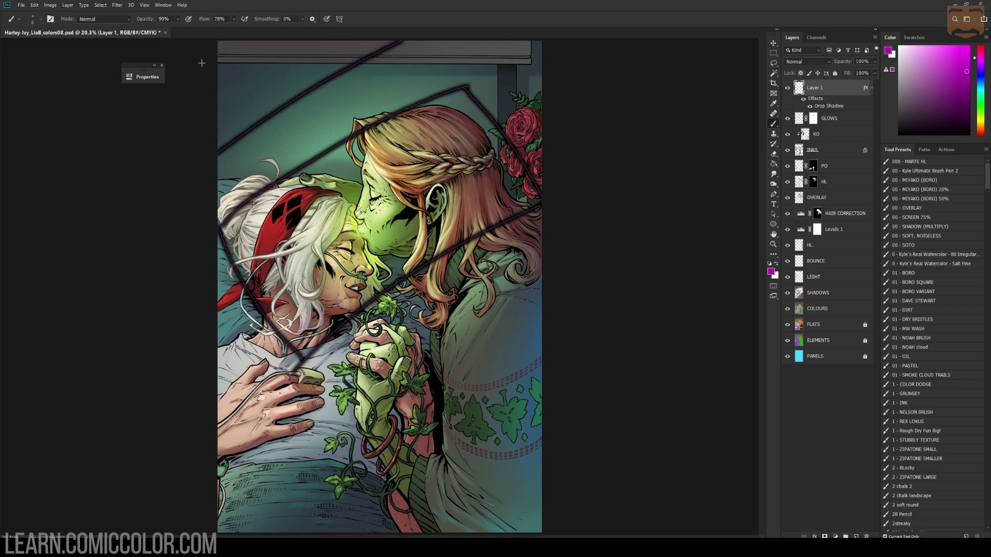
mouse_move(201, 63)
left_mouse_down()
mouse_move(219, 103)
mouse_move(209, 140)
mouse_move(312, 91)
mouse_move(179, 203)
left_mouse_up()
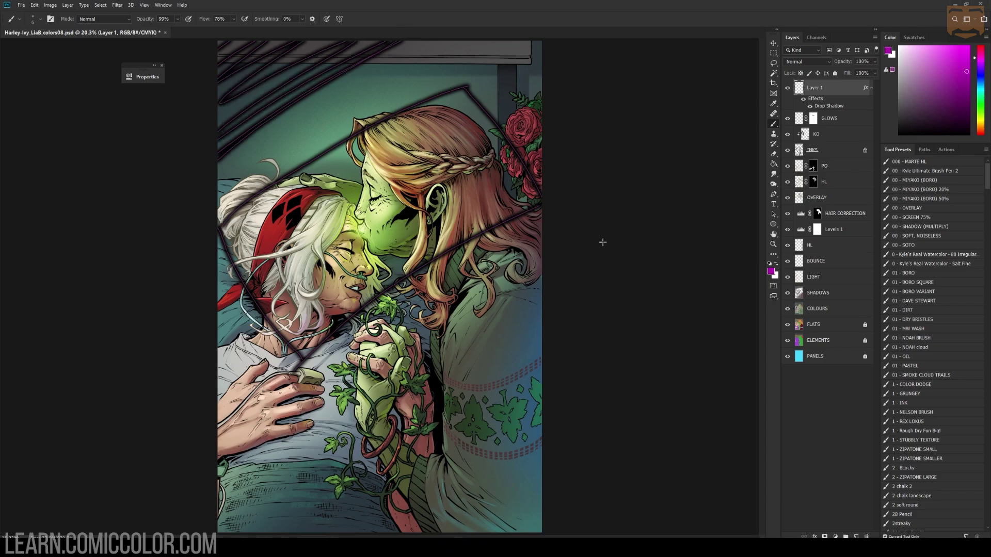
mouse_move(602, 242)
left_mouse_down()
mouse_move(247, 532)
mouse_move(284, 534)
mouse_move(506, 429)
mouse_move(541, 534)
left_mouse_up()
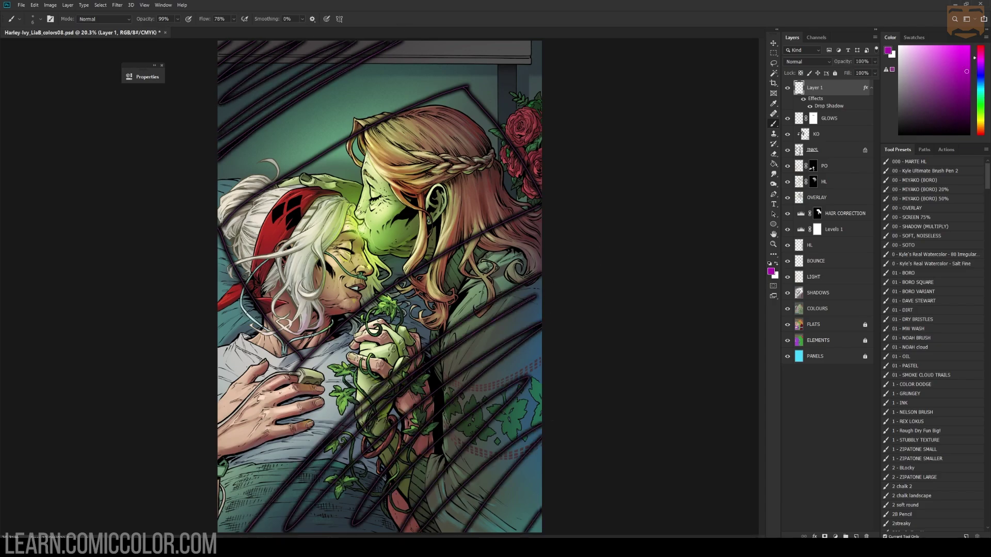
Step: Undo the corner hatching and the latest strokes of the tilted outline around the heads
key("ctrl+z")
key("ctrl+z")
key("ctrl+z")
key("ctrl+z")
key("ctrl+z")
key("ctrl+z")
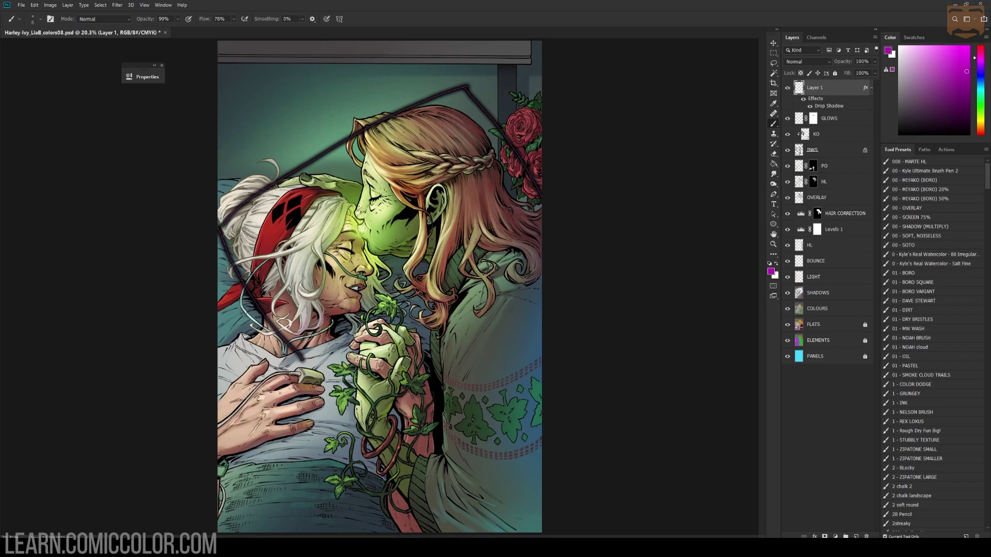
key("ctrl+z")
key("l")
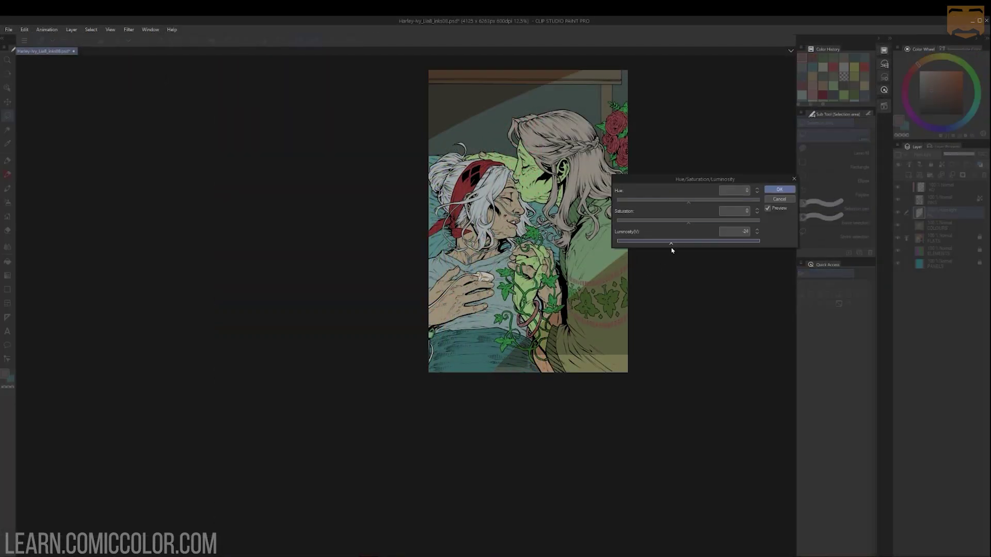
Step: Lower the luminosity of the curved corner shapes on the HL layer and shift their hue towards purple
left_click_drag(672, 250, 666, 250)
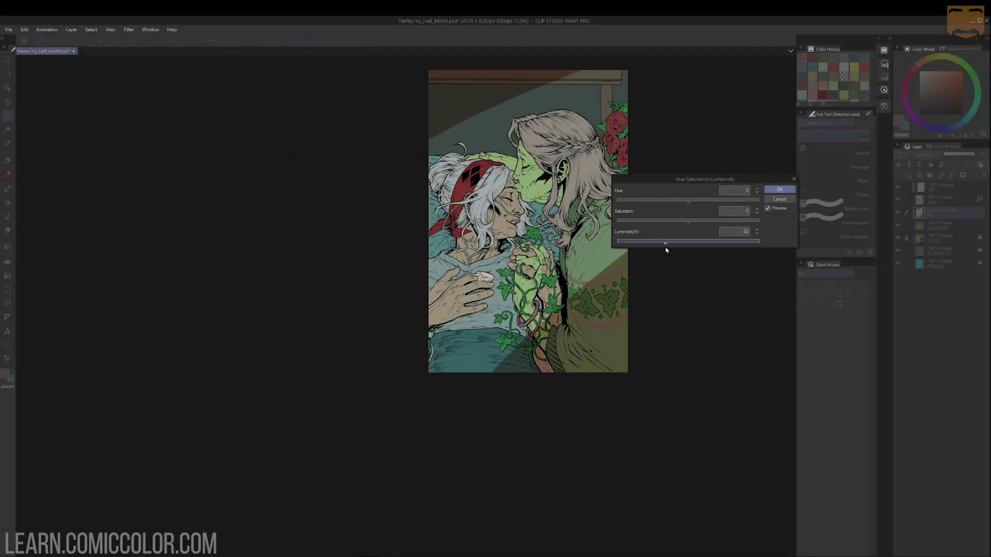
left_click(780, 190)
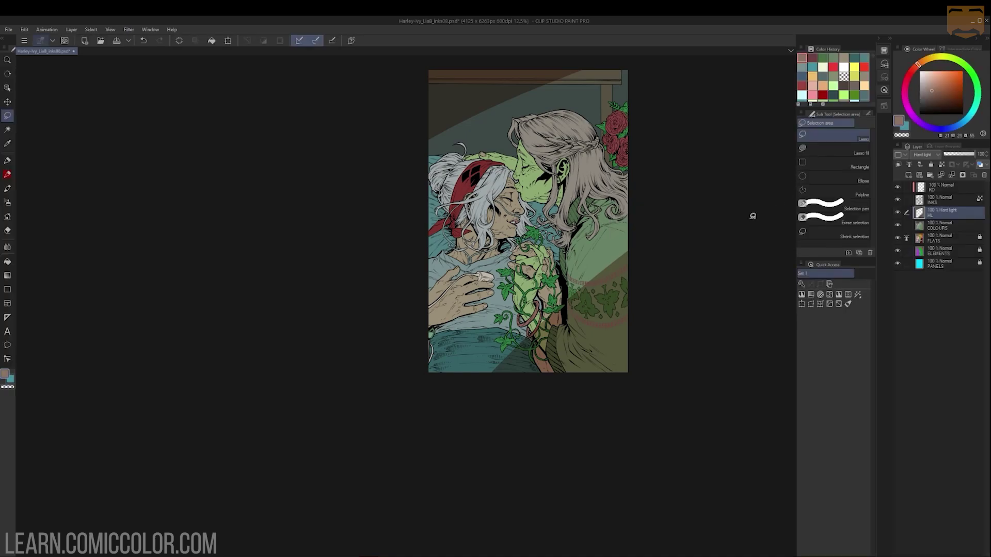
left_click(942, 192)
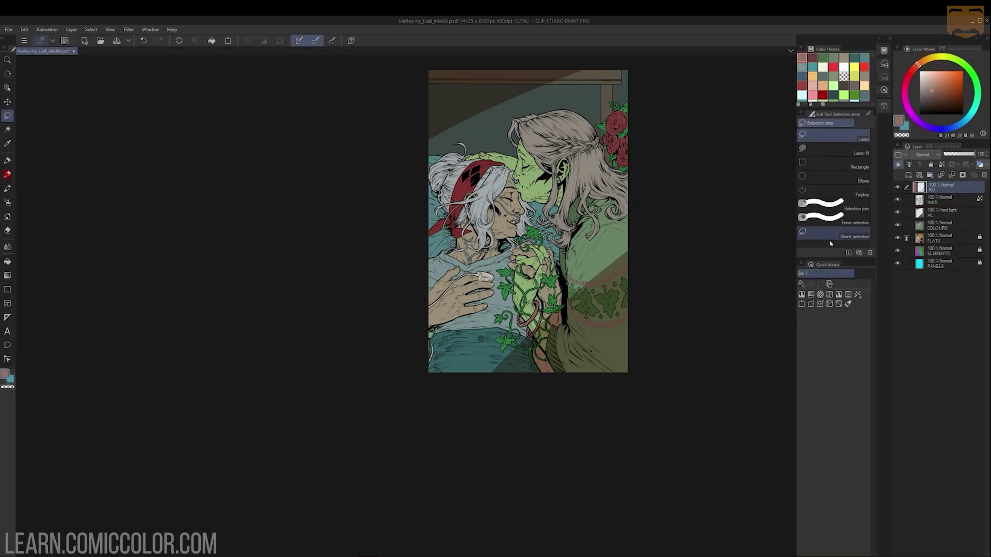
left_click(942, 214)
left_click(838, 304)
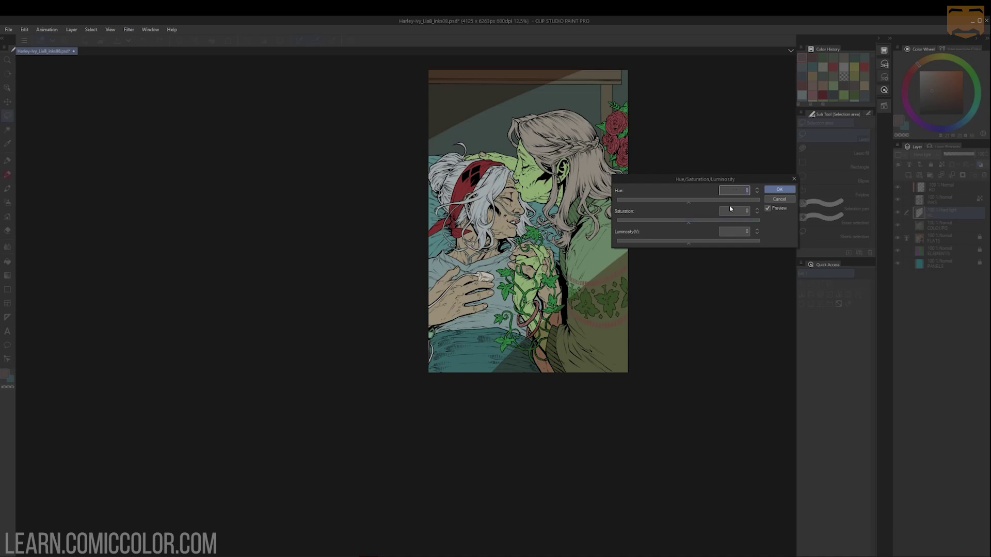
left_click_drag(697, 204, 675, 205)
left_click(778, 189)
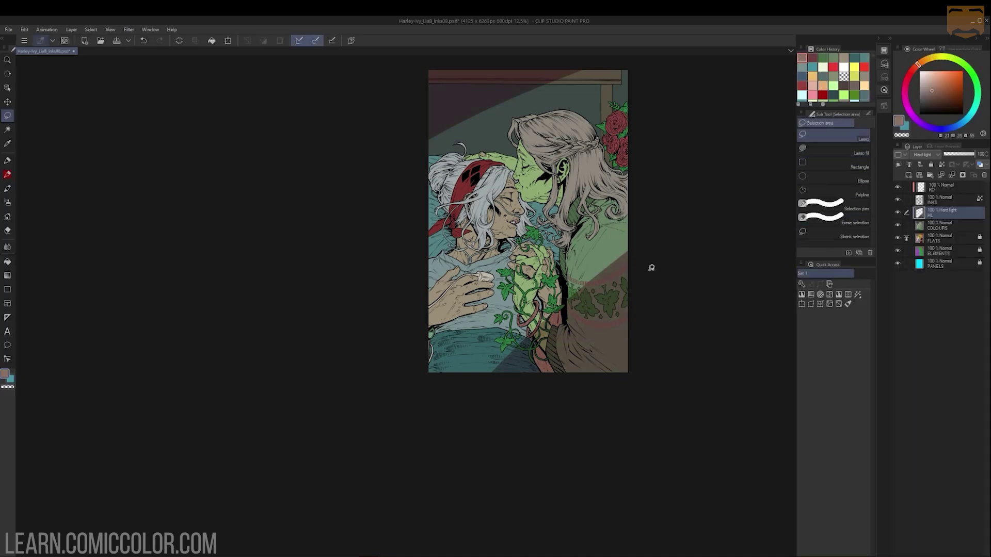
Step: Sample the muted purple from the lower-right corner shape and clear the HL layer
key("Delete")
key("ctrl+z")
left_click(621, 286, "alt")
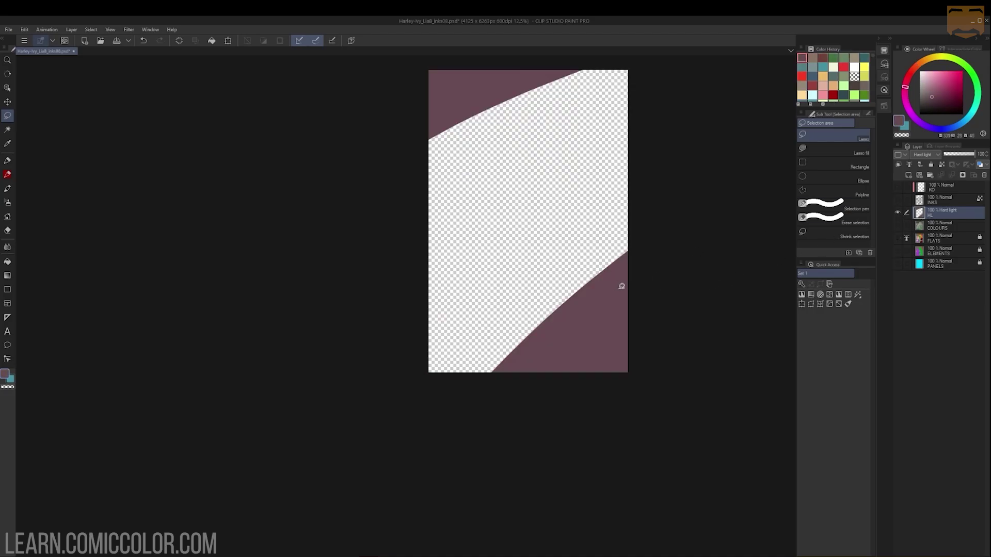
key("Delete")
Step: Airbrush the muted purple softly over the green sweater and the artwork's lower-right corner on the Hard light HL layer
left_click(650, 181, "ctrl")
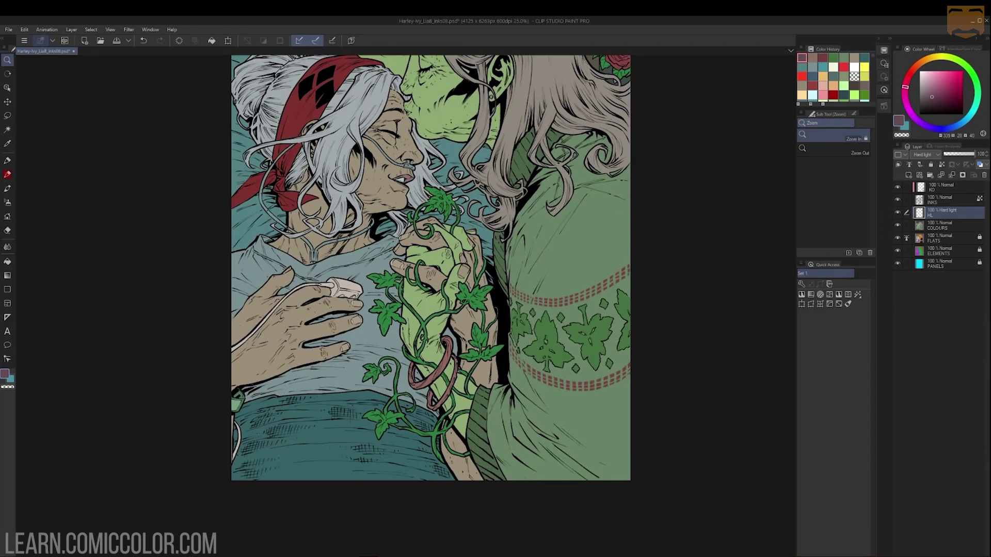
left_click_drag(626, 237, 616, 257)
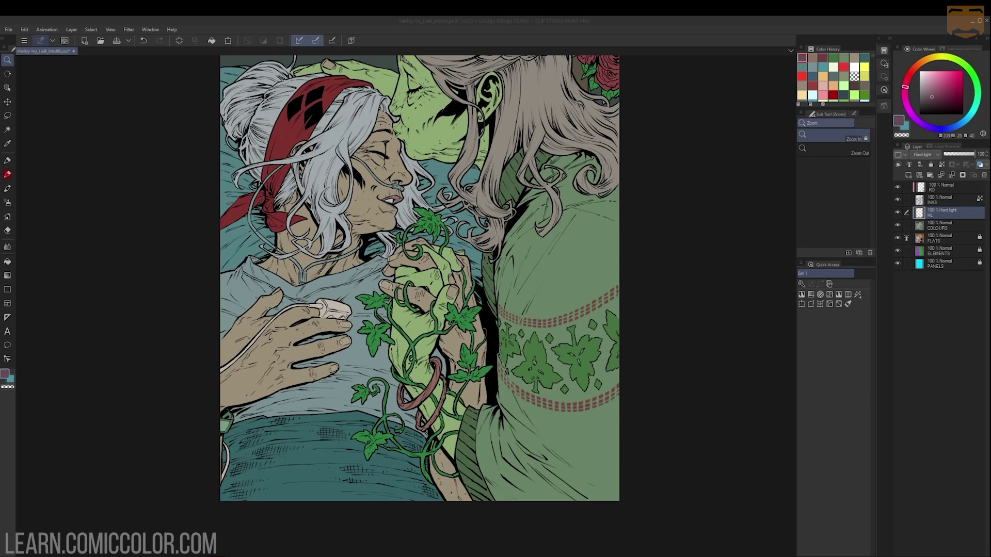
left_click(604, 270, "alt")
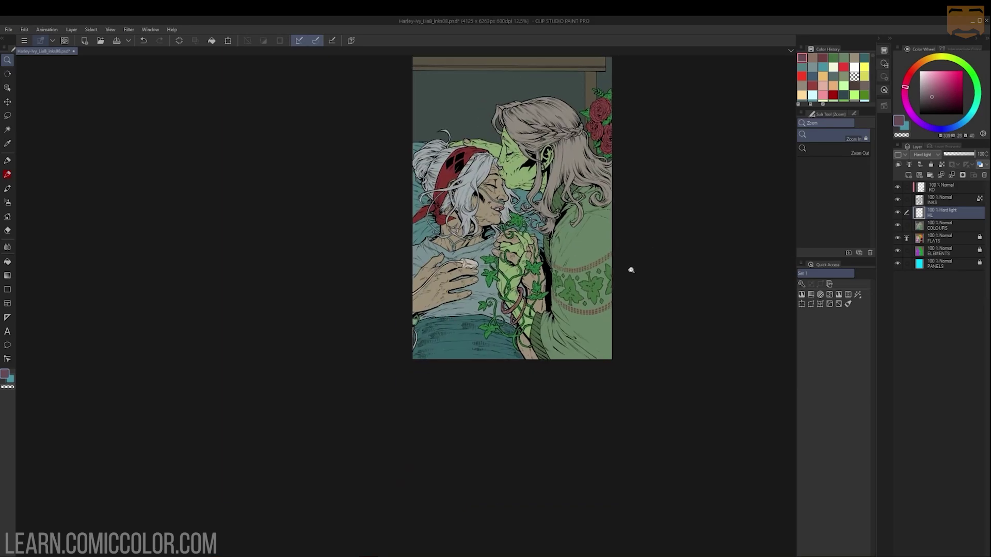
key("b")
mouse_move(608, 298)
left_mouse_down()
mouse_move(612, 253)
mouse_move(597, 295)
mouse_move(602, 372)
left_mouse_up()
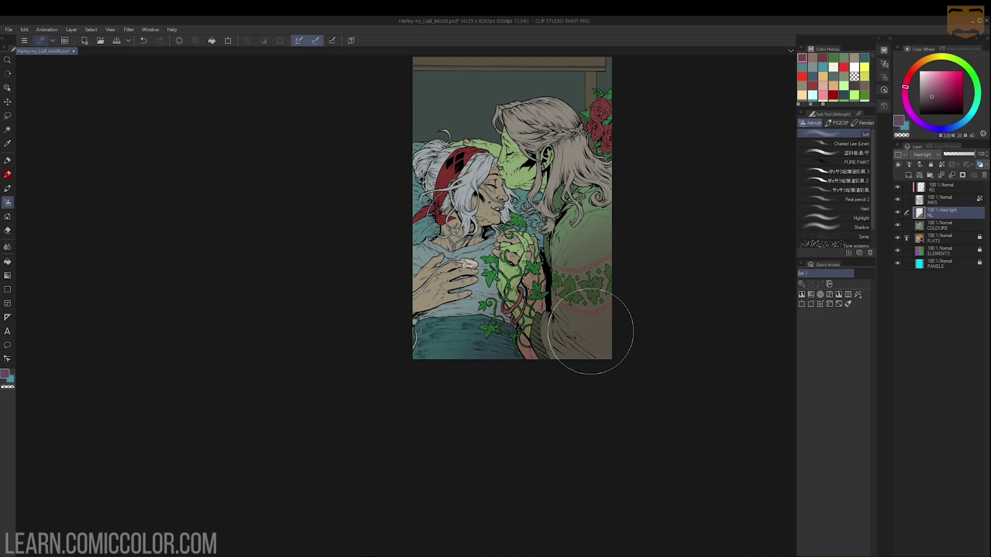
key("m")
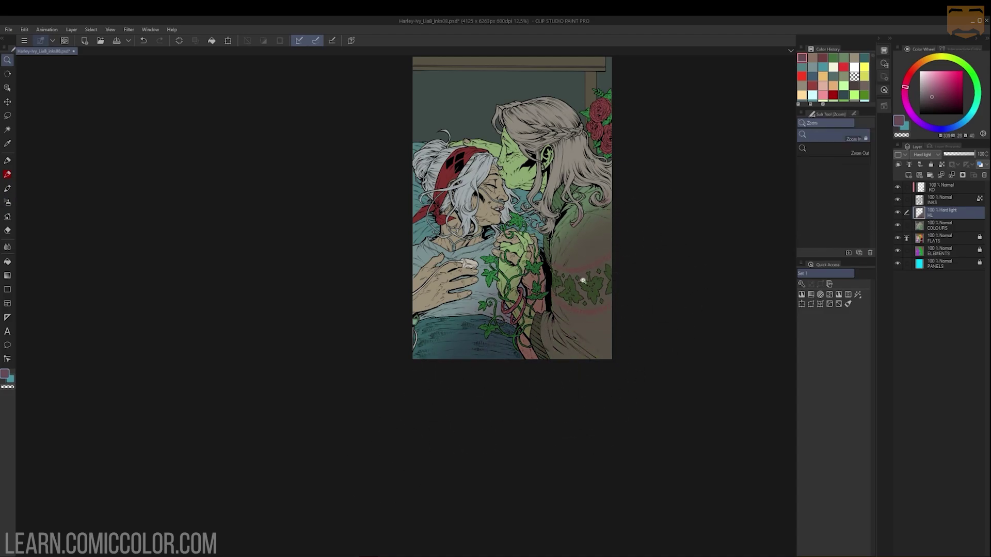
Step: Darken the KO layer by lowering its luminosity
scroll(586, 290, "up", 3)
left_click(922, 197)
left_click(922, 189)
key("ctrl+u")
left_click_drag(687, 242, 670, 261)
left_click(788, 188)
Step: Airbrush the muted purple diagonally across the wall and wooden frame in the artwork's upper-left corner on the HL layer
scroll(651, 239, "down", 3)
scroll(669, 261, "up", 2)
left_click_drag(675, 176, 725, 417)
key("b")
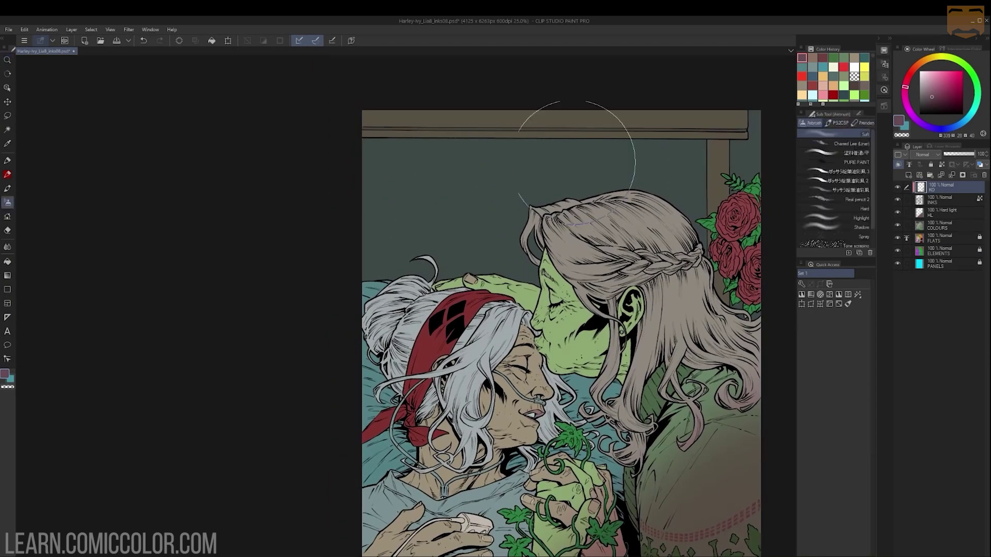
left_click(927, 213)
key("m")
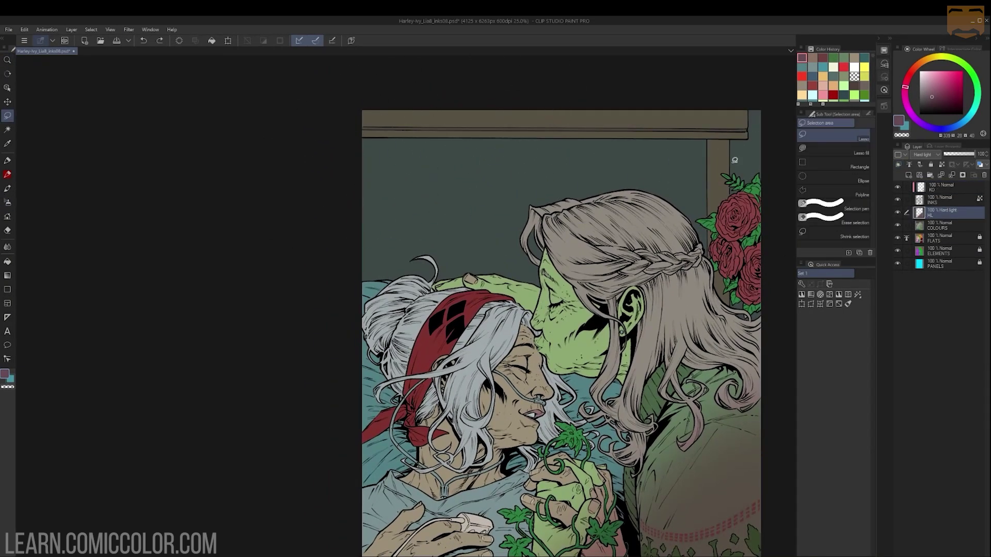
key("b")
mouse_move(364, 129)
left_mouse_down()
mouse_move(478, 126)
mouse_move(616, 77)
left_mouse_up()
left_click_drag(199, 179, 612, 75)
Step: Isolate the HL layer to check its airbrushed corners, and show the other layers again
scroll(664, 277, "down", 4)
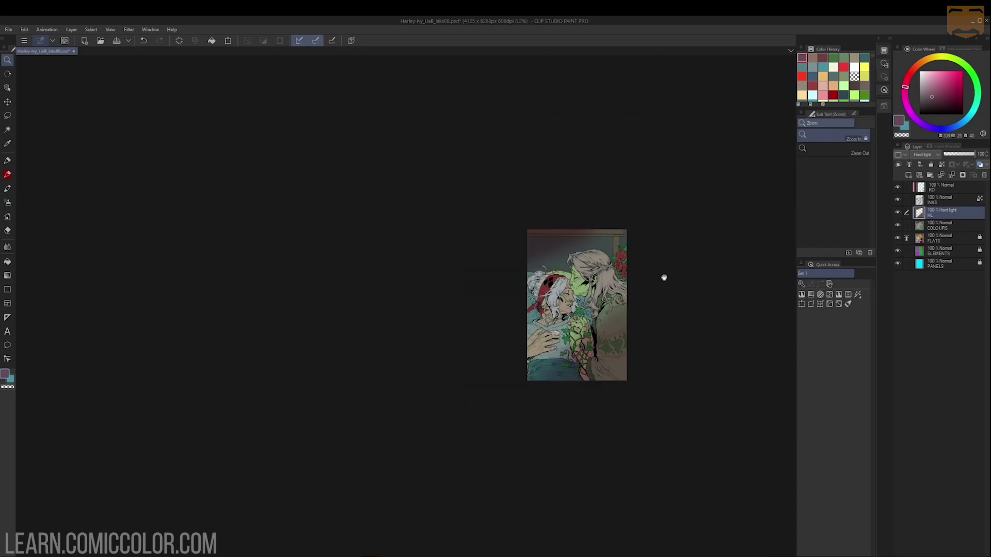
scroll(663, 277, "up", 2)
left_click_drag(663, 277, 703, 188)
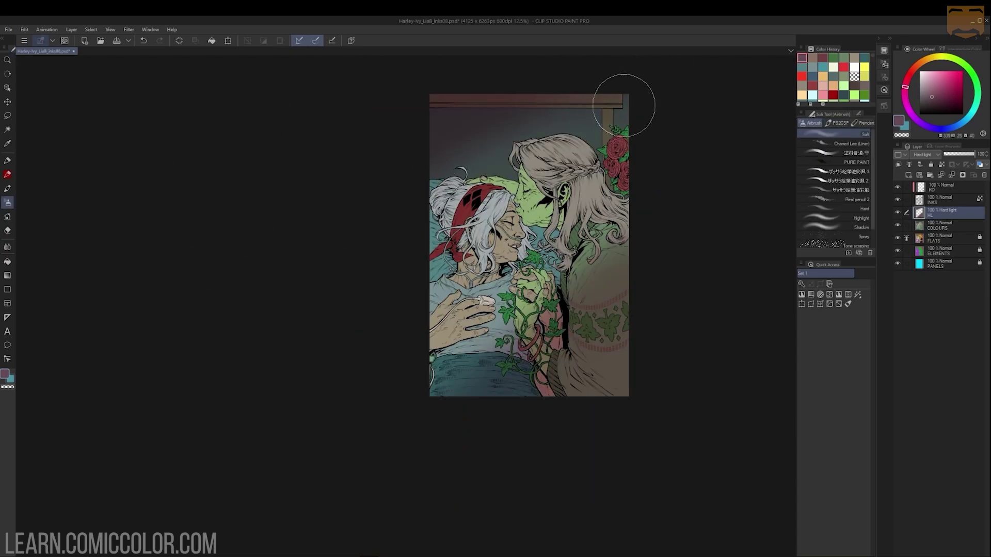
left_click(898, 212, "alt")
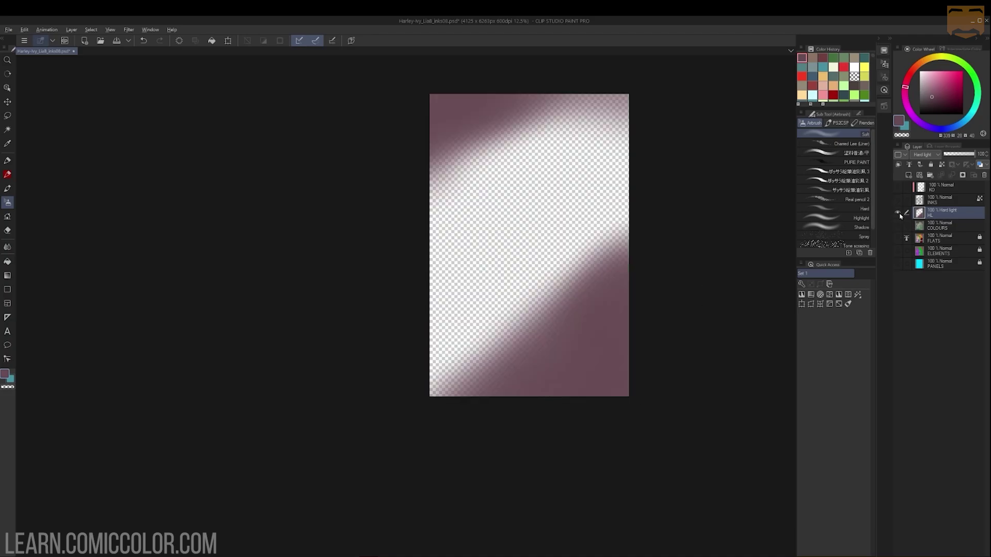
left_click(897, 212, "alt")
Step: Select the sweater area with Auto select and choose the PURE PAINT brush
scroll(611, 227, "up", 3)
left_click_drag(599, 305, 611, 216)
key("w")
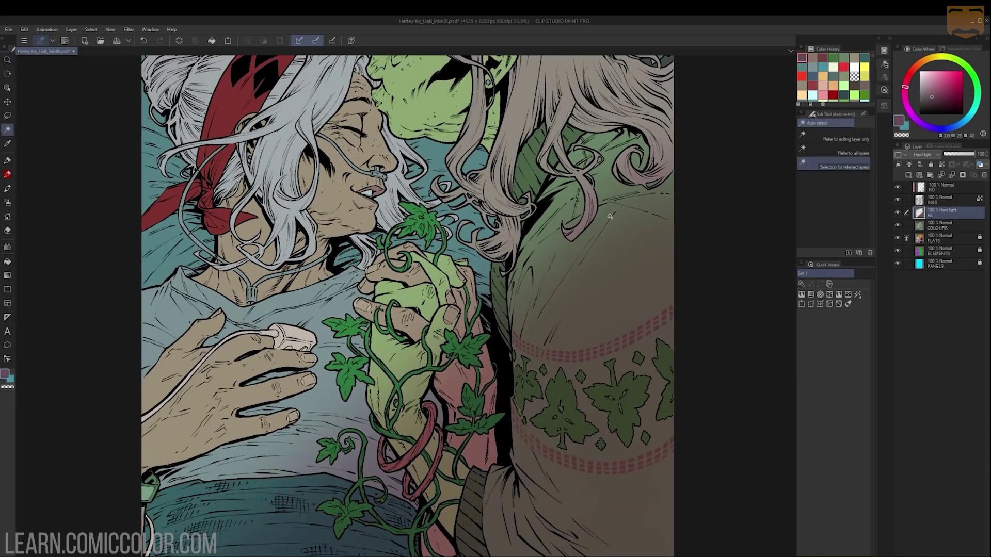
left_click(610, 218)
key("b")
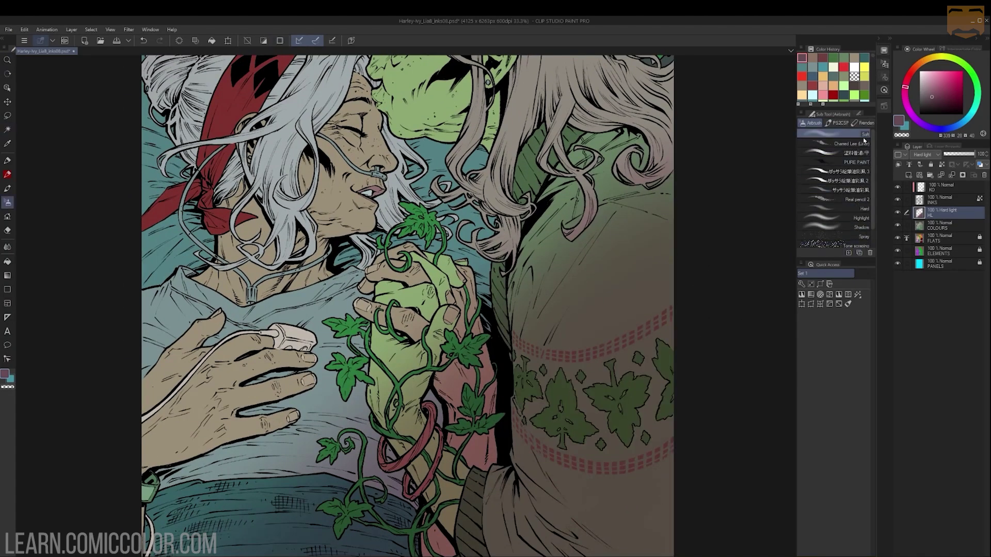
left_click(851, 162)
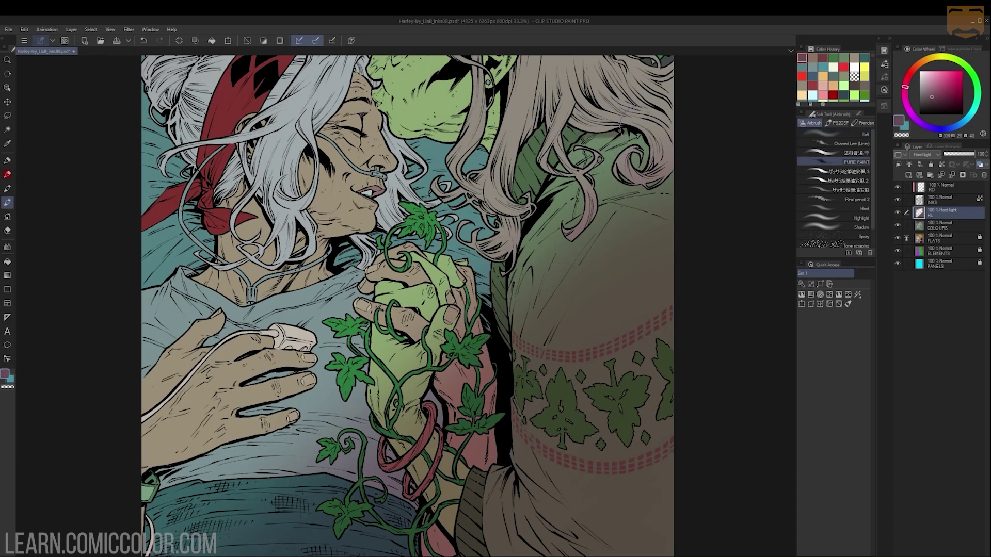
left_click_drag(571, 155, 626, 120)
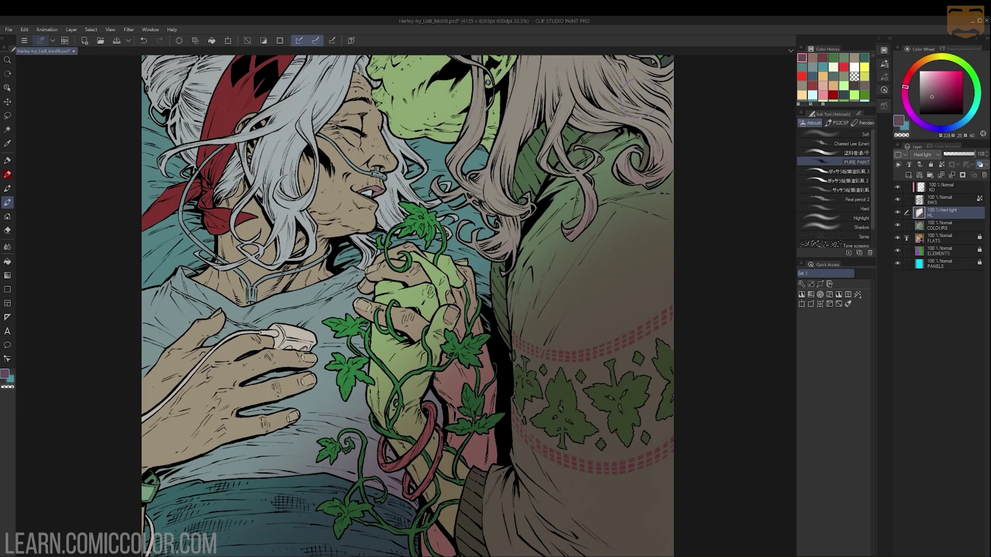
key("ctrl+z")
left_click_drag(583, 153, 625, 124)
key("ctrl+z")
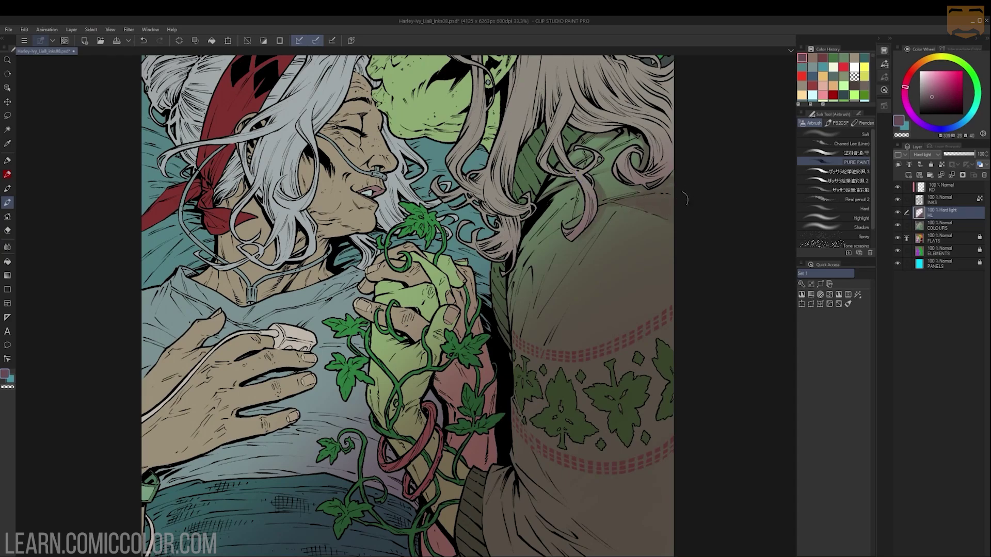
Step: Brush muted purple shading over the sweater's shoulder and upper back with PURE PAINT
mouse_move(653, 212)
left_mouse_down()
mouse_move(646, 248)
mouse_move(622, 293)
mouse_move(618, 269)
mouse_move(651, 250)
mouse_move(641, 215)
mouse_move(655, 216)
mouse_move(611, 261)
mouse_move(654, 260)
left_mouse_up()
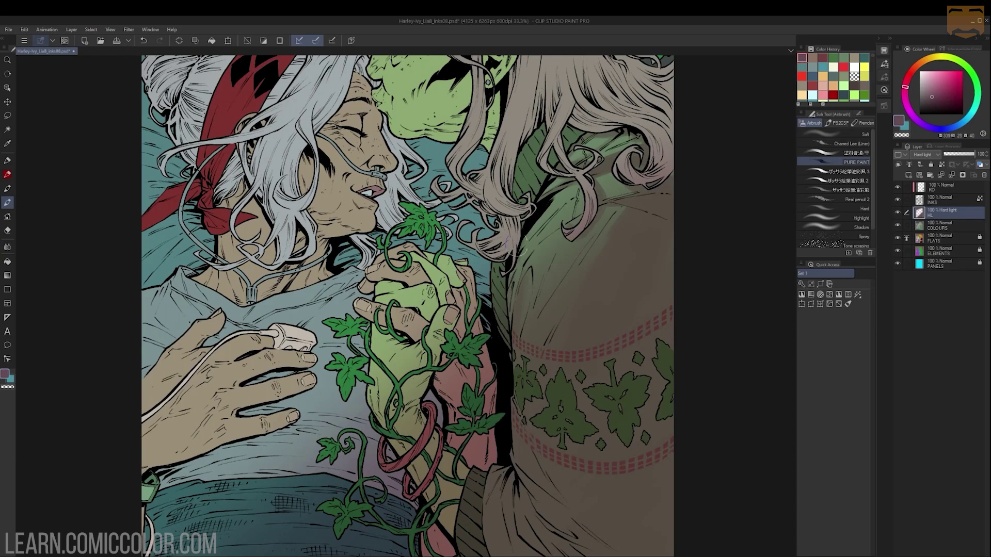
scroll(605, 234, "down", 1)
left_click_drag(606, 234, 614, 188)
scroll(614, 188, "up", 1)
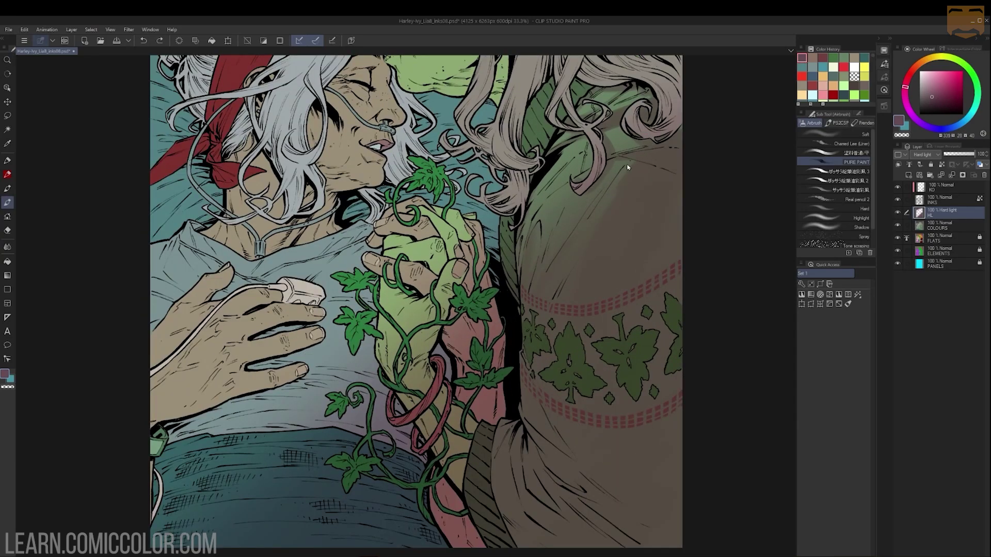
scroll(623, 226, "down", 3)
left_click_drag(623, 245, 624, 227)
scroll(624, 227, "up", 2)
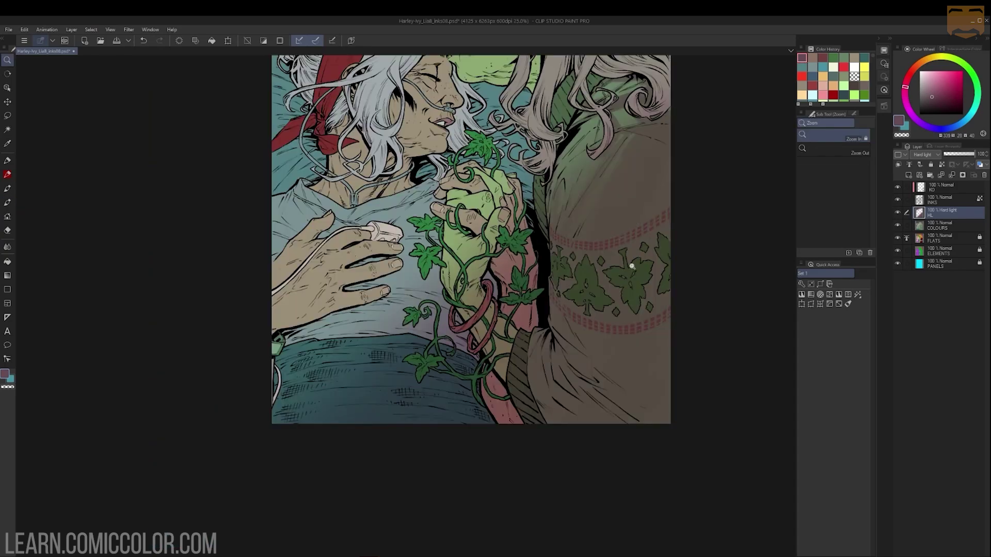
Step: Brush with transparent colour along the sleeve folds and cuff near the elbow to lift the purple shading
left_click_drag(630, 265, 639, 225)
scroll(603, 243, "up", 1)
key("b")
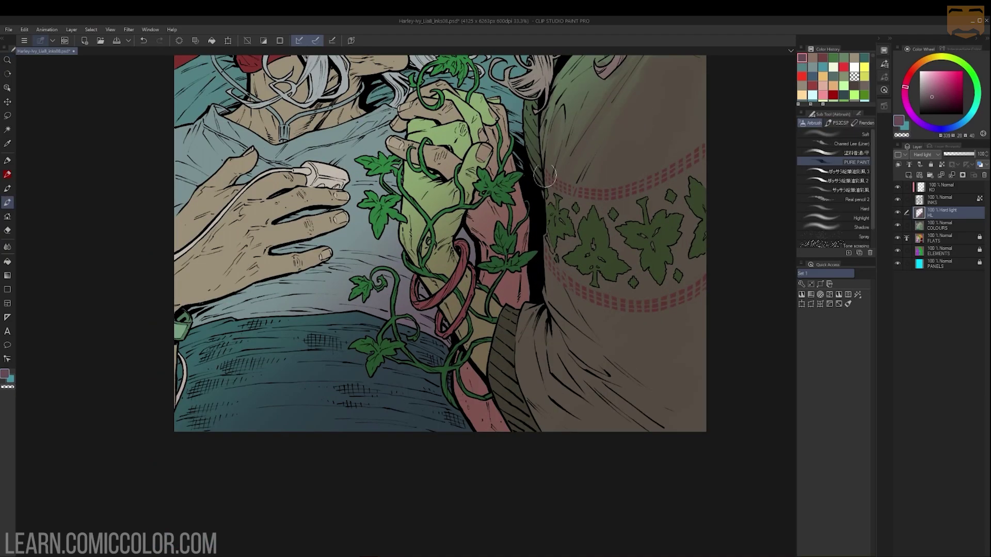
key("c")
mouse_move(546, 230)
left_mouse_down()
mouse_move(549, 298)
mouse_move(593, 352)
left_mouse_up()
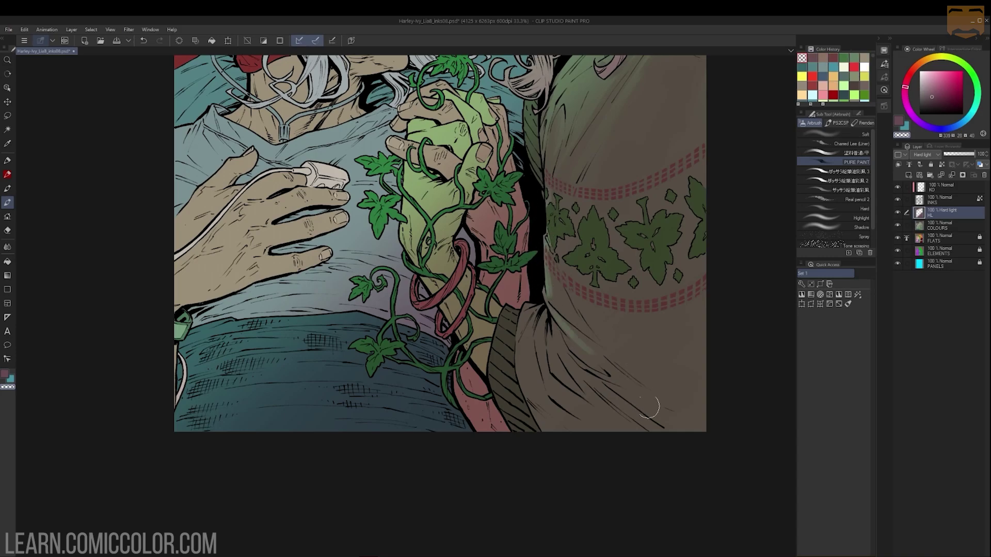
left_click_drag(544, 321, 545, 358)
left_click_drag(528, 306, 524, 337)
key("w")
scroll(624, 229, "down", 3)
scroll(594, 249, "up", 3)
Step: Soften the purple tint on the forearm beside the clasped hands with the Soft airbrush in transparent colour
key("w")
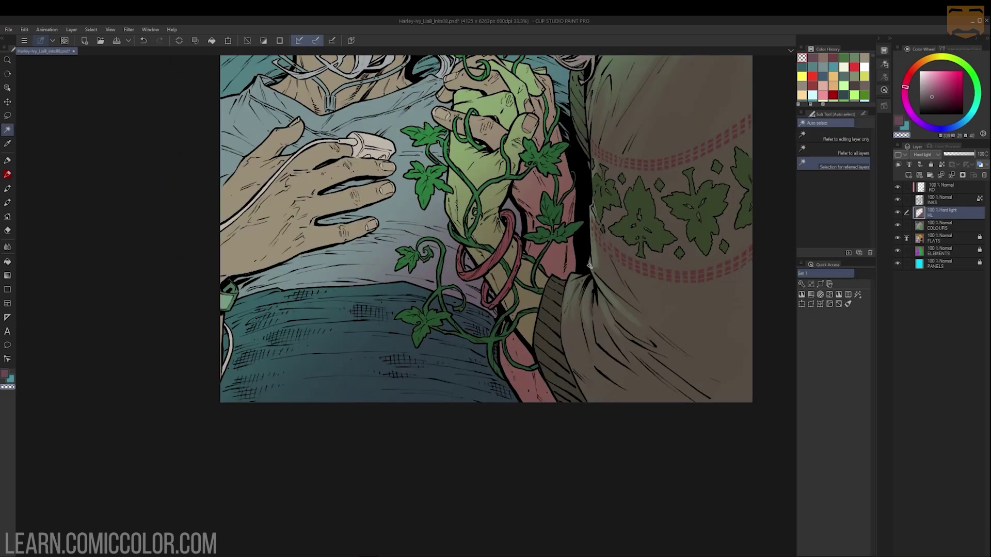
scroll(626, 327, "down", 3)
scroll(594, 310, "up", 3)
key("m")
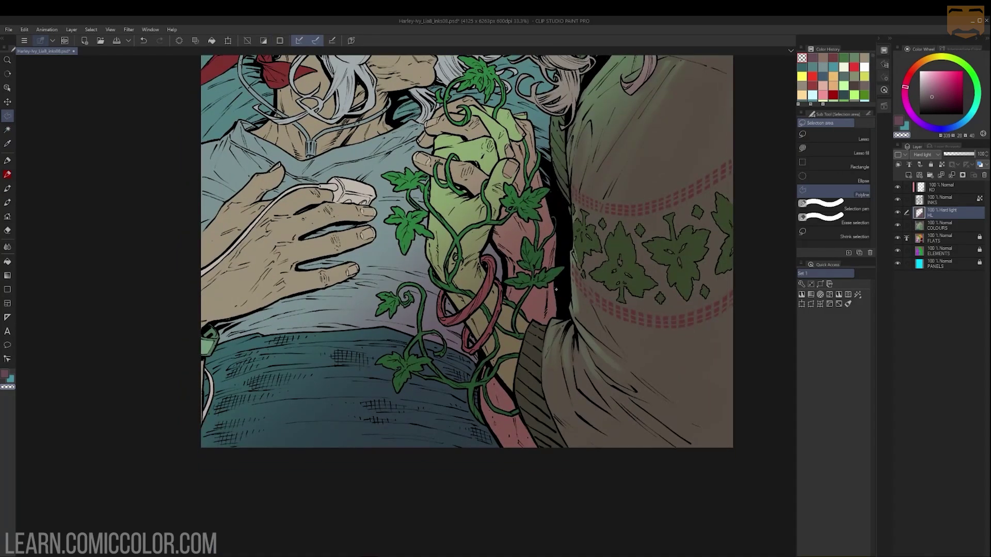
key("b")
key("c")
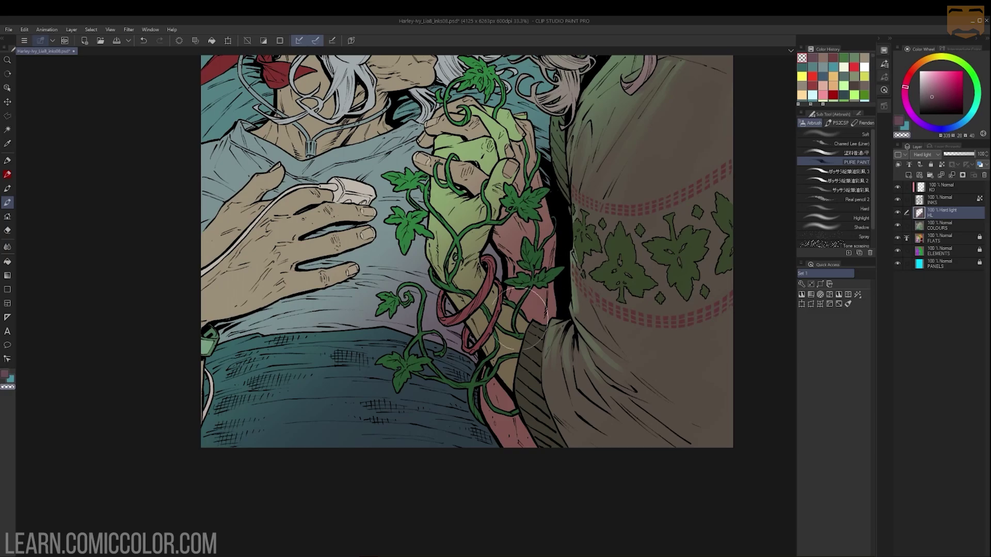
key("ctrl+z")
mouse_move(522, 318)
left_mouse_down()
mouse_move(561, 322)
mouse_move(551, 269)
mouse_move(587, 338)
left_mouse_up()
key("ctrl+z")
left_click(856, 135)
left_click_drag(547, 214, 581, 266)
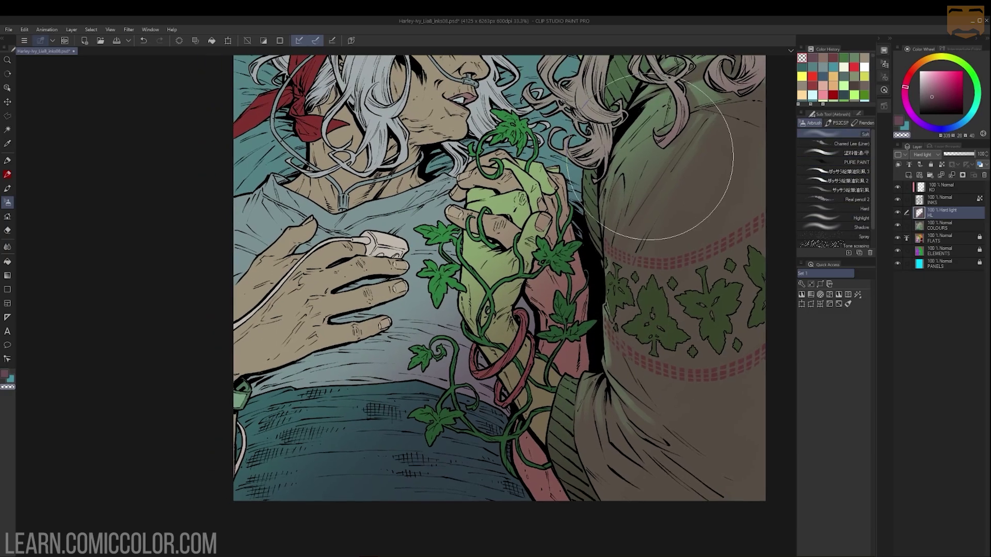
Step: Soften the purple tint on the sweater's shoulder with the Soft airbrush and shade the Auto-selected area by the collar in muted purple
left_click_drag(654, 162, 623, 216)
left_click_drag(621, 146, 601, 239)
key("w")
left_click(589, 189)
key("ctrl+d")
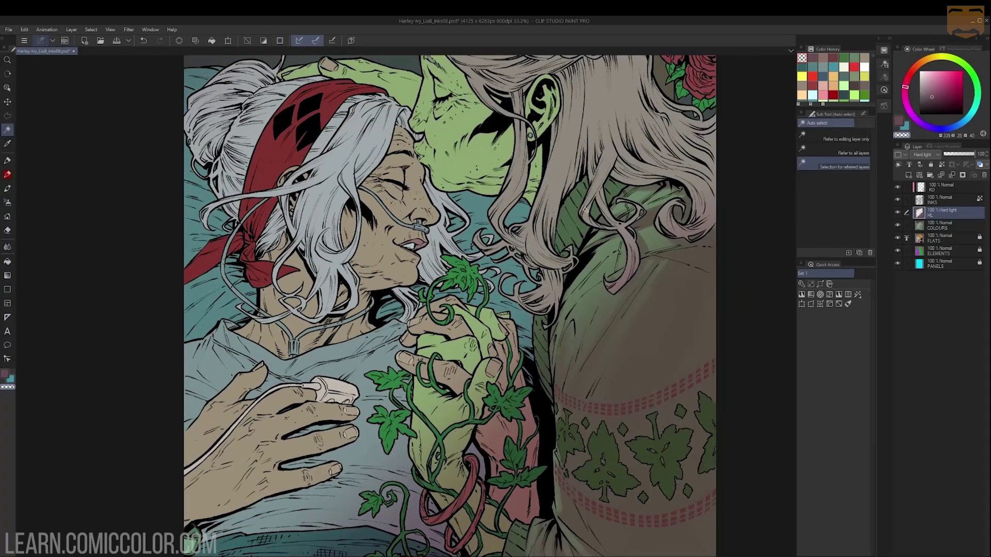
key("b")
key("c")
left_click_drag(574, 146, 627, 136)
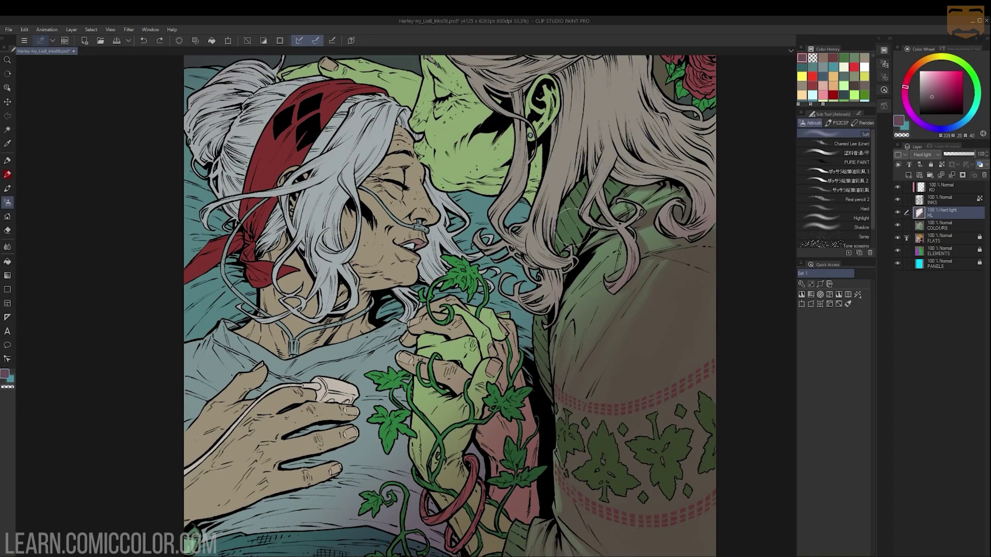
Step: Select the sweater's leaf pattern with Auto select, hide the selection border and choose the PURE PAINT brush
left_click(851, 161)
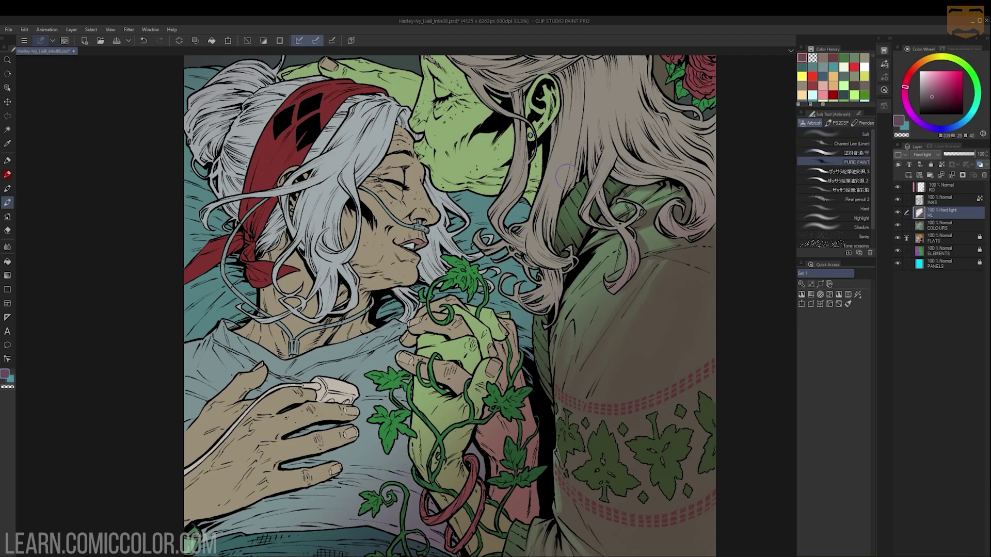
key("ctrl+space")
mouse_move(622, 240)
left_mouse_down()
mouse_move(568, 242)
mouse_move(685, 249)
mouse_move(671, 114)
left_mouse_up()
key("space")
key("w")
key("ctrl+space")
left_click(662, 207)
left_click(637, 265)
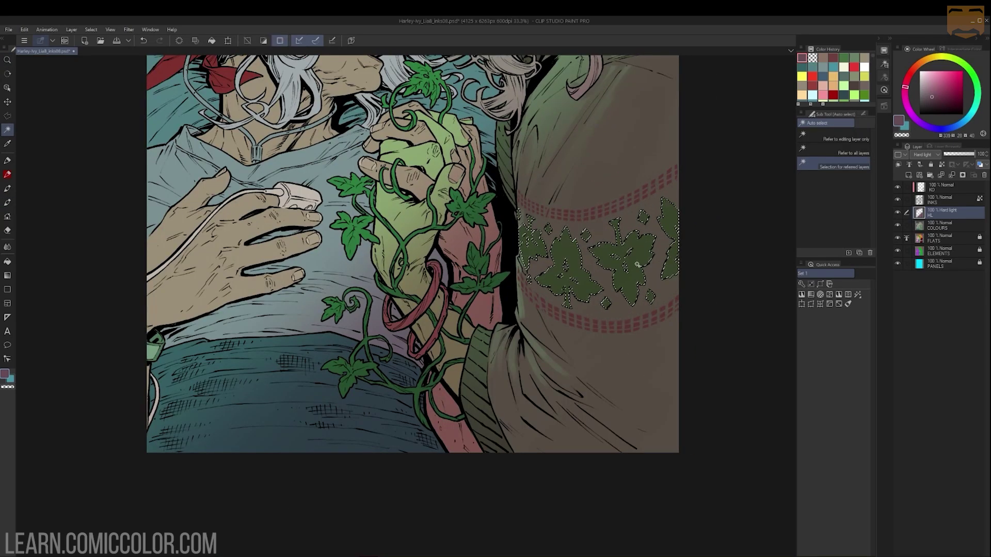
key("b")
key("ctrl+d")
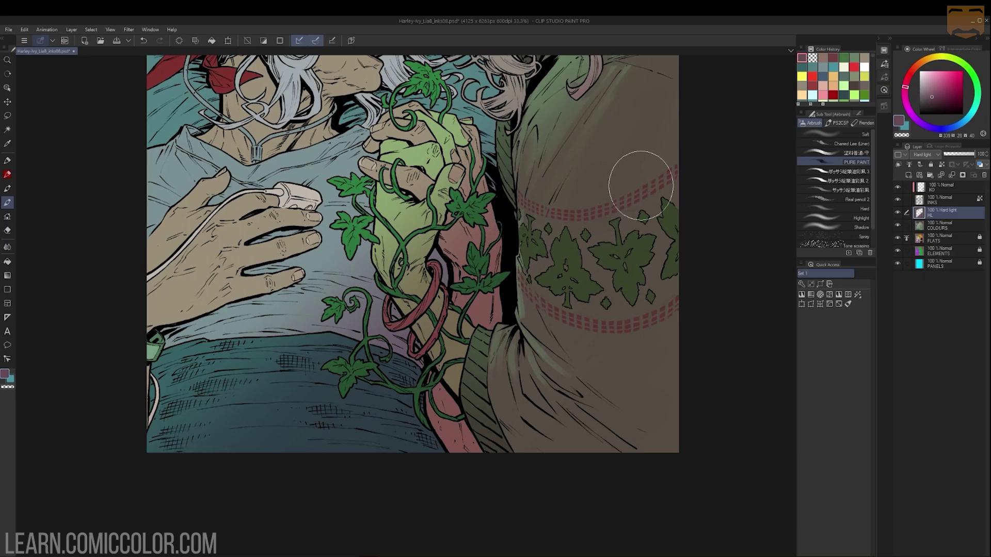
Step: Undo the last two changes and brush a muted dark colour over the sweater's leaf band
left_click(944, 187)
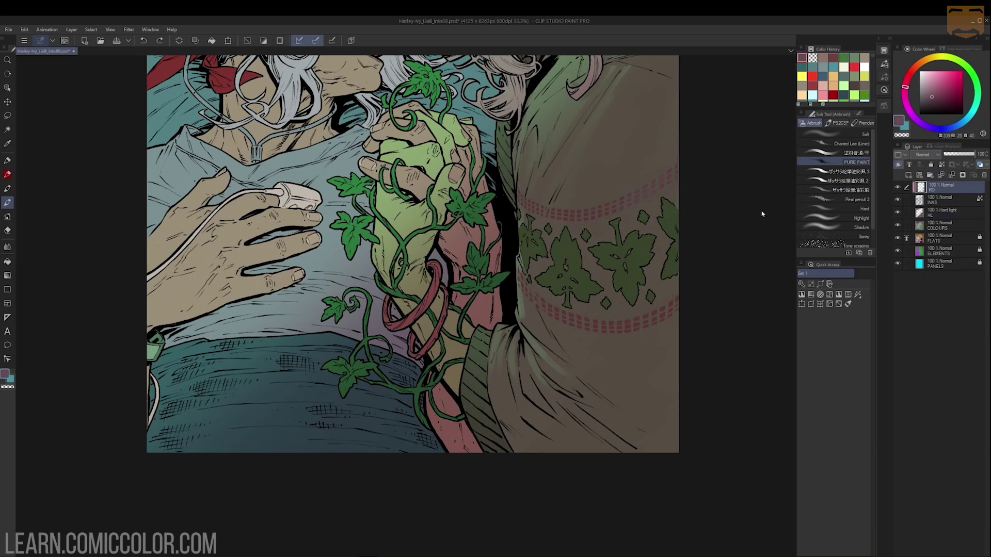
key("ctrl+z")
key("ctrl+z")
left_click(929, 102)
left_click_drag(643, 201, 690, 162)
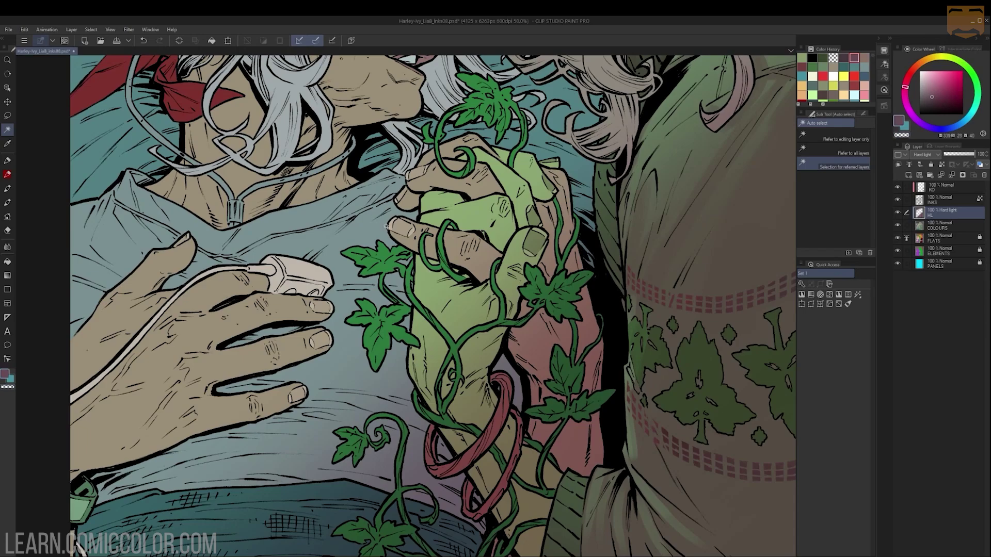
Step: Select the tan skin of the clasped hands with Auto select, hide the selection border and ready the PURE PAINT brush
left_click(393, 223)
key("ctrl+d")
key("b")
left_click(410, 228)
key("ctrl+z")
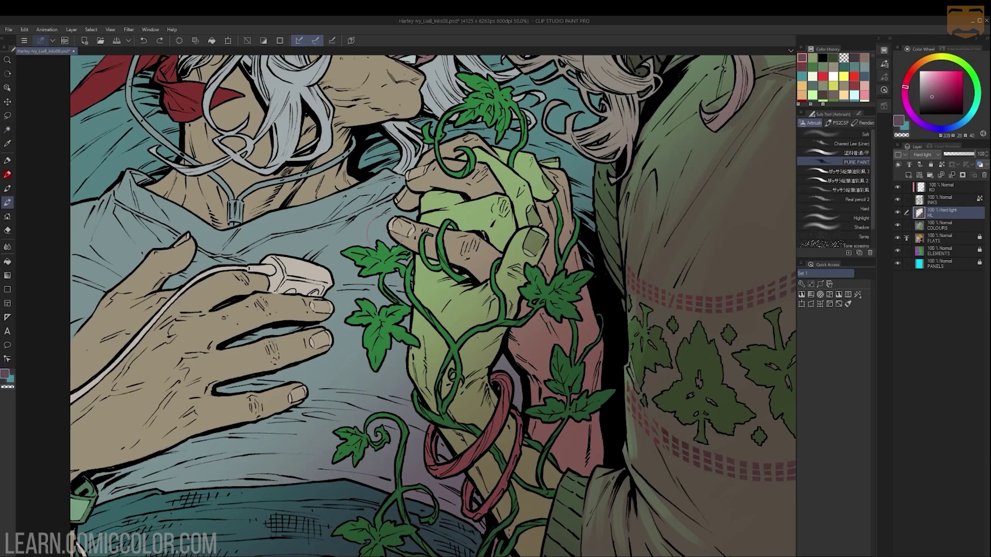
Step: Brush muted purple shading over the tan fingers, back of the hand and wrist of the clasped hands
left_click_drag(395, 235, 462, 265)
mouse_move(450, 181)
left_mouse_down()
mouse_move(429, 187)
mouse_move(477, 195)
left_mouse_up()
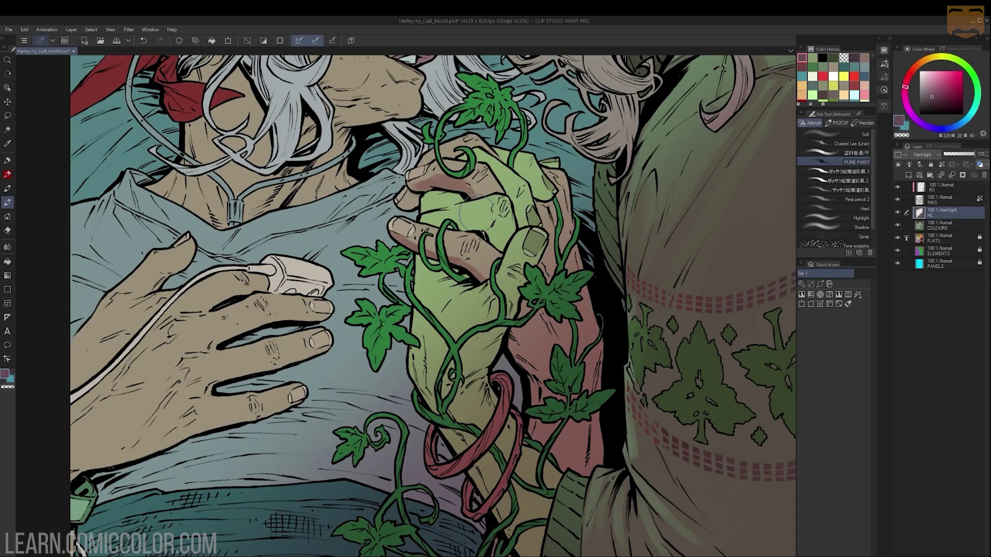
left_click_drag(404, 207, 431, 203)
mouse_move(534, 206)
left_mouse_down()
mouse_move(561, 225)
mouse_move(517, 337)
mouse_move(568, 390)
left_mouse_up()
left_click_drag(526, 452, 521, 344)
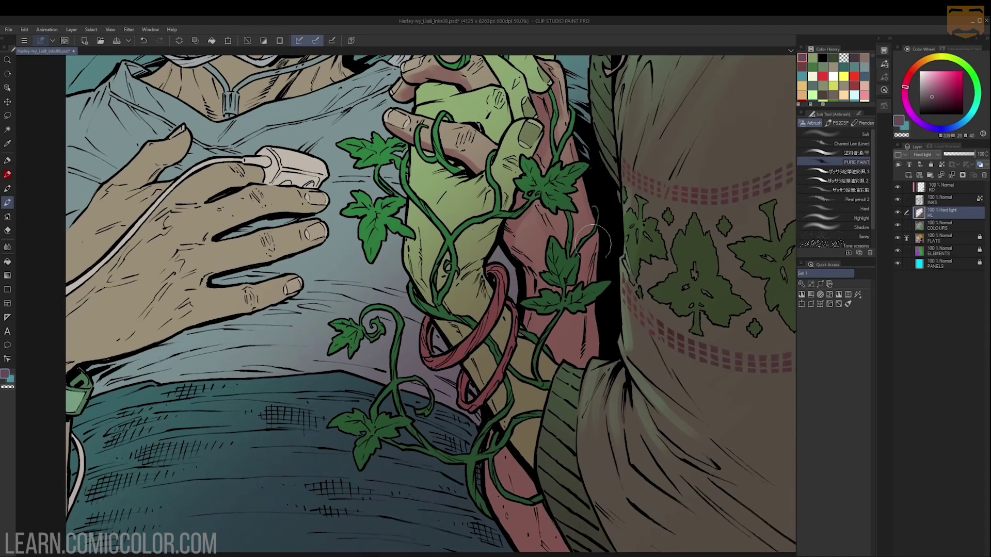
left_click_drag(491, 490, 487, 423)
Step: Deepen the purple shading on the tan index finger, the knuckles and the back of the clasped hand
left_click(557, 421, "alt")
left_click(557, 420, "alt")
left_click(521, 198, "ctrl")
left_click(521, 198, "ctrl")
mouse_move(515, 207)
left_mouse_down()
mouse_move(509, 221)
mouse_move(501, 215)
left_mouse_up()
mouse_move(508, 157)
left_mouse_down()
mouse_move(516, 181)
mouse_move(509, 162)
left_mouse_up()
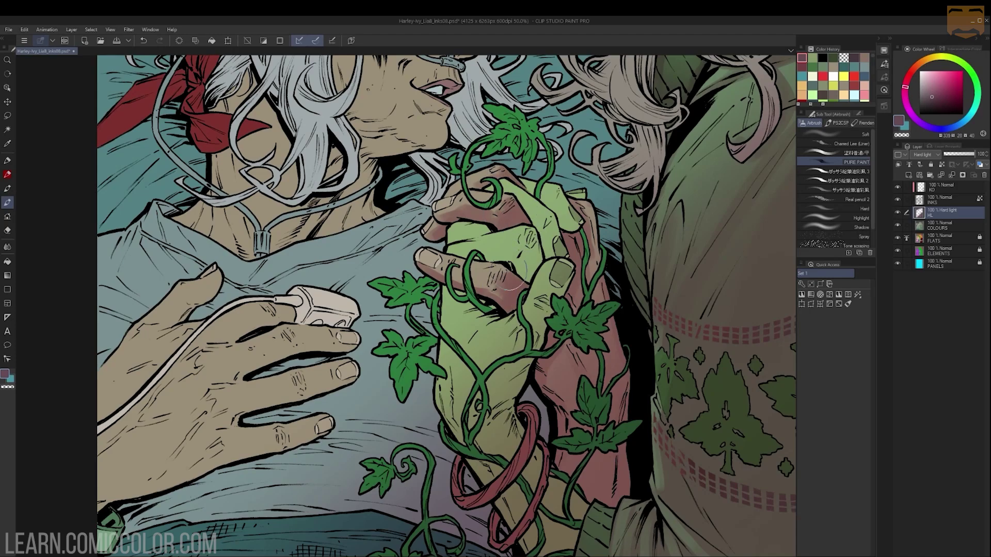
mouse_move(595, 223)
left_mouse_down()
mouse_move(621, 277)
mouse_move(636, 279)
mouse_move(653, 307)
mouse_move(629, 326)
mouse_move(649, 311)
mouse_move(598, 247)
mouse_move(607, 273)
left_mouse_up()
Step: Brush with transparent colour on the pink-toned forearm below the clasped hands to lift a soft highlight
left_click(624, 283, "alt")
left_click(624, 282, "alt")
left_click(623, 327, "ctrl")
left_click(623, 327, "ctrl")
key("c")
left_click(607, 271, "alt")
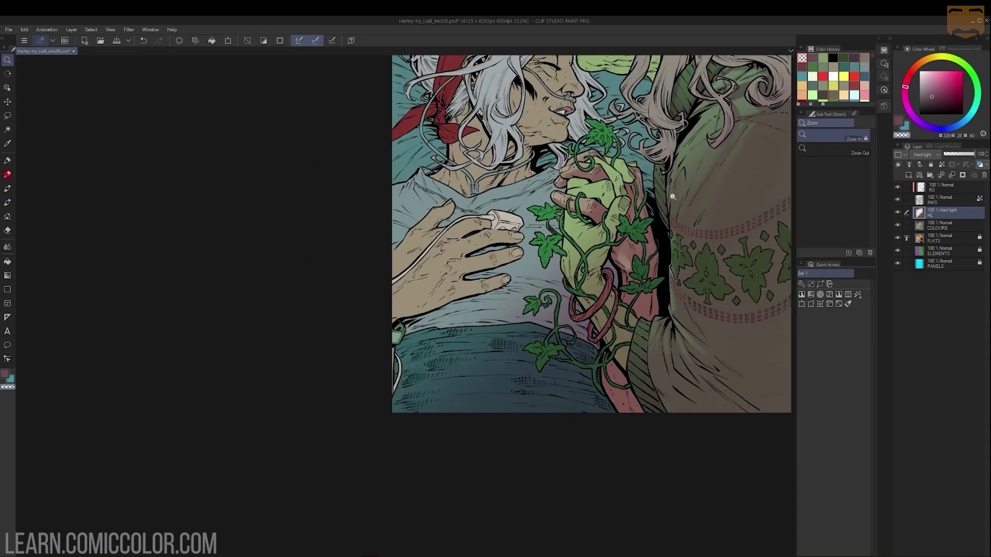
left_click_drag(718, 228, 663, 271)
left_click_drag(623, 378, 631, 221)
left_click(582, 265, "ctrl")
Step: Select the red bracelets with Auto select and brush a darker purple from the colour history over them with PURE PAINT
key("w")
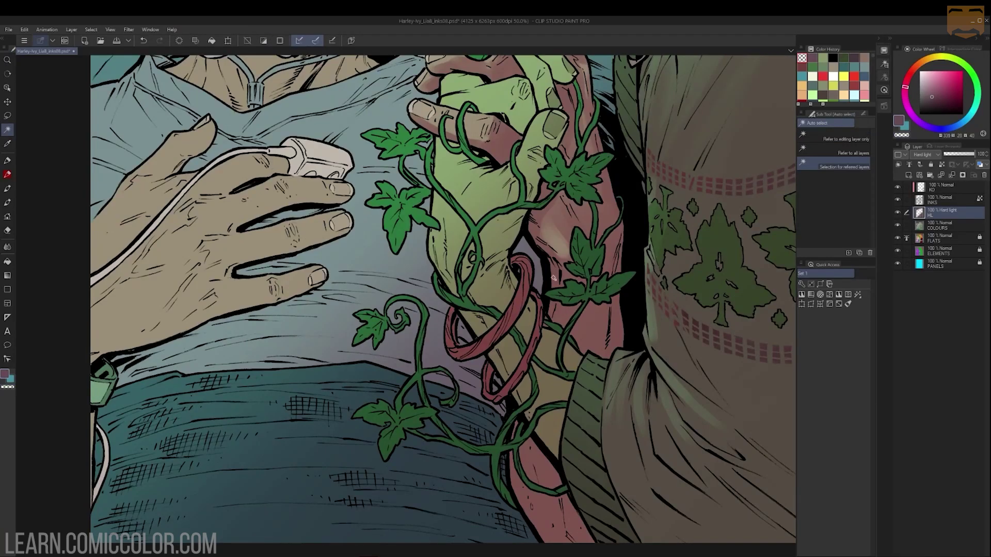
key("b")
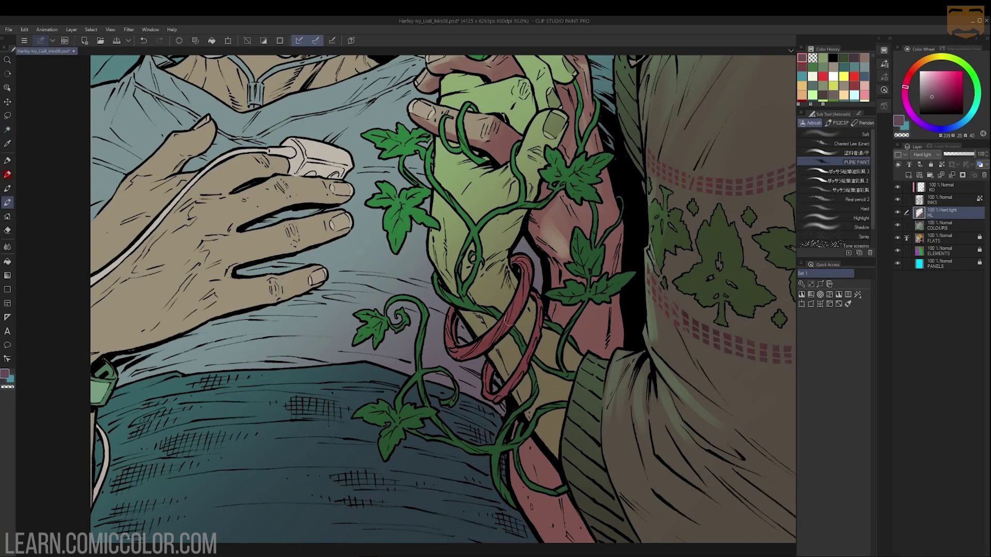
left_click(854, 57)
mouse_move(520, 251)
left_mouse_down()
mouse_move(551, 308)
mouse_move(543, 331)
left_mouse_up()
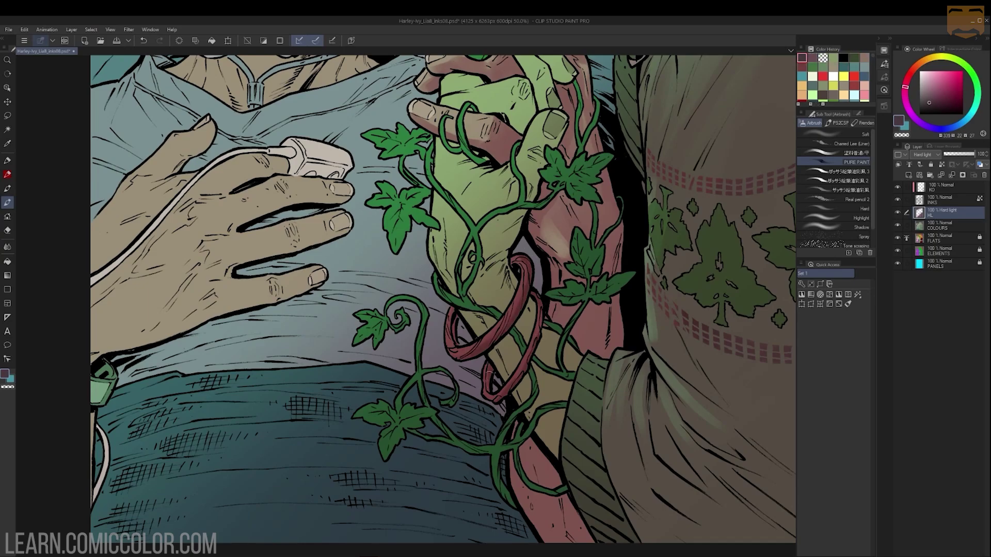
Step: Select the green ivy vines and leaves around the clasped hands with Auto select and hide the selection border
left_click(613, 224, "alt")
left_click(619, 220, "alt")
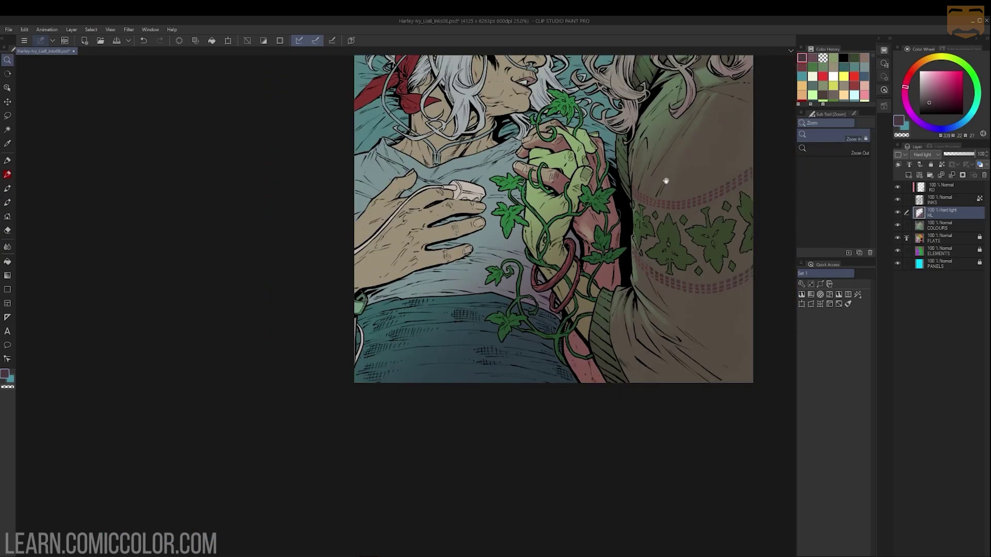
left_click_drag(664, 181, 650, 247)
key("w")
left_click(570, 276)
key("ctrl+d")
left_click(583, 237, "ctrl")
left_click(564, 172, "ctrl")
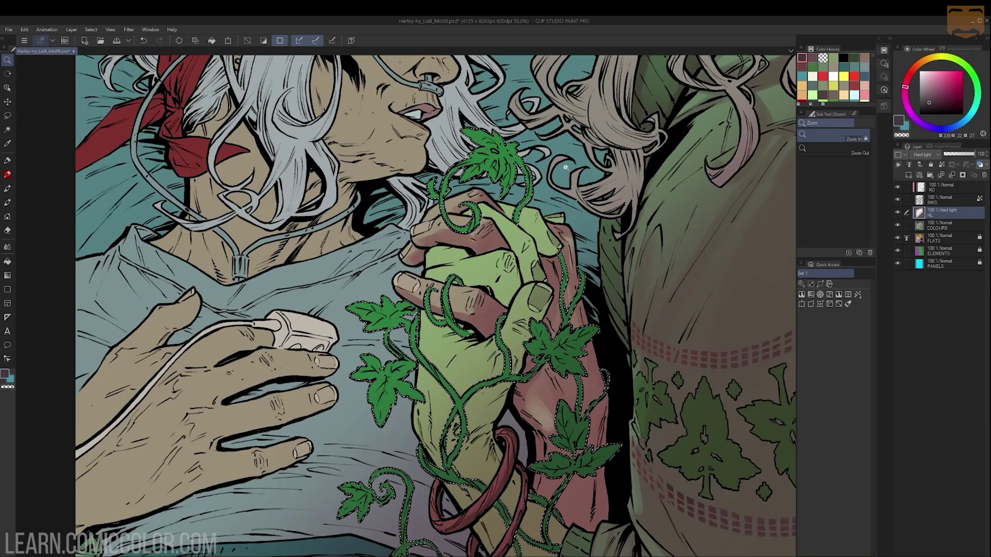
left_click(564, 170, "ctrl")
Step: Undo the first dark stroke and shade the ivy leaves and vines over the hands with muted purple from the colour history
mouse_move(405, 197)
left_mouse_down()
mouse_move(445, 157)
mouse_move(407, 197)
mouse_move(439, 248)
left_mouse_up()
key("ctrl+z")
left_click(814, 59)
left_click_drag(448, 171, 499, 143)
scroll(565, 207, "down", 3)
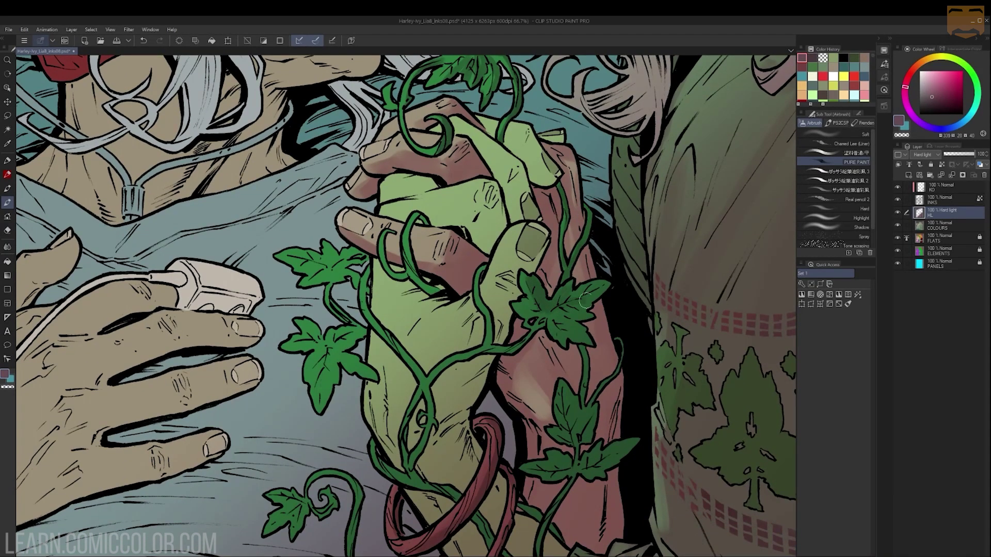
mouse_move(585, 301)
left_mouse_down()
mouse_move(556, 330)
mouse_move(432, 376)
mouse_move(415, 477)
left_mouse_up()
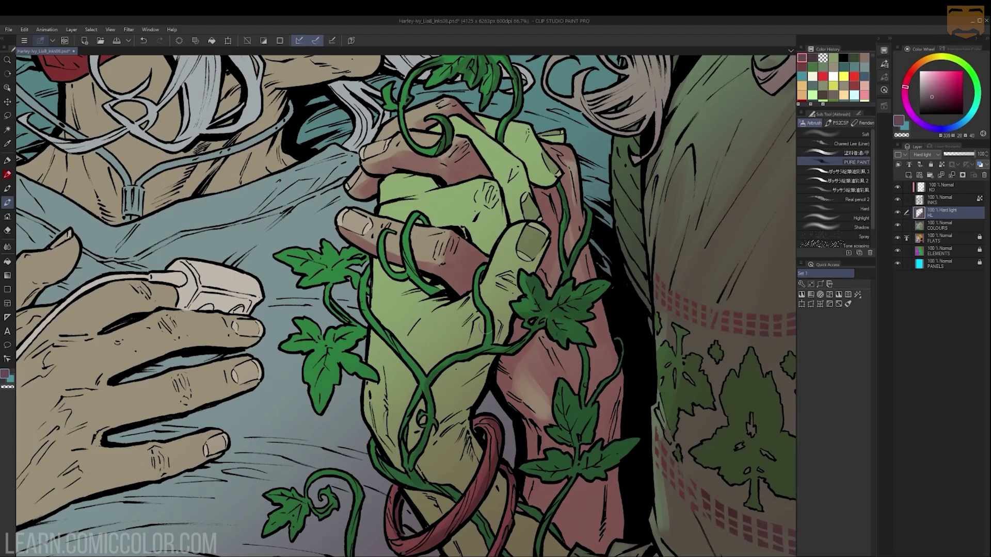
scroll(543, 271, "down", 4)
scroll(483, 382, "down", 4)
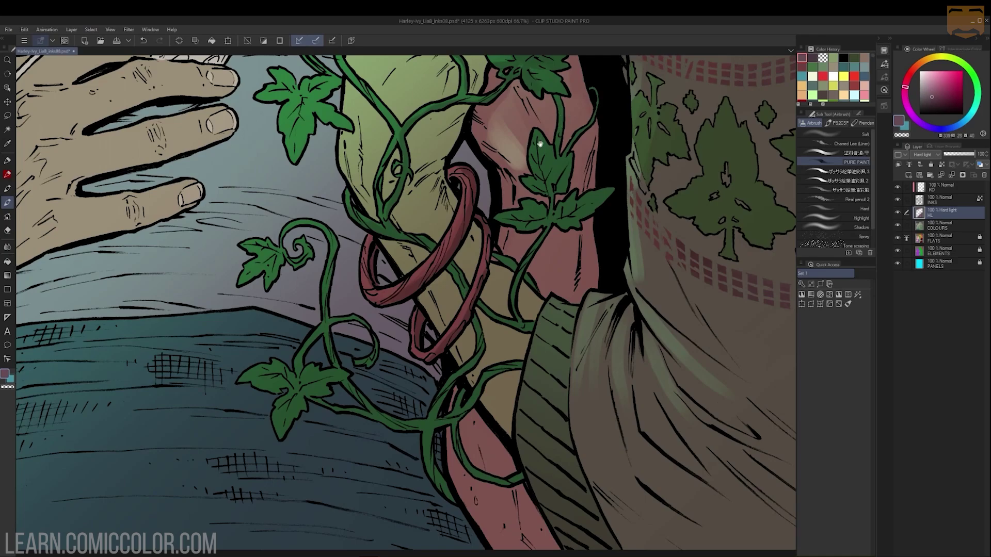
Step: Brush muted purple shading onto the two ivy leaves beside the fingers, the finger tendrils and the topmost leaf
scroll(539, 145, "up", 7)
left_click_drag(395, 337, 381, 353)
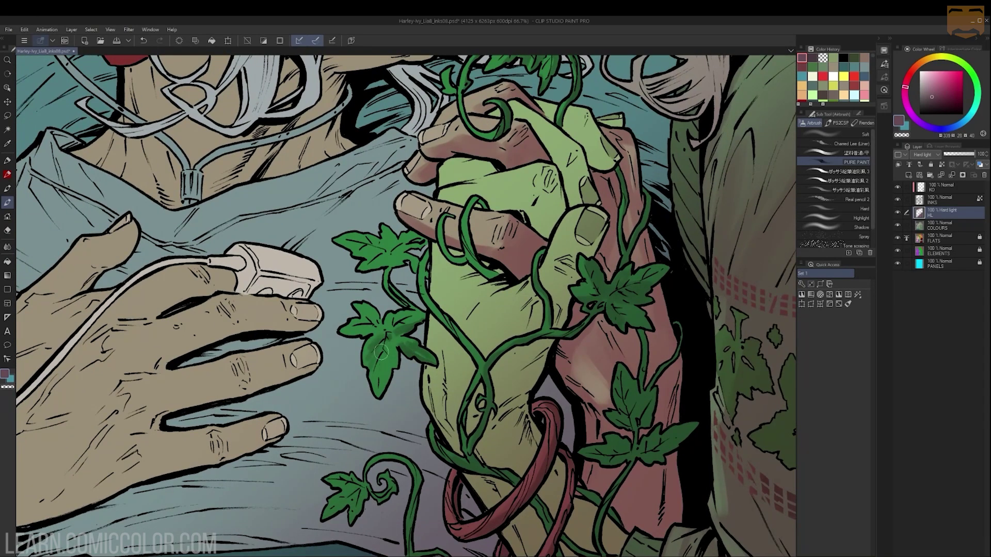
left_click_drag(462, 234, 480, 288)
left_click_drag(406, 327, 424, 357)
key("ctrl+z")
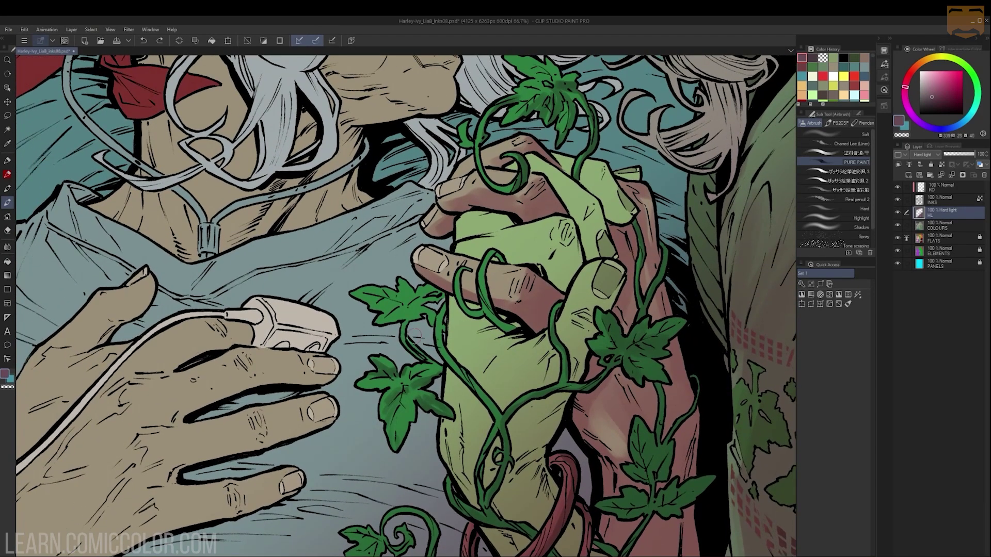
mouse_move(397, 289)
left_mouse_down()
mouse_move(420, 291)
mouse_move(394, 316)
left_mouse_up()
left_click_drag(448, 201, 400, 300)
left_click_drag(424, 226, 422, 259)
Step: Brush with transparent colour on the ivy leaves over the forearm to bring back lighter green highlights
left_click(598, 260, "alt")
left_click(598, 261, "alt")
left_click_drag(632, 317, 580, 203)
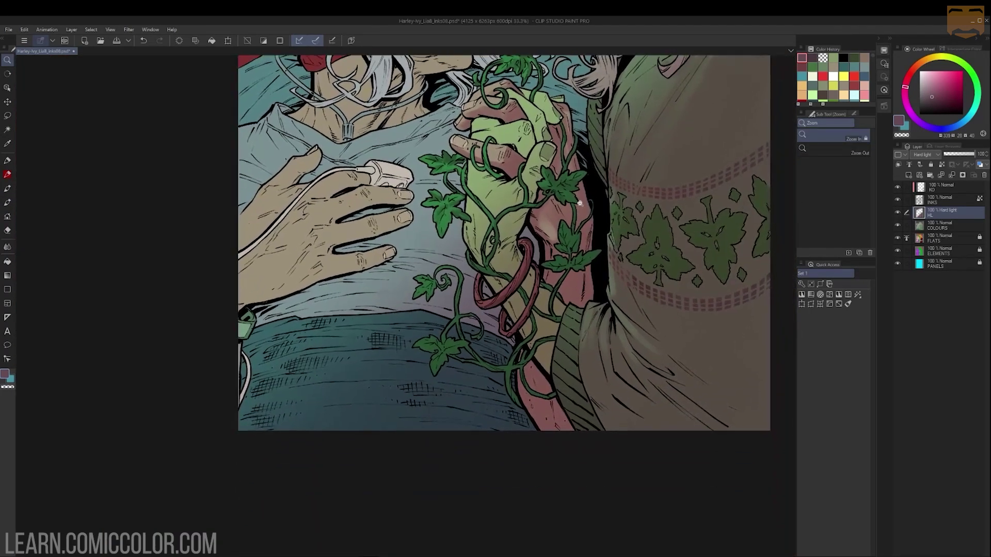
scroll(579, 203, "up", 2)
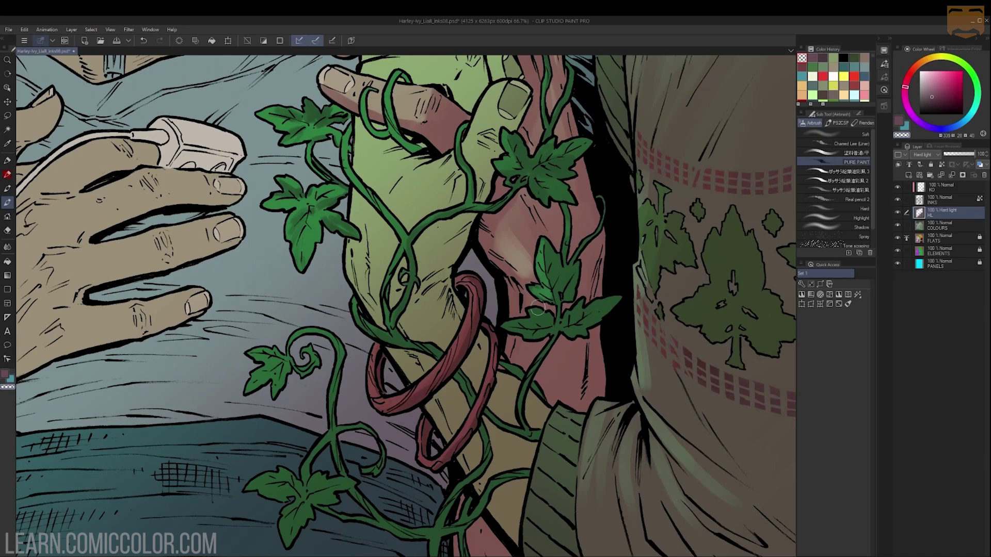
mouse_move(538, 308)
left_mouse_down()
mouse_move(516, 323)
mouse_move(607, 305)
left_mouse_up()
left_click_drag(544, 354, 555, 251)
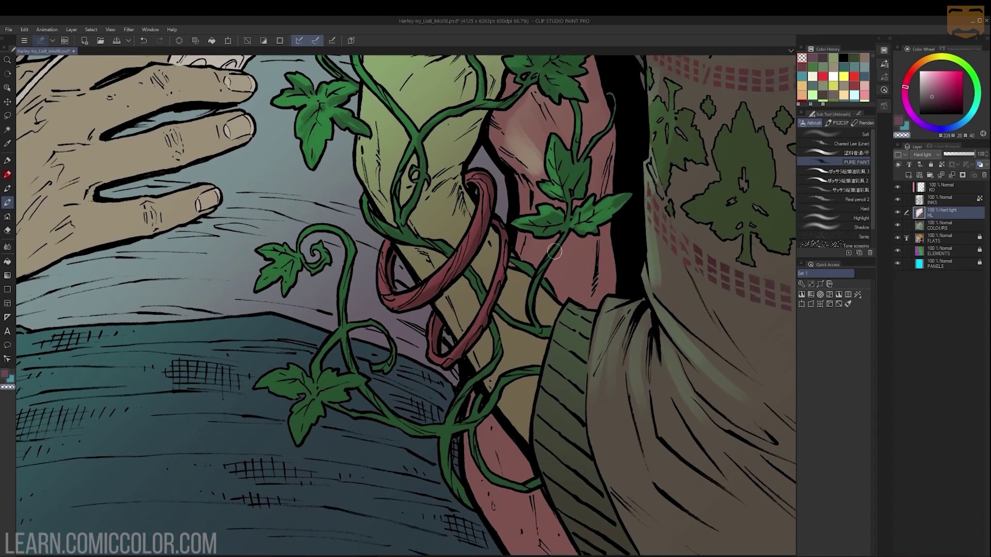
Step: Lift highlights with transparent colour on the vines around the wrist and the lowest ivy leaf over the blanket
left_click_drag(476, 187, 477, 274)
mouse_move(482, 371)
left_mouse_down()
mouse_move(495, 325)
mouse_move(533, 370)
left_mouse_up()
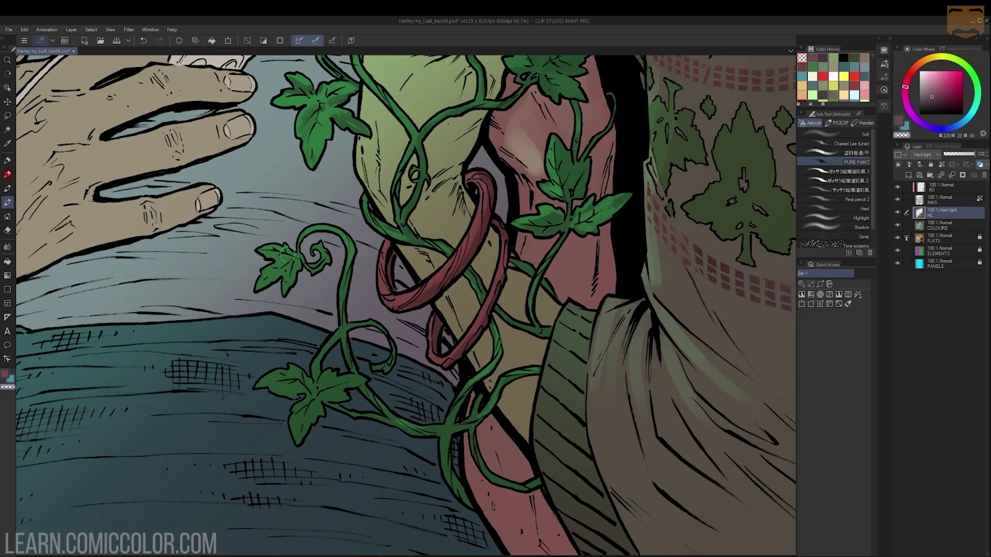
mouse_move(298, 369)
left_mouse_down()
mouse_move(274, 378)
mouse_move(361, 381)
left_mouse_up()
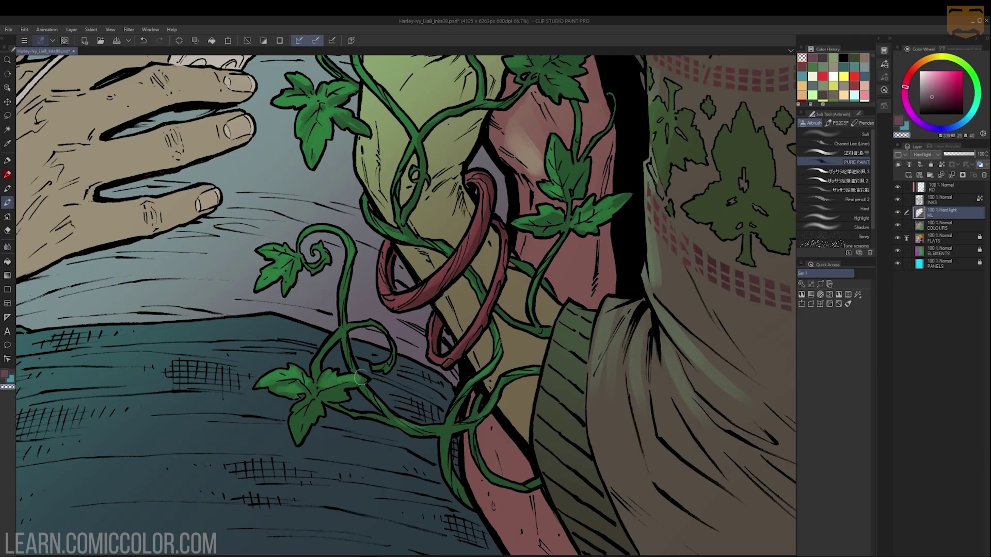
left_click_drag(310, 403, 301, 435)
Step: Select the red roses behind the long-haired woman's head with Auto select
scroll(628, 258, "down", 3)
scroll(678, 264, "down", 2)
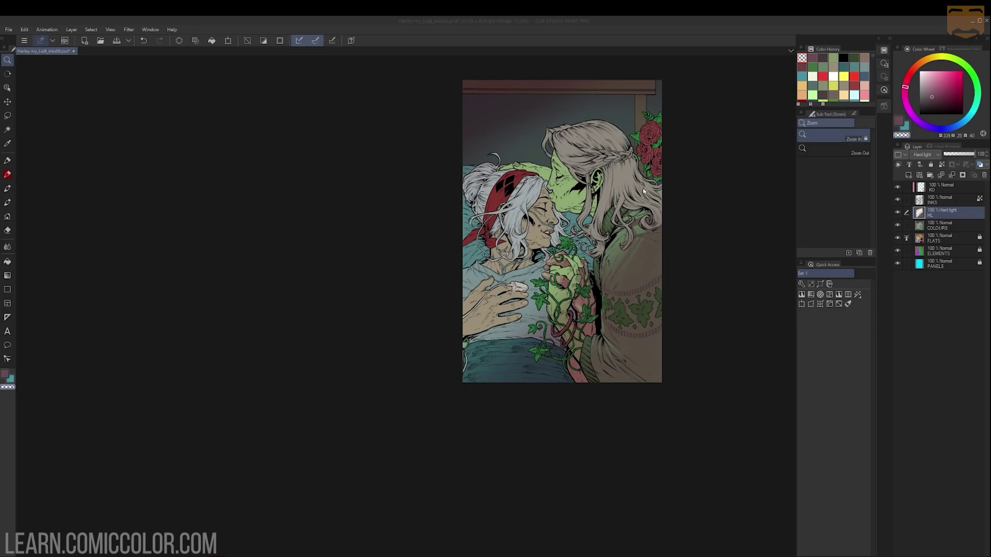
scroll(613, 212, "up", 3)
left_click_drag(613, 209, 529, 359)
key("w")
key("ctrl+d")
scroll(640, 176, "up", 1)
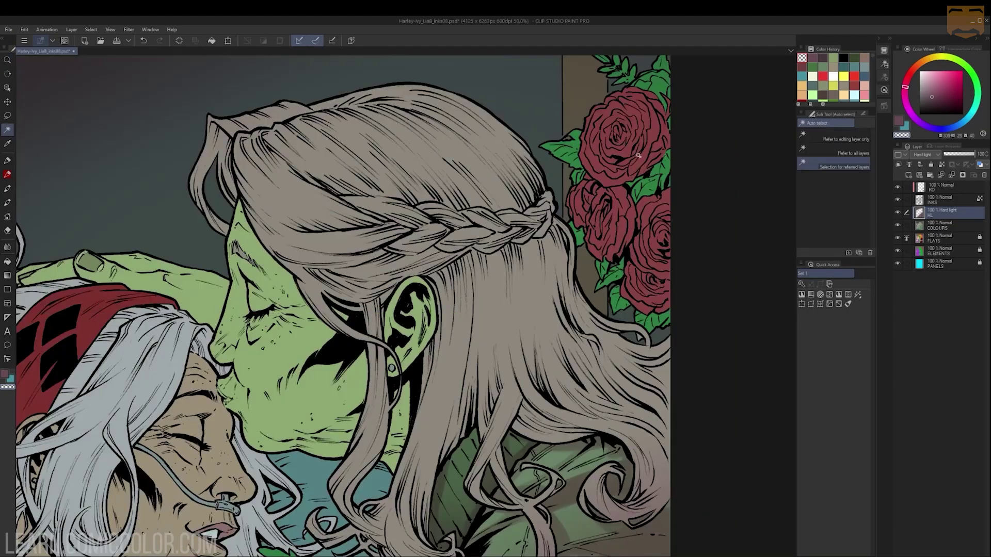
scroll(635, 138, "up", 4)
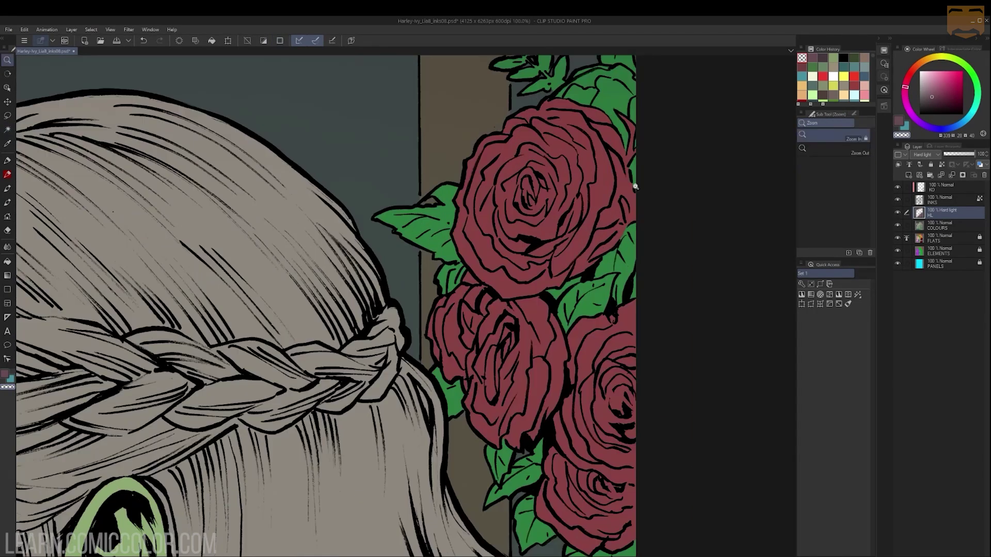
Step: Brush muted purple shading between the petals of the upper and middle roses with PURE PAINT
key("b")
key("c")
mouse_move(549, 98)
left_mouse_down()
mouse_move(610, 126)
mouse_move(613, 211)
mouse_move(622, 129)
mouse_move(604, 237)
mouse_move(583, 258)
mouse_move(584, 139)
mouse_move(557, 232)
mouse_move(518, 196)
mouse_move(539, 214)
mouse_move(521, 155)
mouse_move(487, 221)
mouse_move(513, 242)
mouse_move(503, 261)
mouse_move(558, 266)
mouse_move(472, 280)
mouse_move(461, 353)
mouse_move(508, 304)
mouse_move(539, 323)
mouse_move(547, 382)
mouse_move(529, 429)
mouse_move(524, 361)
mouse_move(498, 415)
mouse_move(477, 414)
left_mouse_up()
left_click_drag(634, 296, 637, 192)
left_click_drag(579, 266, 607, 220)
mouse_move(610, 255)
left_mouse_down()
mouse_move(591, 260)
mouse_move(637, 240)
left_mouse_up()
left_click_drag(577, 289, 630, 347)
mouse_move(623, 304)
left_mouse_down()
mouse_move(619, 292)
mouse_move(632, 281)
left_mouse_up()
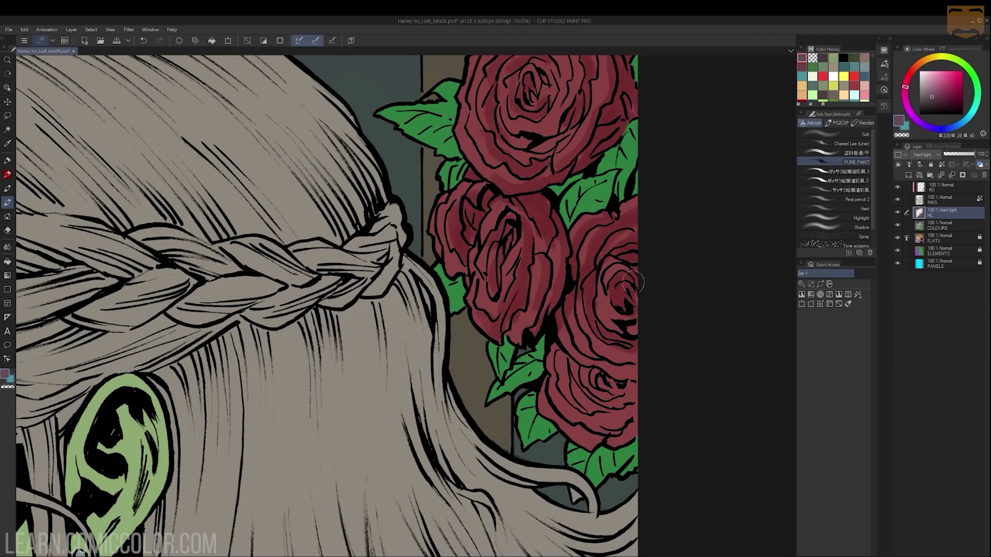
Step: Brush muted purple shading along the petals of the lowest rose and the shadowed edge between the upper blooms
left_click_drag(560, 340, 595, 362)
left_click_drag(598, 380, 633, 391)
left_click_drag(560, 360, 583, 390)
left_click_drag(620, 391, 635, 401)
left_click_drag(546, 382, 597, 435)
left_click_drag(613, 440, 635, 424)
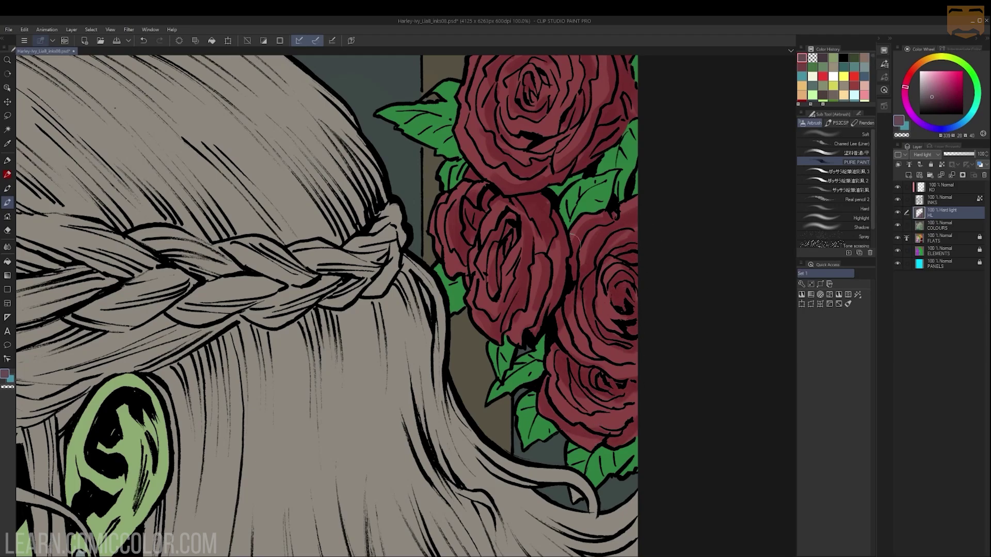
left_click_drag(562, 175, 583, 204)
Step: Lasso the leaf-shaped gap in the middle-left rose and fill it with the sampled leaf green on the COLOURS layer
key("m")
scroll(501, 238, "up", 2)
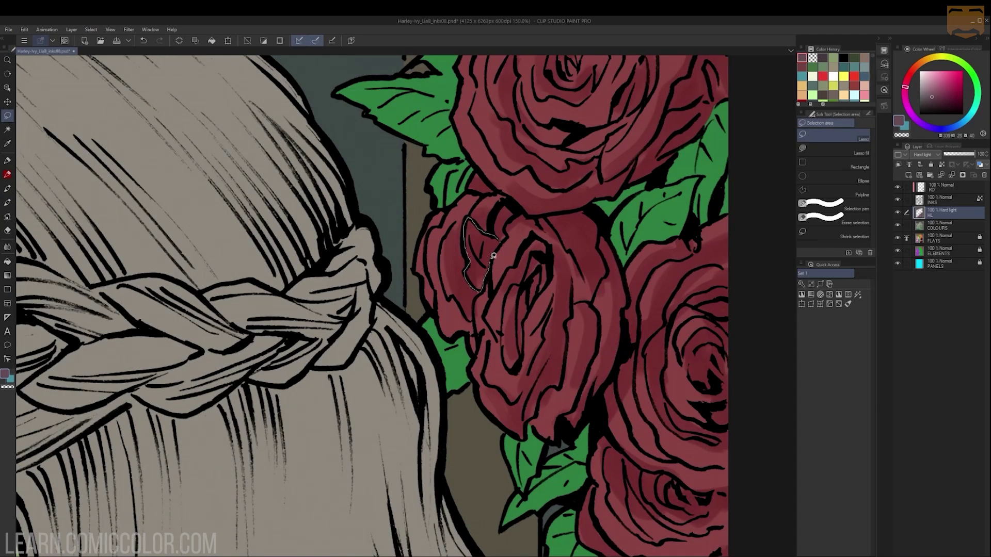
left_click_drag(494, 256, 499, 242)
left_click(632, 220, "alt")
key("alt+bracketleft")
key("g")
left_click(481, 252)
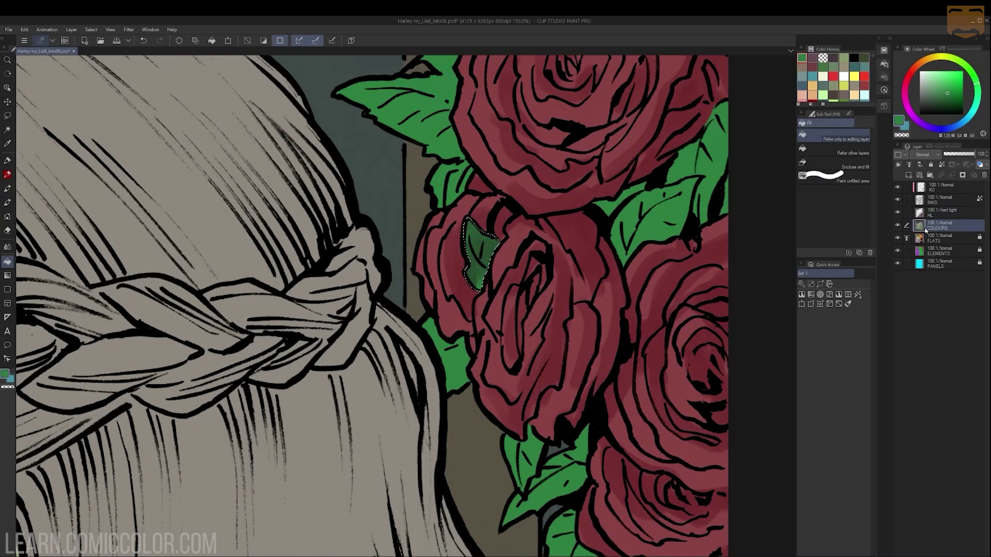
Step: Clear the purple shading from the new green leaf on the HL layer with transparent colour and return to Auto select
left_click(939, 212)
key("b")
left_click_drag(482, 215, 471, 262)
key("ctrl+d")
scroll(584, 265, "down", 2)
left_click_drag(629, 228, 619, 208)
key("w")
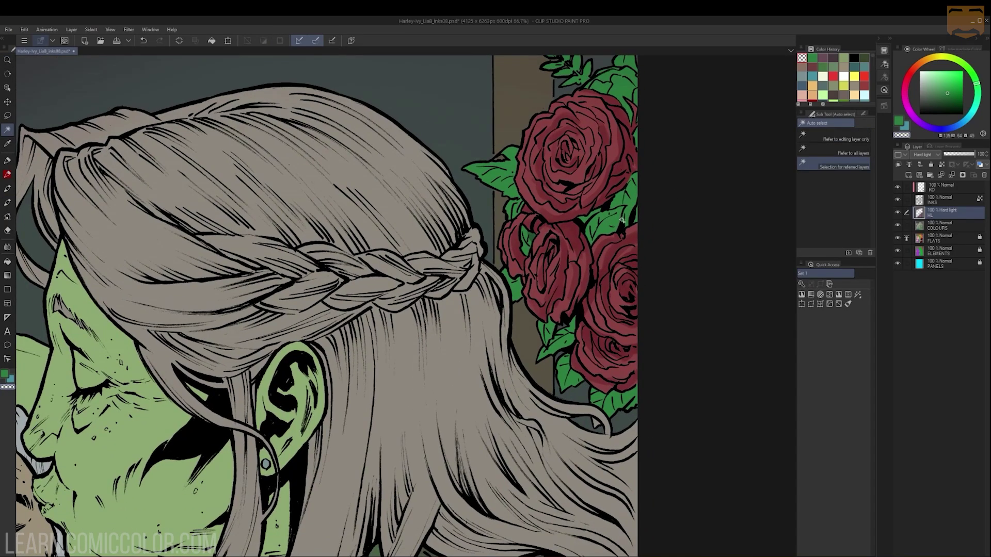
Step: Select the leaves around the roses on the HL layer and brush sampled muted purple shading over the upper leaves with PURE PAINT
left_click(622, 220)
key("ctrl+h")
left_click_drag(653, 261, 626, 320)
left_click(598, 135, "shift")
key("ctrl+h")
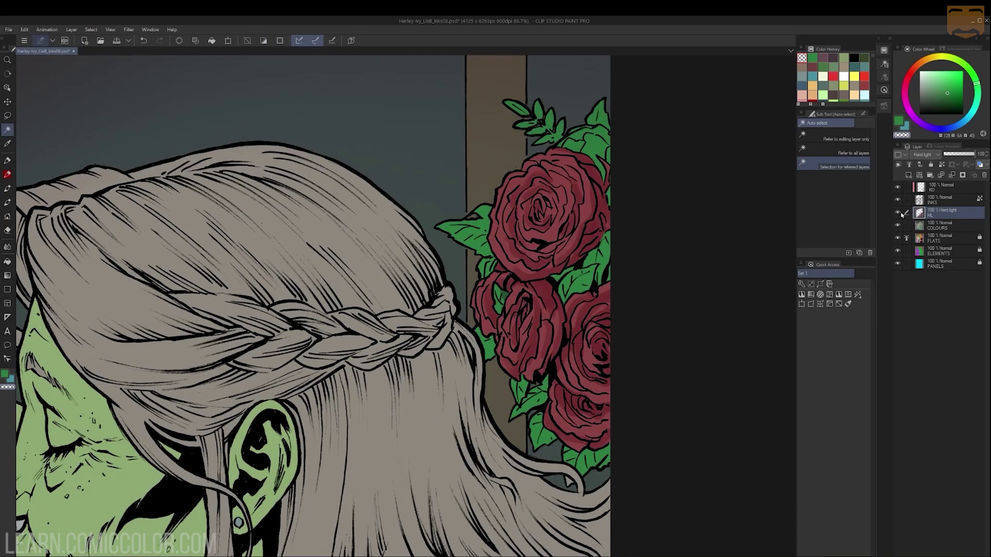
key("b")
scroll(588, 154, "up", 1)
left_click(587, 266, "alt")
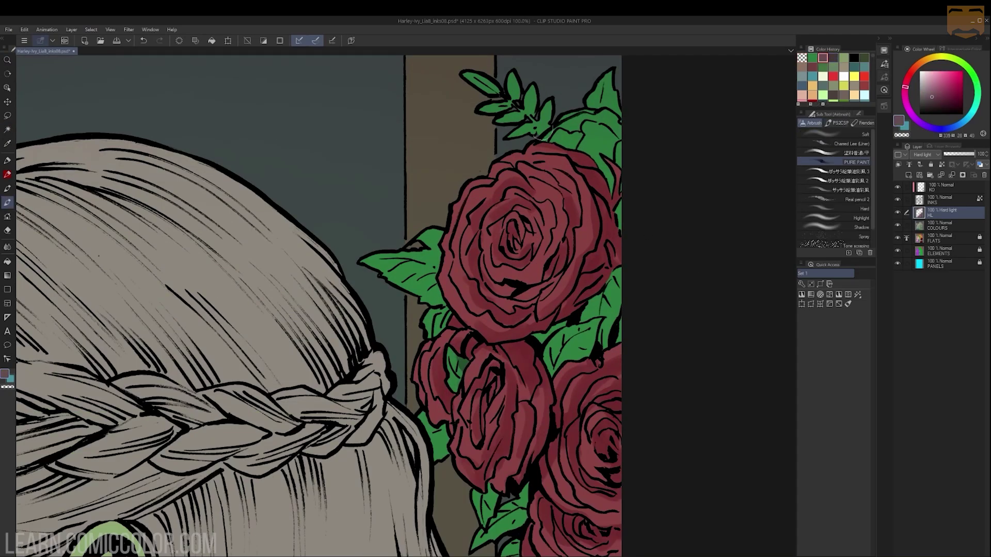
mouse_move(539, 86)
left_mouse_down()
mouse_move(515, 73)
mouse_move(544, 123)
left_mouse_up()
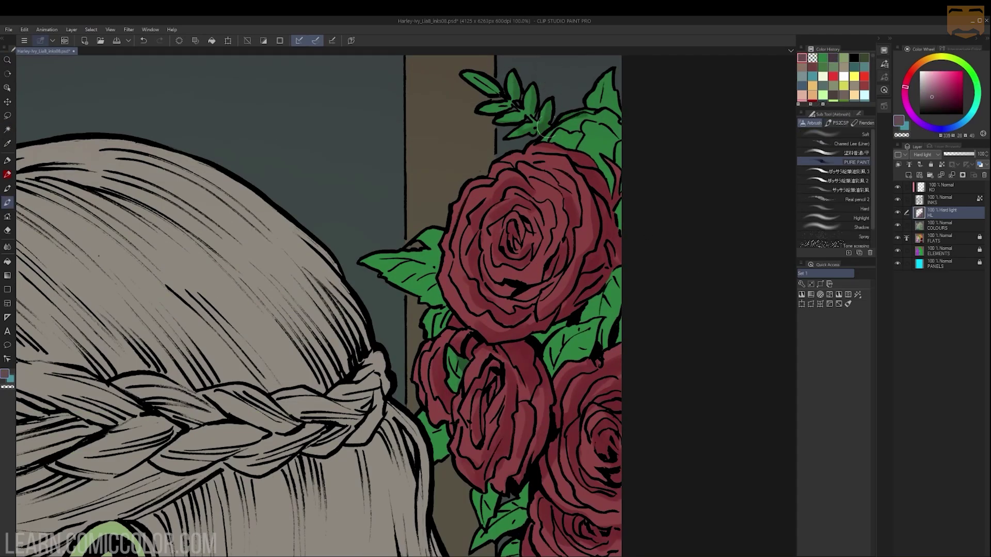
mouse_move(607, 82)
left_mouse_down()
mouse_move(599, 109)
mouse_move(617, 142)
mouse_move(617, 184)
left_mouse_up()
mouse_move(602, 296)
left_mouse_down()
mouse_move(604, 228)
mouse_move(555, 260)
mouse_move(612, 237)
mouse_move(563, 294)
mouse_move(607, 266)
left_mouse_up()
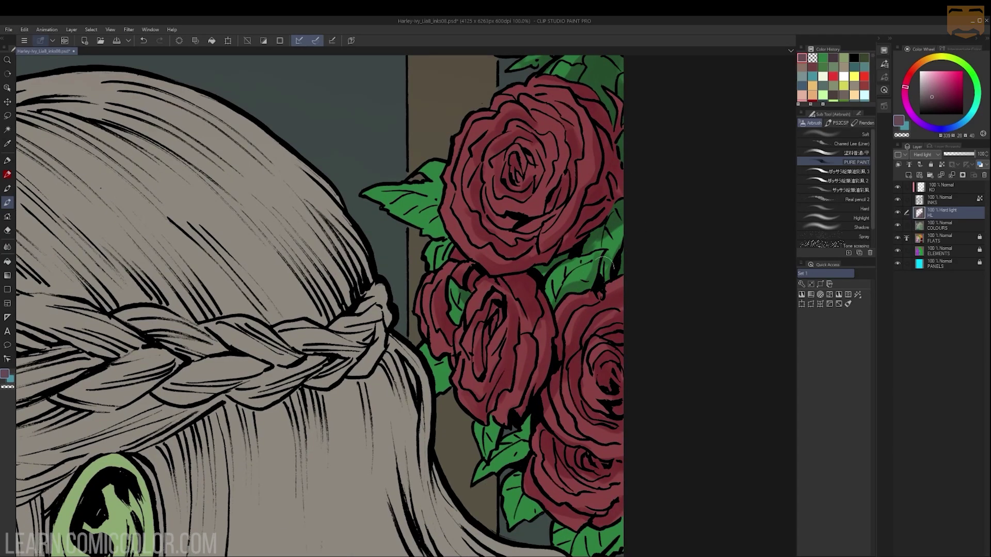
Step: Brush muted purple shading over the leaves beside the middle rose and beneath the blooms
scroll(449, 232, "down", 2)
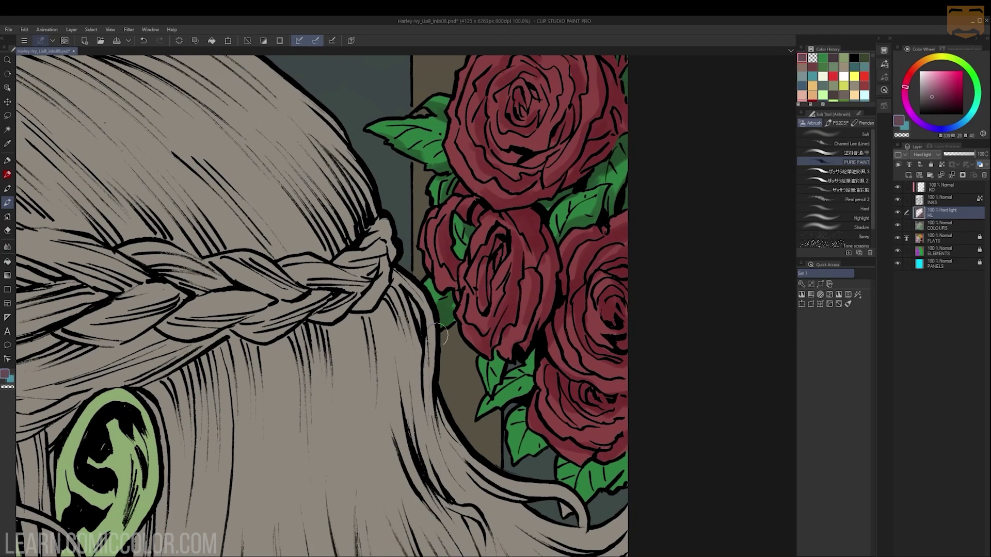
left_click_drag(437, 335, 451, 259)
left_click_drag(545, 279, 498, 337)
mouse_move(543, 302)
left_mouse_down()
mouse_move(511, 328)
mouse_move(555, 373)
mouse_move(658, 393)
left_mouse_up()
Step: Lasso the small gap among the rose leaves, fill it with sampled dark green on the COLOURS layer, and clear the selection
scroll(577, 425, "up", 1)
key("m")
mouse_move(578, 424)
left_mouse_down()
mouse_move(569, 312)
mouse_move(565, 325)
mouse_move(555, 311)
left_mouse_up()
key("alt+[")
left_click(621, 277, "alt")
key("alt+Delete")
key("ctrl+d")
Step: Sample the muted purple from the HL layer shown on its own, and restore the visibility of the other layers
left_click_drag(654, 310, 680, 302)
left_click_drag(670, 232, 735, 67)
left_click_drag(701, 201, 670, 201)
scroll(630, 320, "down", 1)
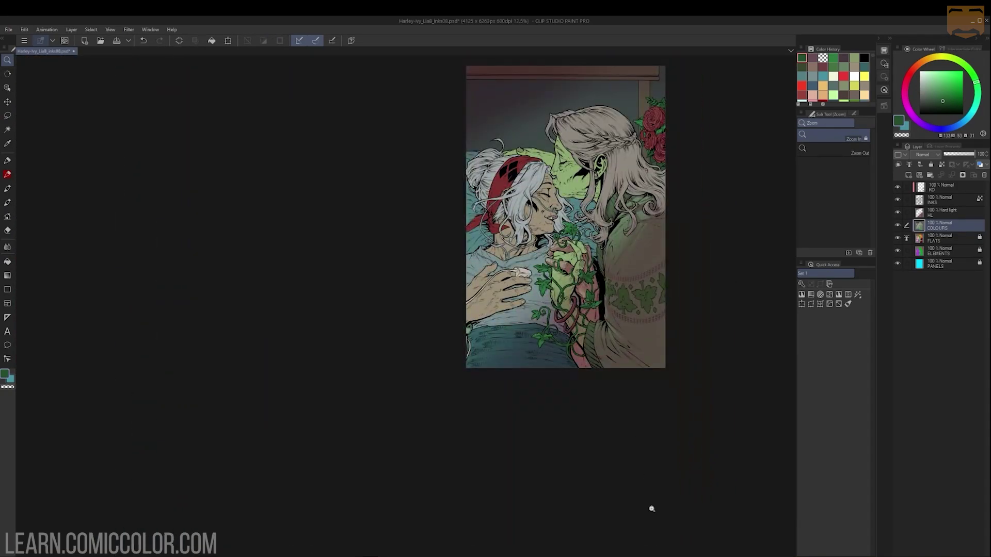
scroll(621, 137, "up", 4)
key("w")
left_click_drag(496, 279, 435, 311)
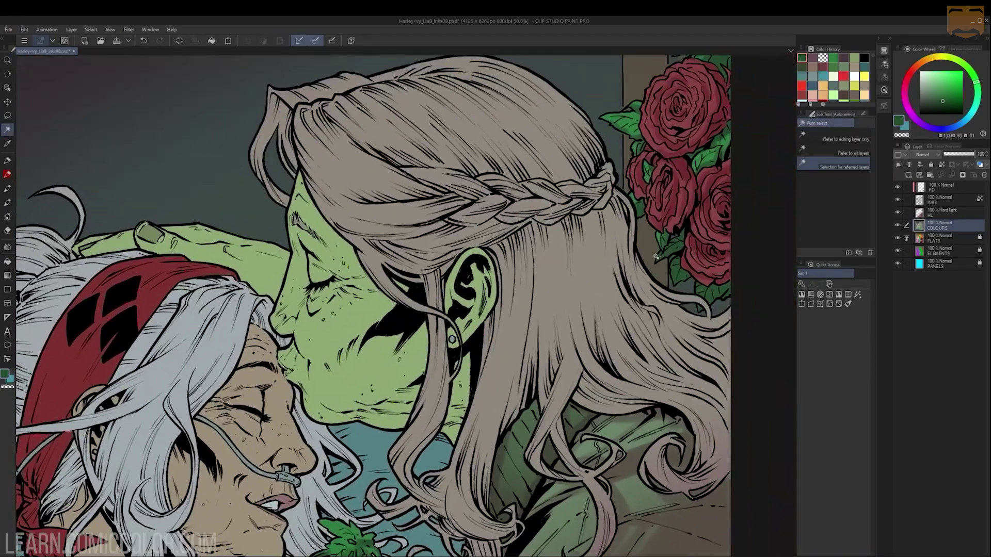
key("b")
left_click(897, 212, "alt")
left_click(662, 407, "alt")
left_click(898, 212, "alt")
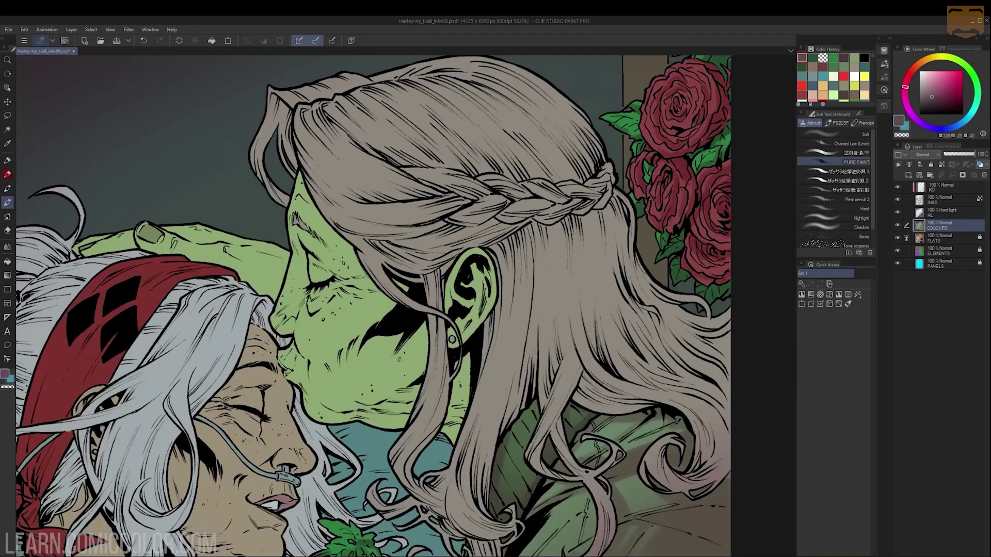
Step: Select the green-skinned woman's hair and airbrush muted purple over its back and falling lengths with the Soft airbrush on the COLOURS layer
scroll(629, 124, "down", 1)
left_click_drag(698, 246, 683, 201)
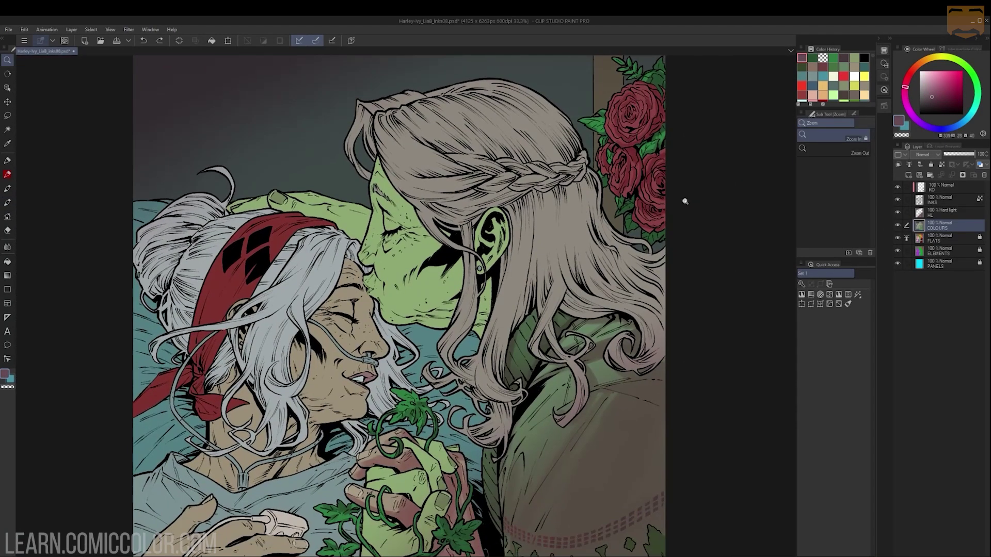
key("w")
left_click(580, 230)
scroll(626, 226, "down", 1)
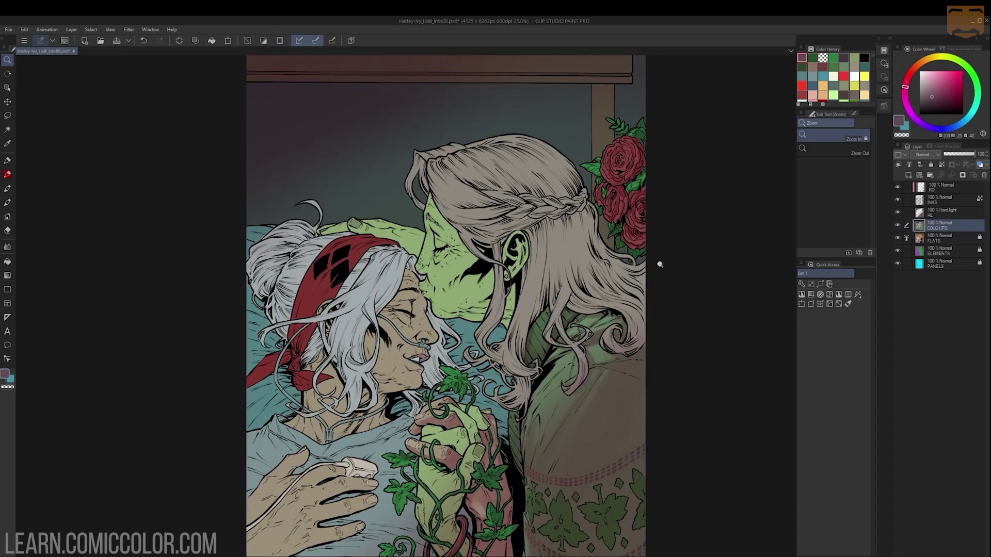
key("b")
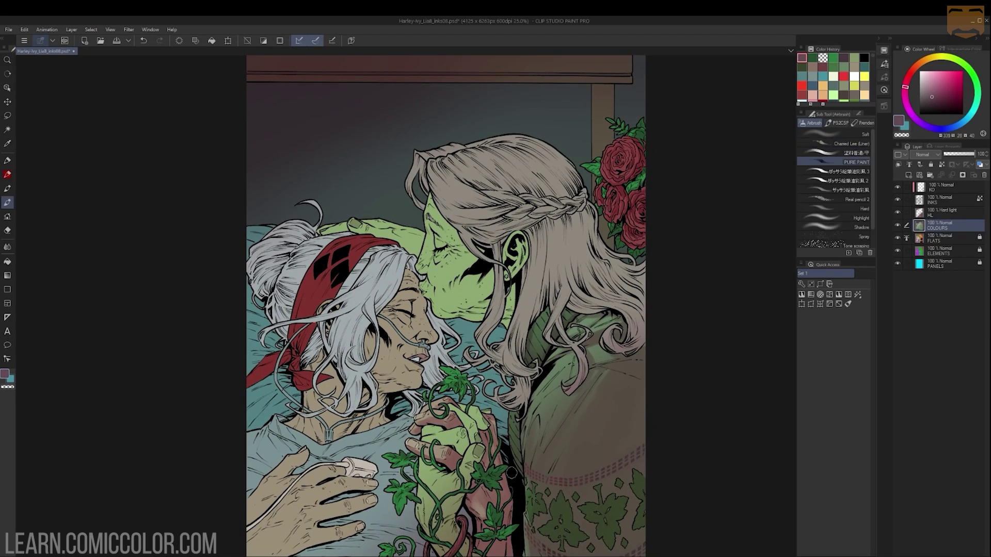
left_click(834, 134)
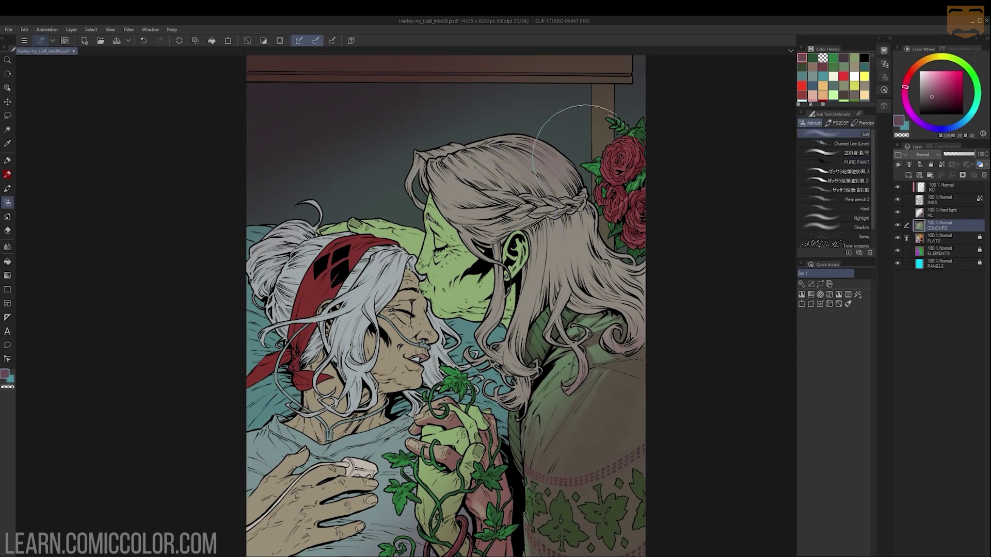
mouse_move(586, 159)
left_mouse_down()
mouse_move(562, 192)
mouse_move(677, 269)
left_mouse_up()
left_click_drag(541, 138, 624, 244)
key("bracketleft")
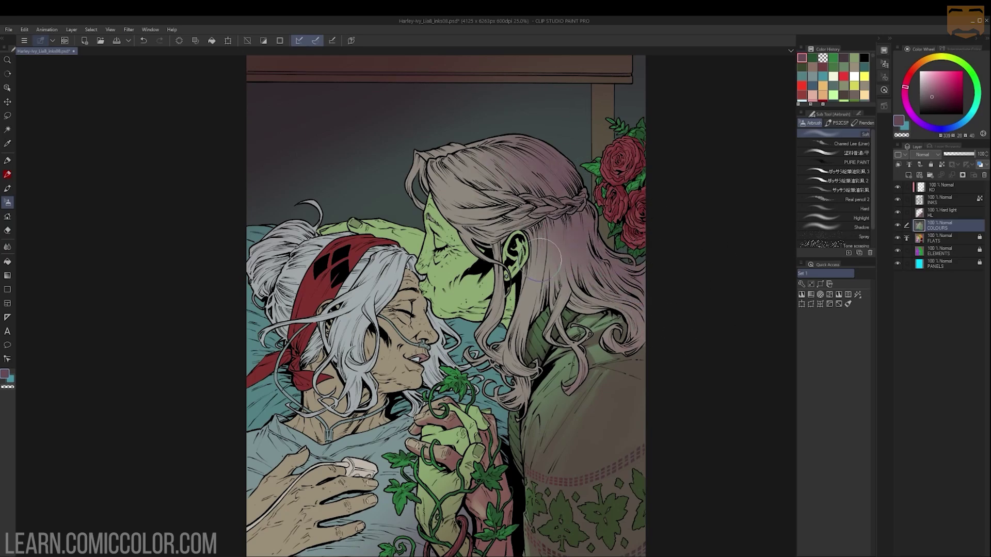
mouse_move(543, 259)
left_mouse_down()
mouse_move(547, 285)
mouse_move(551, 250)
mouse_move(534, 324)
left_mouse_up()
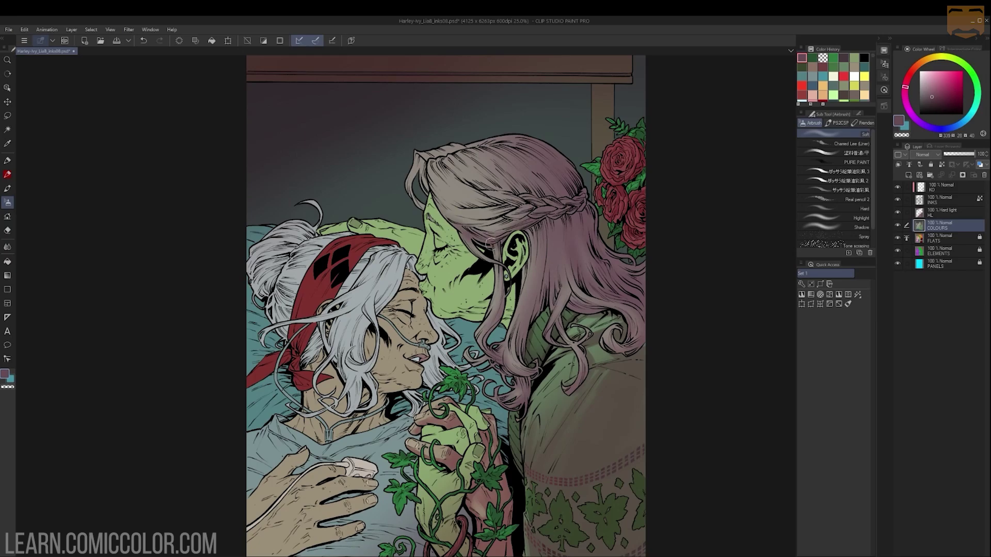
Step: Airbrush muted purple over the front locks and crown of the hair with a smaller Soft brush
scroll(572, 197, "up", 1)
left_click_drag(421, 216, 496, 214)
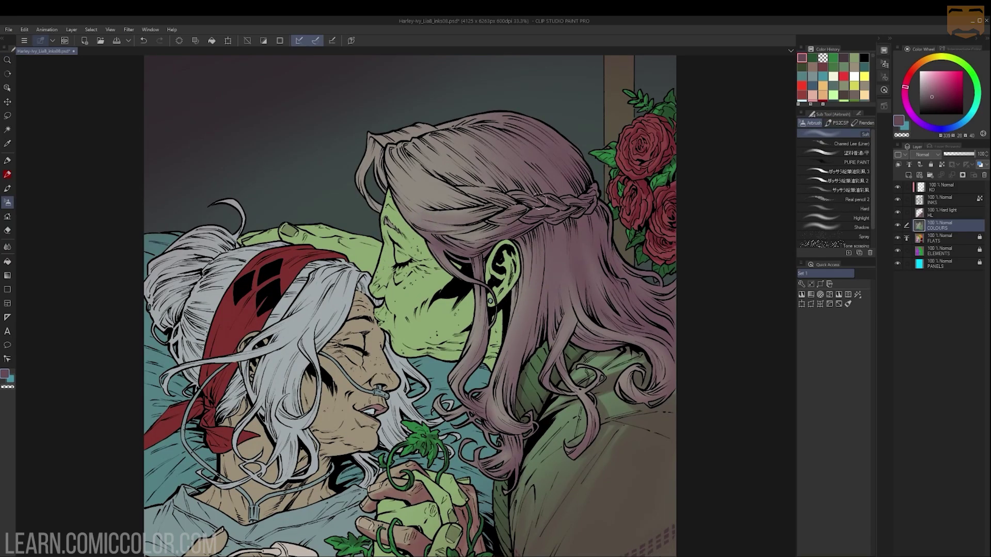
scroll(638, 166, "up", 1)
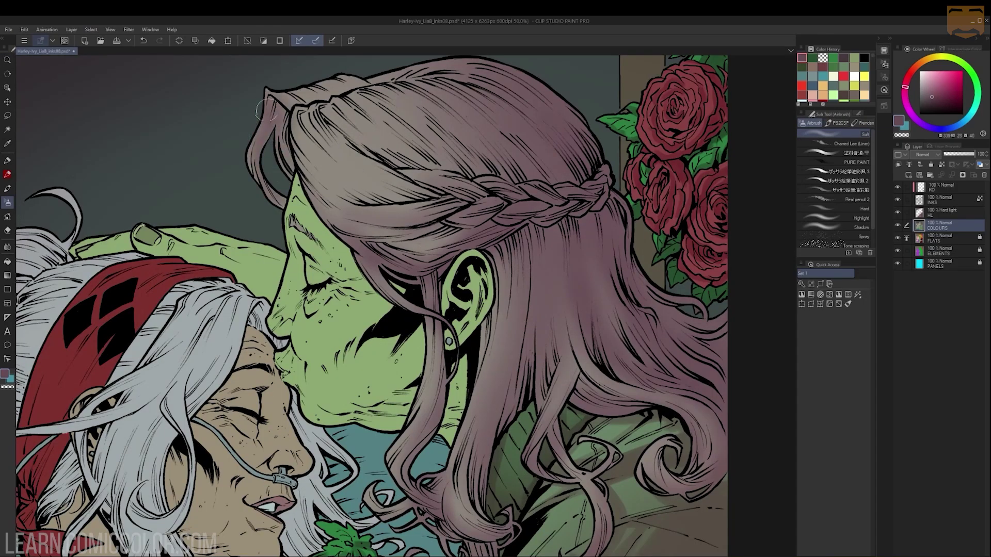
mouse_move(303, 150)
left_mouse_down()
mouse_move(307, 178)
mouse_move(379, 207)
left_mouse_up()
left_click_drag(311, 155, 408, 193)
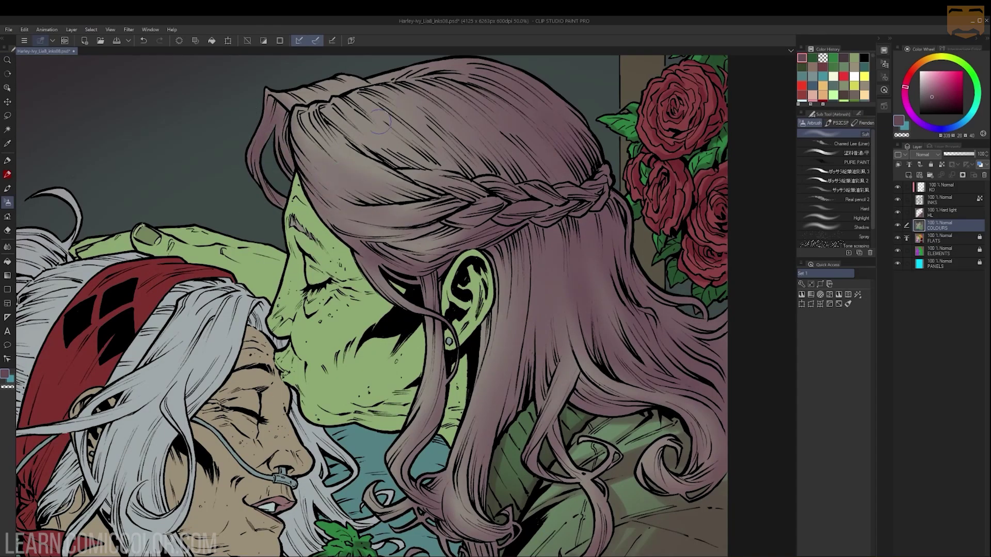
left_click_drag(383, 121, 476, 177)
left_click_drag(328, 79, 369, 74)
left_click_drag(444, 64, 431, 114)
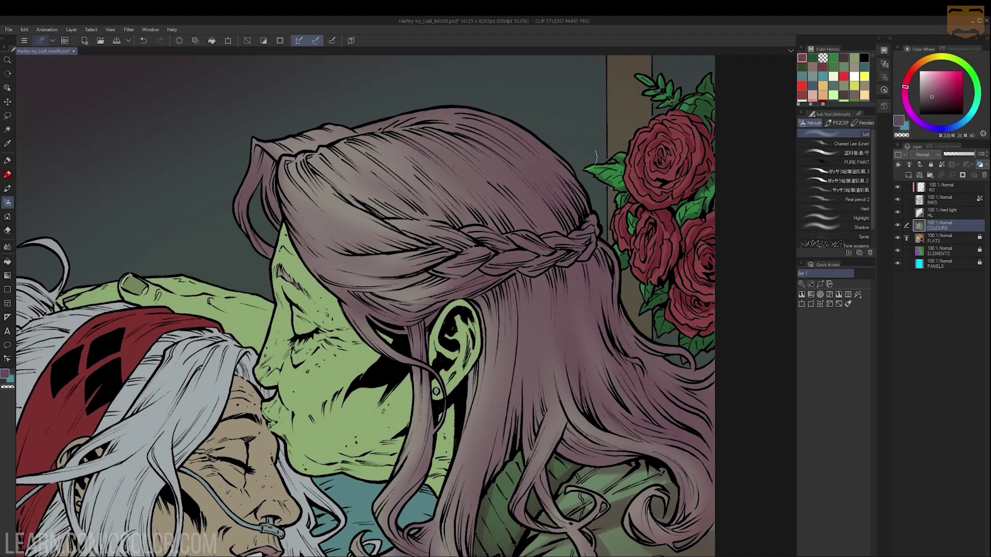
Step: Try lightening the purple hair with PURE PAINT in transparent colour and undo the stroke
scroll(612, 254, "down", 2)
mouse_move(598, 255)
left_mouse_down()
mouse_move(619, 191)
mouse_move(670, 188)
mouse_move(572, 225)
left_mouse_up()
scroll(619, 191, "up", 1)
scroll(500, 230, "up", 1)
left_click_drag(500, 230, 491, 280)
left_click(839, 161)
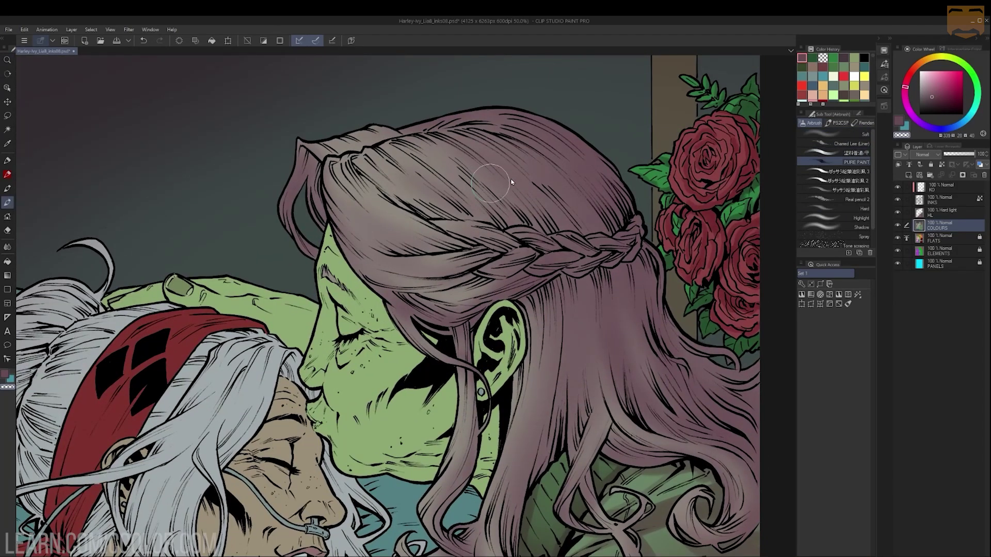
key("ctrl+z")
Step: Examine the hair shading by comparing the COLOURS layer on its own with the full artwork
left_click(942, 212)
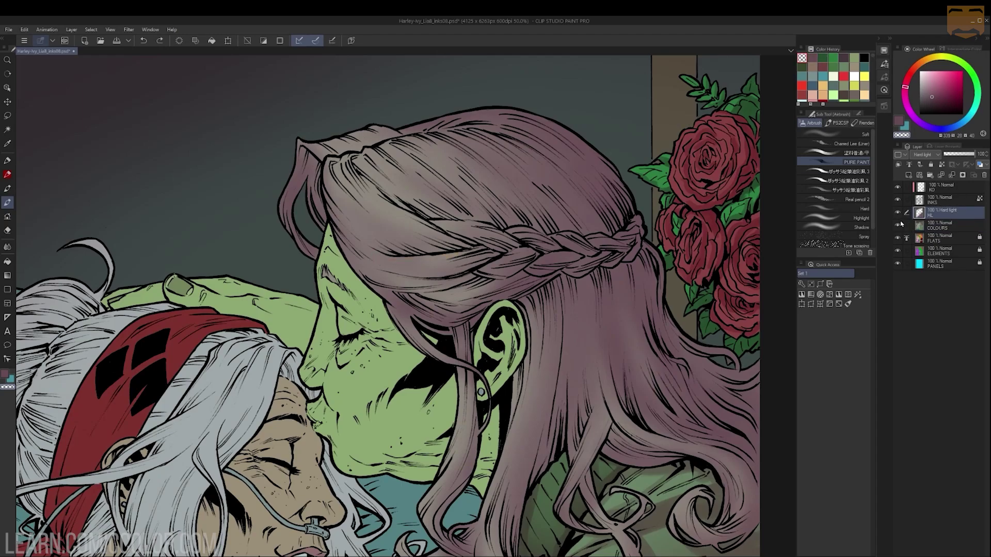
left_click(898, 225, "alt")
left_click(897, 225, "alt")
scroll(638, 267, "down", 4)
left_click_drag(651, 274, 638, 225)
scroll(638, 225, "up", 2)
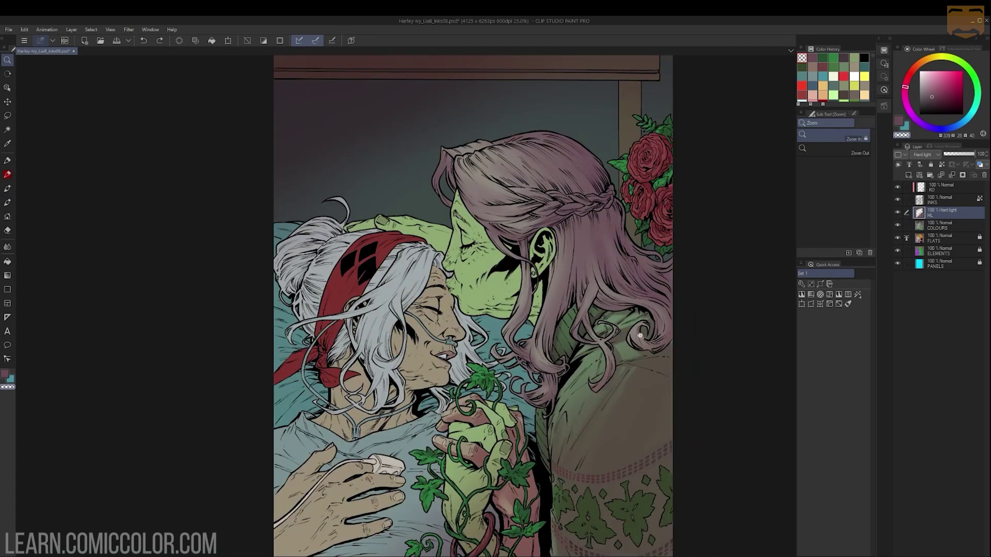
left_click(902, 232, "alt")
left_click(902, 233, "alt")
mouse_move(576, 237)
left_mouse_down()
mouse_move(606, 230)
mouse_move(574, 232)
left_mouse_up()
left_click_drag(657, 215, 632, 250)
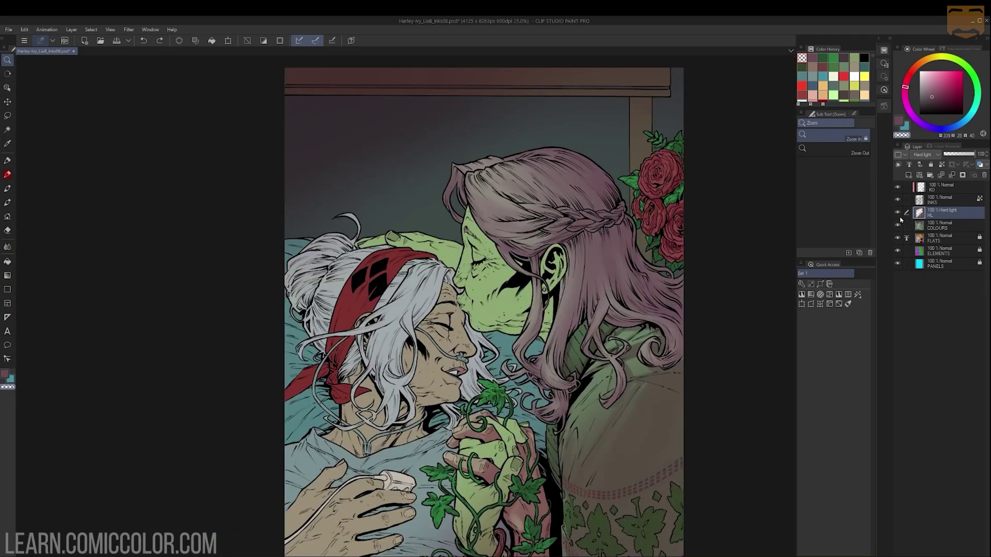
left_click(898, 226, "alt")
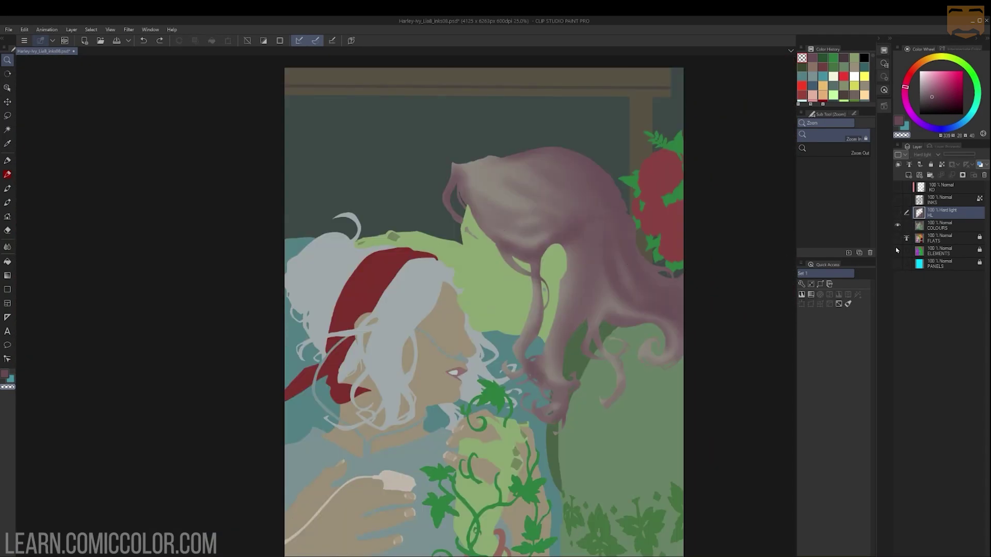
left_click(898, 227, "alt")
left_click(524, 214)
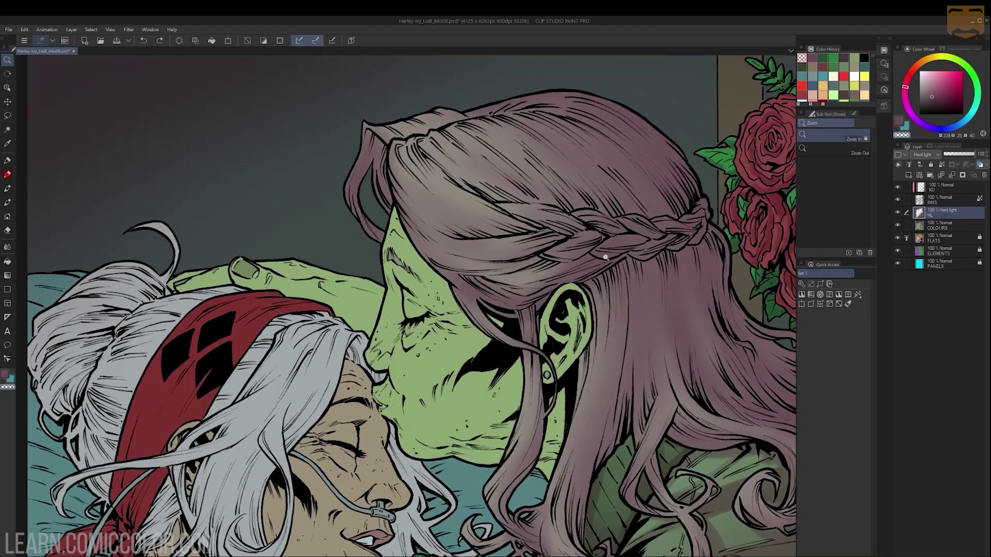
Step: Brush sampled grey-brown highlights along the braid and the hair beneath it with PURE PAINT on the COLOURS layer
key("b")
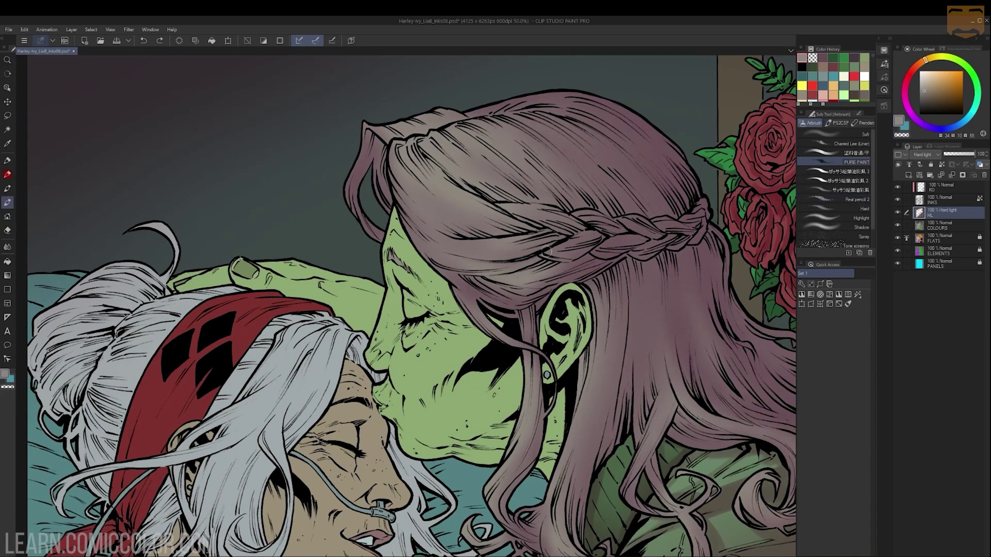
left_click(467, 195, "alt")
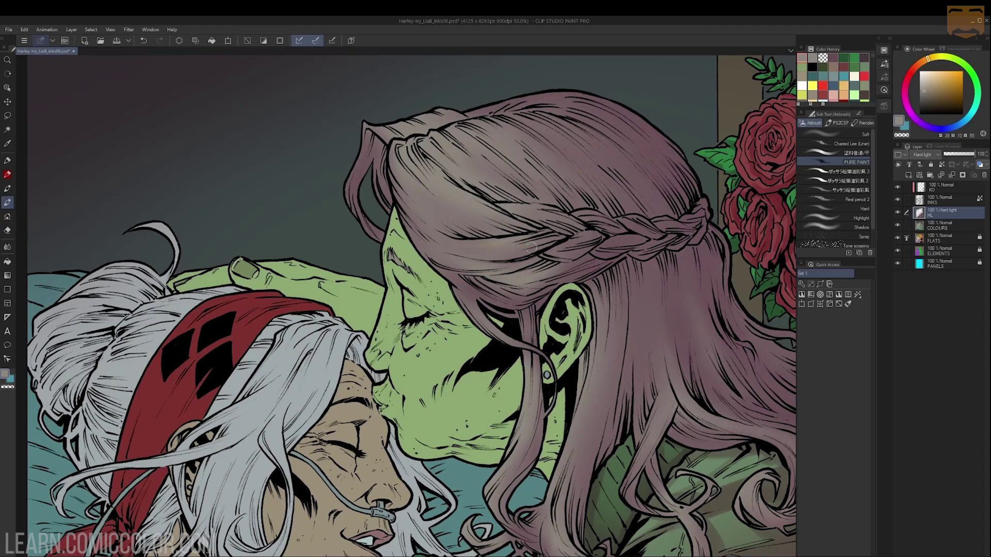
left_click(942, 226)
scroll(564, 250, "up", 1)
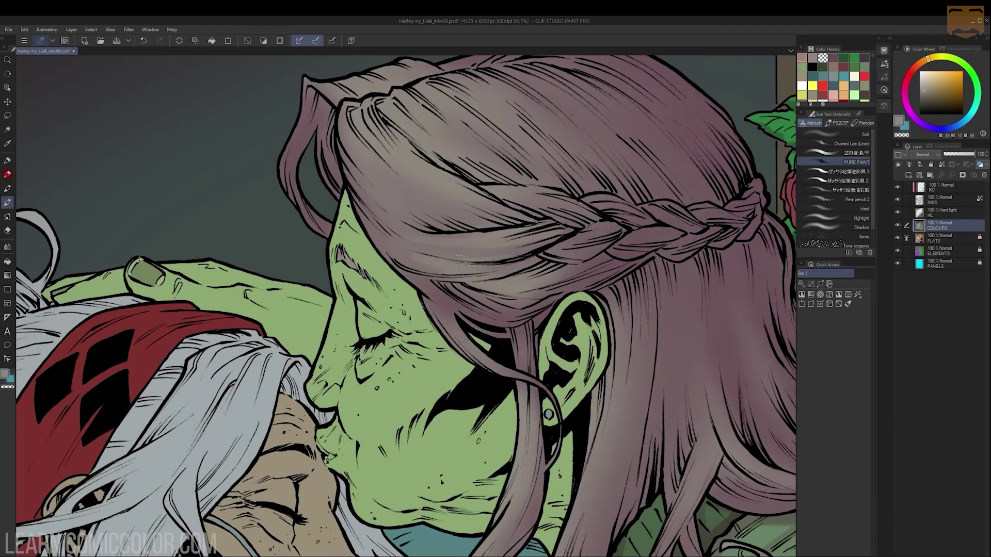
mouse_move(597, 198)
left_mouse_down()
mouse_move(671, 211)
mouse_move(618, 246)
mouse_move(653, 211)
mouse_move(710, 207)
left_mouse_up()
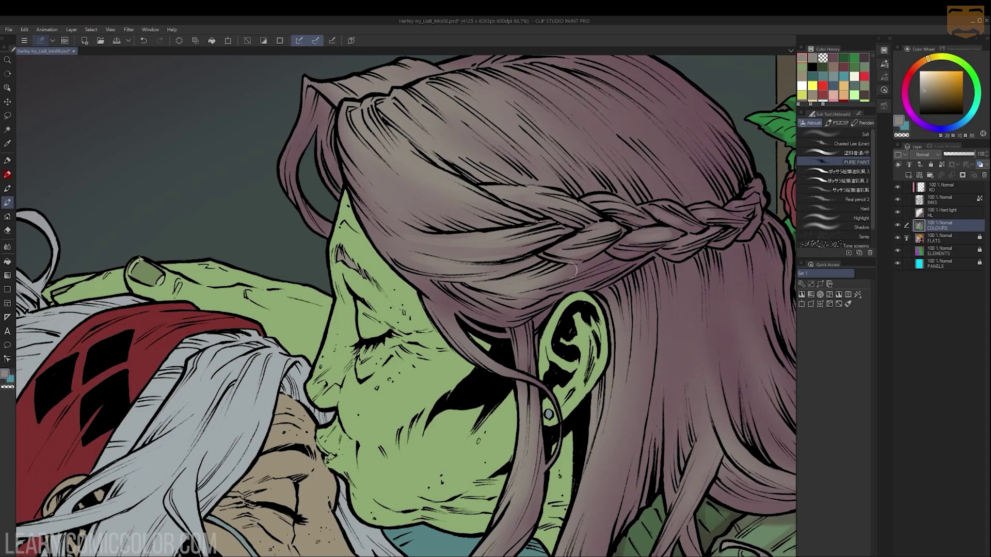
left_click_drag(574, 270, 607, 281)
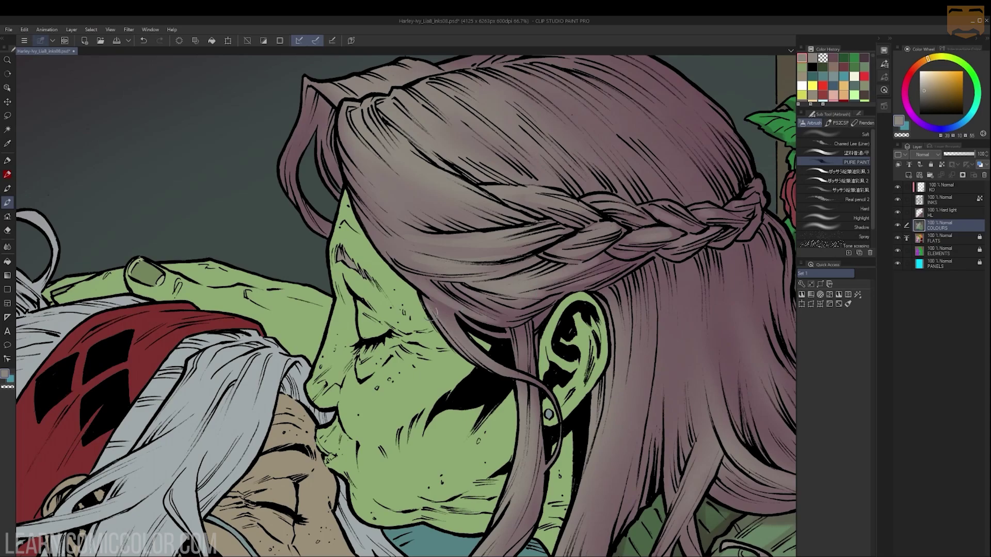
Step: Try painting and erasing a highlight on the lock hanging in front of the ear, and undo the last two strokes
left_click_drag(523, 329, 549, 189)
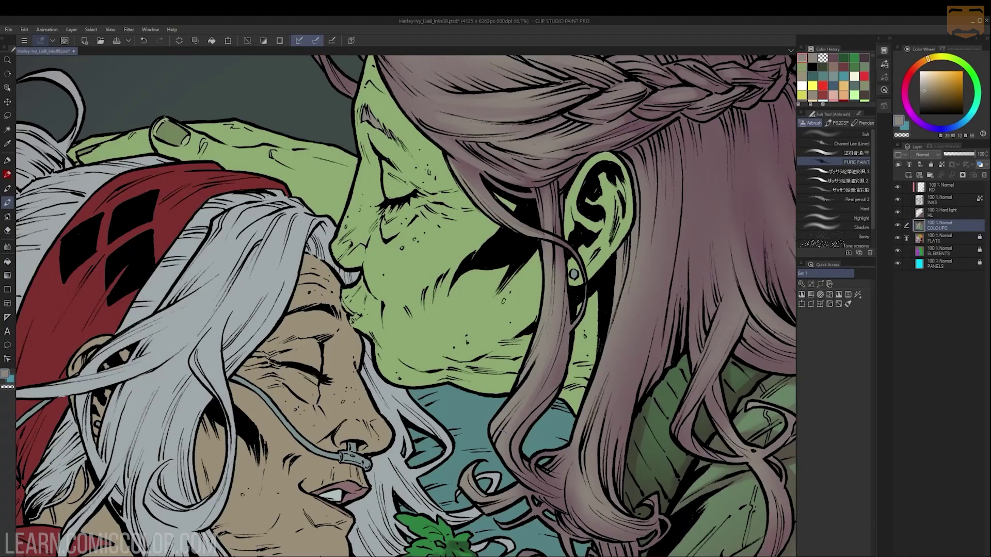
left_click_drag(558, 351, 537, 410)
key("c")
left_click_drag(565, 266, 550, 395)
key("ctrl+z")
key("ctrl+z")
key("c")
Step: Brush grey-brown highlights along the long strands falling behind the ear with PURE PAINT
key("z")
left_click(572, 196, "alt")
left_click(573, 196, "alt")
left_click(669, 212)
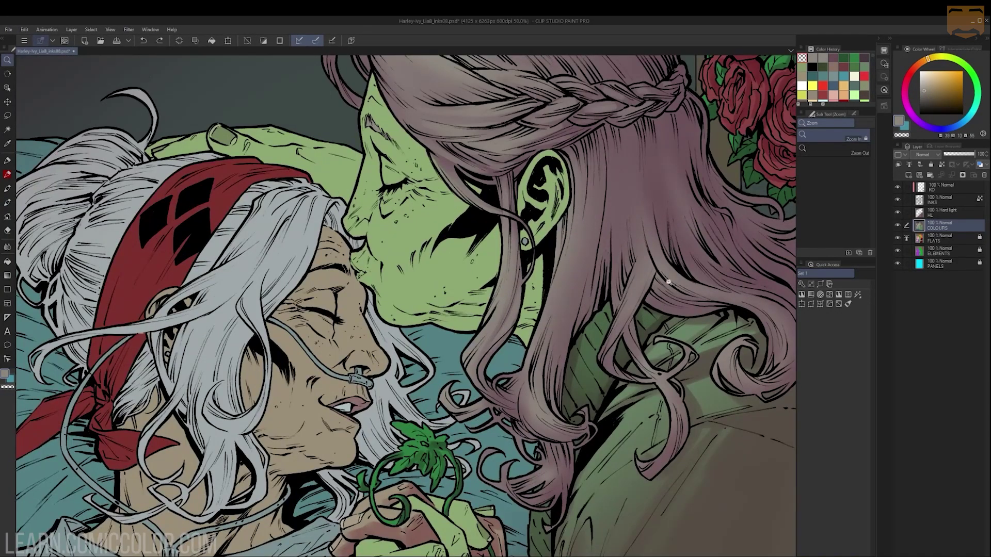
key("b")
left_click(595, 253, "alt")
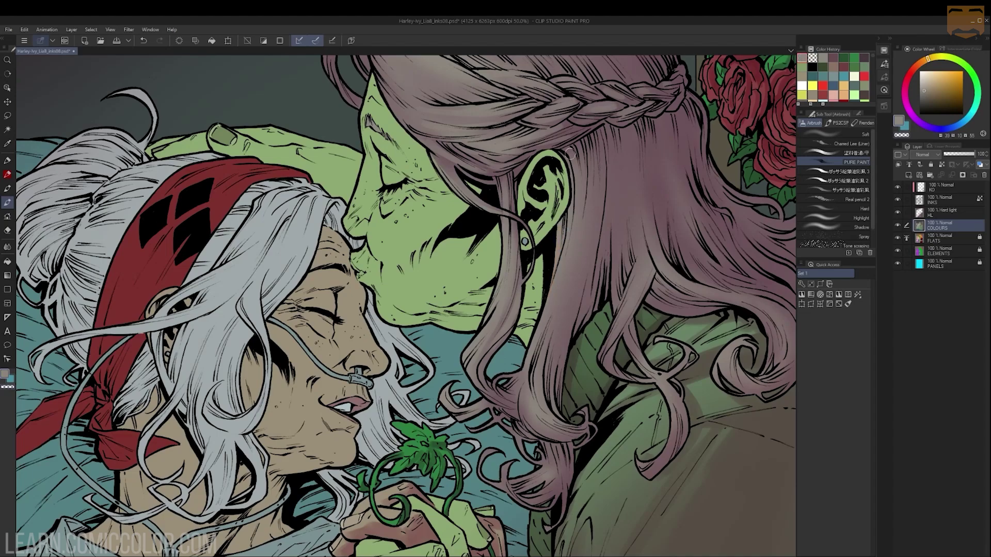
left_click_drag(640, 264, 598, 364)
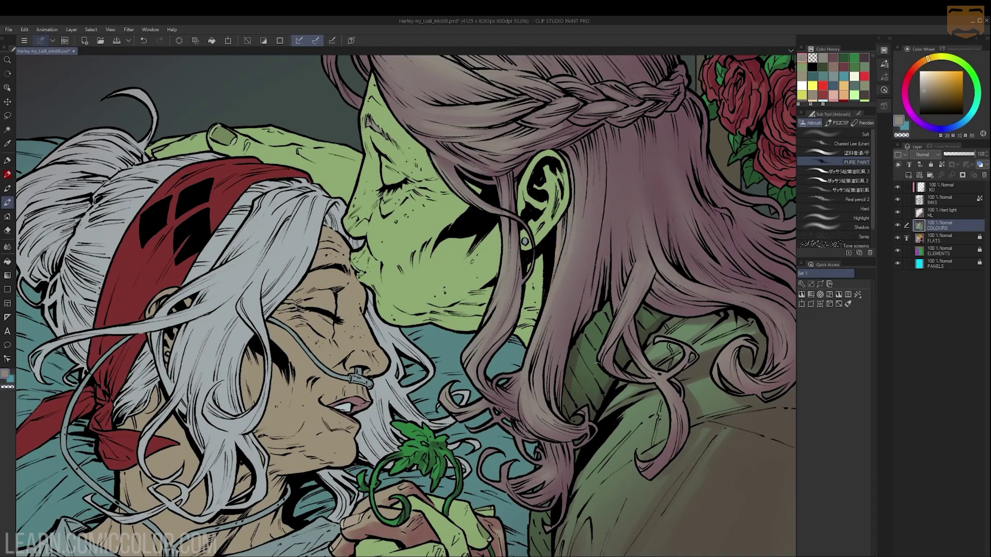
left_click_drag(676, 228, 720, 281)
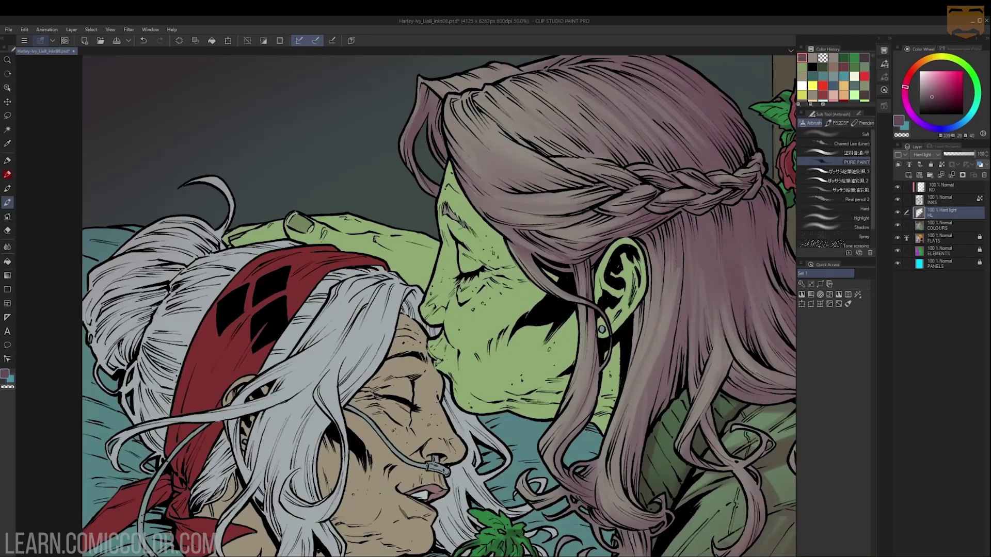
Step: Select the green skin and try Soft airbrush shading where the hand behind the head meets the face, undoing the strokes
key("w")
left_click(298, 220)
key("ctrl+h")
key("b")
left_click(836, 134)
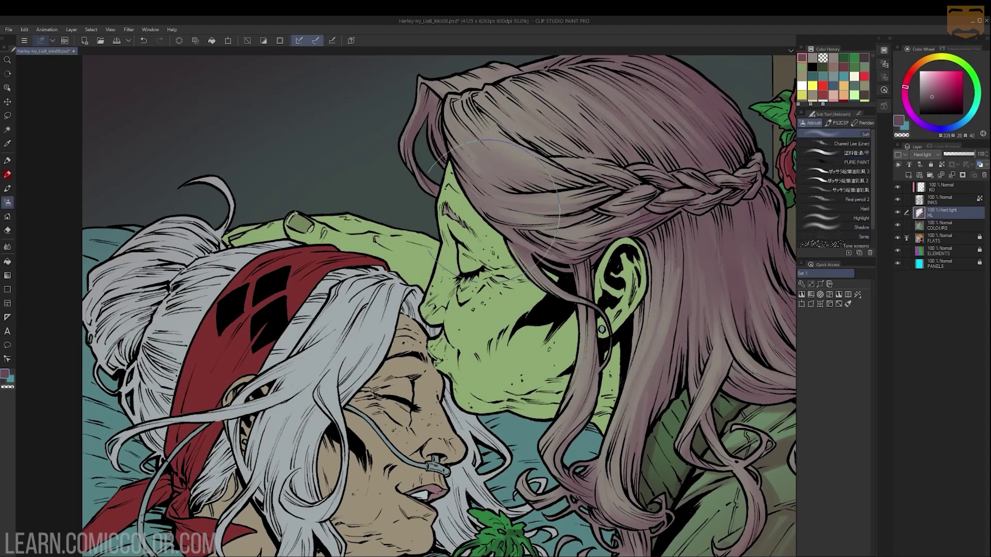
mouse_move(442, 261)
left_mouse_down()
mouse_move(439, 274)
mouse_move(398, 245)
mouse_move(407, 227)
mouse_move(449, 407)
mouse_move(632, 361)
mouse_move(443, 227)
left_mouse_up()
key("ctrl+z")
key("ctrl+z")
key("ctrl+z")
Step: Limit the selection to the green hand behind the head and airbrush muted purple shading across its wrist side with the Soft brush
key("ctrl+h")
key("m")
key("ctrl+space")
mouse_move(639, 306)
left_mouse_down()
mouse_move(578, 309)
mouse_move(670, 316)
mouse_move(663, 331)
left_mouse_up()
key("ctrl+space")
key("ctrl+h")
key("b")
left_click_drag(513, 215, 343, 163)
left_click_drag(521, 310, 330, 247)
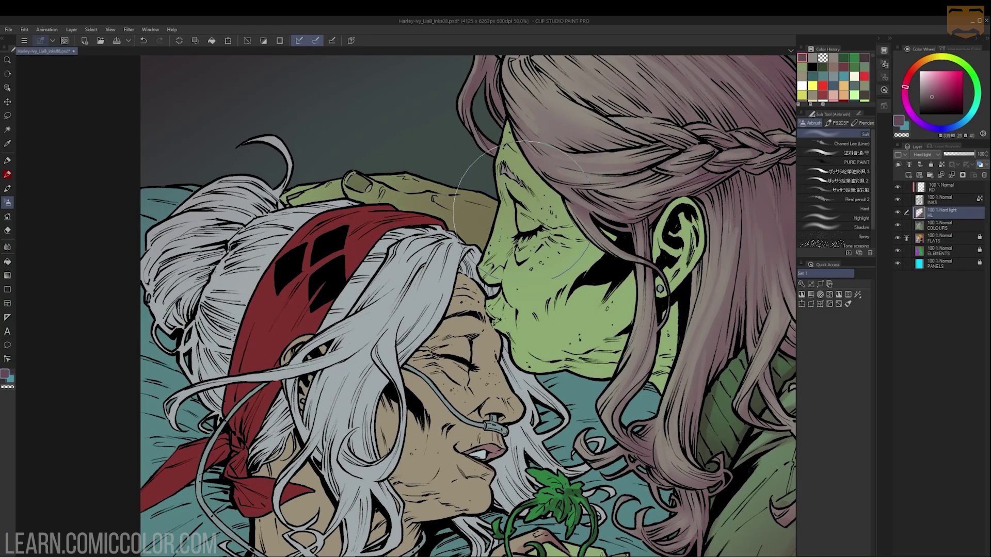
left_click_drag(522, 211, 449, 258)
Step: Carve light areas back into the shaded fingers and knuckles of the green hand with PURE PAINT in transparent colour
key("/")
scroll(672, 238, "down", 3)
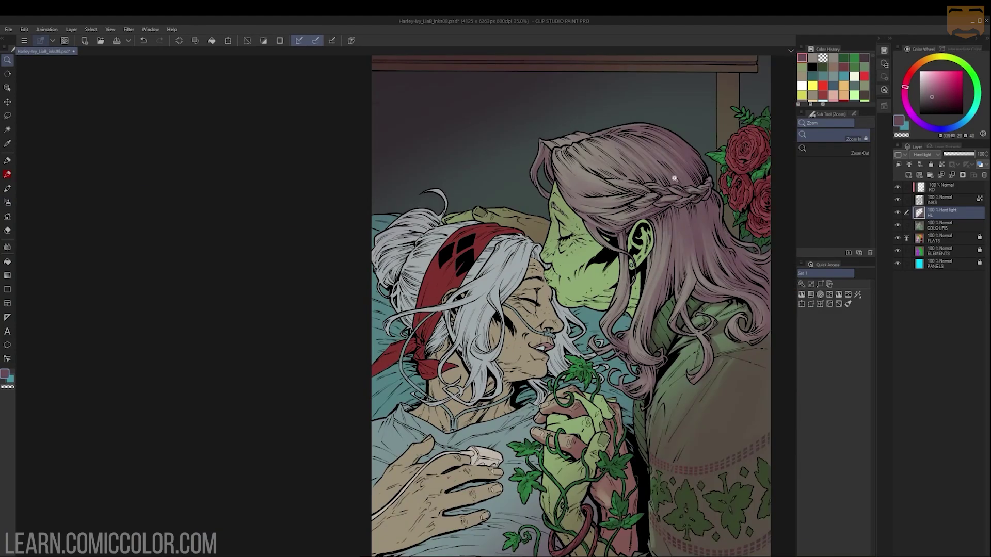
scroll(552, 196, "up", 5)
scroll(552, 196, "down", 1)
key("b")
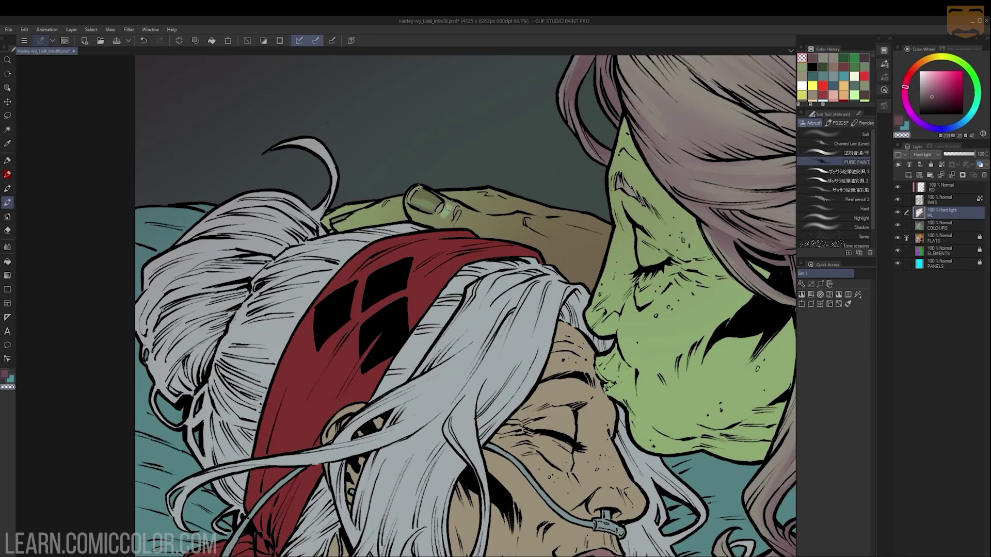
Step: Switch to the finished version in Photoshop, mark the front edge of the green face with a purple stroke, and undo it
left_click_drag(365, 146, 351, 219)
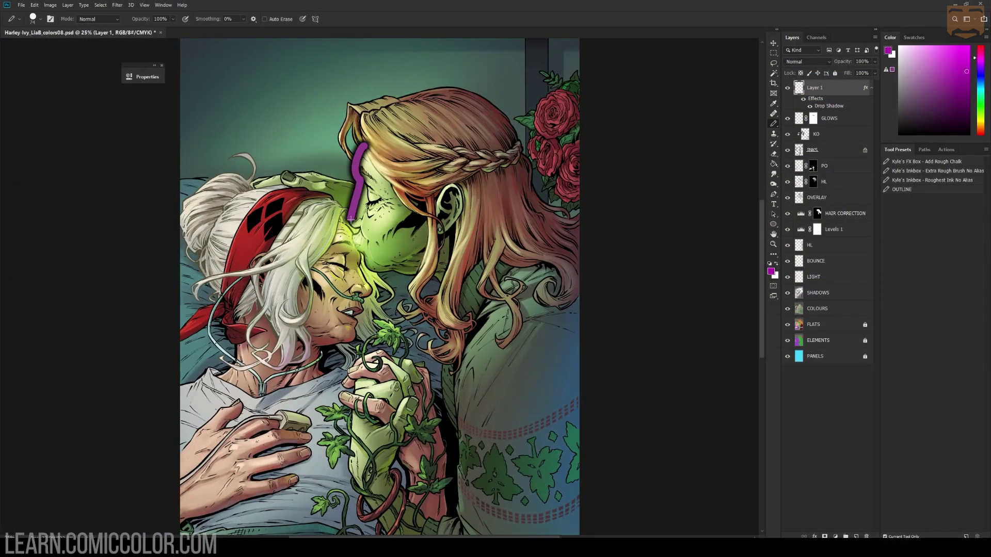
key("ctrl+z")
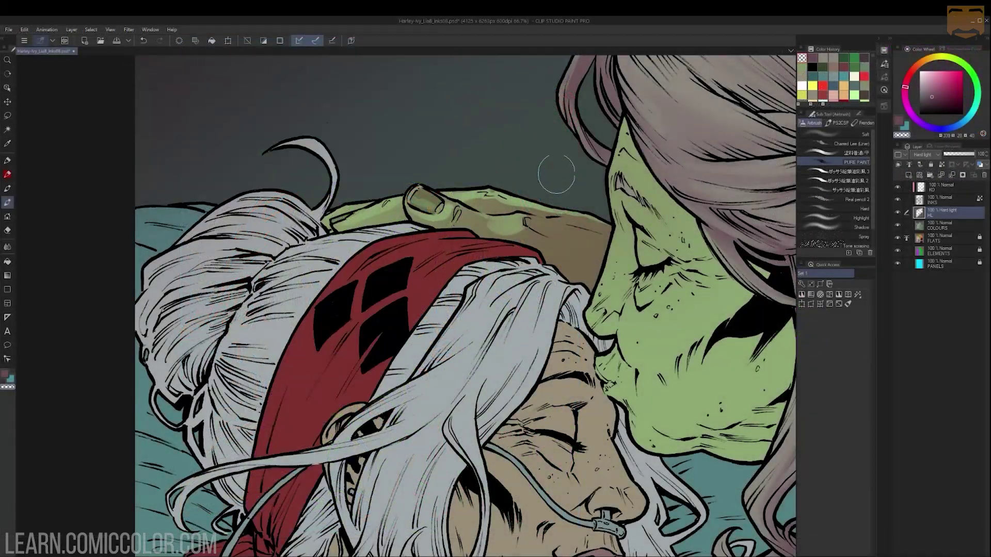
Step: Select the green face in Clip Studio Paint and airbrush muted purple shading over its jaw, ear and neck with the Soft brush
scroll(712, 146, "down", 2)
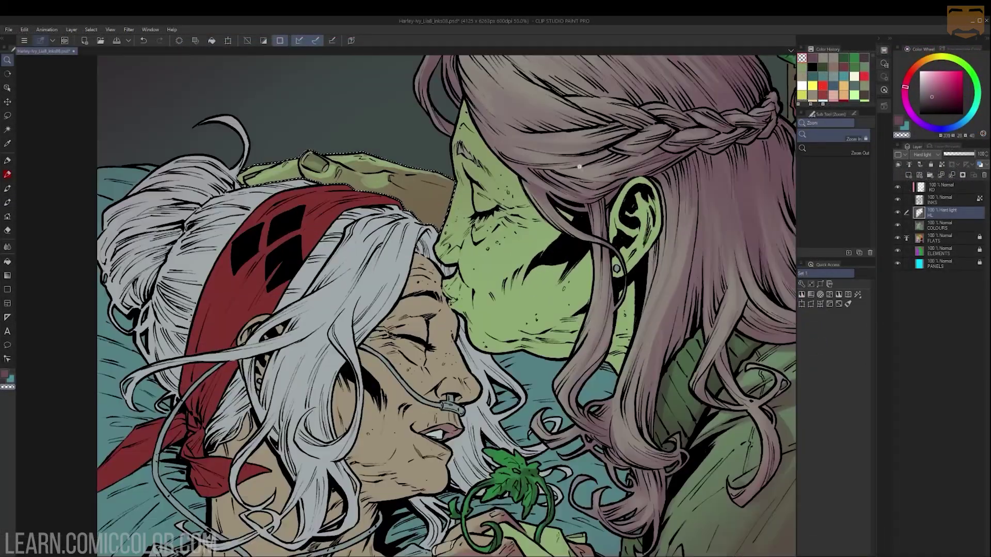
key("w")
left_click(552, 227)
key("ctrl+h")
key("b")
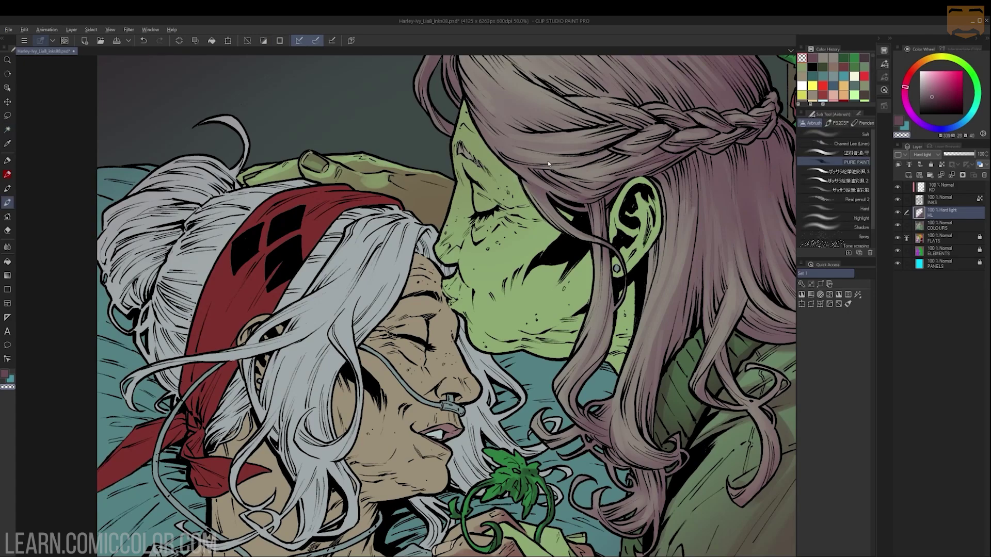
left_click(834, 134)
key("c")
left_click_drag(472, 116, 551, 216)
mouse_move(632, 202)
left_mouse_down()
mouse_move(648, 200)
mouse_move(627, 253)
left_mouse_up()
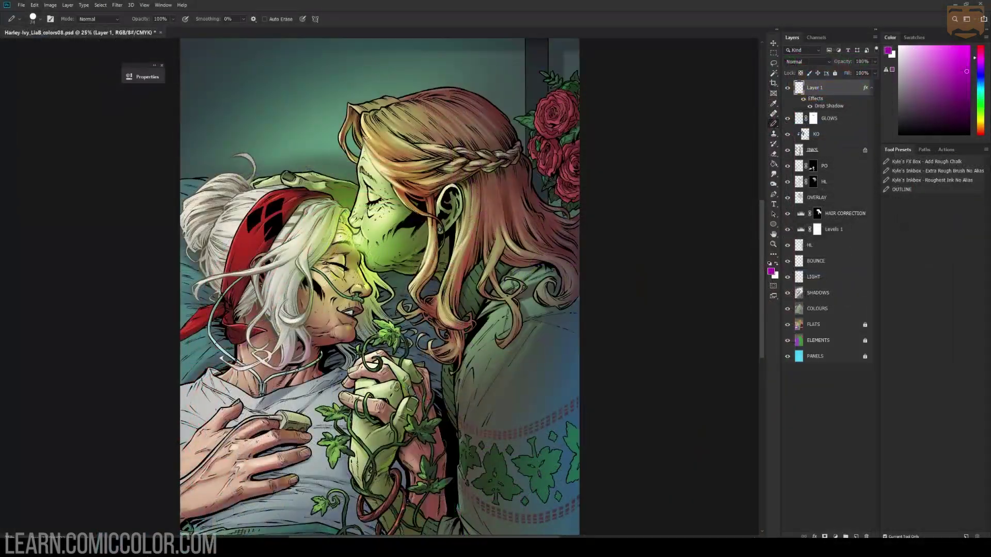
Step: Switch to the finished version in Photoshop and draw a purple stroke along the front edge of the green face
mouse_move(366, 136)
left_mouse_down()
mouse_move(347, 172)
mouse_move(300, 195)
mouse_move(347, 220)
left_mouse_up()
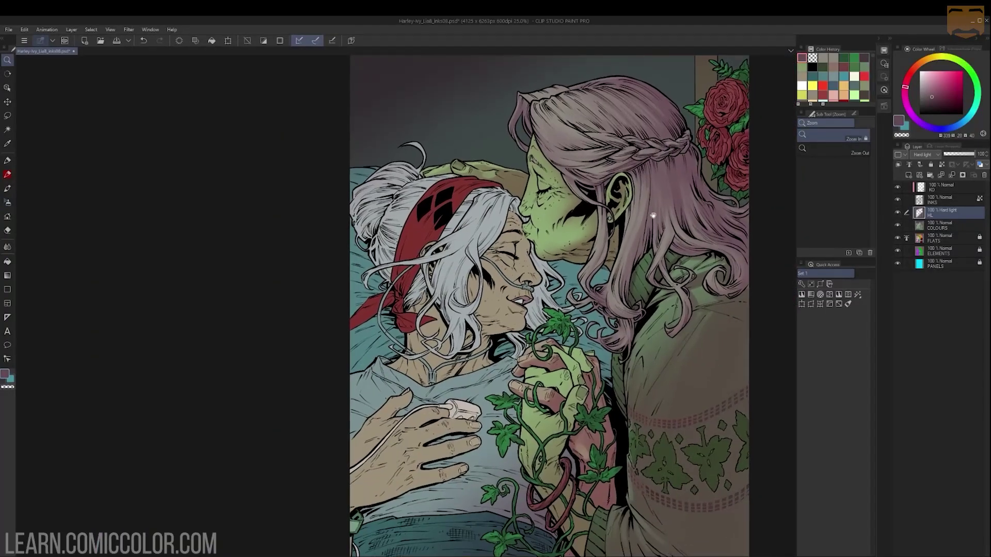
Step: Refine the soft muted purple shading around the mouth and cheek of the green face in Clip Studio Paint
scroll(495, 149, "up", 1)
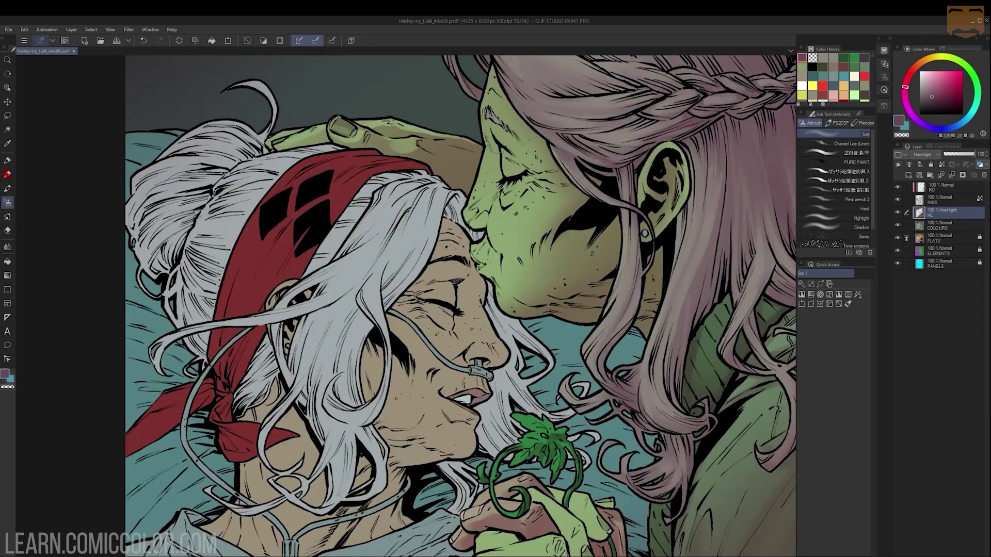
scroll(469, 248, "up", 1)
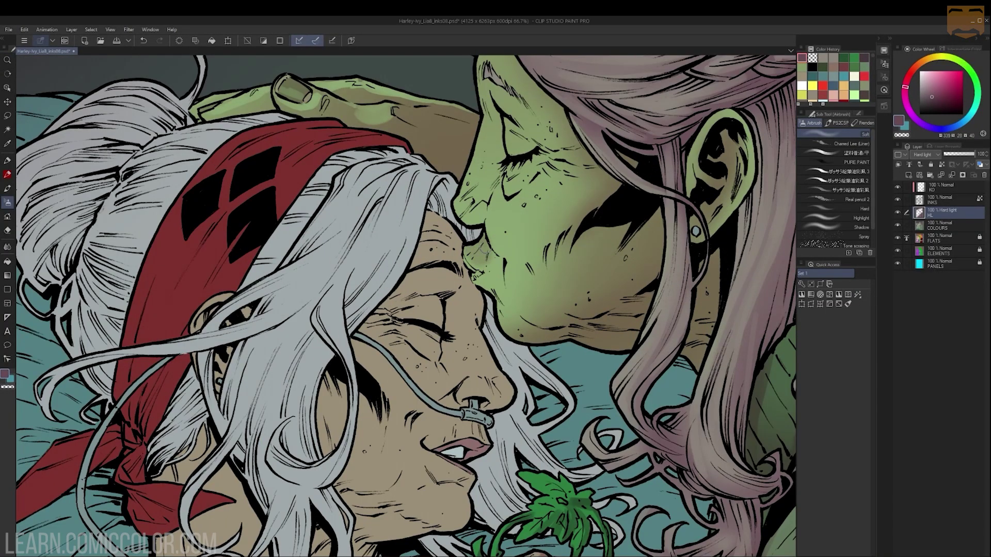
left_click_drag(501, 263, 487, 277)
left_click(576, 258, "ctrl+alt")
left_click(575, 258, "ctrl+alt")
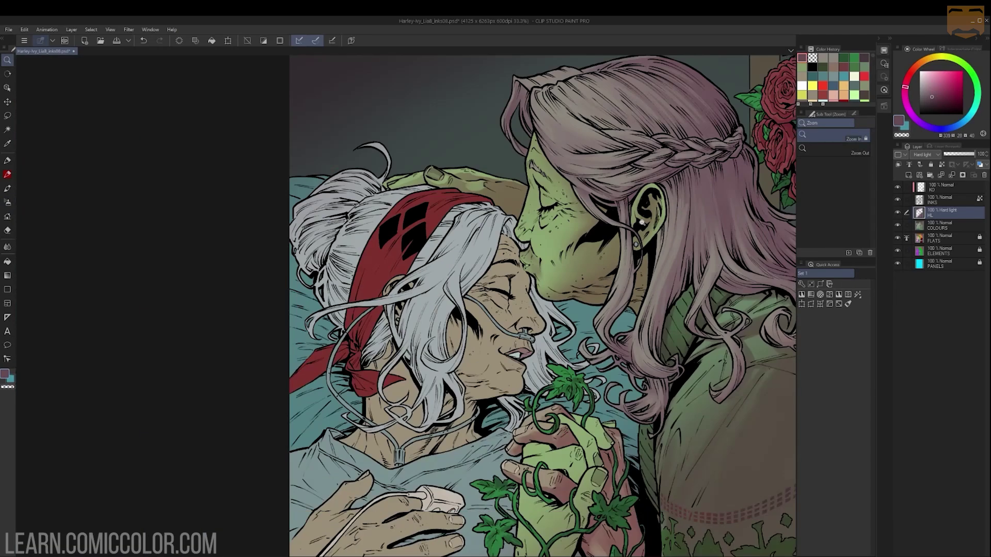
left_click(616, 244)
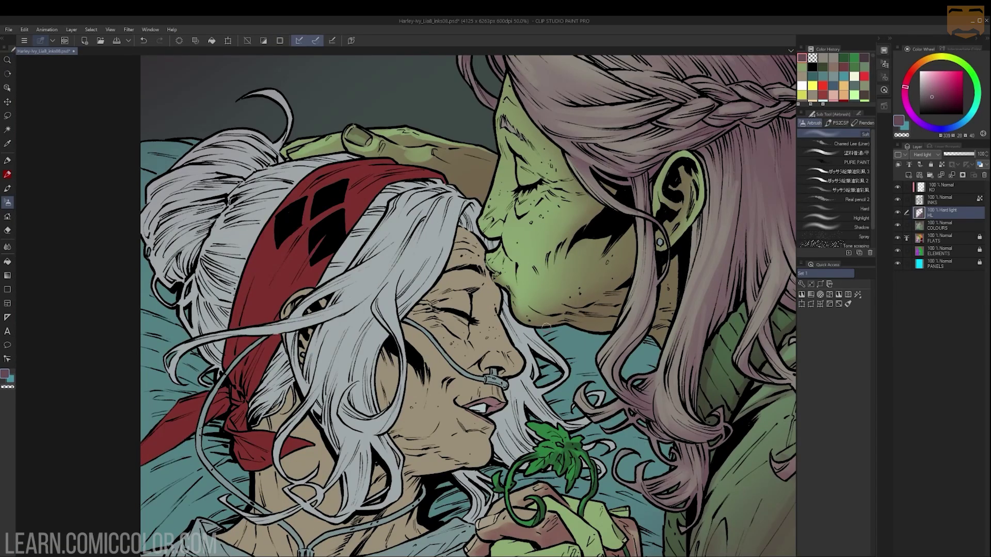
left_click(671, 259, "ctrl+alt")
left_click(666, 269, "ctrl+alt")
Step: Carve light areas into the fingers and knuckles of the clasped green hand with PURE PAINT in transparent colour
left_click_drag(640, 472, 599, 356)
left_click(603, 359)
left_click(604, 359)
mouse_move(586, 171)
left_mouse_down()
mouse_move(599, 209)
mouse_move(560, 308)
mouse_move(502, 298)
mouse_move(537, 366)
left_mouse_up()
left_click_drag(577, 209, 562, 227)
left_click(611, 318, "ctrl+alt")
left_click(623, 298, "ctrl+alt")
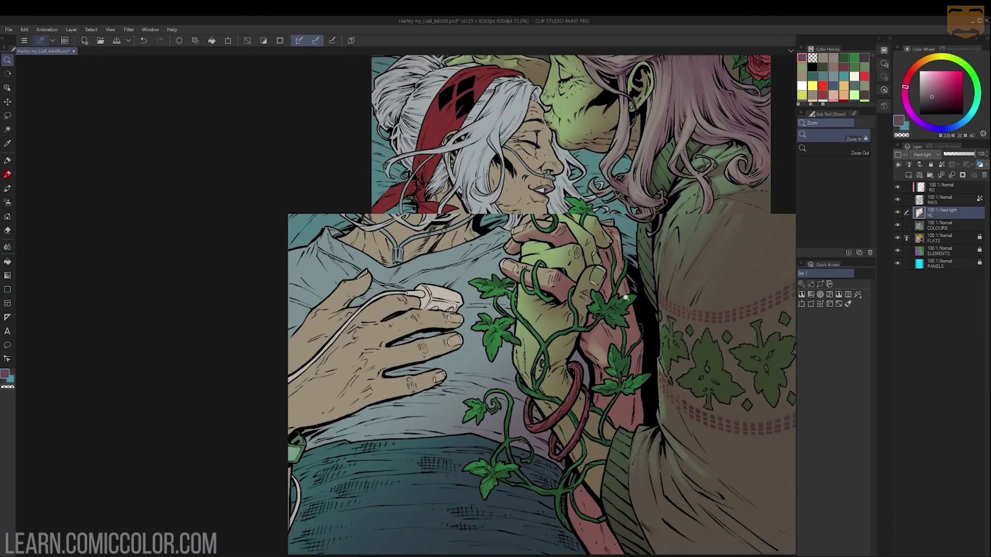
left_click(620, 256, "ctrl")
left_click(619, 253, "ctrl")
left_click_drag(610, 302, 563, 353)
left_click(568, 227, "ctrl")
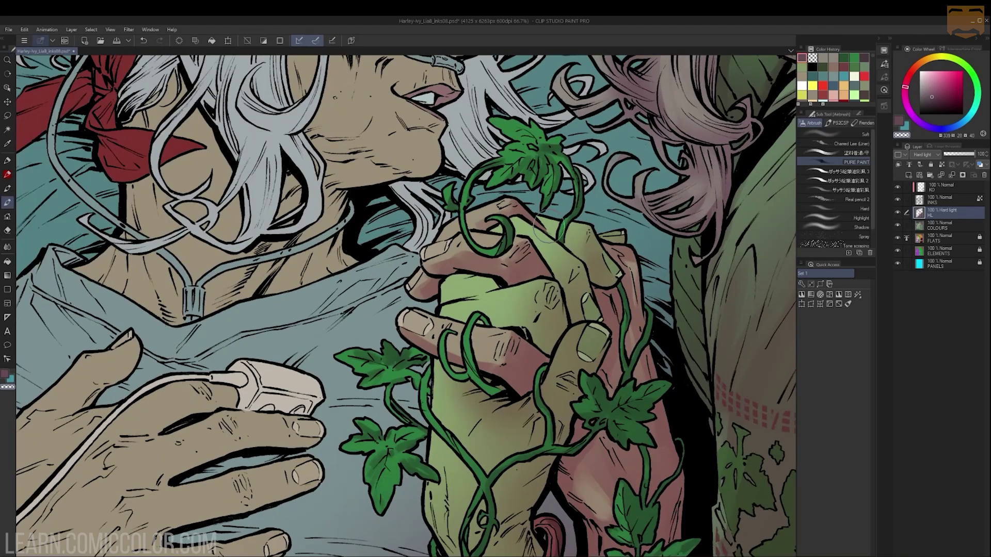
left_click_drag(569, 238, 586, 222)
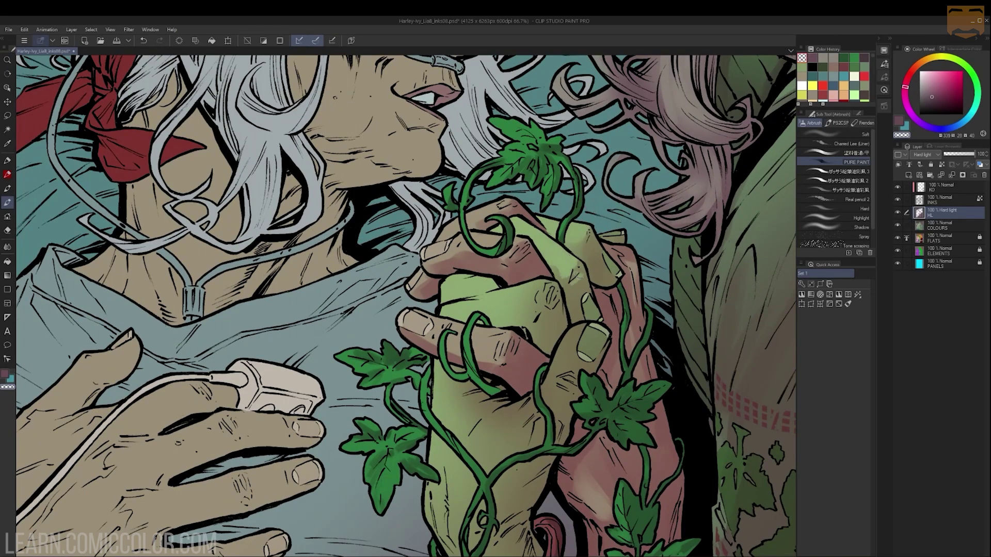
left_click_drag(539, 304, 560, 208)
left_click_drag(598, 232, 579, 269)
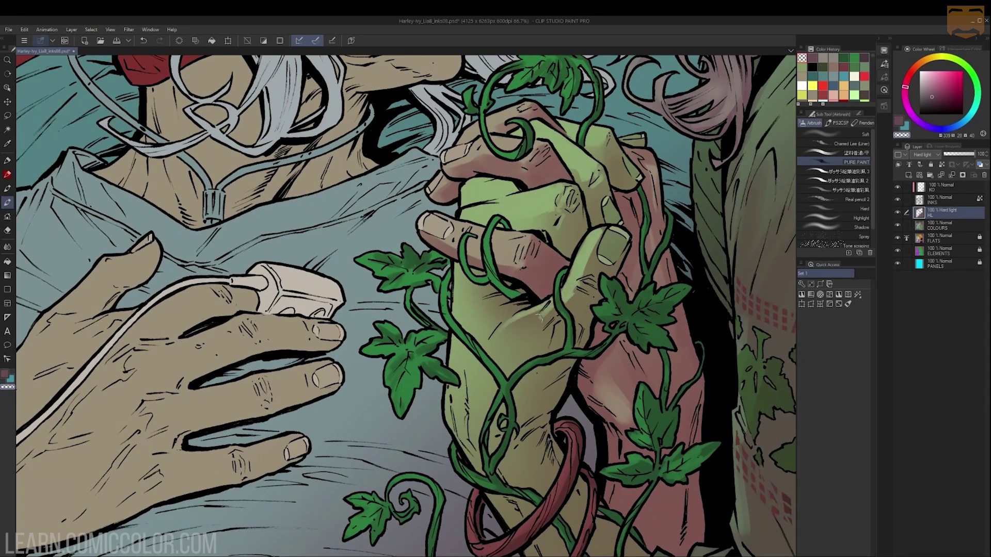
Step: Soften the shading below the clasped green thumb with the Blend tool and PURE PAINT, and clear the selection
key("j")
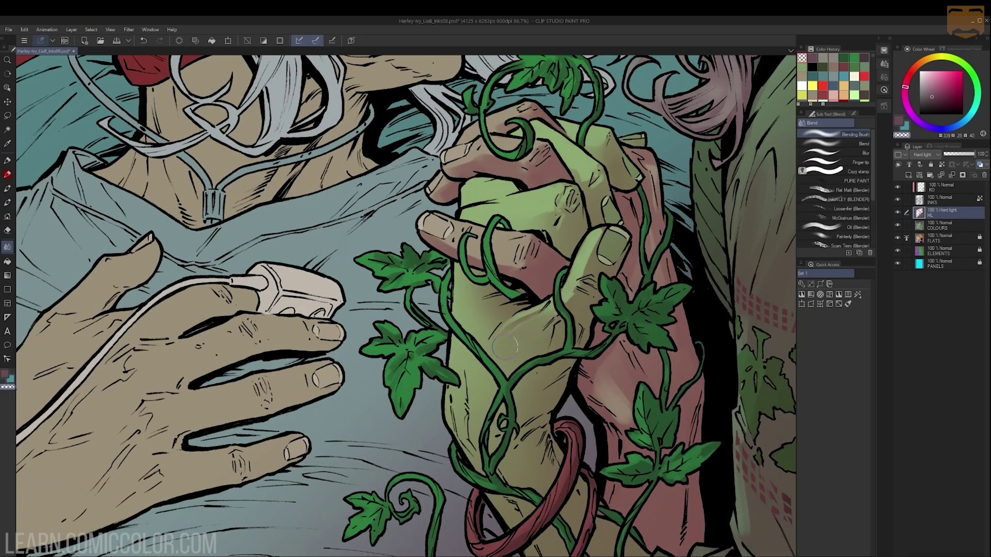
left_click_drag(527, 344, 537, 341)
key("b")
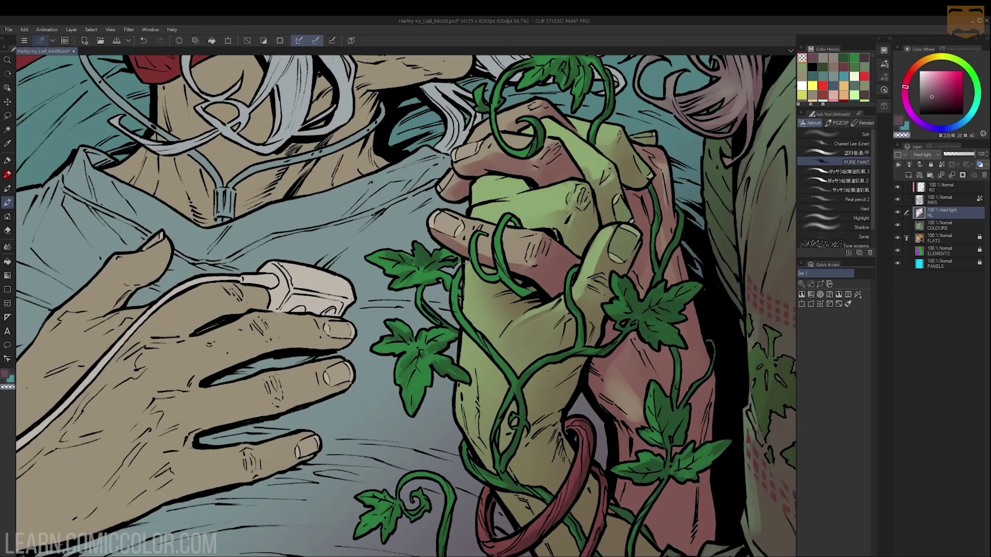
left_click_drag(468, 259, 466, 261)
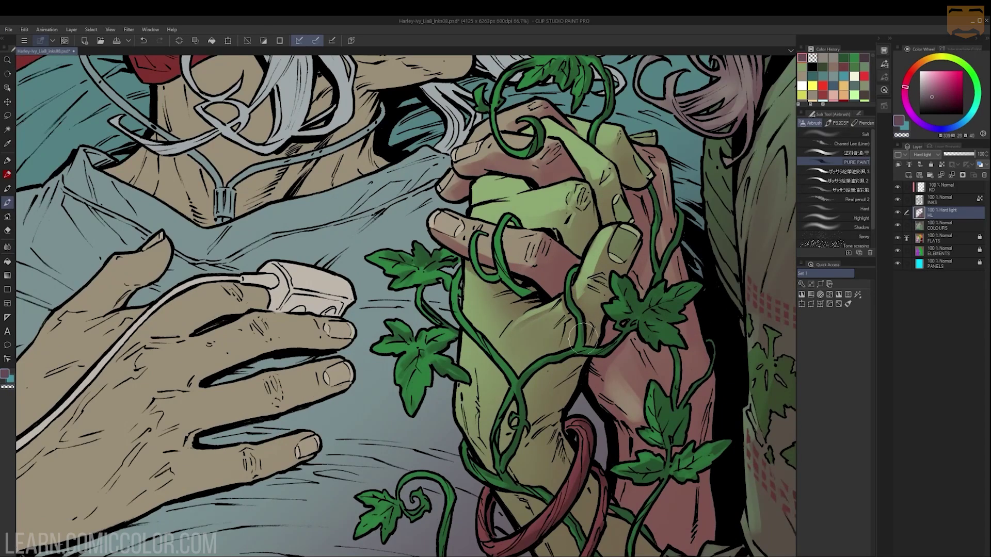
scroll(571, 272, "down", 3)
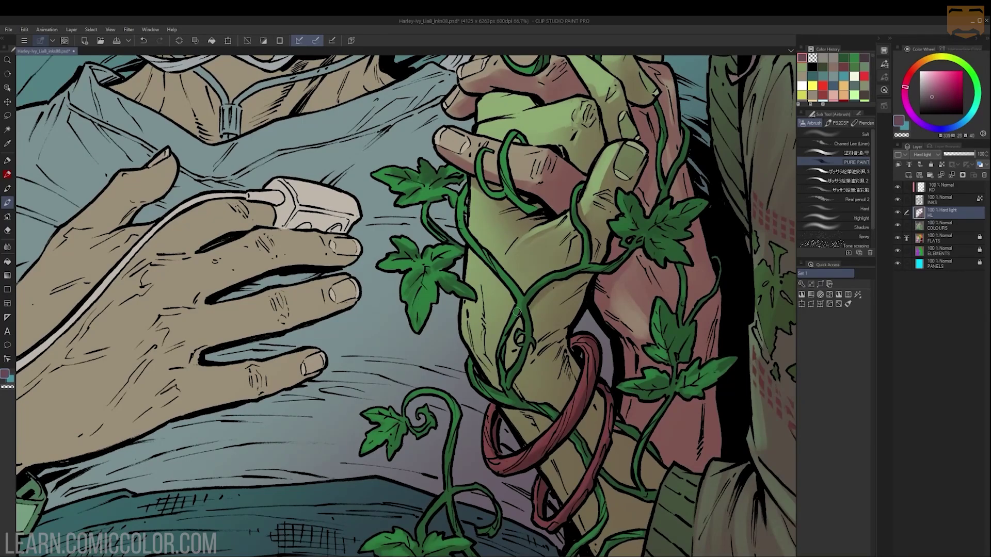
scroll(513, 390, "down", 3)
key("m")
key("ctrl+d")
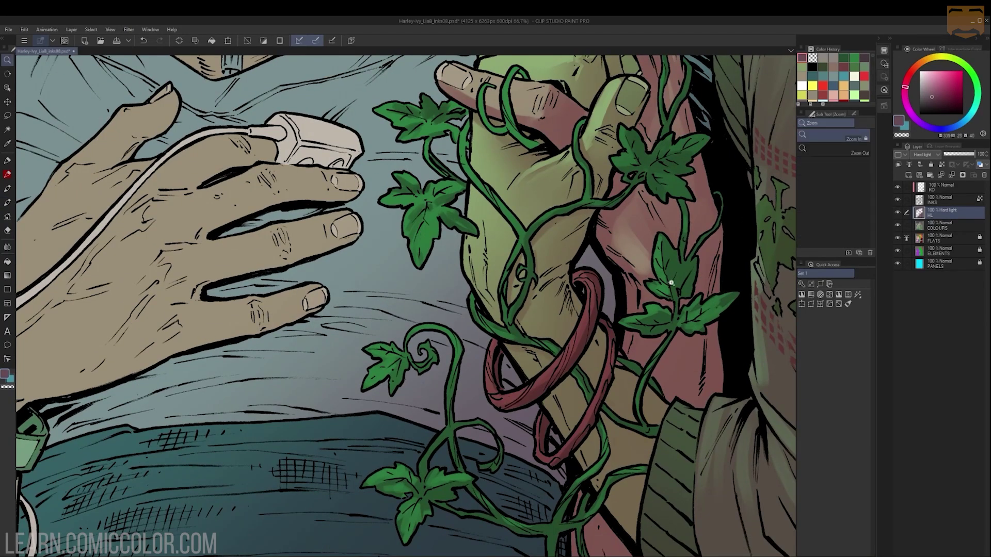
Step: Select the white-haired woman's skin with Auto select and hide the selection outline around her resting hand
scroll(672, 281, "down", 5)
left_click(681, 197, "ctrl")
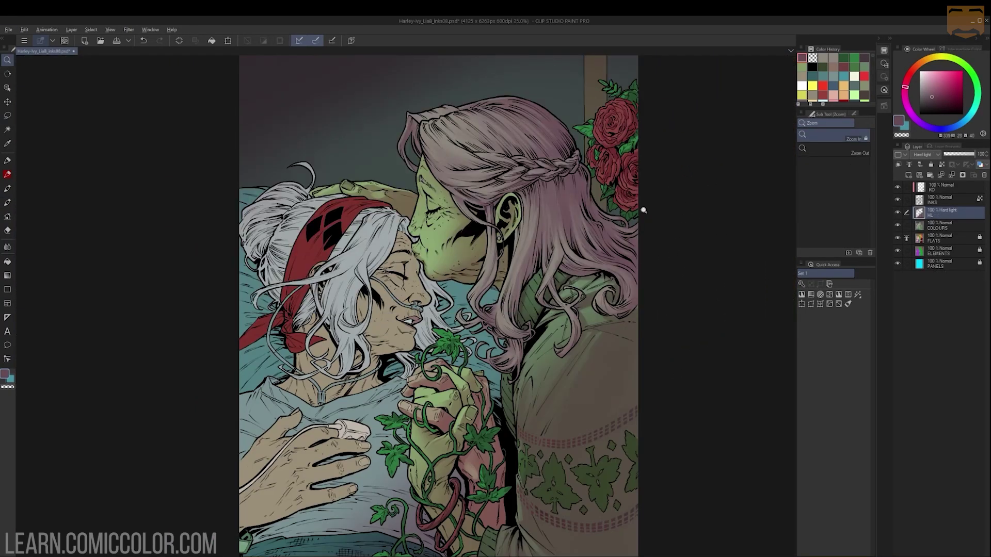
left_click_drag(643, 209, 668, 167)
left_click(665, 216, "alt")
left_click(513, 226, "ctrl")
left_click_drag(514, 226, 501, 199)
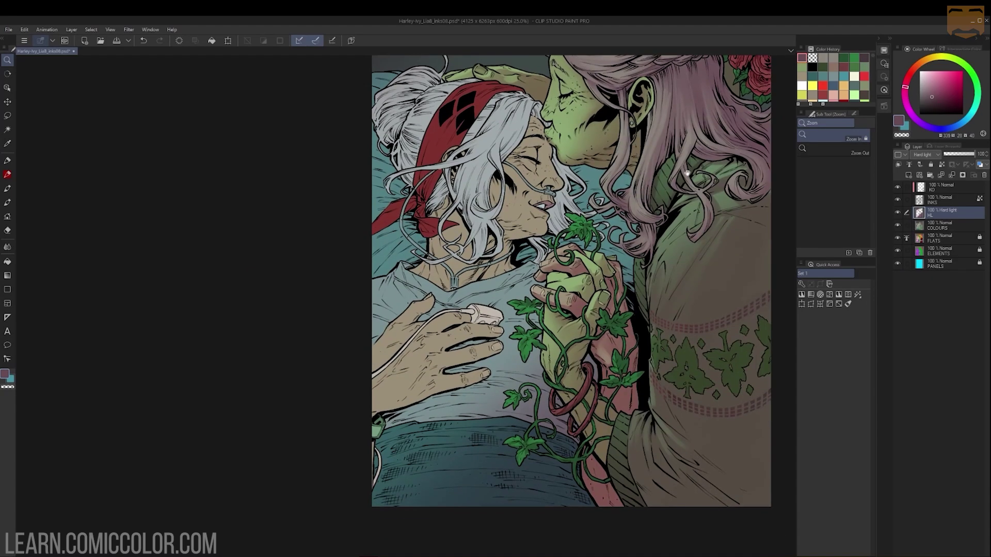
left_click(597, 241, "ctrl")
left_click_drag(598, 241, 602, 180)
key("w")
left_click(382, 333)
left_click(614, 255, "ctrl")
mouse_move(516, 343)
left_mouse_down()
mouse_move(614, 254)
mouse_move(695, 240)
left_mouse_up()
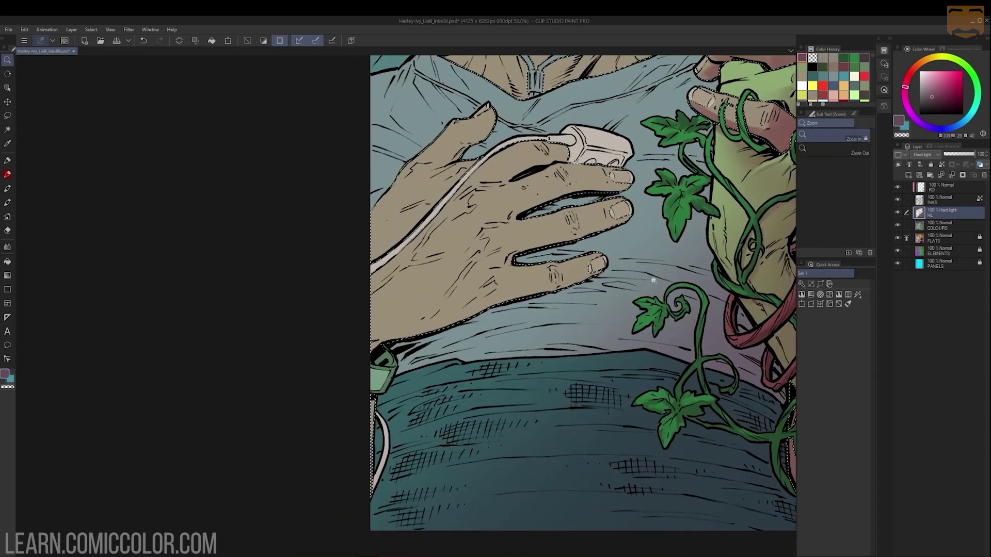
key("ctrl+h")
key("b")
left_click(846, 143)
mouse_move(421, 343)
left_mouse_down()
mouse_move(390, 348)
mouse_move(570, 301)
left_mouse_up()
key("ctrl+z")
Step: Airbrush muted purple shading over the resting hand's lower edge, knuckles and thumb base with the Soft brush
left_click(846, 135)
mouse_move(355, 365)
left_mouse_down()
mouse_move(640, 267)
mouse_move(593, 158)
mouse_move(558, 152)
mouse_move(537, 196)
mouse_move(508, 172)
left_mouse_up()
left_click_drag(560, 152, 537, 161)
left_click_drag(487, 117, 467, 144)
Step: Brush harder muted purple shadows along the resting hand's index and middle fingers with PURE PAINT
scroll(546, 204, "up", 1)
left_click(856, 162)
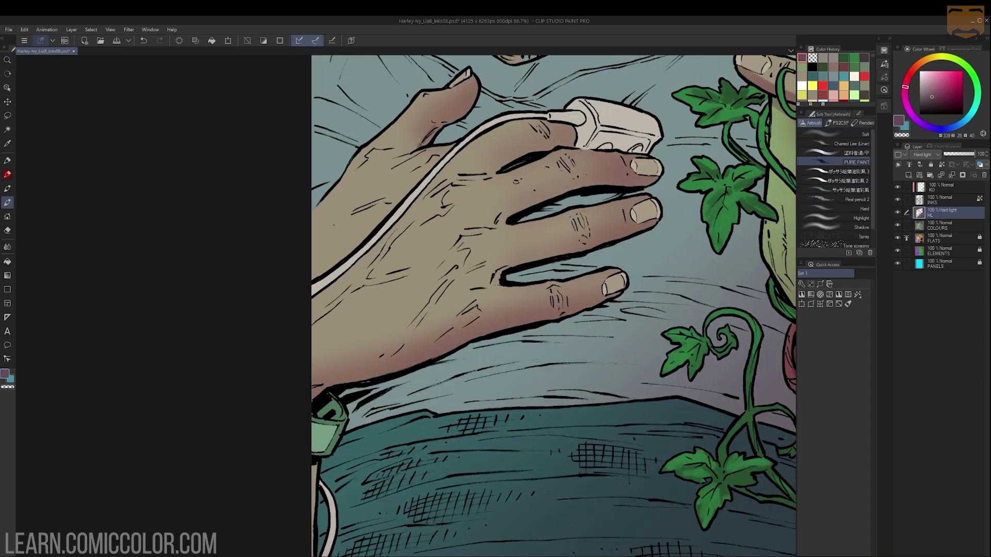
mouse_move(472, 168)
left_mouse_down()
mouse_move(568, 135)
mouse_move(549, 125)
left_mouse_up()
mouse_move(494, 164)
left_mouse_down()
mouse_move(615, 155)
mouse_move(637, 172)
left_mouse_up()
left_click_drag(546, 192, 642, 173)
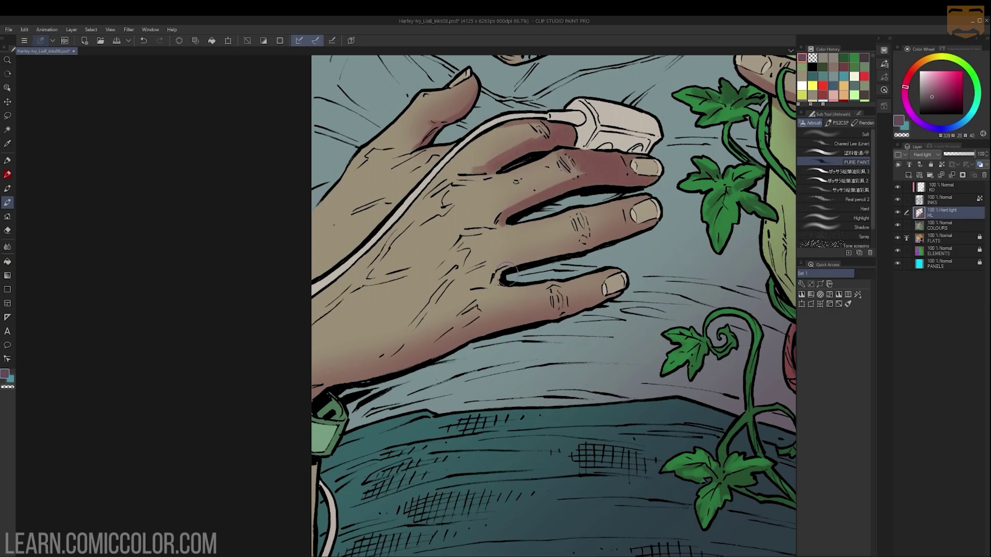
Step: Brush muted purple shadows on the ring and little fingers and along the tendons on the back of the resting hand
left_click_drag(507, 273, 589, 246)
mouse_move(486, 334)
left_mouse_down()
mouse_move(564, 297)
mouse_move(571, 313)
mouse_move(586, 295)
left_mouse_up()
left_click_drag(473, 315, 461, 343)
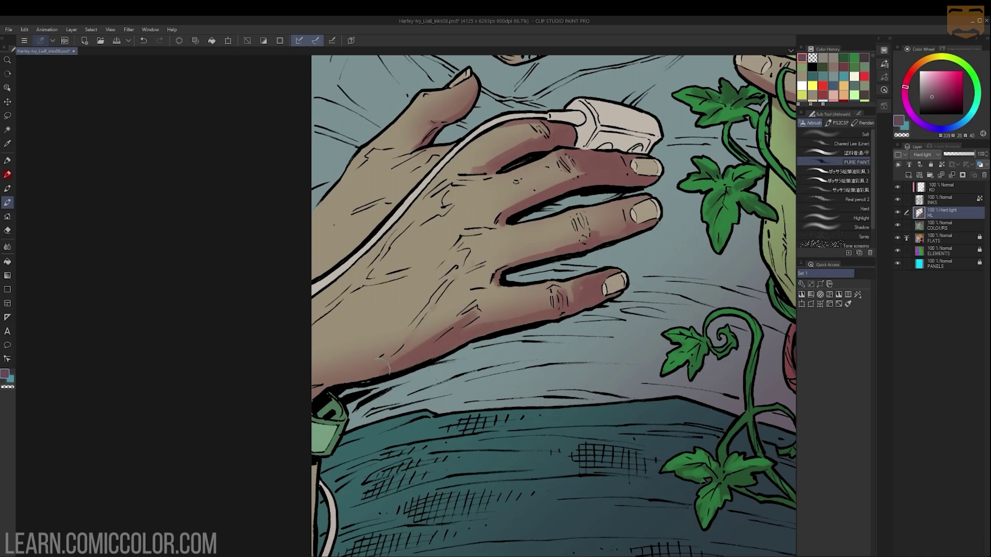
left_click_drag(429, 266, 315, 314)
left_click_drag(376, 274, 443, 196)
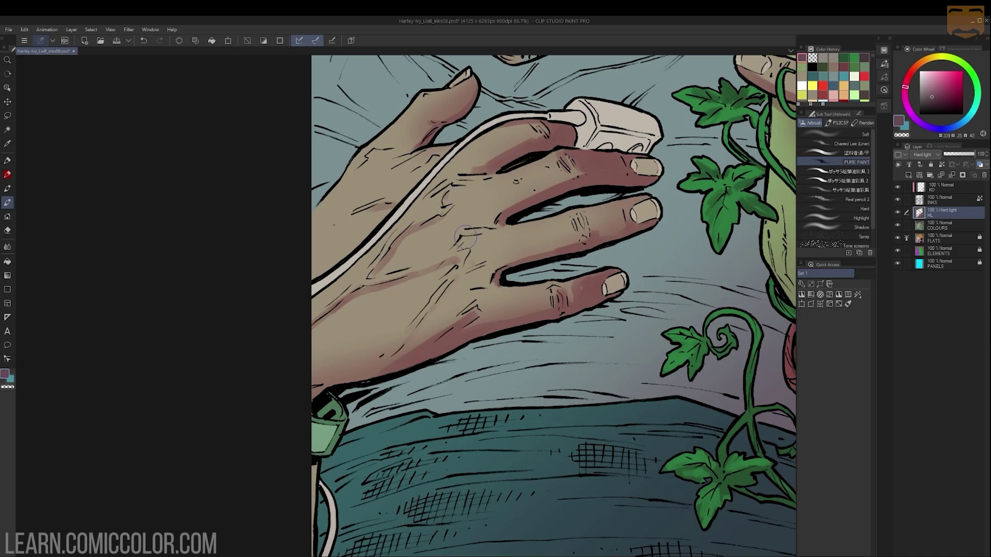
Step: Examine the shaded resting hand within the whole artwork and up close
scroll(556, 301, "down", 5)
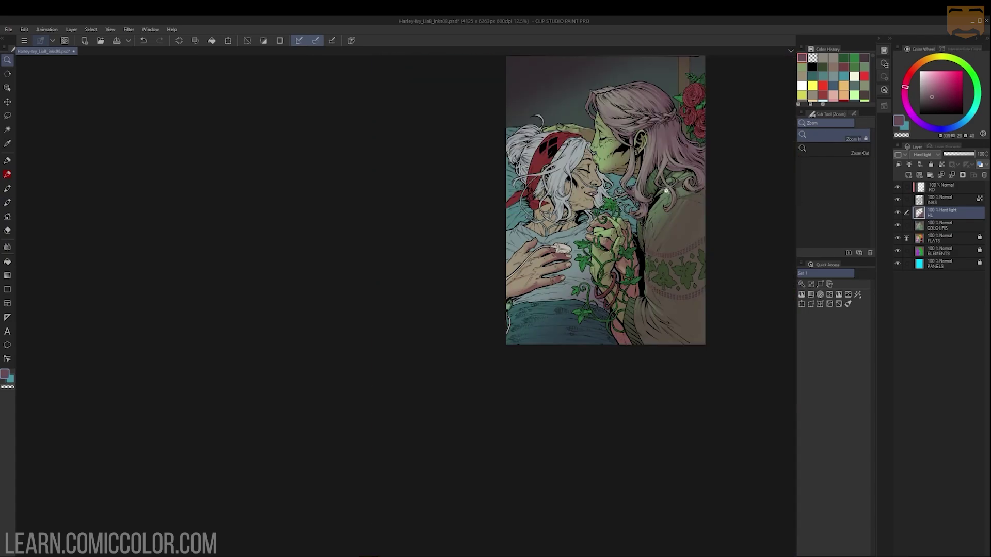
left_click_drag(605, 337, 611, 314)
scroll(567, 257, "up", 4)
key("w")
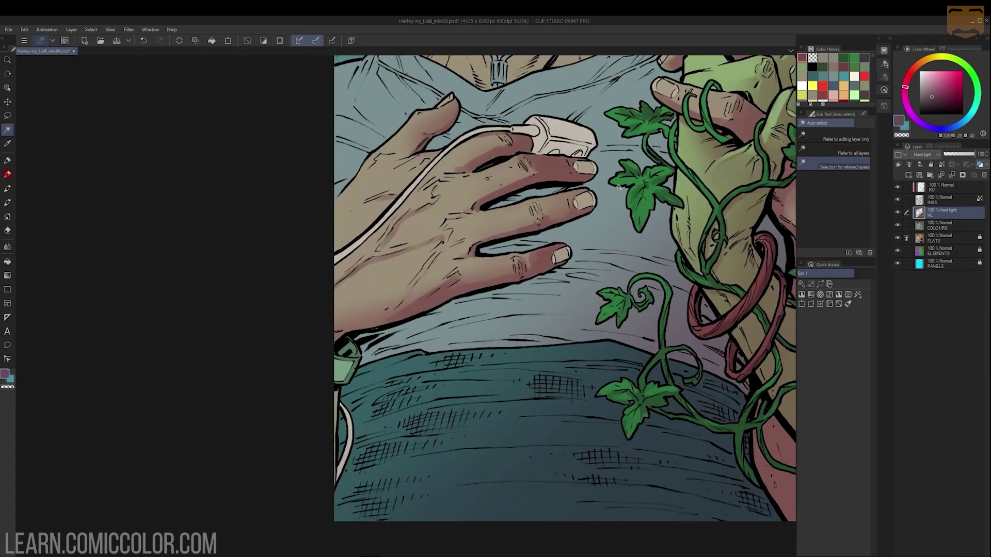
key("b")
scroll(567, 195, "up", 1)
mouse_move(598, 145)
left_mouse_down()
mouse_move(577, 148)
mouse_move(593, 143)
left_mouse_up()
key("ctrl+space")
scroll(588, 225, "down", 2)
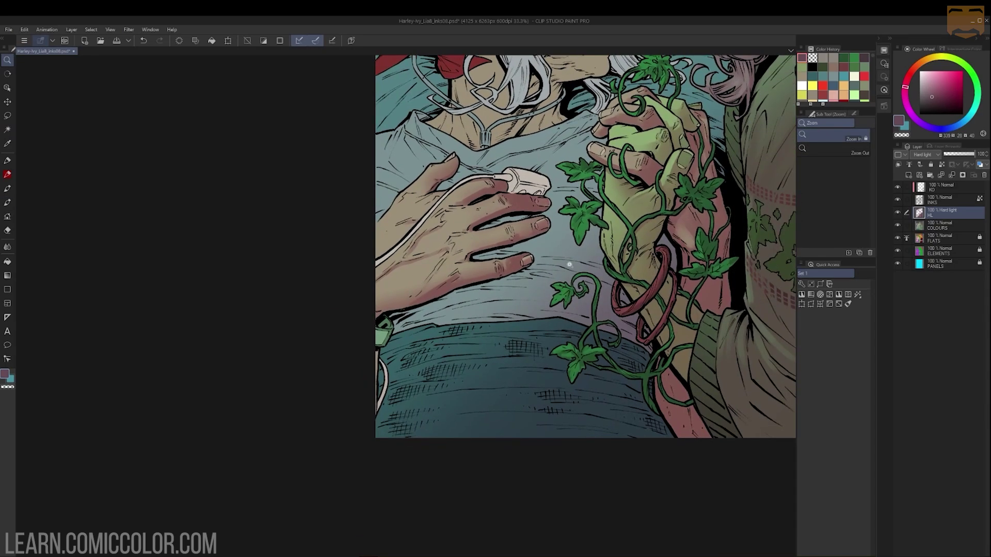
Step: Select the white-haired woman's skin, subtract the hands from the selection, and hide the selection outline
left_click_drag(592, 264, 497, 393)
scroll(593, 235, "down", 1)
left_click_drag(593, 236, 558, 223)
scroll(562, 227, "up", 1)
key("w")
left_click(556, 223)
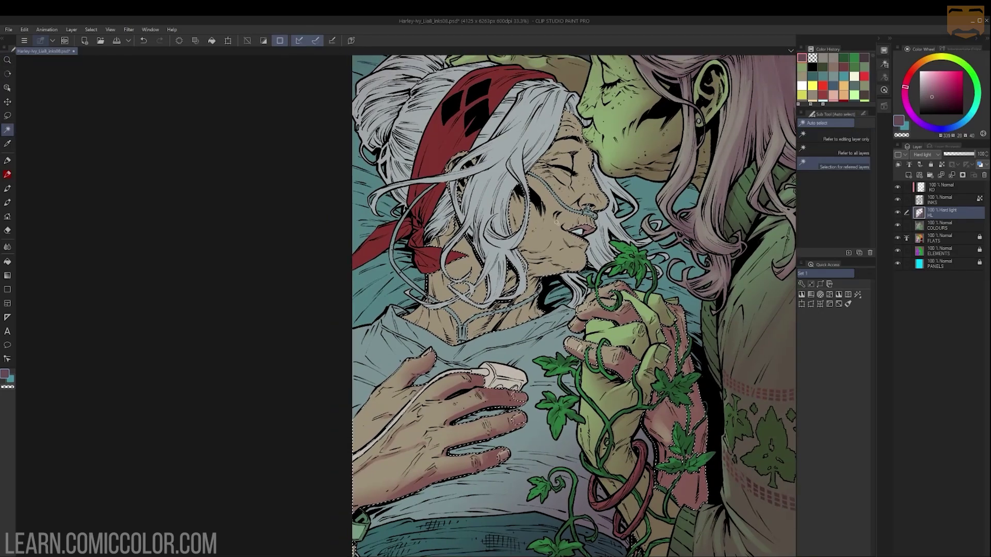
key("m")
mouse_move(443, 348)
left_mouse_down("alt")
mouse_move(345, 539)
mouse_move(537, 356)
left_mouse_up("alt")
left_click_drag(537, 356, 511, 380)
key("ctrl+h")
key("b")
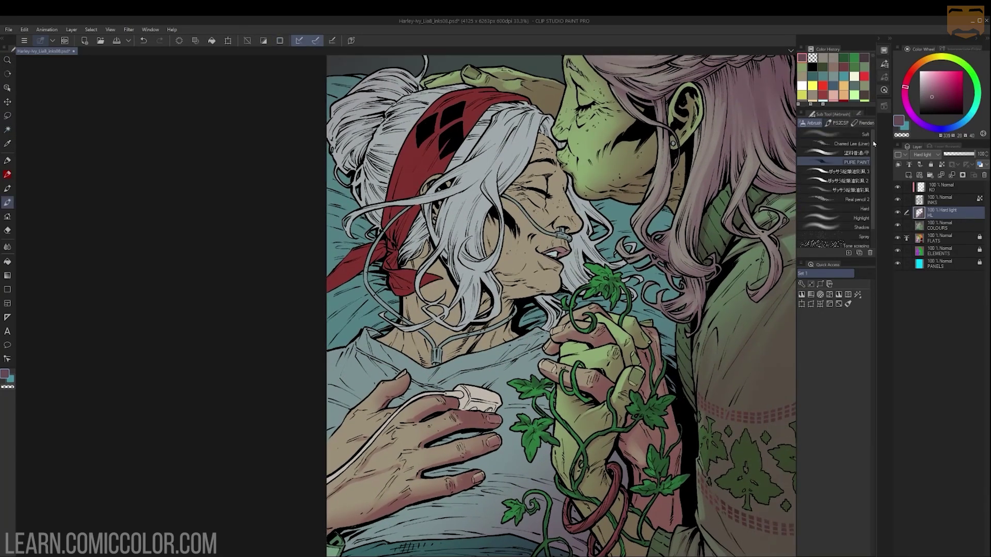
Step: Airbrush soft muted purple shading over the white-haired woman's face and neck with the Soft airbrush
left_click(865, 136)
mouse_move(549, 147)
left_mouse_down()
mouse_move(505, 162)
mouse_move(480, 212)
mouse_move(567, 313)
left_mouse_up()
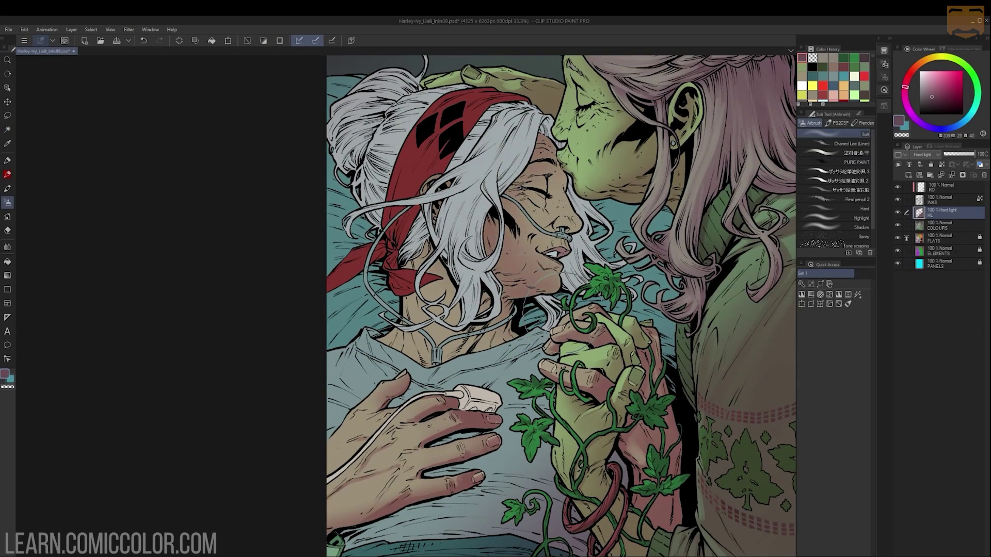
mouse_move(567, 245)
left_mouse_down()
mouse_move(574, 194)
mouse_move(548, 279)
left_mouse_up()
left_click_drag(467, 294, 480, 343)
key("ctrl+space")
left_click(564, 334, "alt")
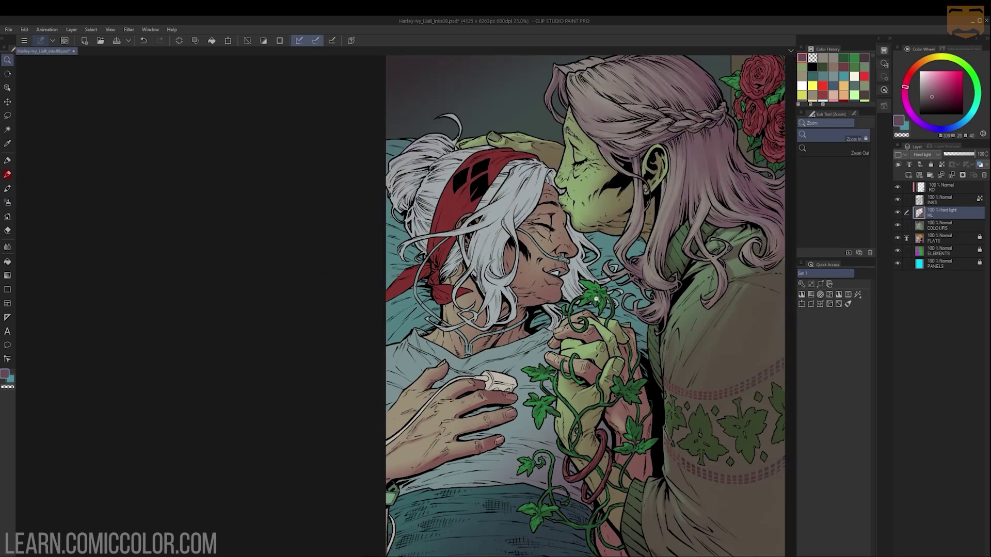
left_click(527, 287)
key("ctrl+space")
left_click(559, 287)
left_click_drag(571, 170, 558, 212)
left_click(558, 212)
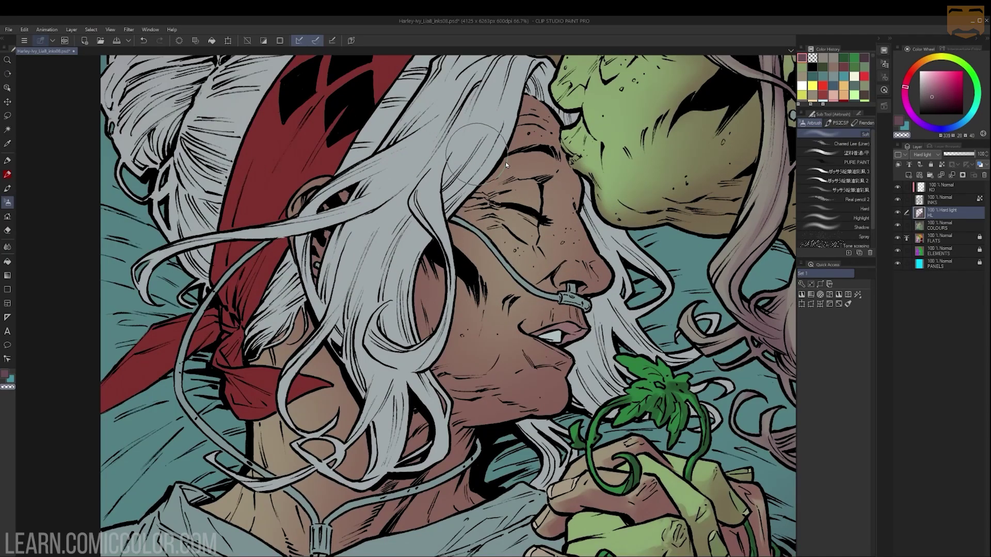
Step: Carve light areas out of the shading on her eyelid, nose, cheek and chin with PURE PAINT in transparent colour
left_click(851, 162)
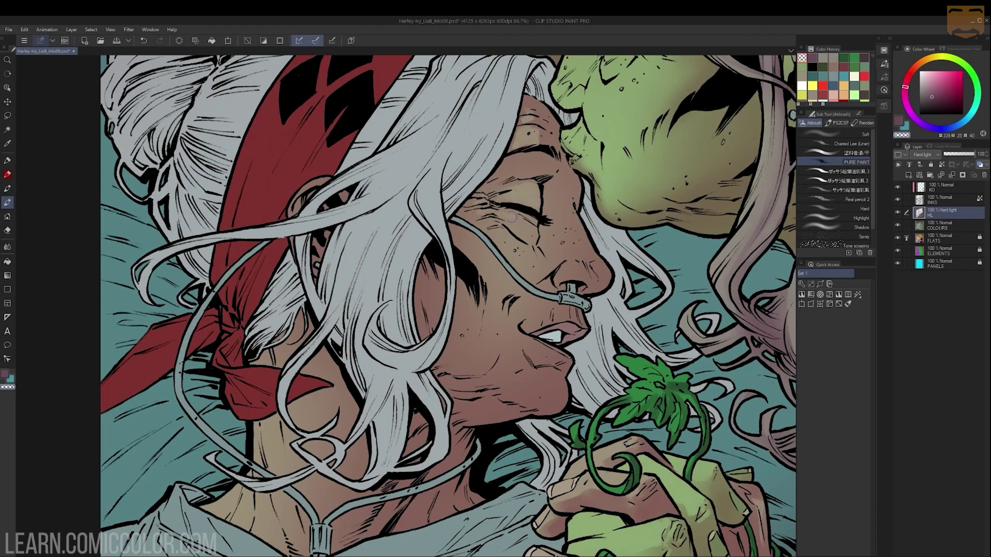
left_click_drag(491, 241, 467, 235)
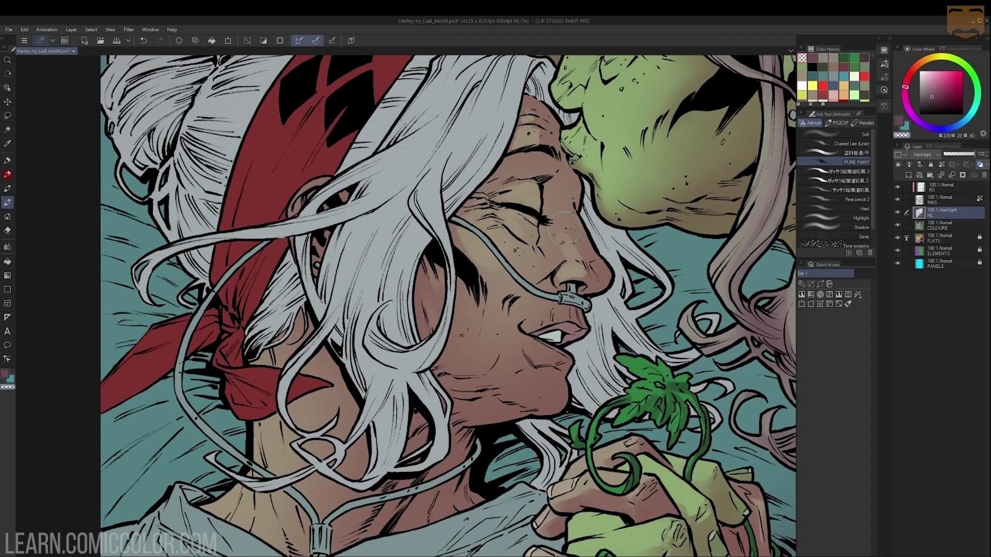
mouse_move(577, 247)
left_mouse_down()
mouse_move(593, 270)
mouse_move(551, 313)
mouse_move(538, 310)
mouse_move(548, 312)
left_mouse_up()
key("ctrl+z")
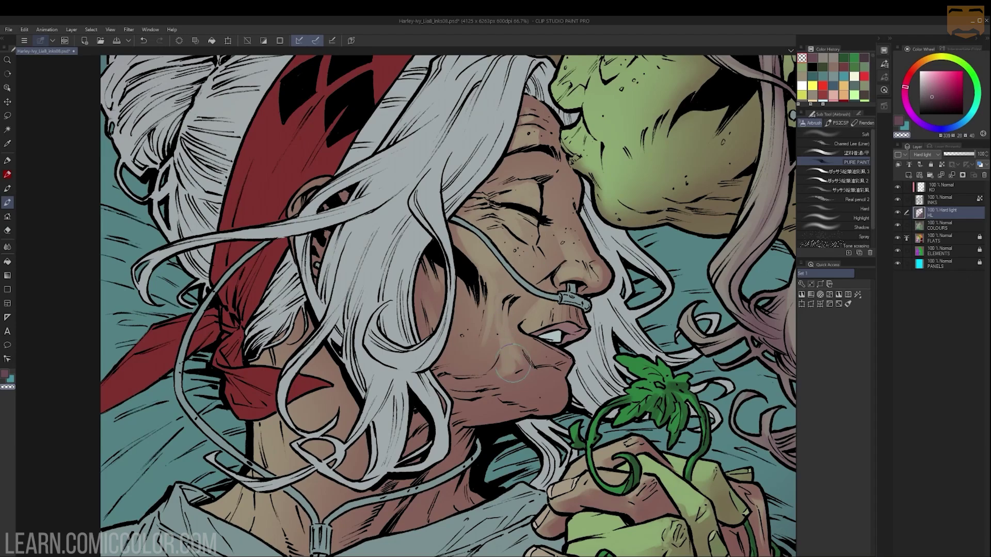
left_click(604, 349, "alt")
left_click(559, 373, "ctrl")
mouse_move(540, 366)
left_mouse_down()
mouse_move(552, 382)
mouse_move(571, 385)
left_mouse_up()
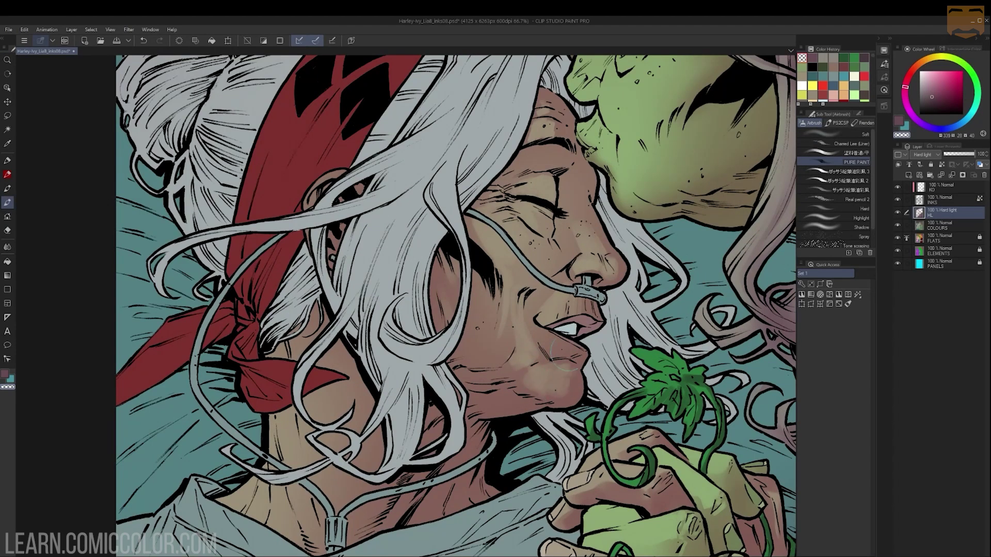
key("ctrl+z")
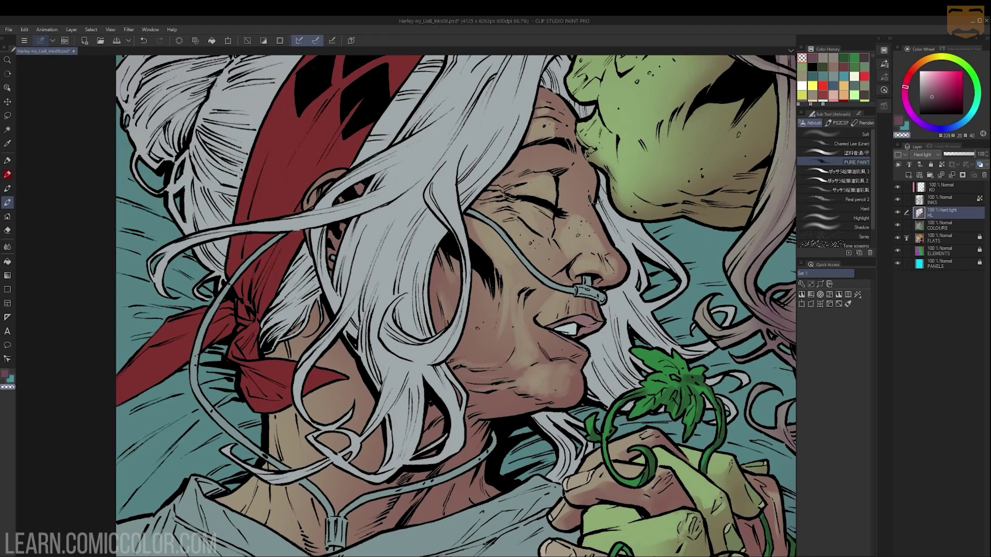
Step: Carve light strokes out of the purple shading along the tendons of the white-haired woman's neck
left_click_drag(413, 418, 416, 336)
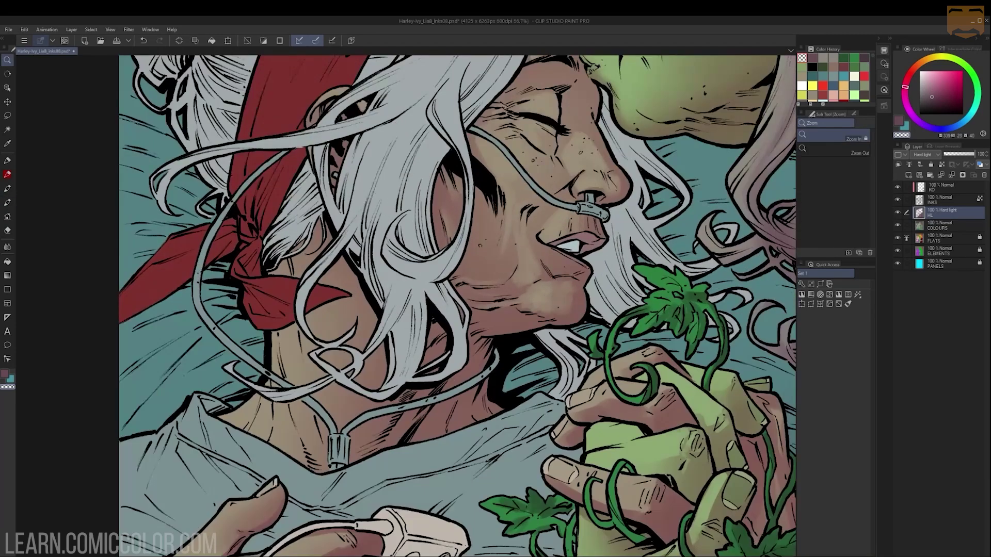
key("ctrl+z")
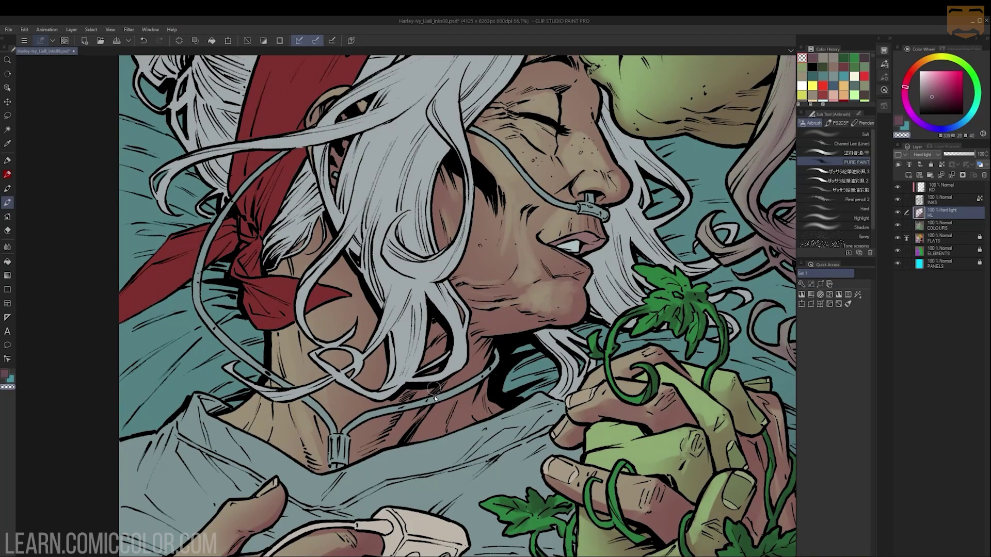
left_click_drag(419, 409, 399, 436)
key("ctrl+z")
mouse_move(445, 402)
left_mouse_down()
mouse_move(417, 440)
mouse_move(452, 431)
left_mouse_up()
left_click(505, 370, "alt")
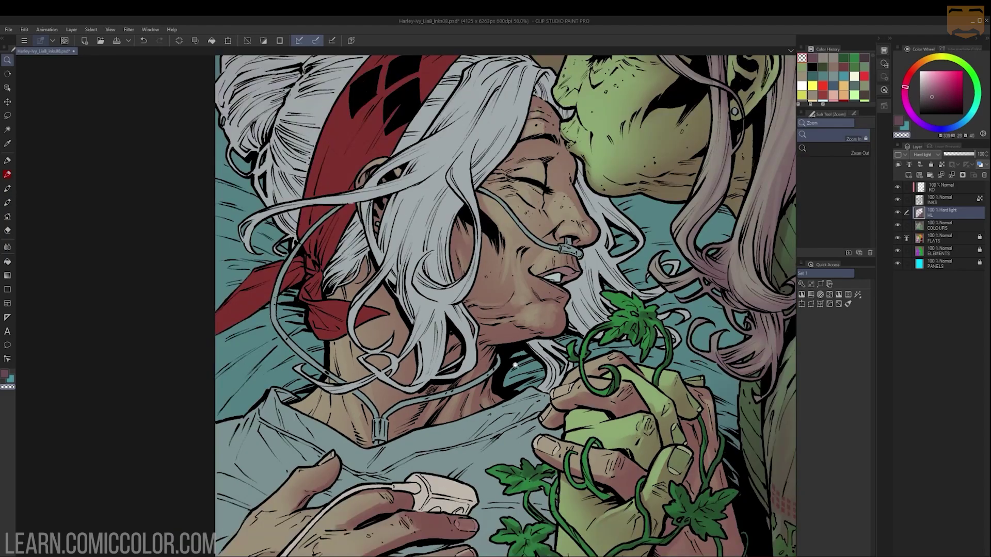
left_click(515, 365, "alt")
Step: Soften the lit area of the white-haired woman's cheek with the Soft airbrush in transparent colour
left_click(598, 357)
left_click(847, 134)
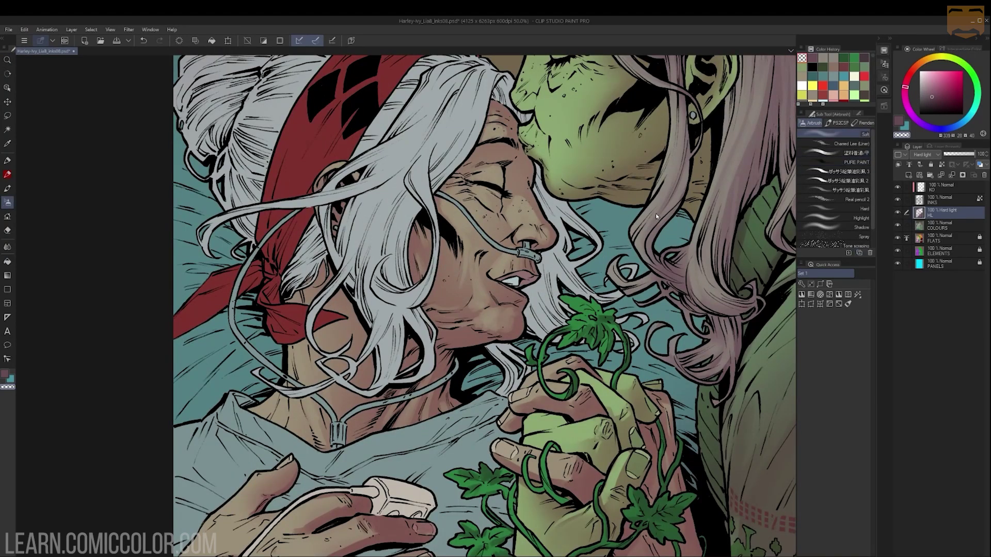
left_click_drag(431, 253, 464, 290)
left_click(562, 227, "alt")
left_click(537, 204, "alt")
left_click(583, 208, "alt")
left_click(588, 209, "alt")
left_click(576, 190)
left_click(577, 189)
left_click(577, 189)
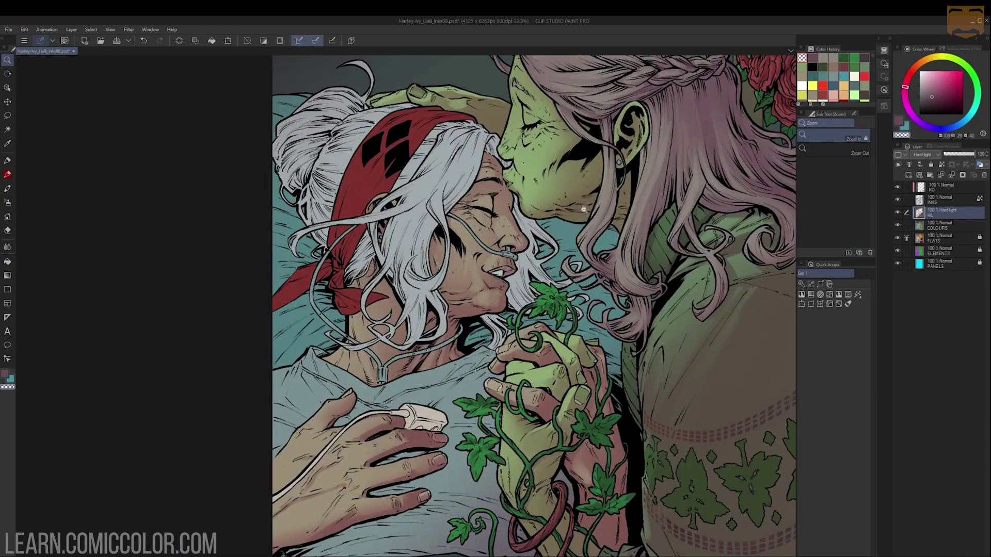
Step: Airbrush muted purple with an enlarged soft brush over the white hair behind the face and the locks framing it
left_click(549, 210)
key("bracketright")
key("bracketright")
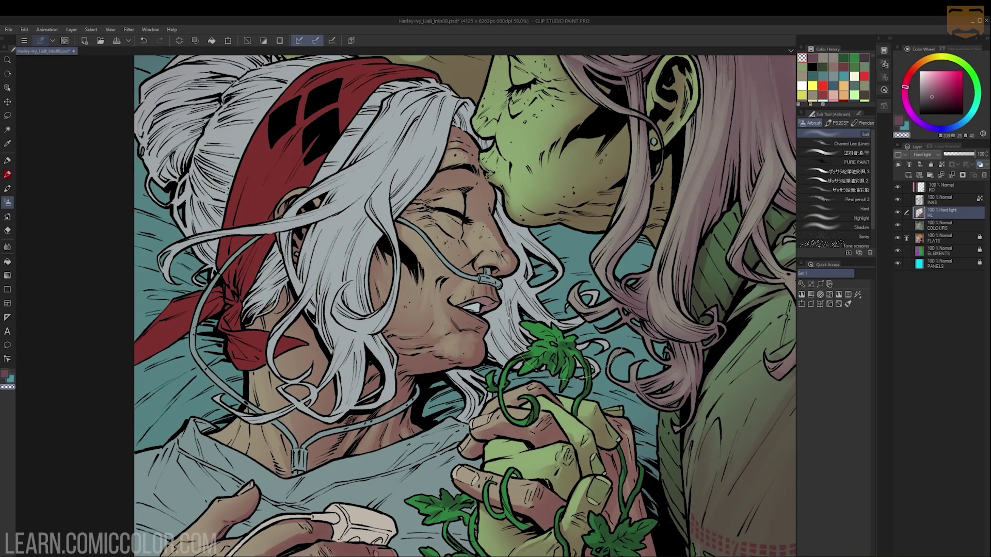
key("c")
mouse_move(525, 240)
left_mouse_down()
mouse_move(522, 290)
mouse_move(454, 421)
mouse_move(562, 384)
left_mouse_up()
mouse_move(481, 196)
left_mouse_down()
mouse_move(411, 80)
mouse_move(441, 203)
mouse_move(402, 372)
left_mouse_up()
mouse_move(309, 258)
left_mouse_down()
mouse_move(273, 278)
mouse_move(263, 305)
left_mouse_up()
left_click_drag(160, 207, 126, 249)
left_click_drag(230, 207, 168, 159)
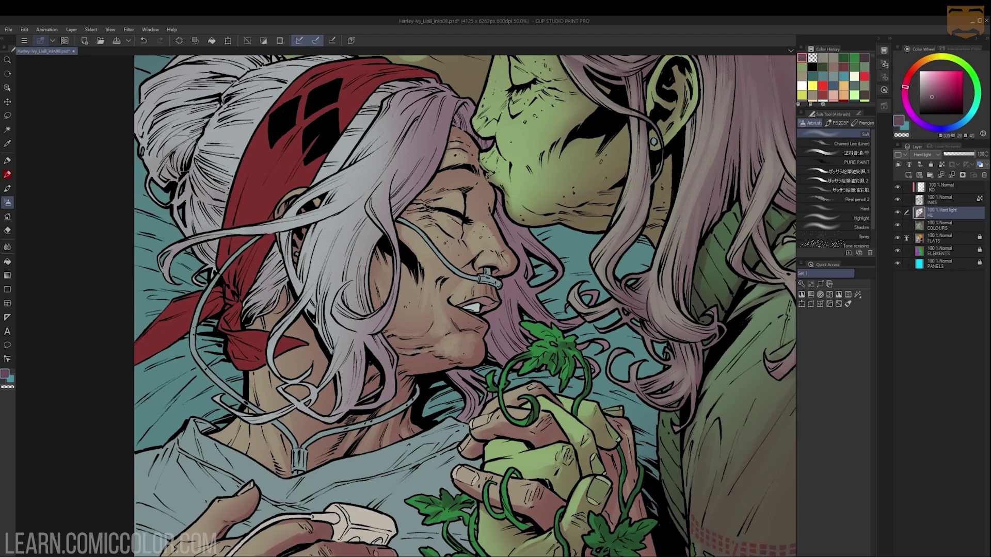
Step: Extend the soft muted purple shading over the hair bun and the front locks beside the headband
left_click_drag(353, 174, 358, 242)
mouse_move(198, 195)
left_mouse_down()
mouse_move(273, 121)
mouse_move(214, 144)
mouse_move(306, 88)
left_mouse_up()
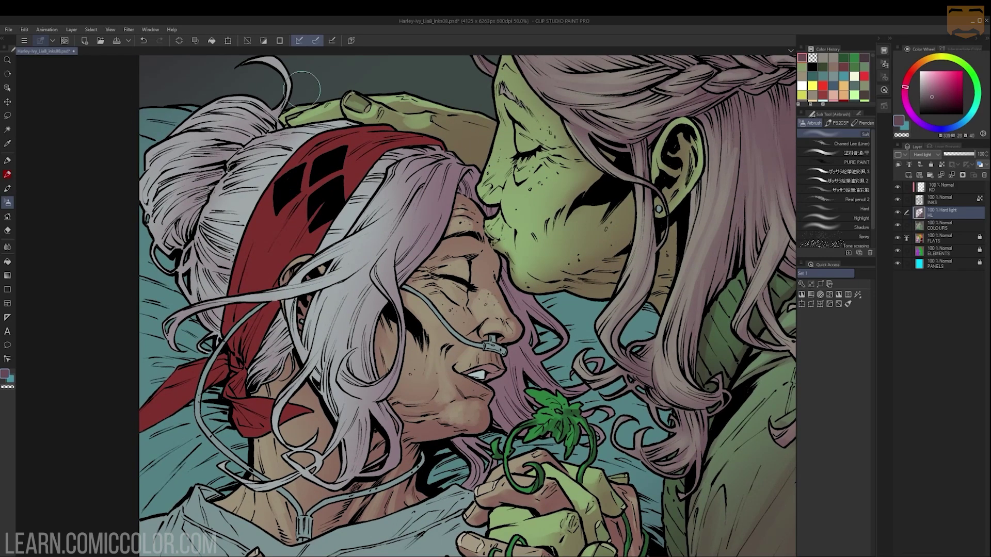
left_click_drag(247, 121, 177, 199)
left_click_drag(302, 236, 357, 293)
left_click(358, 293, "ctrl")
Step: Carve light strands out of the shading on the hair bun with PURE PAINT in transparent colour
left_click(854, 163)
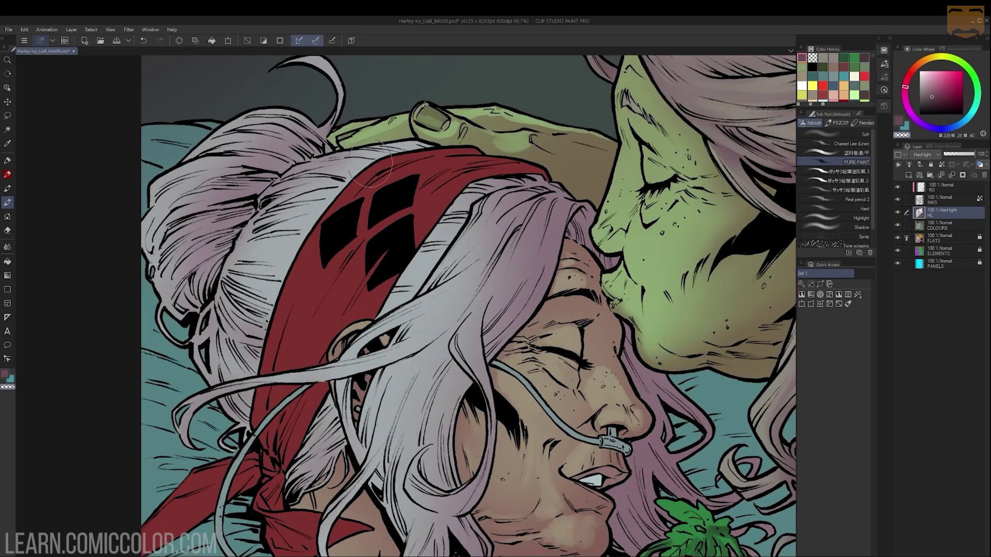
left_click_drag(266, 199, 345, 160)
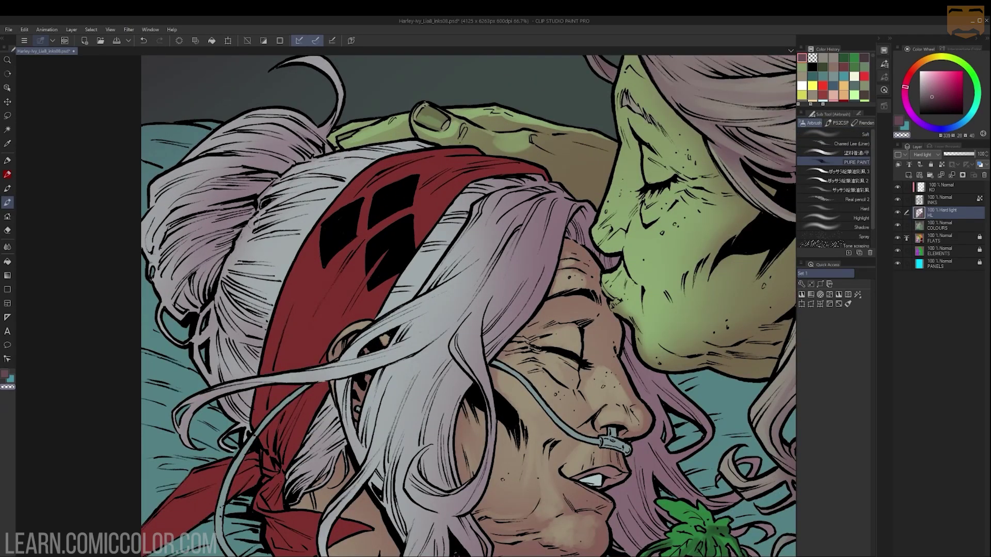
mouse_move(225, 284)
left_mouse_down()
mouse_move(246, 328)
mouse_move(212, 373)
left_mouse_up()
left_click_drag(169, 295, 203, 251)
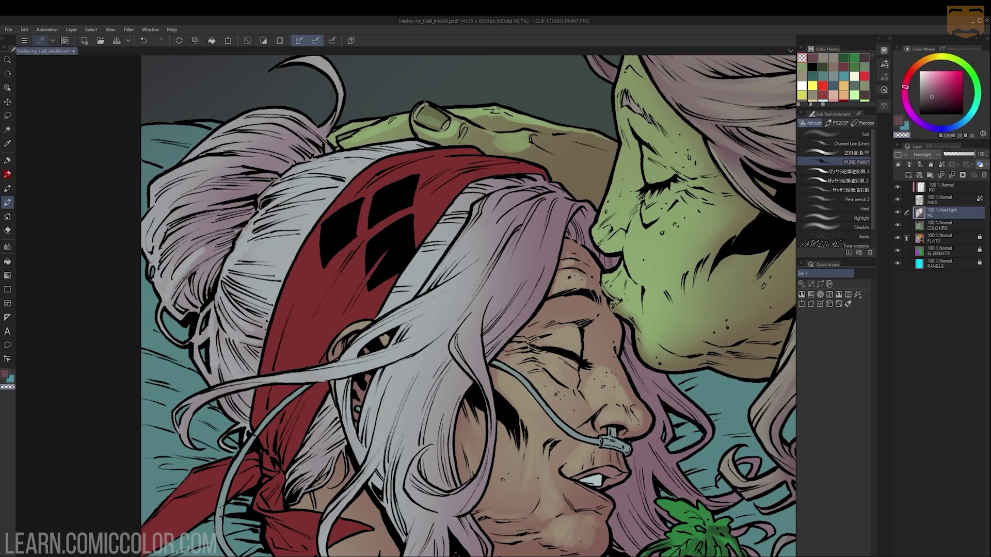
left_click_drag(196, 209, 293, 137)
Step: Carve light strands out of the shading on the front hair between the headband and the forehead
left_click_drag(497, 212, 505, 136)
mouse_move(479, 146)
left_mouse_down()
mouse_move(533, 110)
mouse_move(563, 109)
left_mouse_up()
left_click_drag(489, 145, 548, 110)
left_click_drag(483, 165, 549, 122)
left_click_drag(484, 190, 533, 135)
mouse_move(526, 171)
left_mouse_down()
mouse_move(471, 268)
mouse_move(501, 368)
left_mouse_up()
mouse_move(555, 147)
left_mouse_down()
mouse_move(503, 222)
mouse_move(506, 269)
left_mouse_up()
left_click_drag(516, 268, 536, 154)
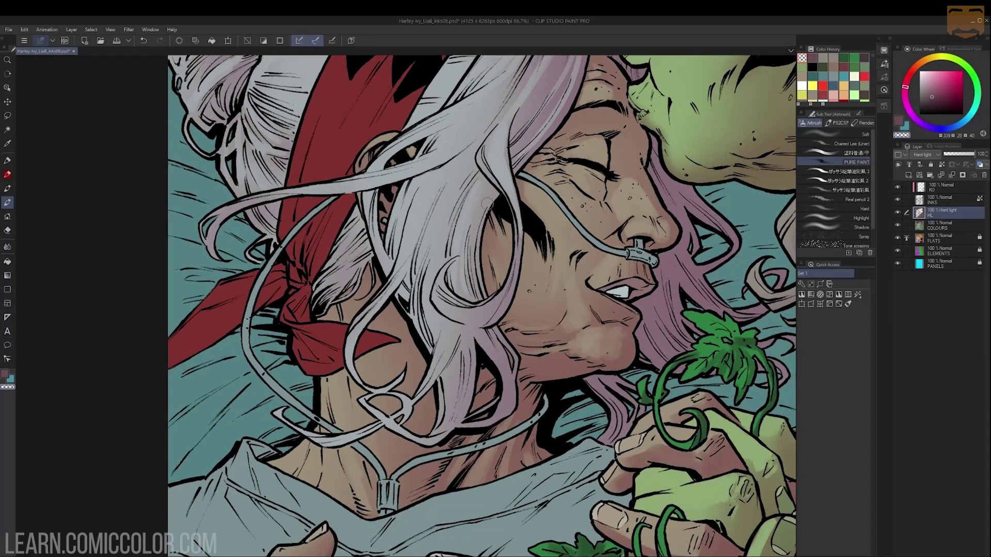
Step: Carve light strands out of the shading on the lower locks over the neck and the hair behind the headband
mouse_move(458, 305)
left_mouse_down()
mouse_move(493, 316)
mouse_move(495, 415)
left_mouse_up()
left_click_drag(457, 359, 441, 413)
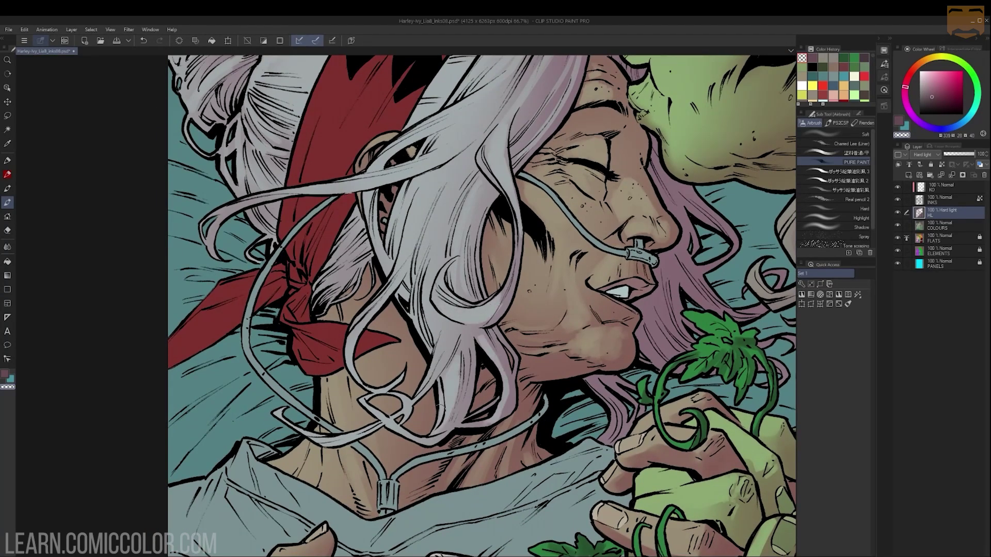
left_click_drag(313, 289, 346, 273)
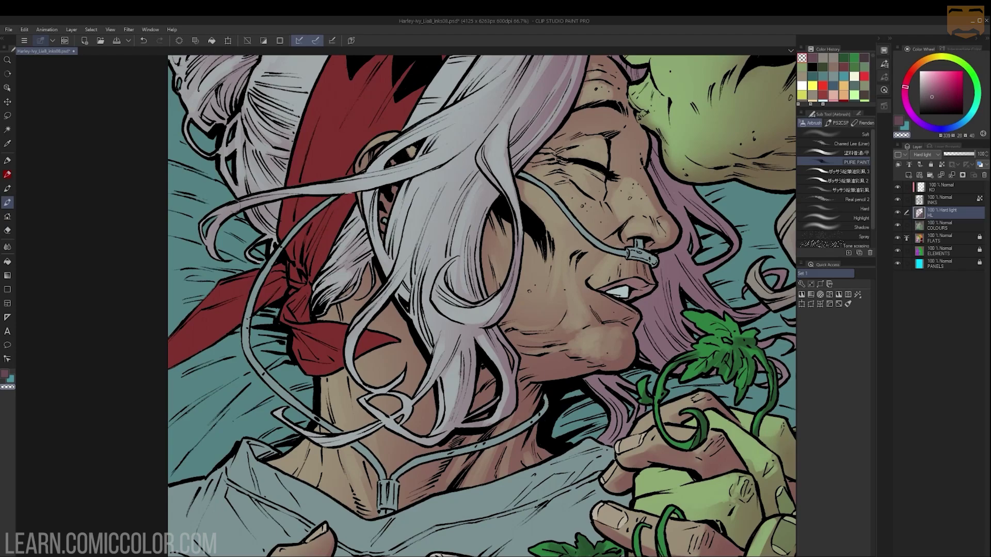
left_click_drag(268, 196, 216, 226)
key("ctrl+minus")
Step: Brush harder muted purple shadows into the front locks, the hair behind the headband and the bun with PURE PAINT
left_click_drag(454, 96, 506, 148)
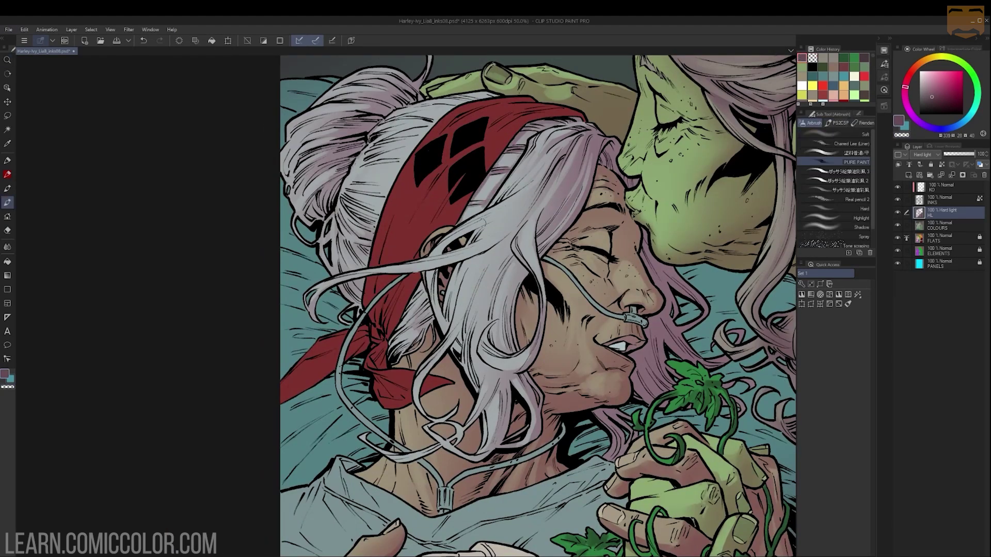
mouse_move(359, 279)
left_mouse_down()
mouse_move(511, 236)
mouse_move(525, 277)
left_mouse_up()
left_click_drag(505, 365, 504, 284)
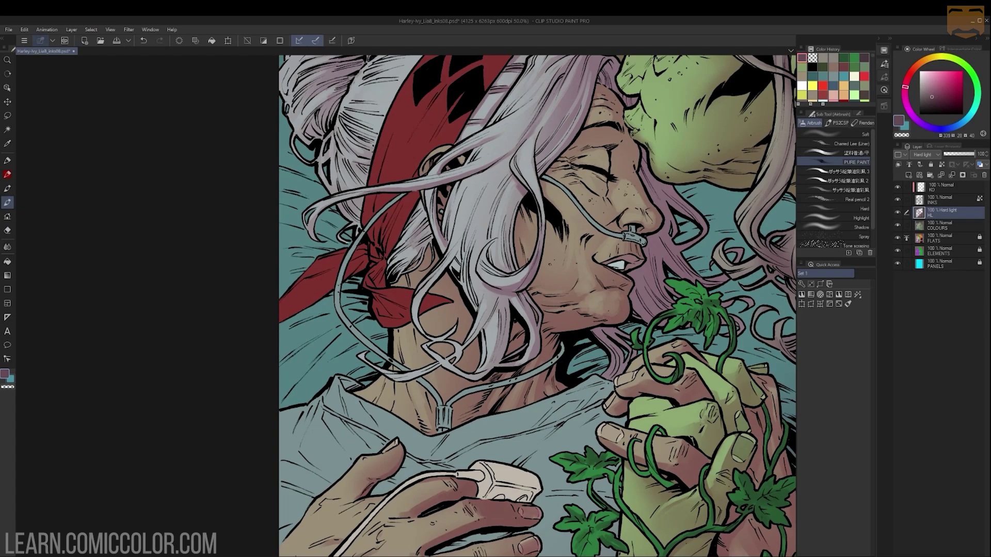
left_click_drag(419, 211, 395, 264)
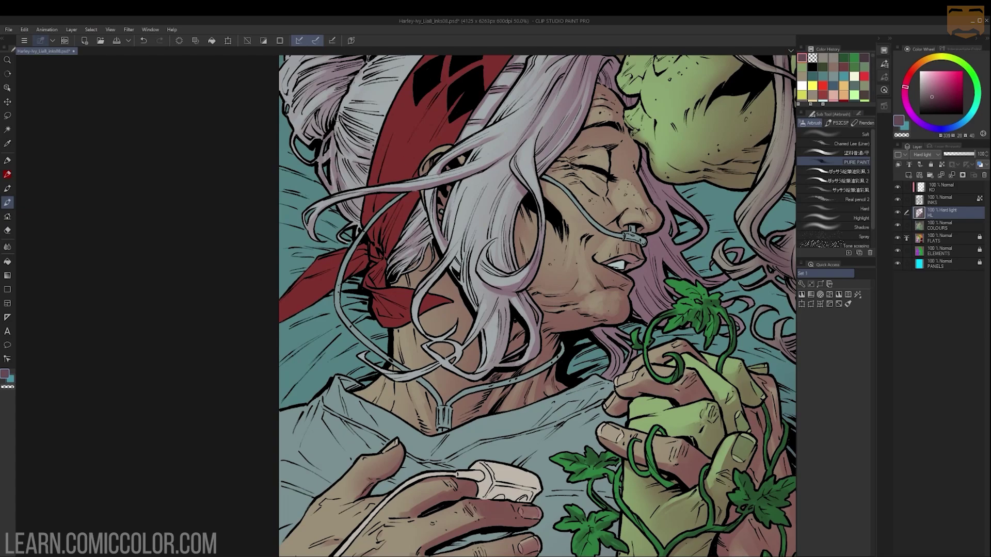
left_click_drag(384, 147, 418, 227)
left_click_drag(383, 157, 331, 198)
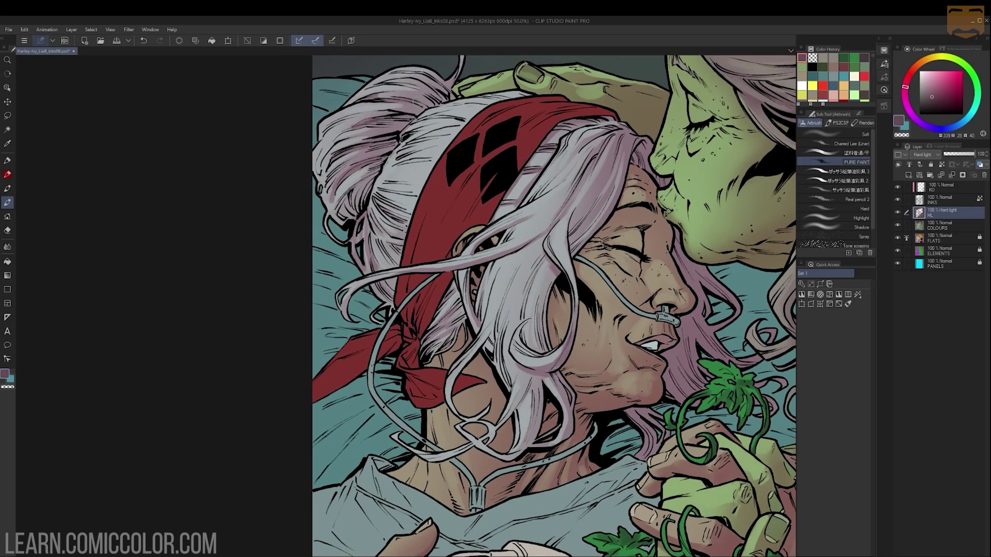
left_click_drag(384, 81, 437, 102)
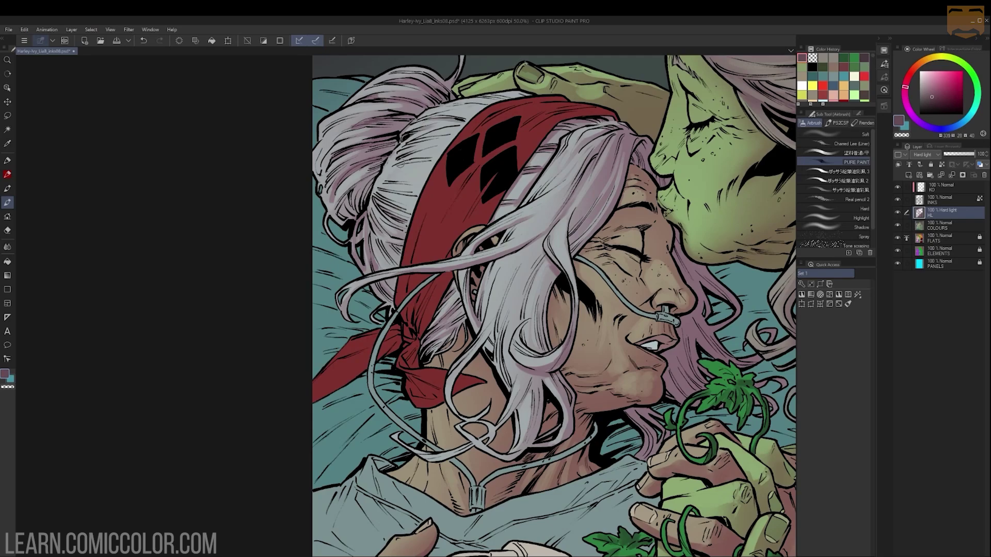
Step: Shift the hue of the white hair's purple shading to a warmer, more neutral tone with Hue/Saturation/Luminosity
key("ctrl+space")
left_click(543, 199, "alt")
left_click(626, 201, "alt")
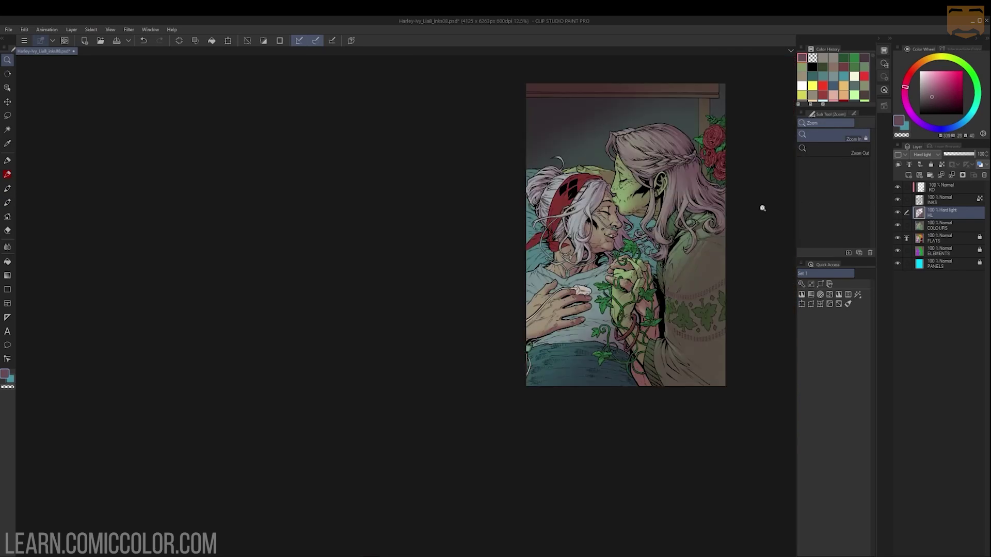
left_click(658, 225)
key("w")
left_click_drag(526, 248, 431, 288)
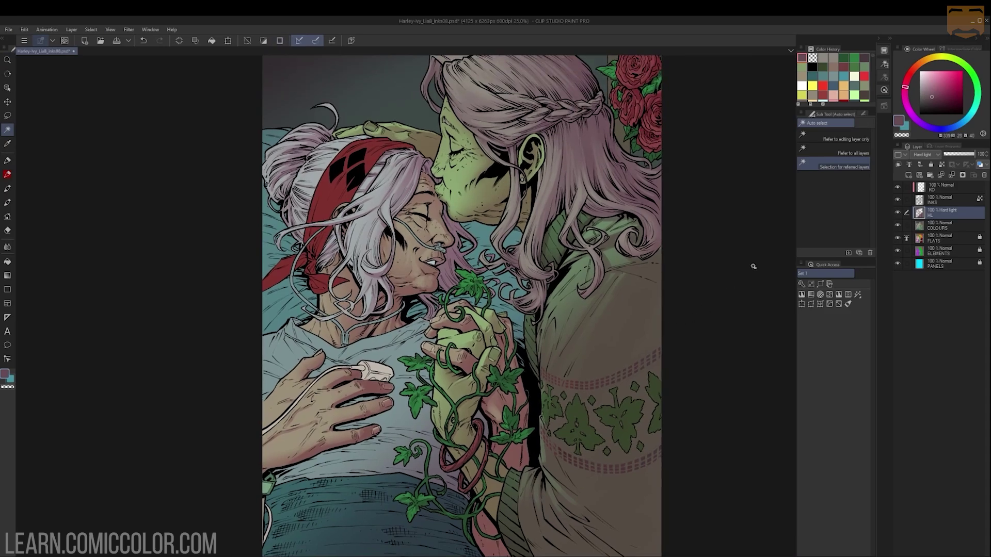
key("ctrl+u")
left_click_drag(688, 202, 709, 205)
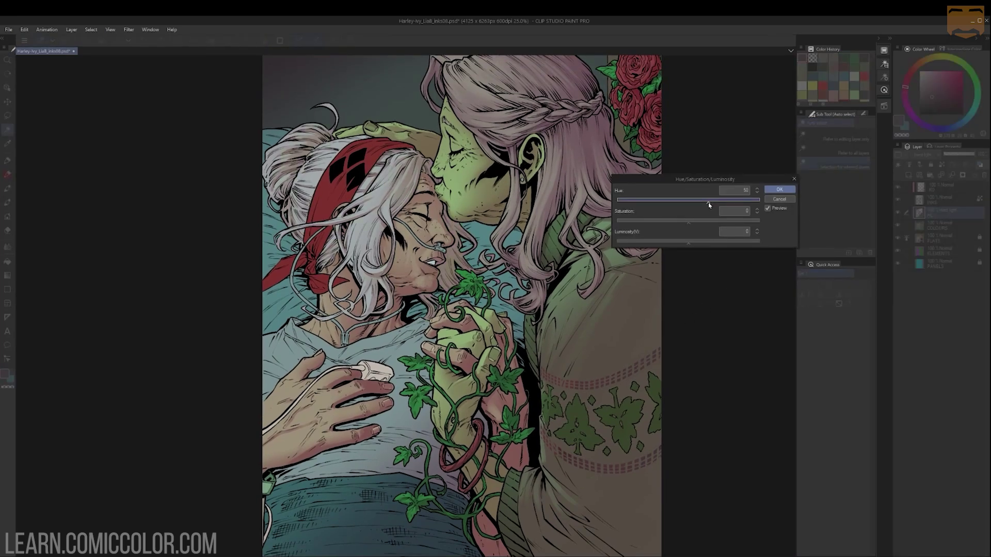
left_click(775, 192)
Step: Examine the recoloured hair shading within the whole artwork and up close
key("ctrl+space")
left_click(642, 238, "alt")
left_click(559, 243)
left_click(563, 234)
left_click(568, 221, "alt")
left_click_drag(627, 258, 610, 237)
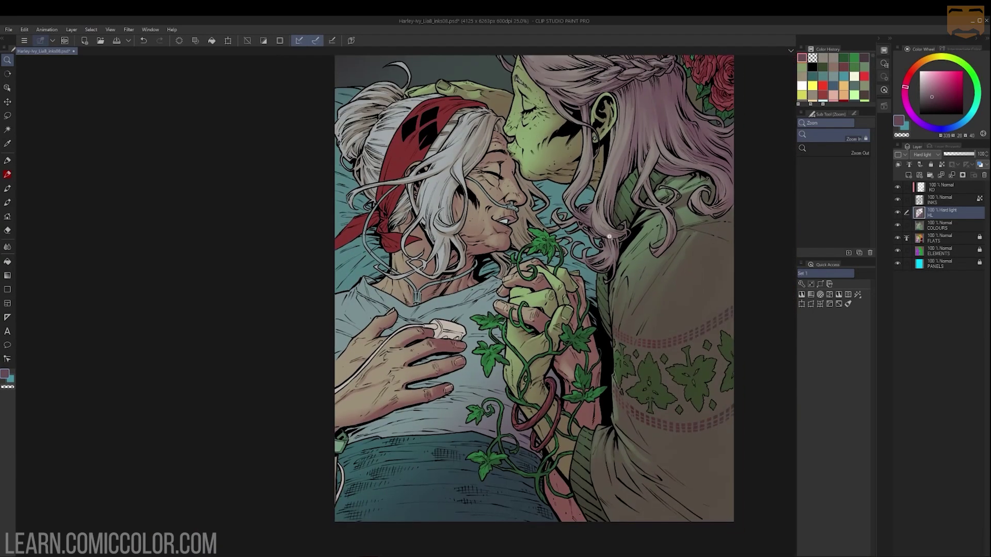
left_click(614, 237, "alt")
left_click(636, 234)
left_click(636, 233, "alt")
left_click(639, 233)
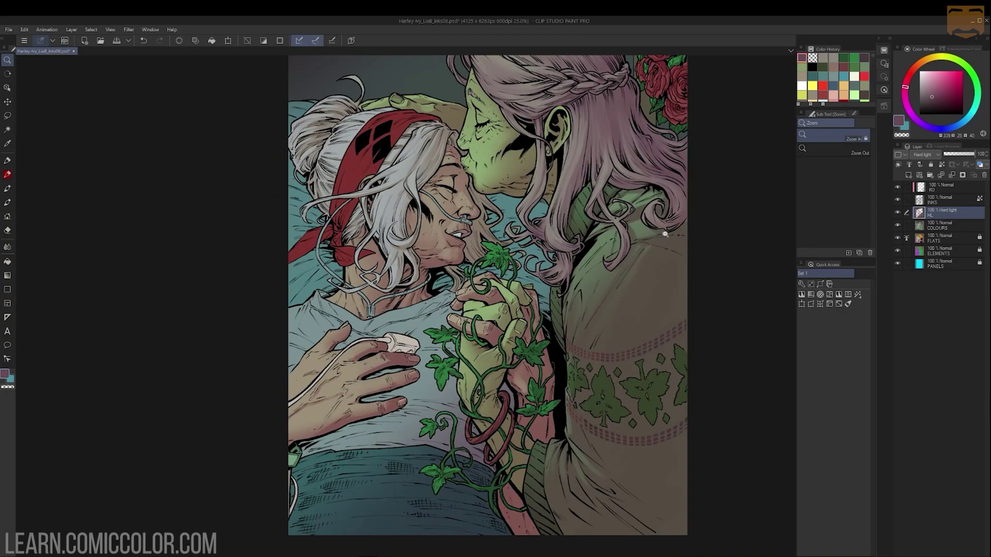
left_click(638, 233, "alt")
left_click(634, 234)
Step: Select the dark wall behind the women, hide the selection outline, and rotate the canvas for brushing along the wooden beam
key("w")
left_click(590, 146)
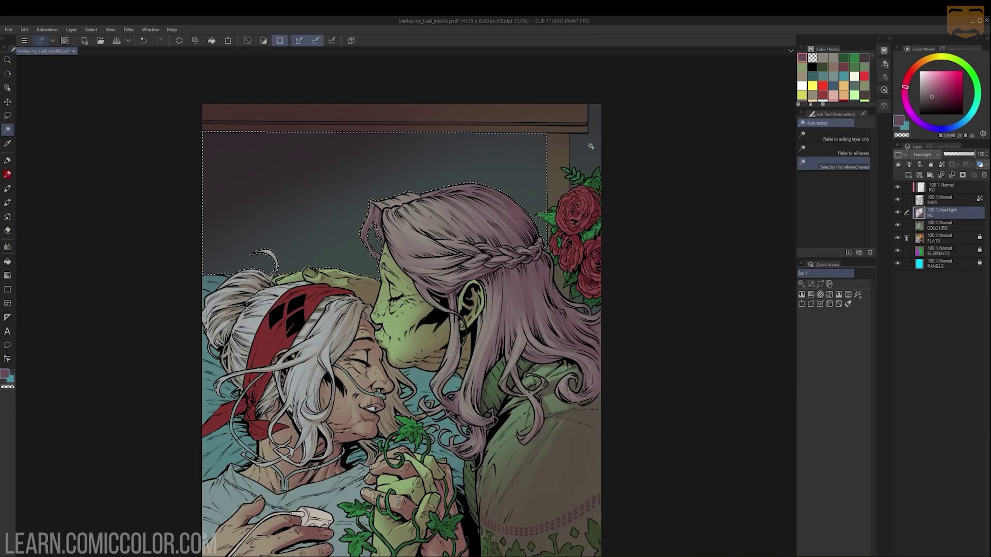
key("ctrl+h")
key("b")
key("r")
mouse_move(655, 180)
left_mouse_down()
mouse_move(626, 133)
mouse_move(516, 77)
left_mouse_up()
key("b")
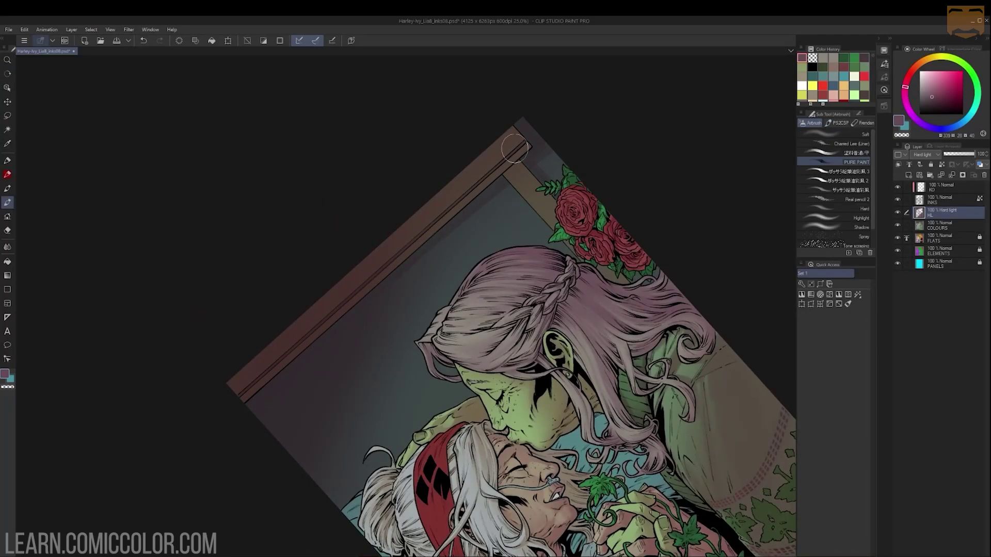
Step: Straighten the canvas and undo the last two changes to the background
left_click(610, 217, "alt")
left_click(610, 216, "alt")
key("ctrl+at")
left_click(592, 170)
left_click(594, 172)
key("ctrl+z")
key("ctrl+z")
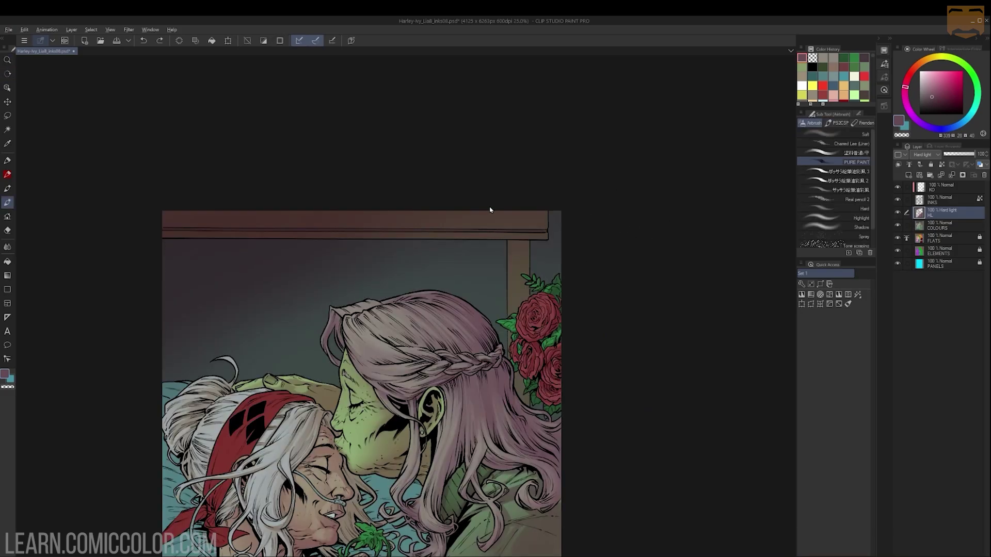
Step: Paint straight muted purple shading strokes along the wooden beam above the women and down the vertical post beside the roses
left_click(153, 230, "shift")
key("ctrl+z")
left_click(160, 233)
left_click(575, 230, "shift")
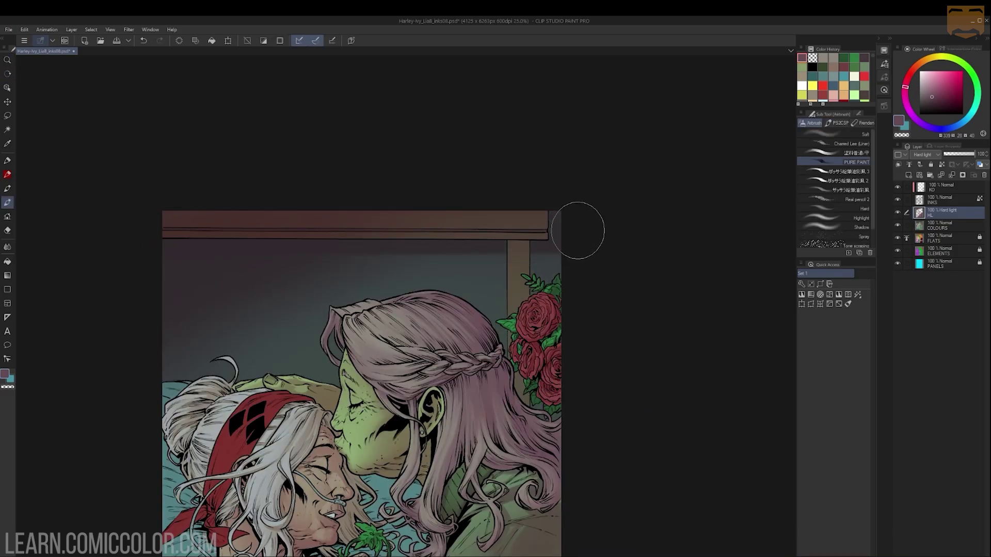
left_click(529, 195)
left_click(529, 377, "shift")
left_click_drag(537, 336, 599, 169)
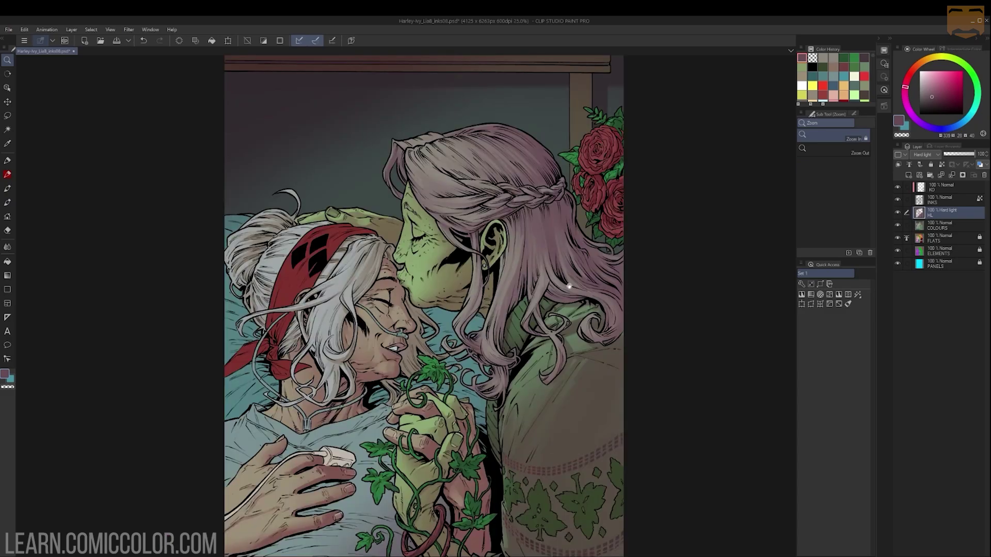
Step: Select the wall behind the women and shift its shading toward blue with lower saturation using Hue/Saturation/Luminosity
scroll(569, 285, "down", 2)
scroll(596, 155, "up", 2)
scroll(609, 217, "down", 2)
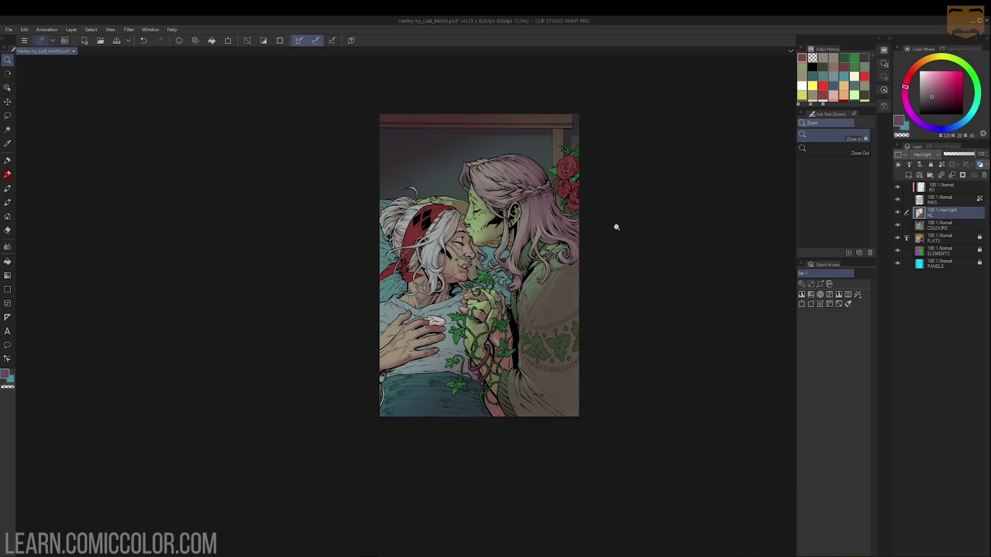
scroll(537, 165, "up", 2)
scroll(572, 181, "down", 2)
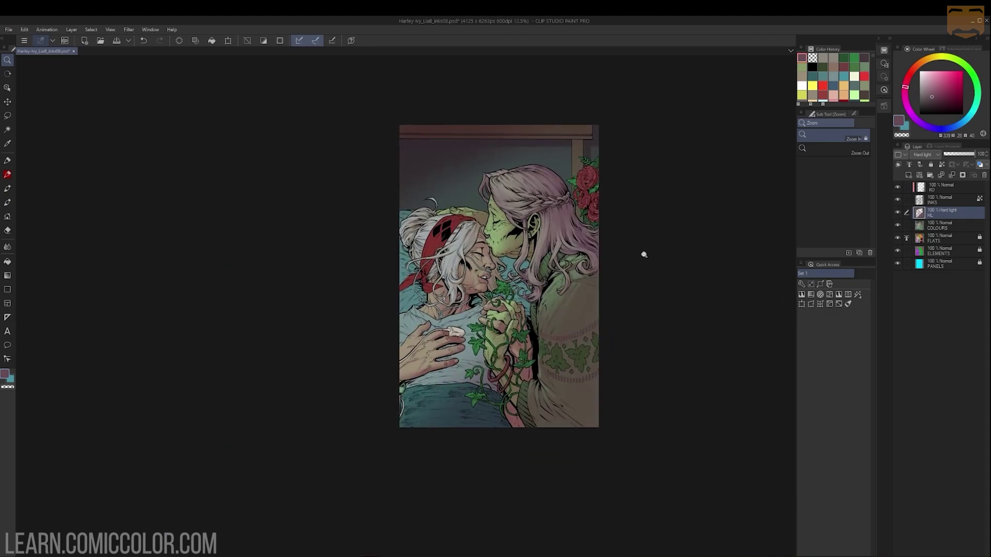
key("w")
left_click(590, 136)
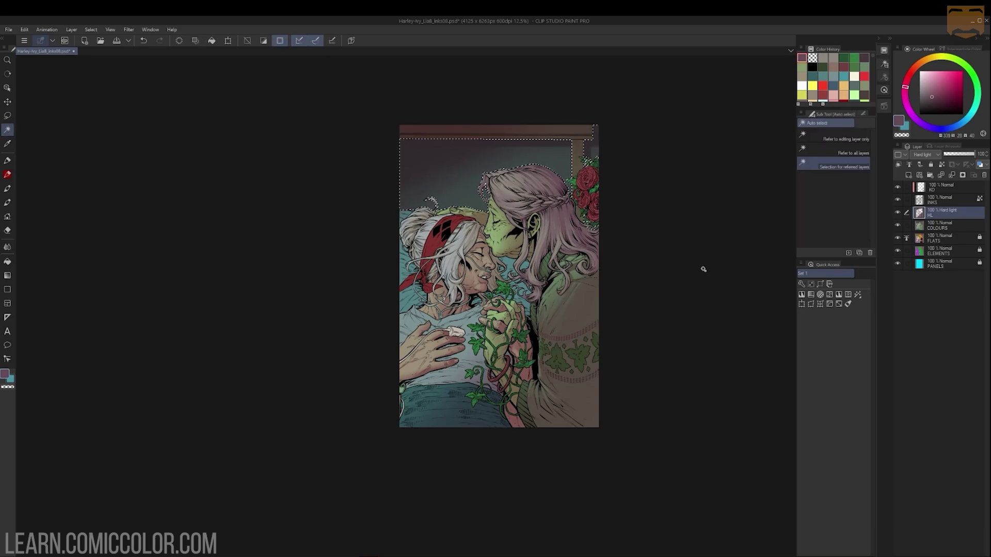
key("ctrl+u")
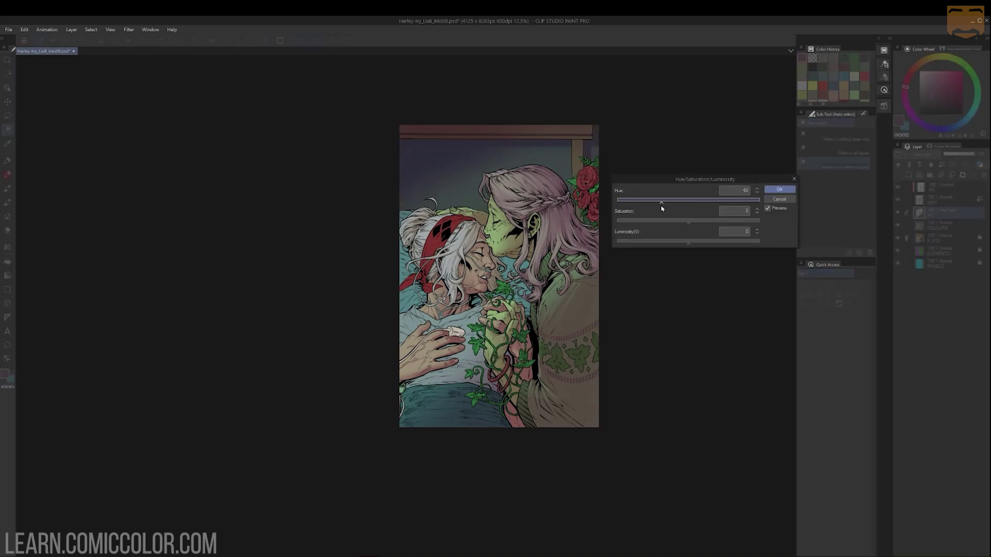
left_click_drag(684, 225, 657, 226)
left_click(779, 189)
Step: Auto-select the reclining woman's pale shirt on the HL layer
key("m")
left_click(646, 361, "ctrl")
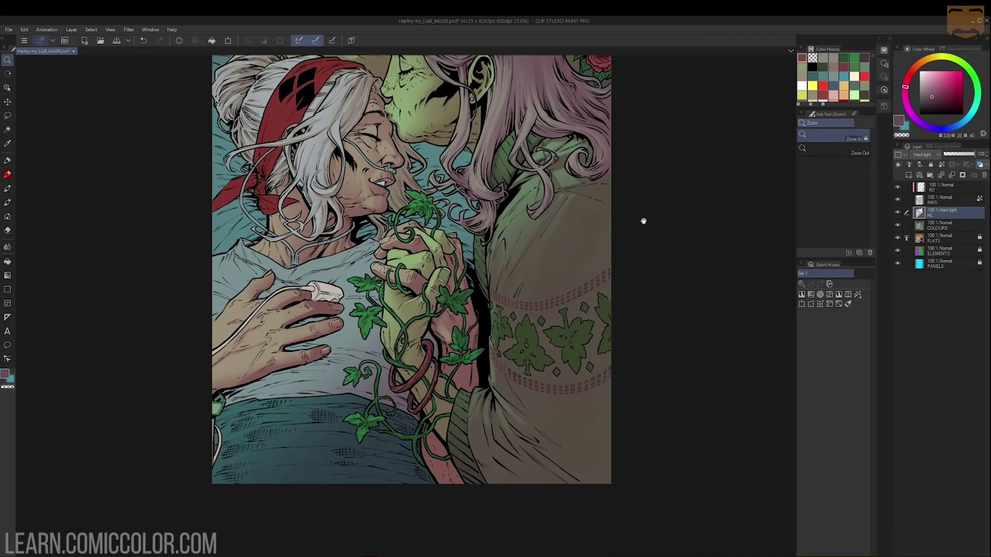
left_click(642, 261, "alt")
left_click_drag(642, 259, 650, 251)
left_click(549, 254, "ctrl")
left_click_drag(550, 255, 617, 194)
key("w")
left_click(539, 304)
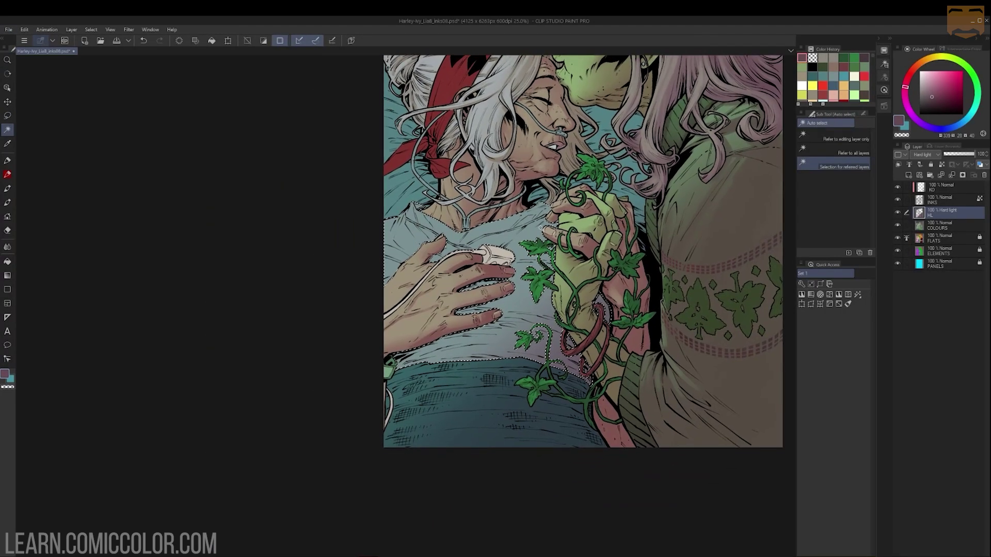
Step: Paint muted purple shading on the shirt around the resting hand and along its lower folds with PURE PAINT, undoing the last two changes
left_click(601, 199, "alt")
left_click(574, 288, "ctrl")
left_click_drag(574, 288, 549, 294)
left_click(549, 294, "ctrl")
key("b")
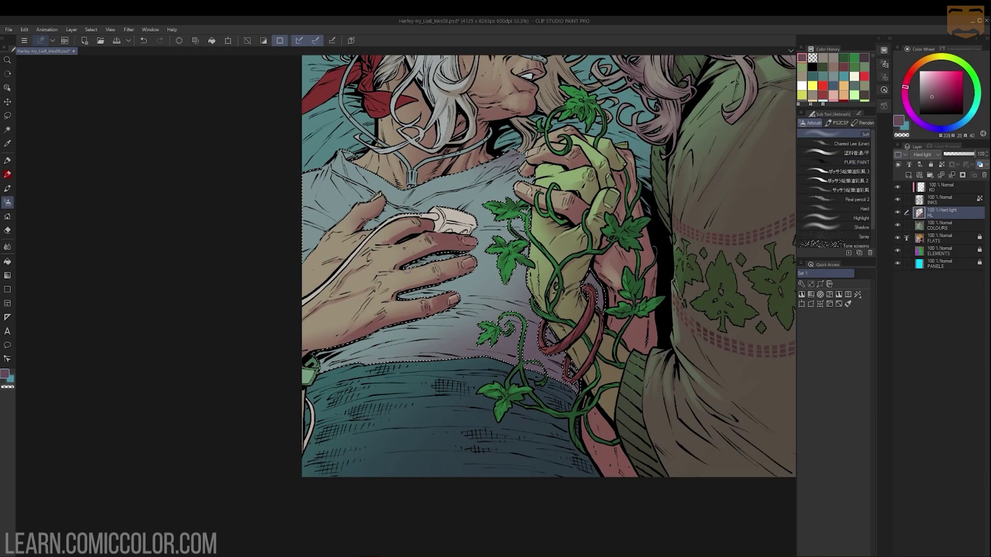
left_click(478, 192, "ctrl")
left_click_drag(478, 191, 504, 190)
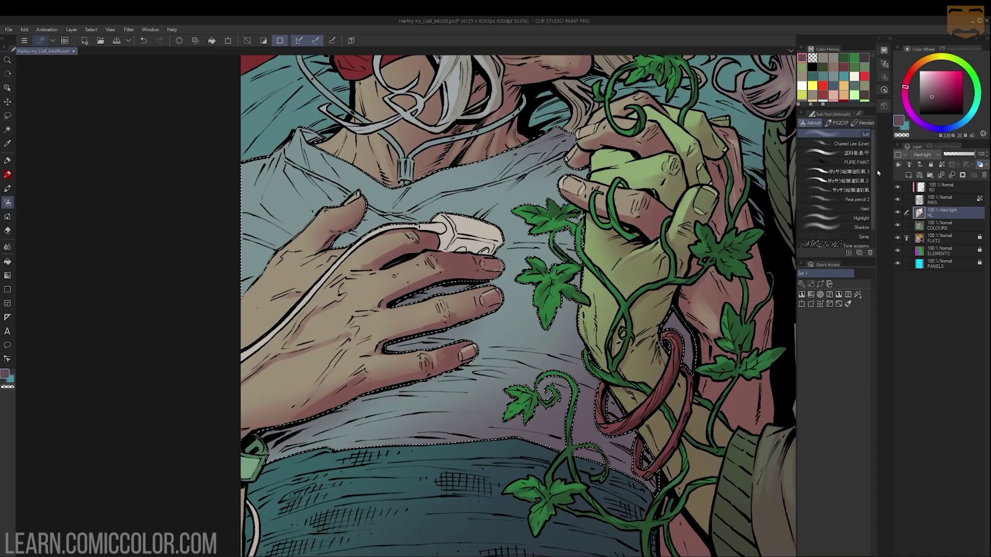
key("b")
left_click_drag(502, 313, 448, 332)
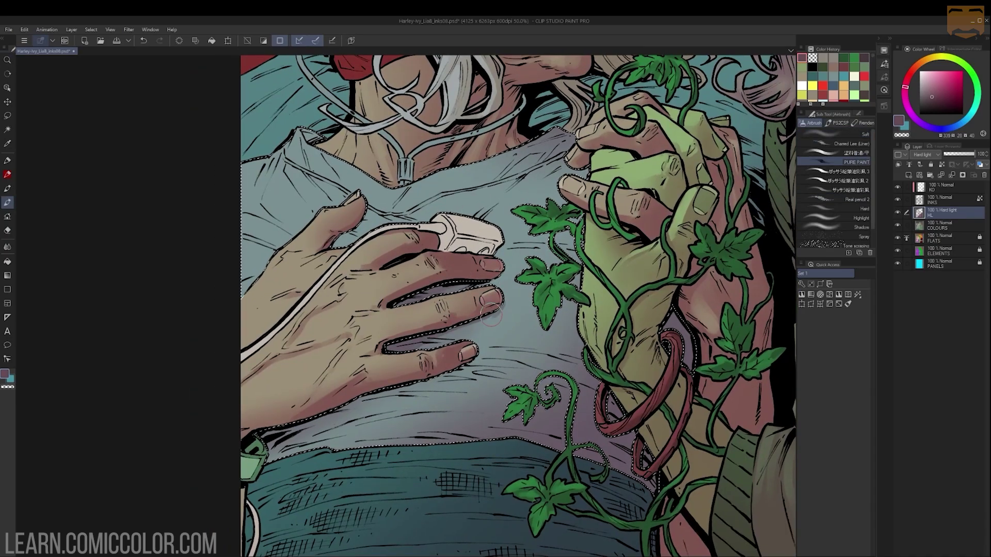
mouse_move(478, 361)
left_mouse_down()
mouse_move(247, 442)
mouse_move(469, 408)
left_mouse_up()
left_click_drag(469, 408, 492, 311)
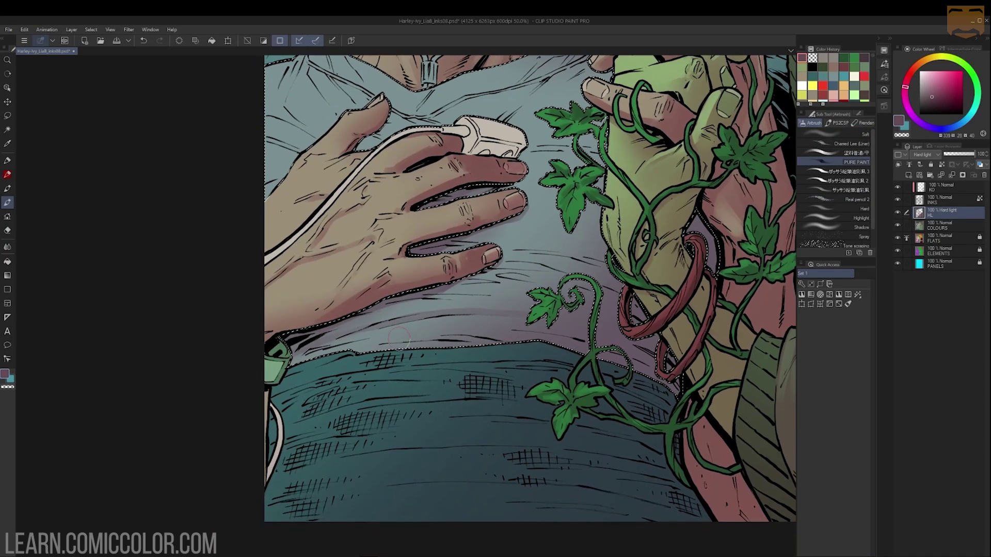
left_click_drag(294, 358, 531, 341)
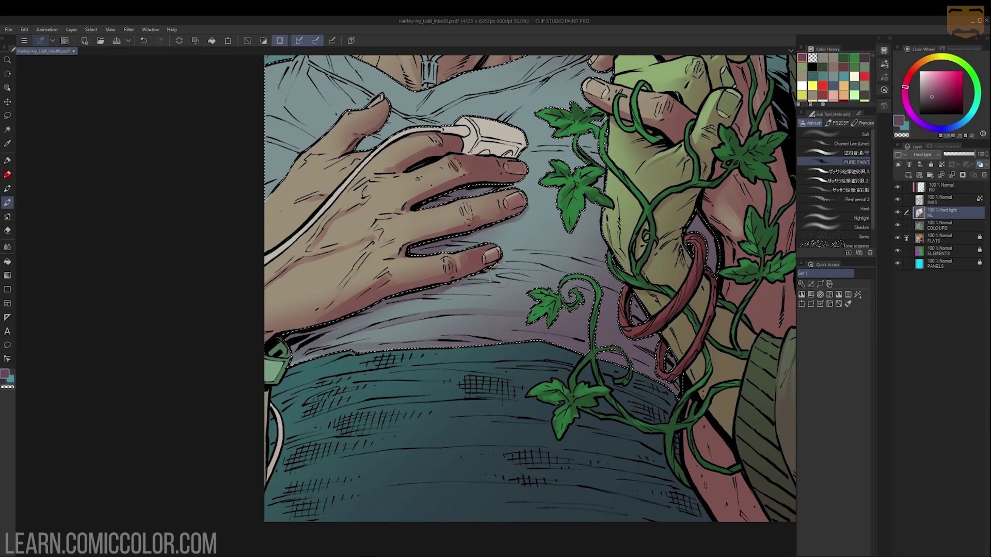
left_click_drag(471, 245, 464, 349)
mouse_move(412, 210)
left_mouse_down()
mouse_move(488, 174)
mouse_move(591, 144)
mouse_move(541, 172)
mouse_move(580, 147)
mouse_move(595, 214)
mouse_move(598, 176)
left_mouse_up()
key("ctrl+z")
key("ctrl+z")
Step: Shift the shirt's purple shading toward blue and reduce its saturation with Hue/Saturation/Luminosity
left_click_drag(660, 175, 613, 184)
left_click(614, 183)
key("b")
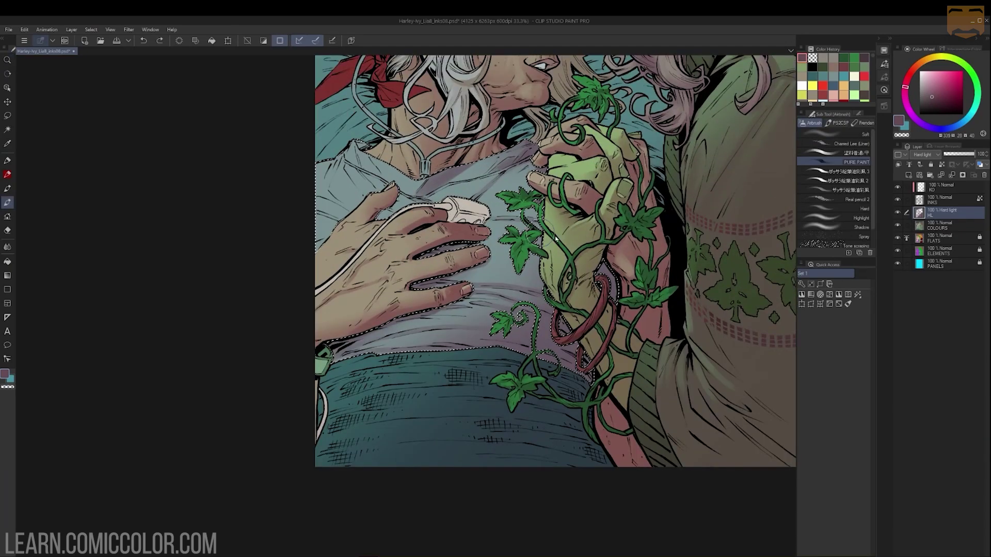
key("ctrl+d")
left_click(591, 226)
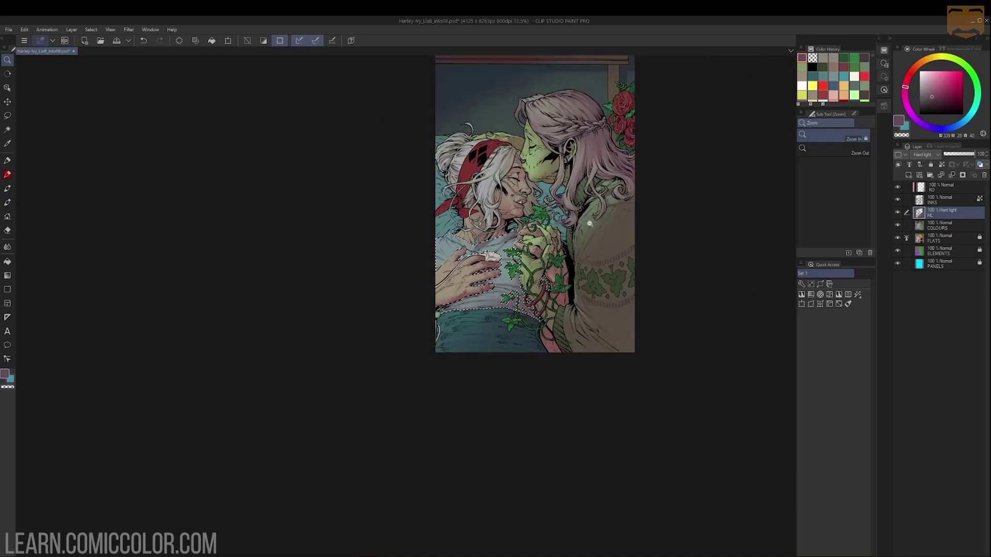
left_click(594, 228)
key("m")
key("ctrl+u")
left_click_drag(697, 206, 654, 232)
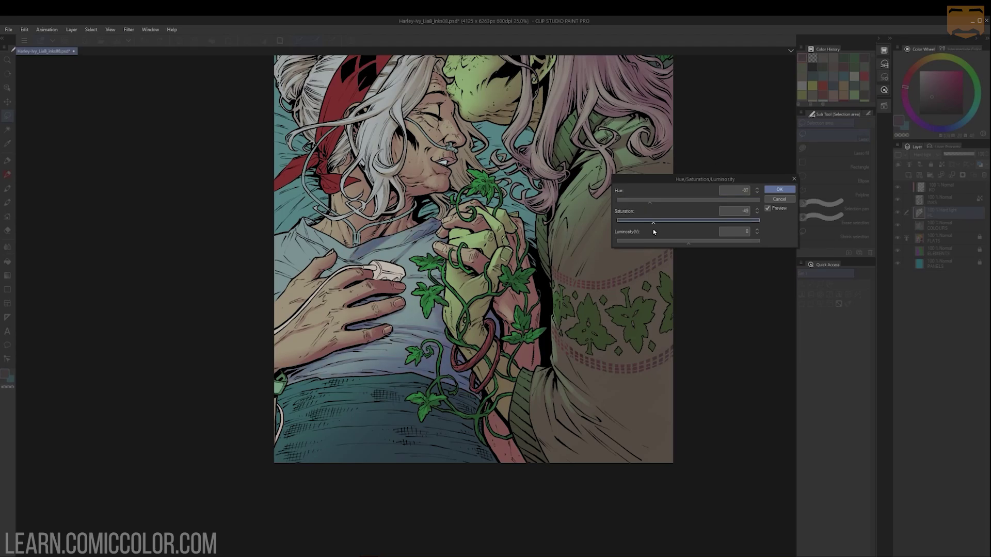
key("Return")
Step: Select the shirt and brighten its base colour on the COLOURS layer with Hue/Saturation/Luminosity
scroll(590, 242, "down", 2)
key("w")
left_click(484, 249)
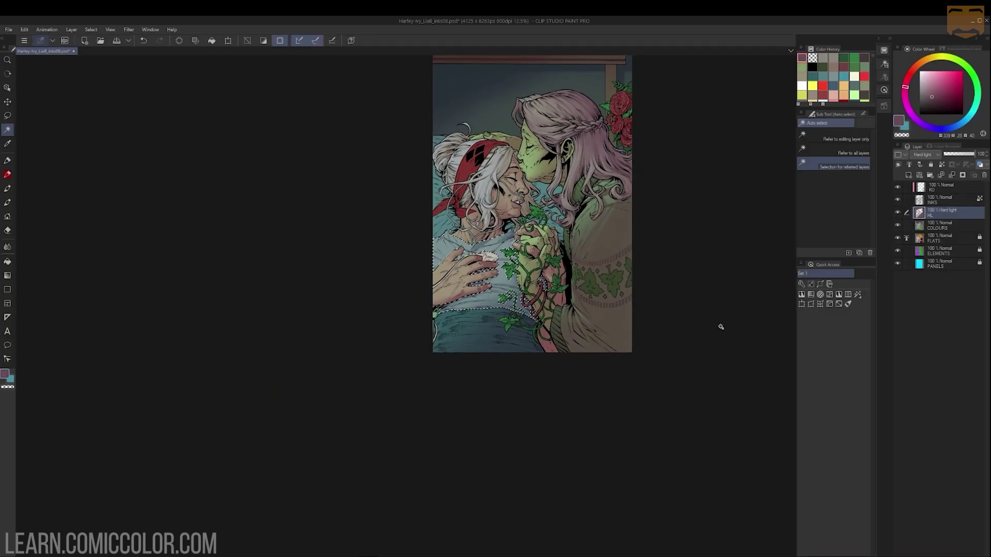
left_click(934, 227)
key("ctrl+u")
left_click_drag(691, 241, 704, 246)
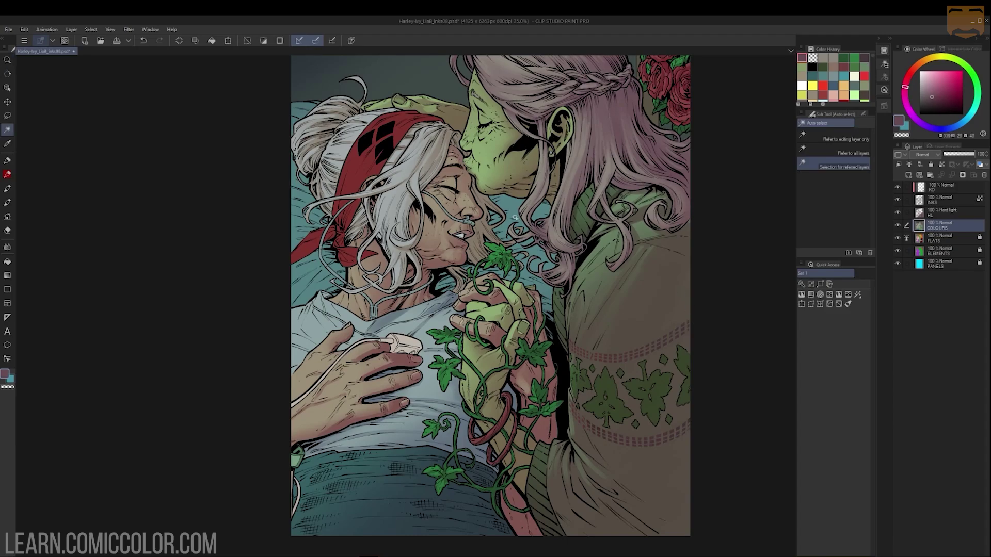
Step: Return to the HL layer and clean up the shading around the faces and clasped hands with a smaller transparent brush
key("b")
left_click(940, 213)
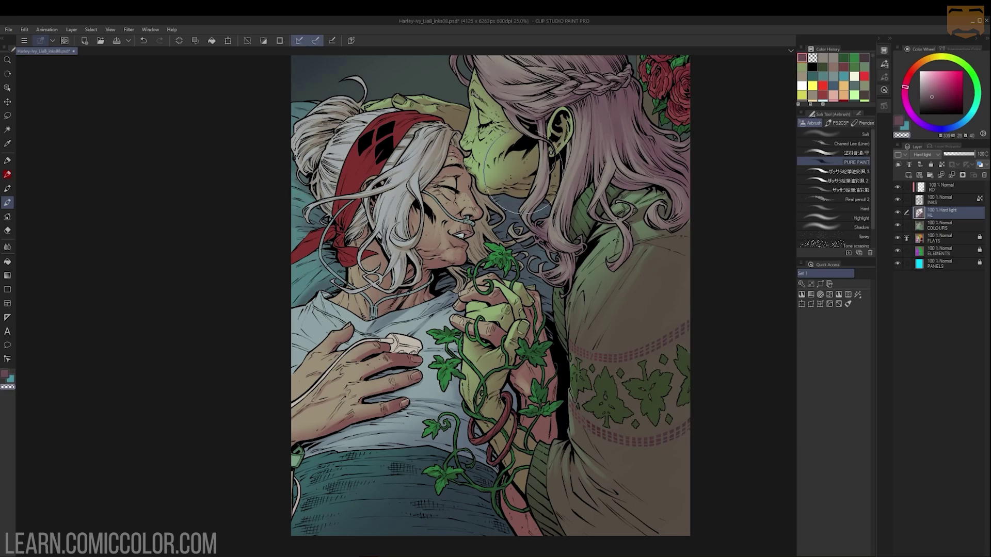
key("bracketleft")
key("bracketleft")
key("bracketleft")
key("c")
key("ctrl+z")
mouse_move(490, 178)
left_mouse_down()
mouse_move(516, 211)
mouse_move(588, 376)
left_mouse_up()
key("ctrl+space")
left_click_drag(522, 222, 593, 222)
key("space")
left_click_drag(593, 222, 647, 228)
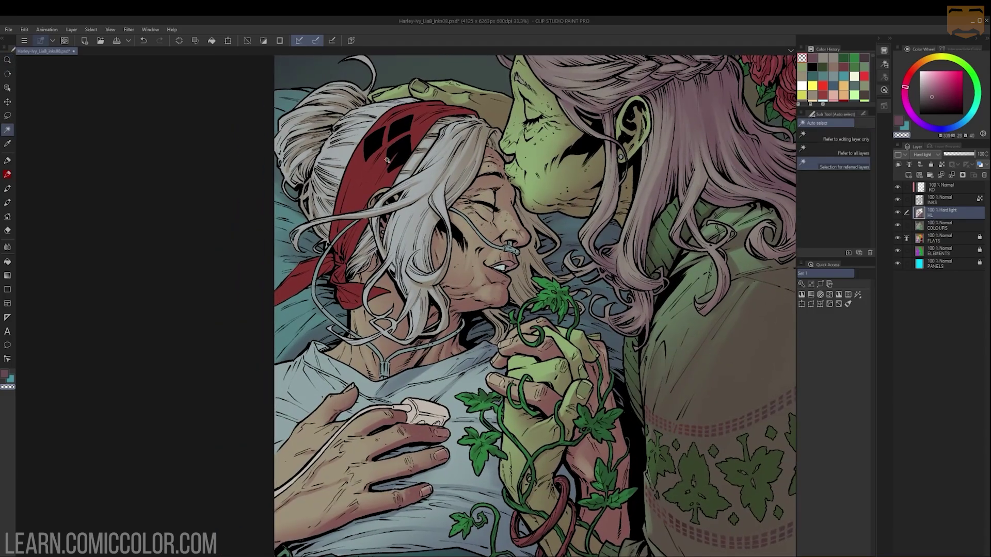
Step: Brush muted purple shading onto the front of the red headband with PURE PAINT
key("c")
left_click_drag(431, 137, 472, 112)
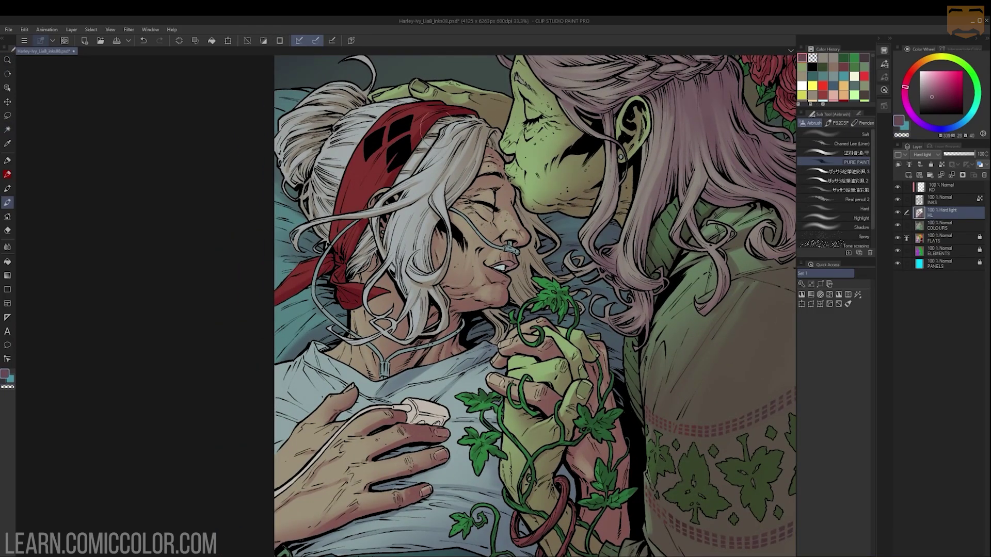
key("ctrl+space")
left_click_drag(515, 173, 454, 175)
Step: Shade the white finger clip with muted purple, undoing the last change and reworking it with the Soft airbrush
left_click_drag(485, 271, 557, 271)
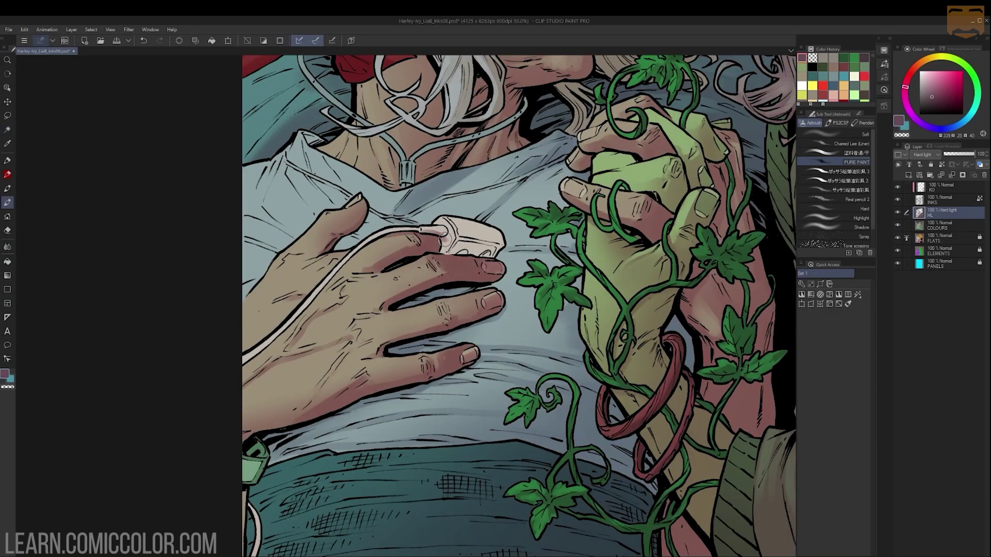
left_click_drag(443, 247, 494, 251)
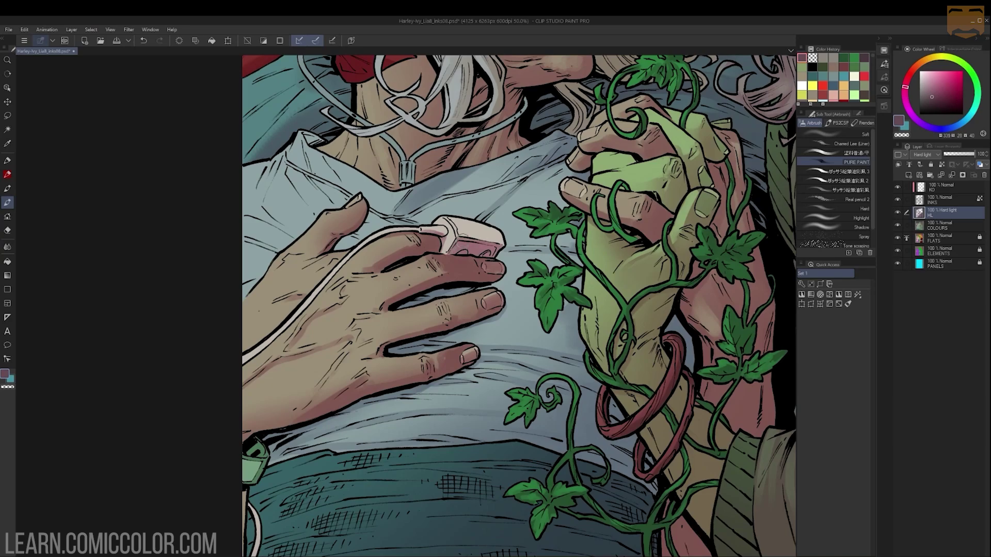
left_click(847, 143)
key("ctrl+z")
left_click(846, 134)
left_click_drag(498, 235, 452, 227)
Step: Shift the hue of the finger clip's shading toward a warm yellow with Hue/Saturation/Luminosity
key("ctrl+minus")
key("ctrl+minus")
key("ctrl+h")
key("ctrl+u")
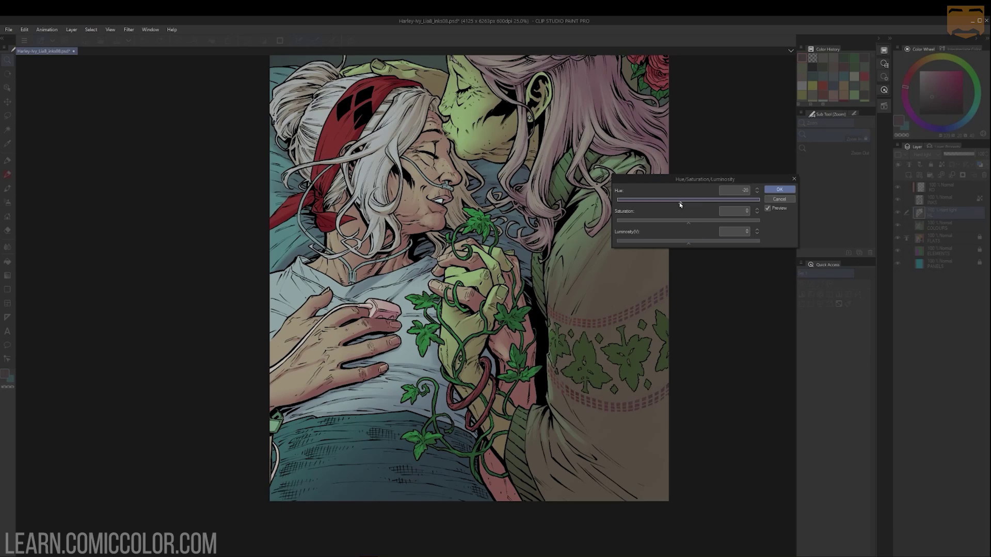
left_click_drag(701, 202, 724, 205)
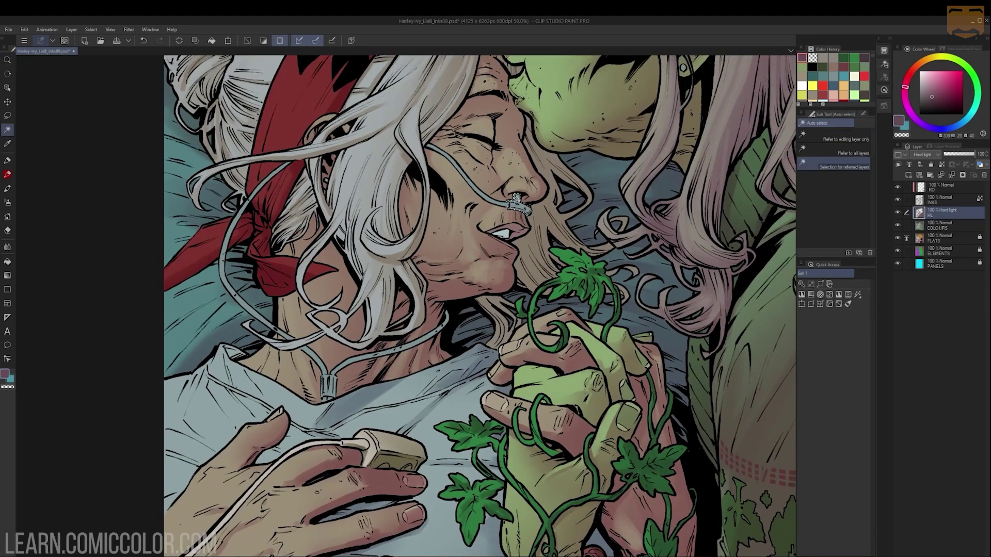
Step: Shade the thin medical tubing beside the reclining woman's neck with the PURE PAINT brush
key("b")
key("ctrl+e")
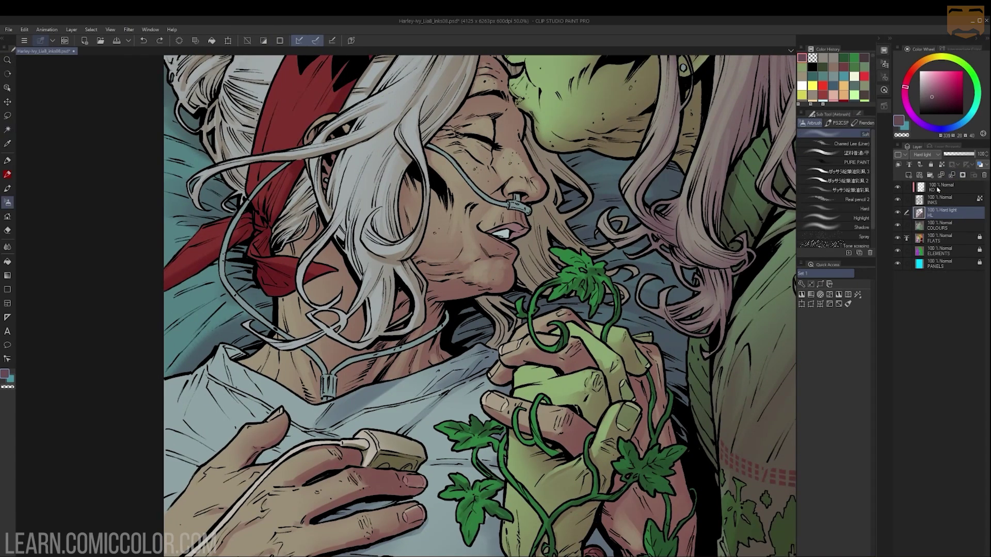
left_click(846, 162)
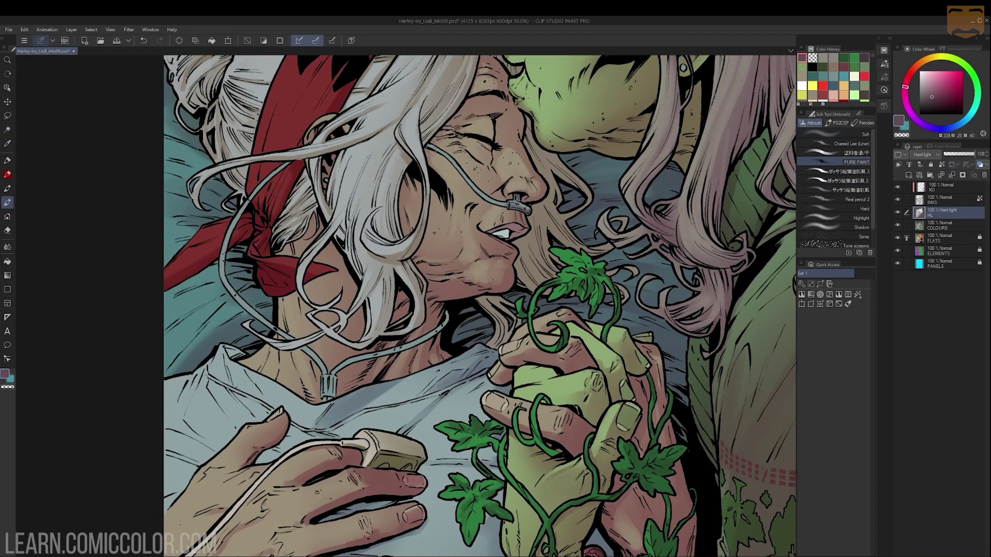
left_click_drag(531, 230, 632, 65)
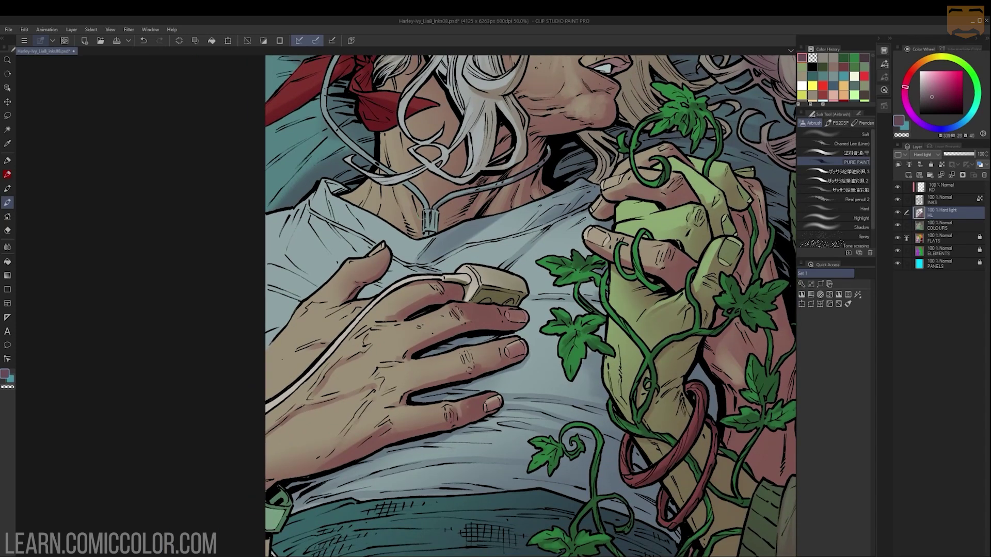
left_click_drag(328, 120, 345, 170)
left_click_drag(380, 81, 363, 148)
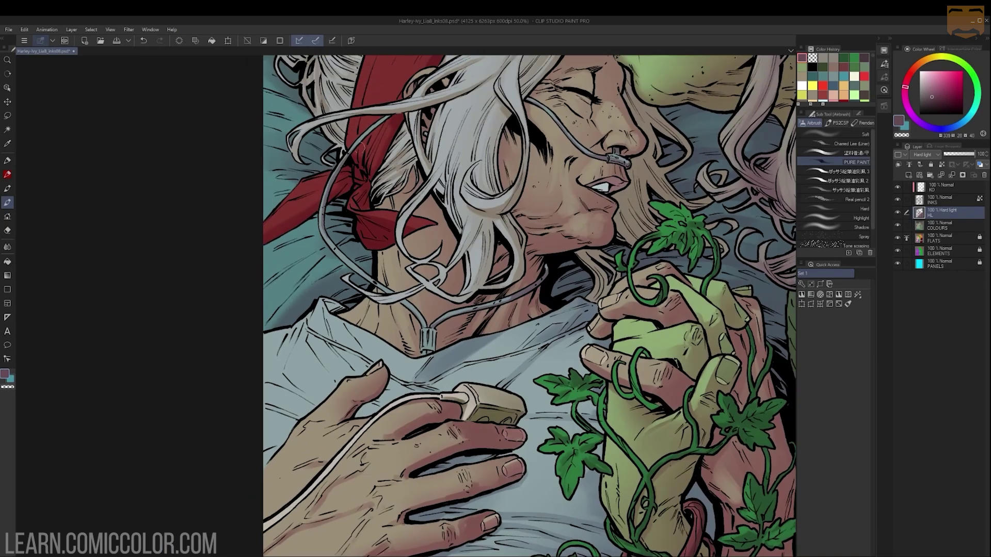
left_click_drag(457, 273, 463, 191)
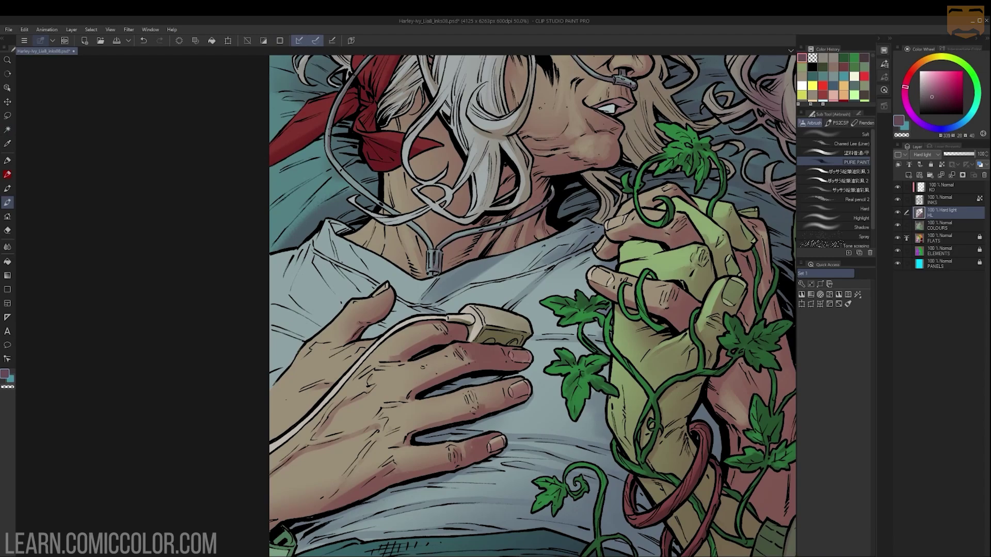
Step: Select the thin medical tubing and shift the hue of its shading with Hue/Saturation/Luminosity
left_click(382, 361, "alt")
left_click(382, 362, "alt")
key("w")
left_click(480, 315, "ctrl")
left_click(513, 284, "ctrl")
key("ctrl+u")
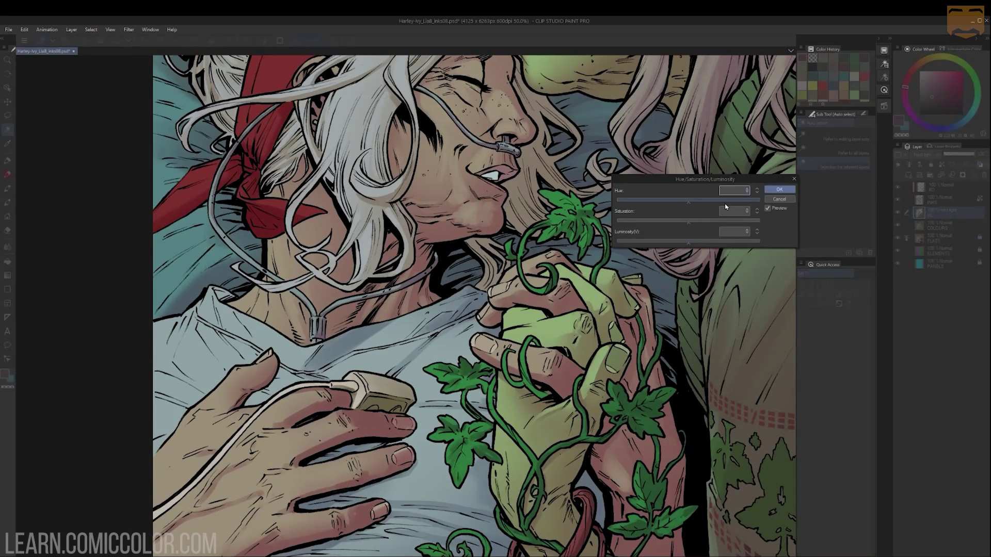
left_click(727, 200)
left_click(779, 190)
Step: Examine the shading across the whole artwork and around the faces and hair
left_click(641, 243, "alt")
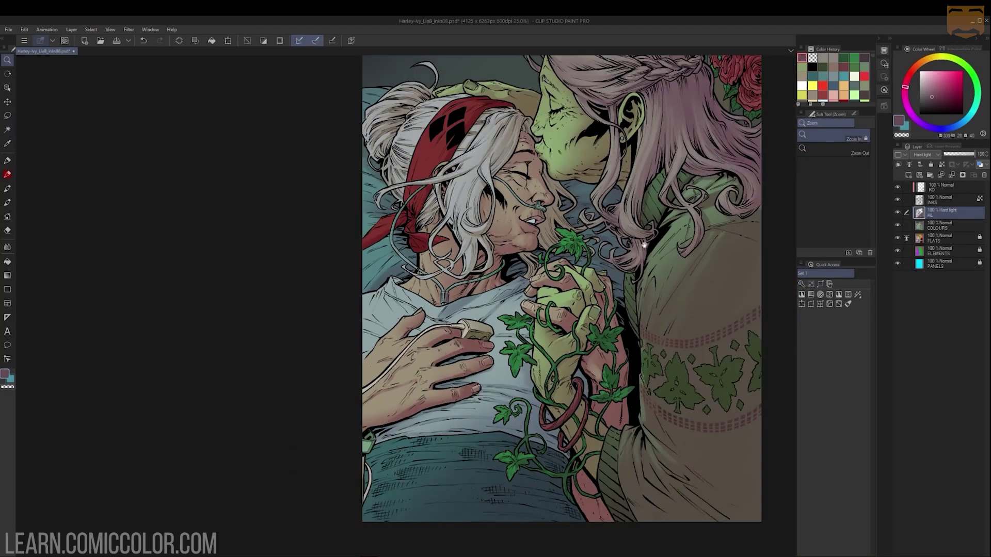
left_click_drag(641, 243, 615, 221)
left_click(609, 304, "alt")
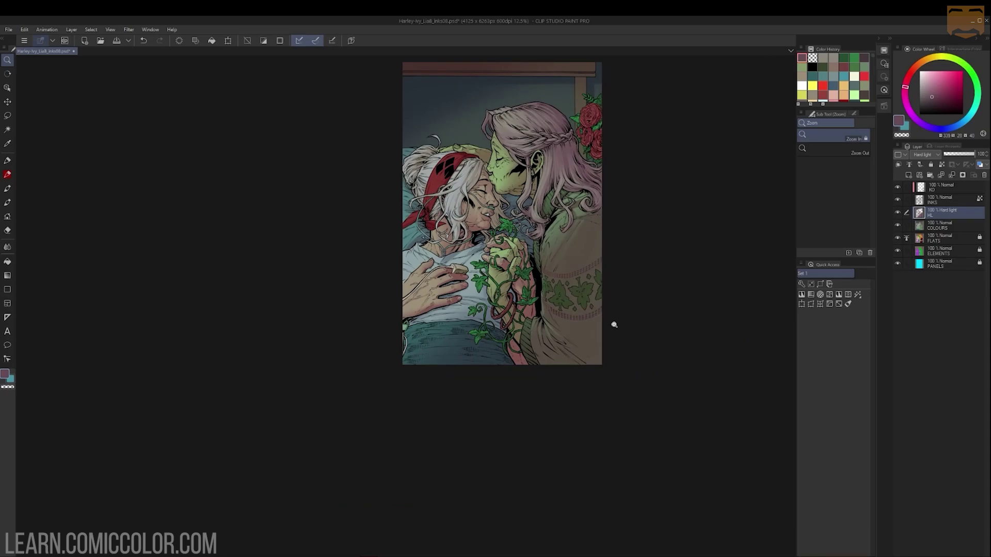
left_click(594, 134)
key("m")
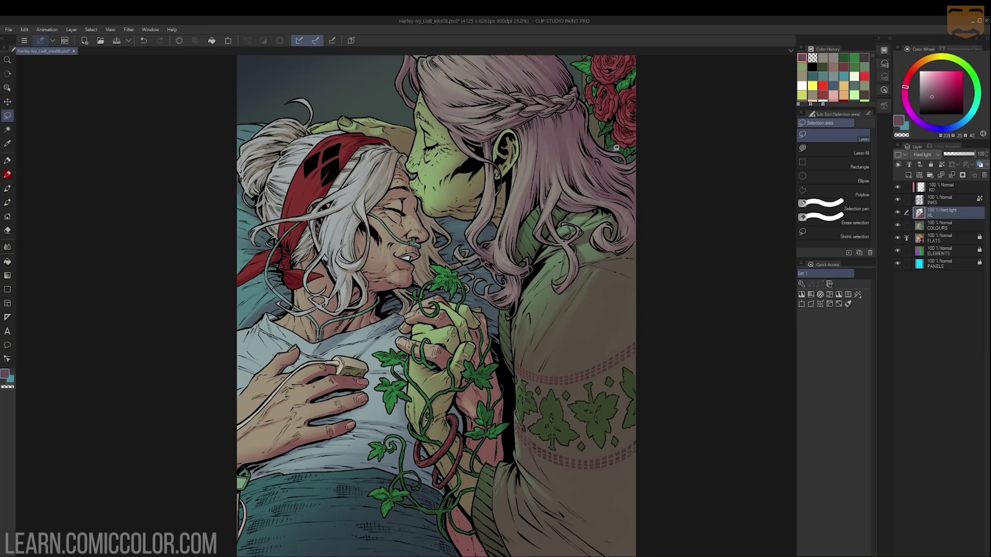
key("z")
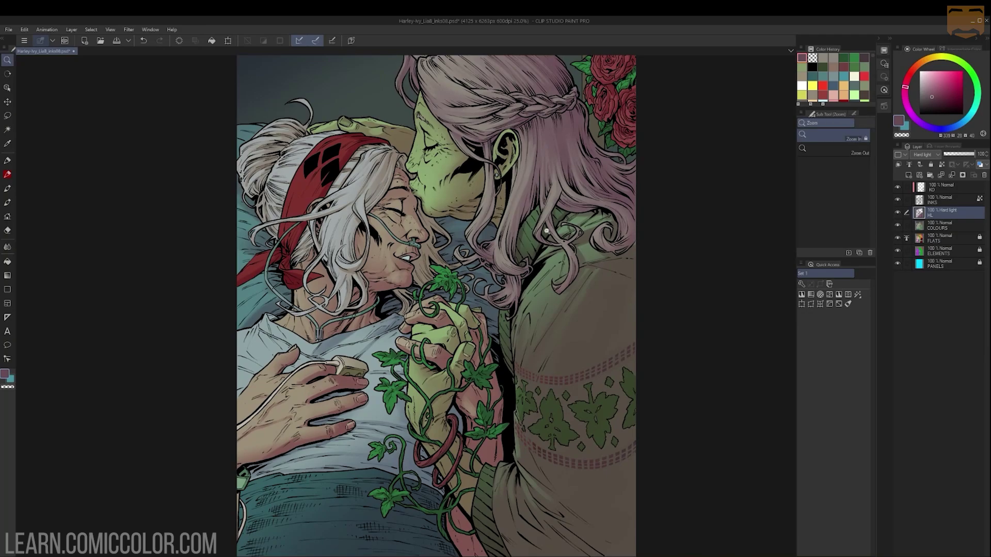
left_click(569, 221, "alt")
key("w")
left_click(517, 205)
key("ctrl+d")
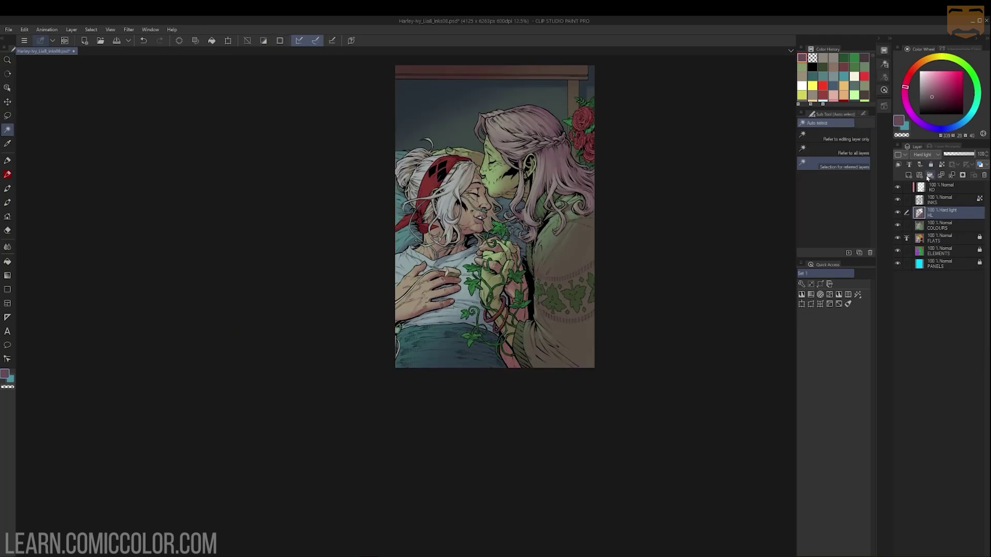
Step: Add a second Hard light layer named HL above the existing one and briefly isolate the painted HL layer
key("b")
key("ctrl+shift+n")
left_click(896, 226, "alt")
left_click(897, 226, "alt")
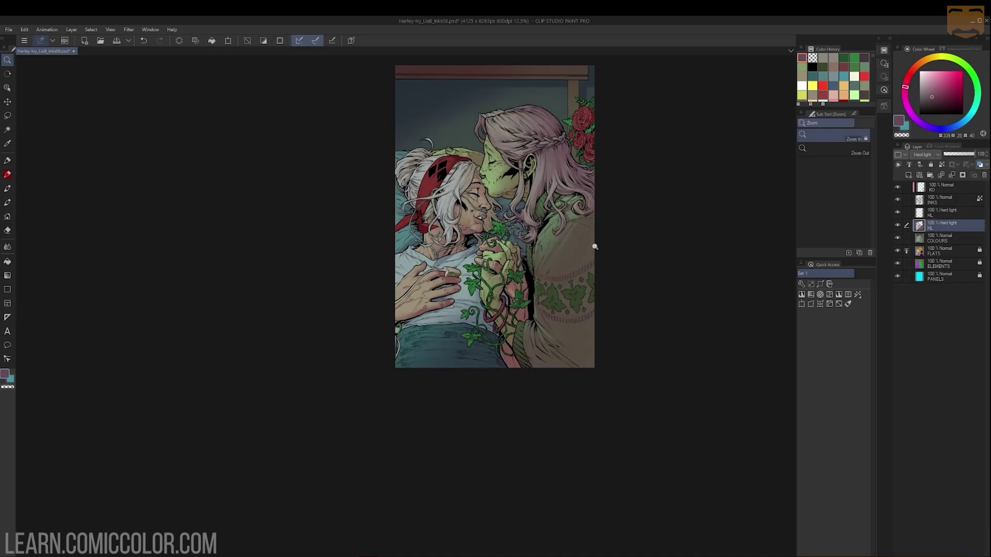
Step: Raise the luminosity slightly on the COLOURS layer with the Hue/Saturation/Luminosity correction
scroll(592, 243, "up", 2)
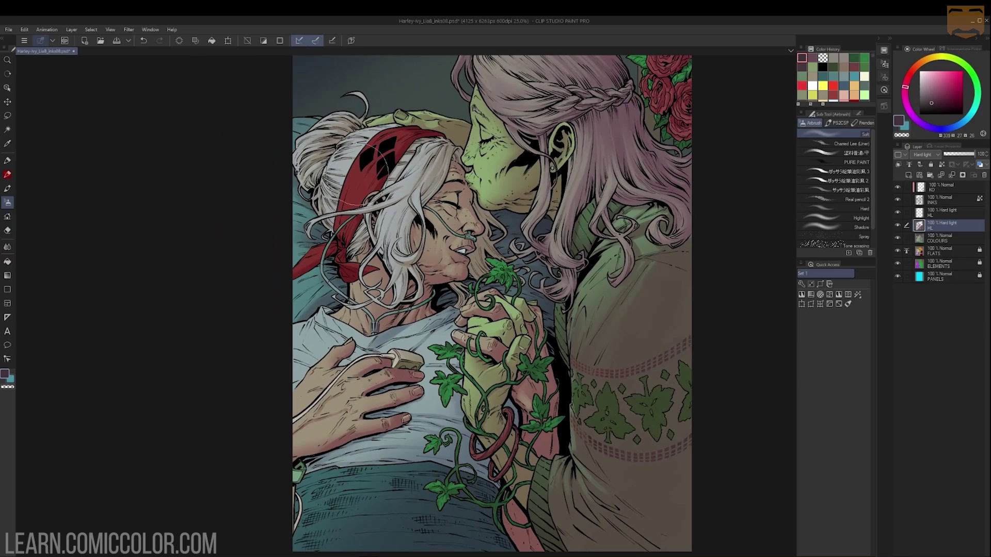
left_click(506, 159, "alt")
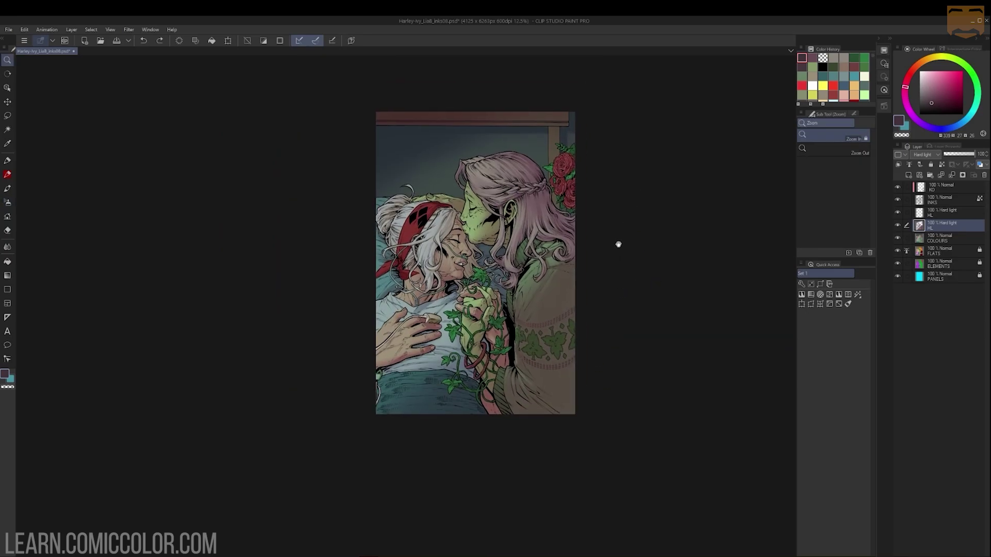
key("ctrl+u")
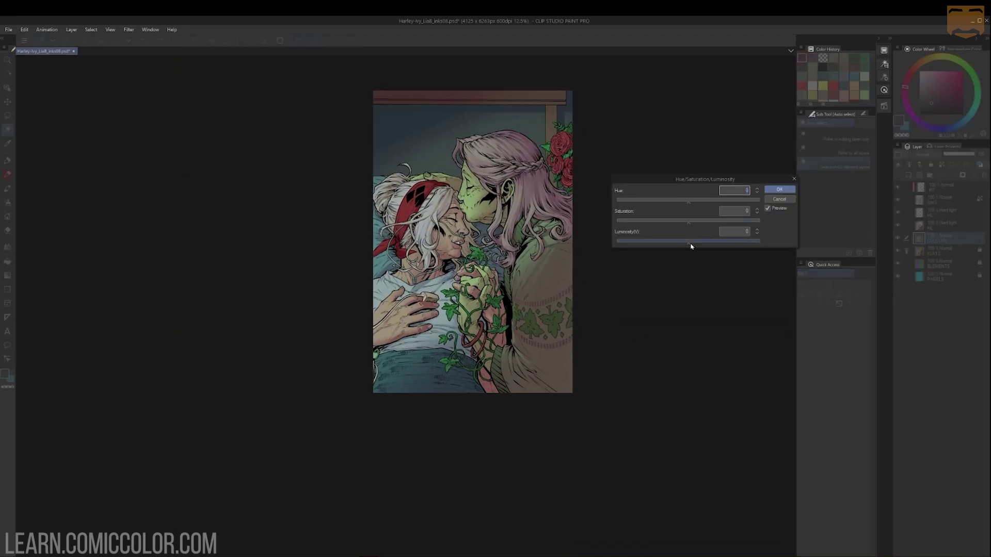
mouse_move(692, 246)
left_mouse_down()
mouse_move(703, 246)
mouse_move(692, 247)
left_mouse_up()
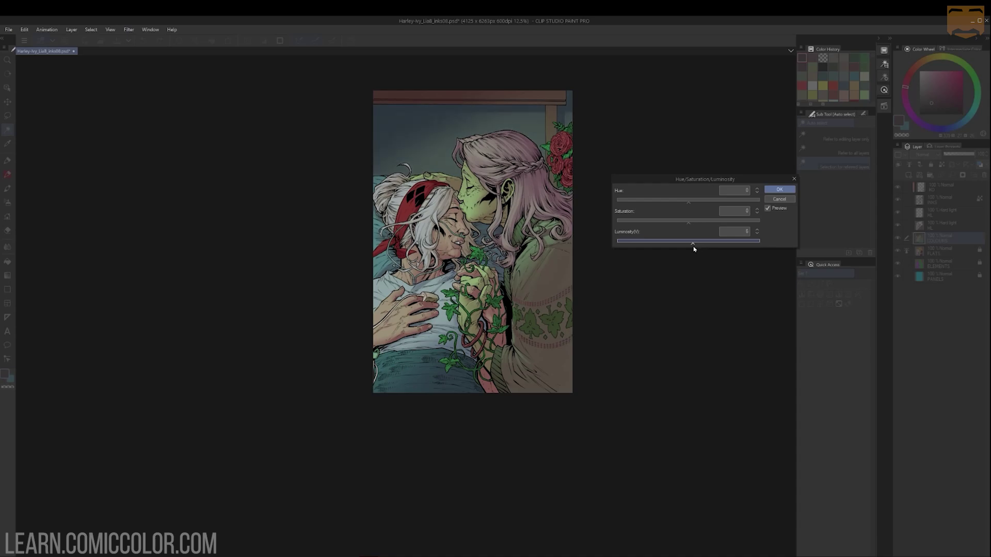
key("Return")
Step: Select the long pink hair, activate the upper Hard light HL layer and choose a grey airbrush colour
left_click(495, 202, "ctrl")
left_click_drag(488, 128, 504, 147)
left_click(504, 148)
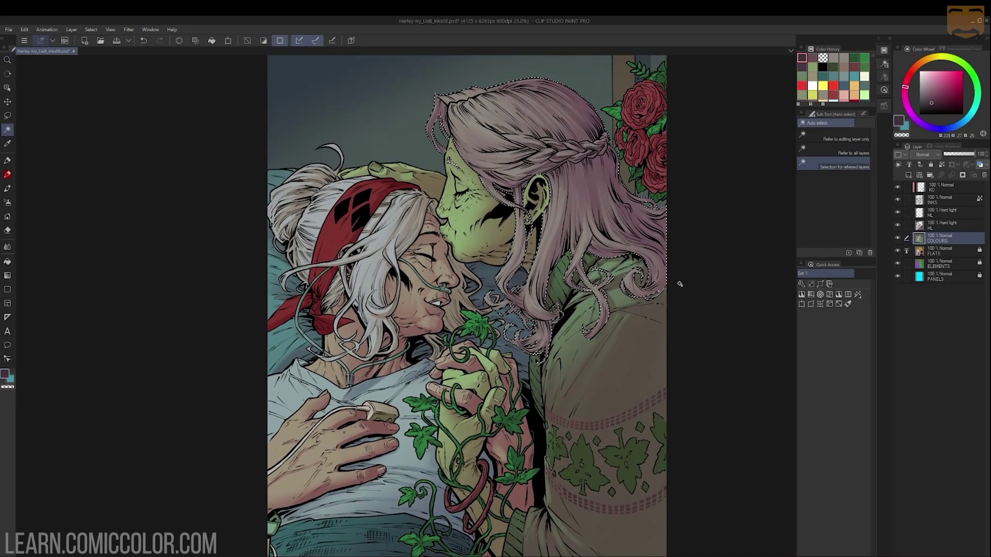
left_click(930, 215)
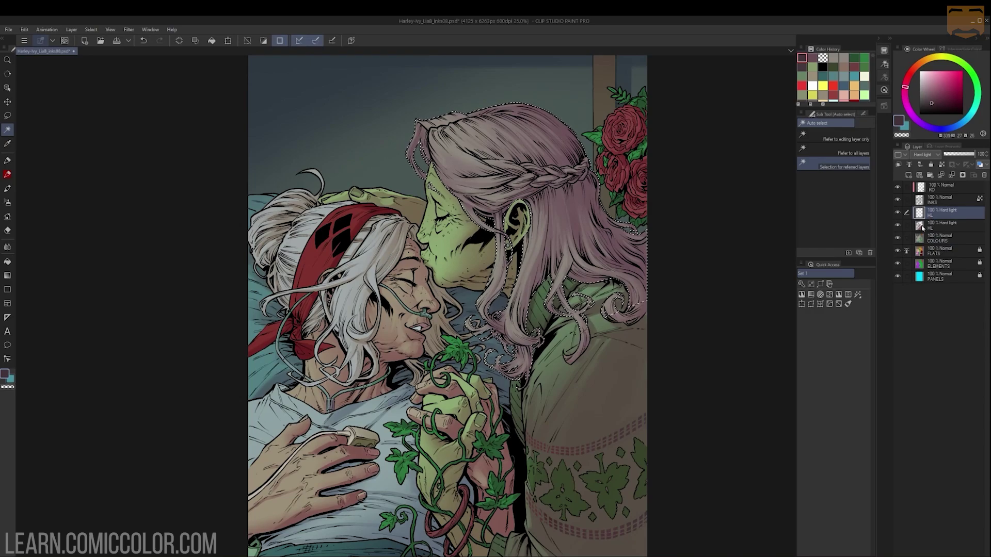
key("ctrl+space")
left_click(589, 201, "ctrl")
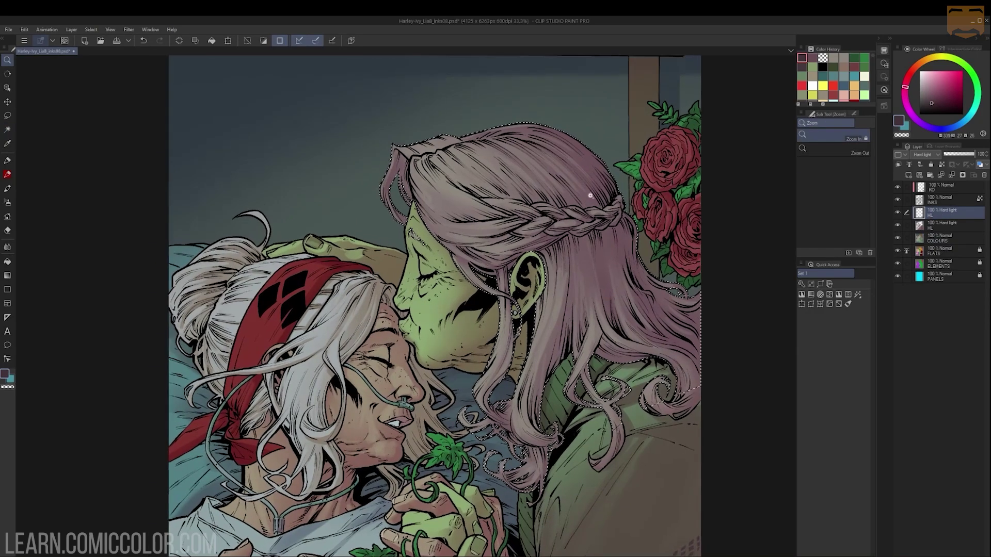
left_click(586, 205, "ctrl")
key("b")
left_click(832, 58)
key("ctrl+space")
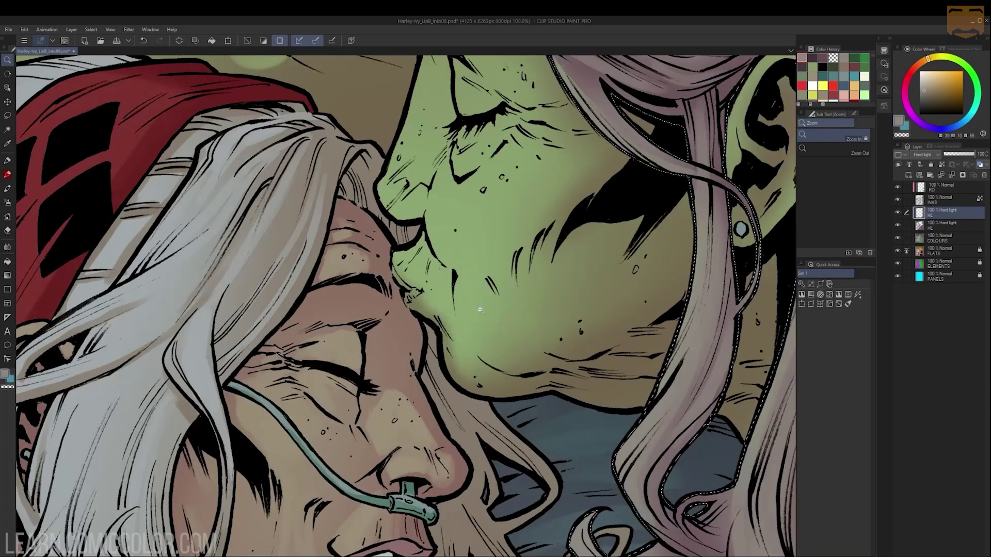
Step: Switch to the COLOURS layer, sample the green of the kissing figure's face and select the green skin areas
key("b")
key("alt+bracketleft")
key("alt+bracketleft")
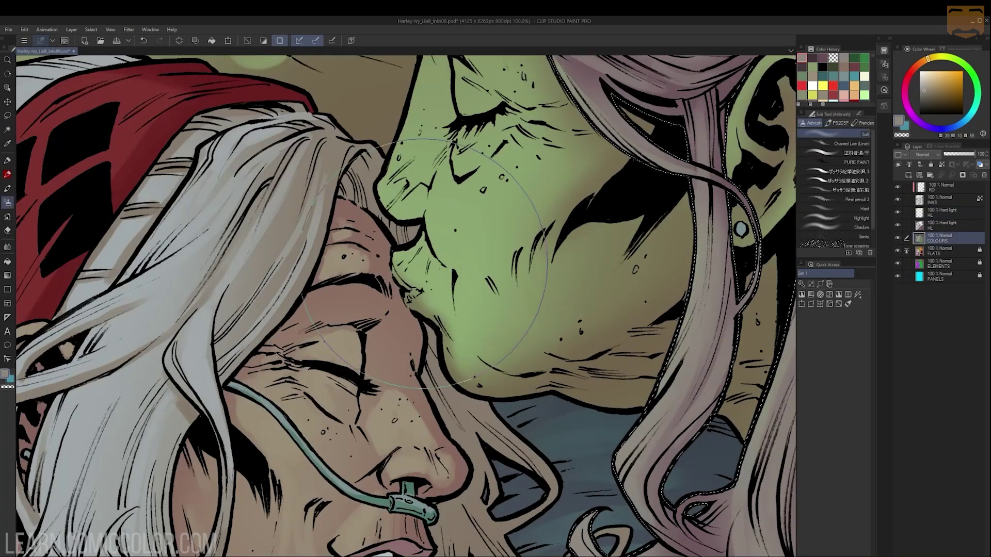
left_click(420, 269, "alt")
key("p")
left_click(404, 271, "alt")
key("b")
key("ctrl+d")
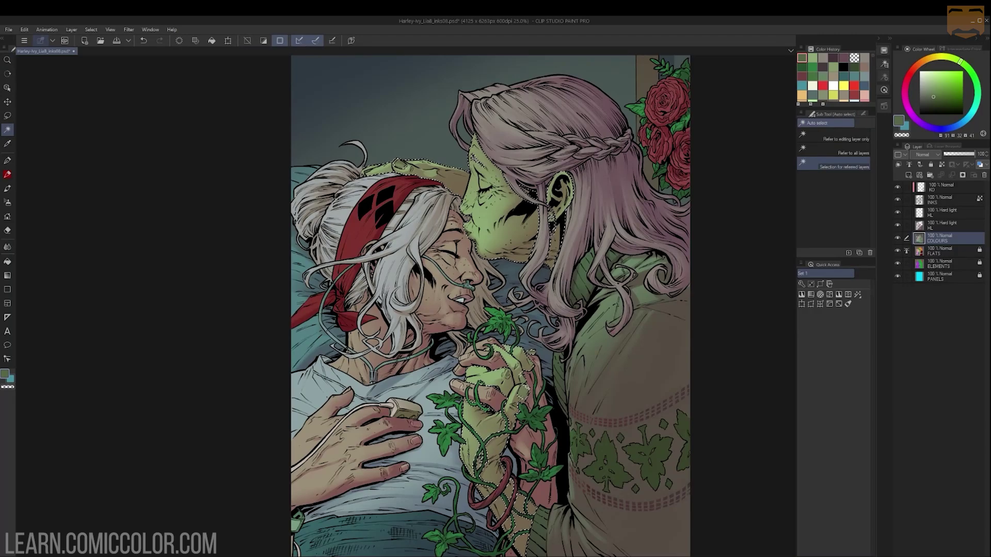
Step: Shift the green skin's tones on the lower Hard light HL layer to hue about 90, saturation about -10 and luminosity about -23
key("ctrl+d")
left_click(941, 226)
key("ctrl+u")
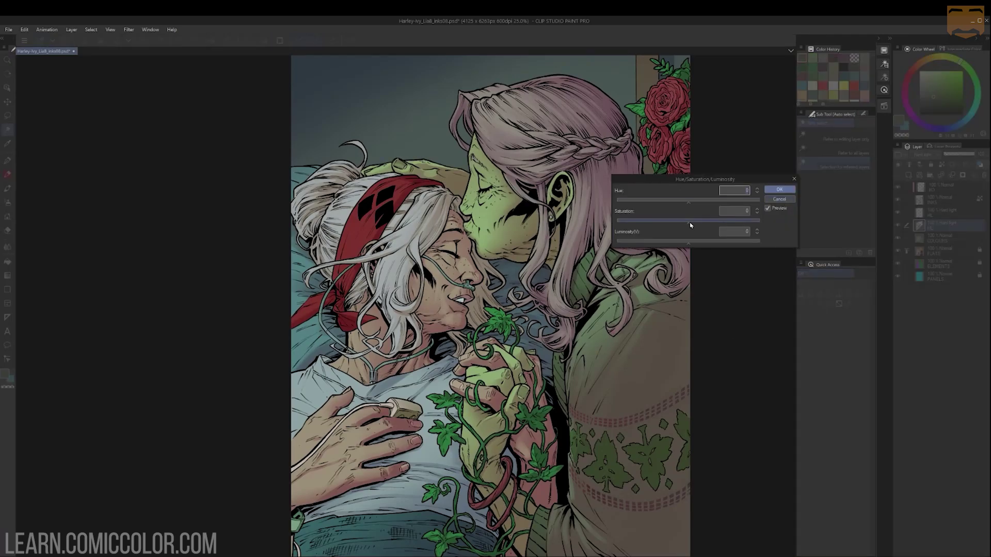
left_click_drag(690, 223, 684, 247)
left_click_drag(688, 201, 710, 207)
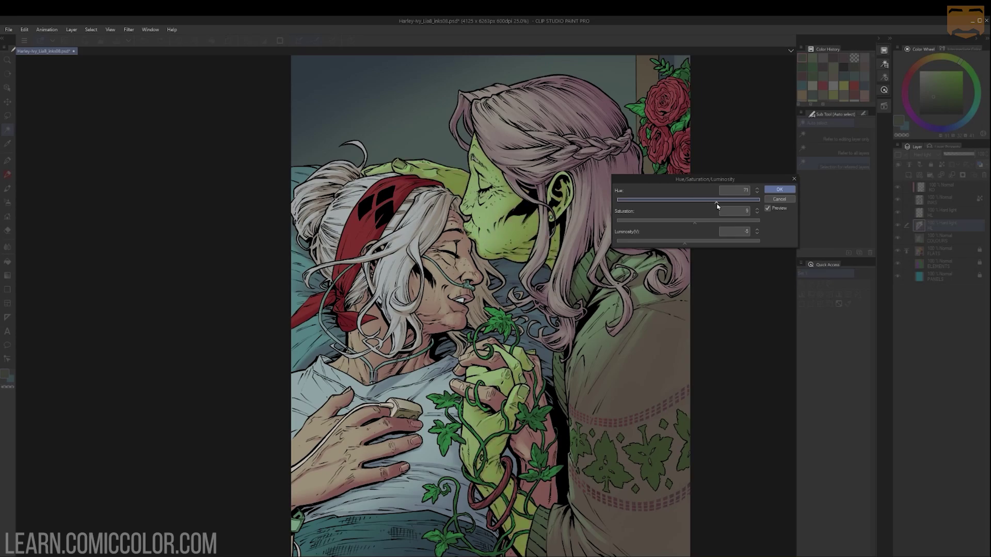
left_click_drag(684, 243, 720, 205)
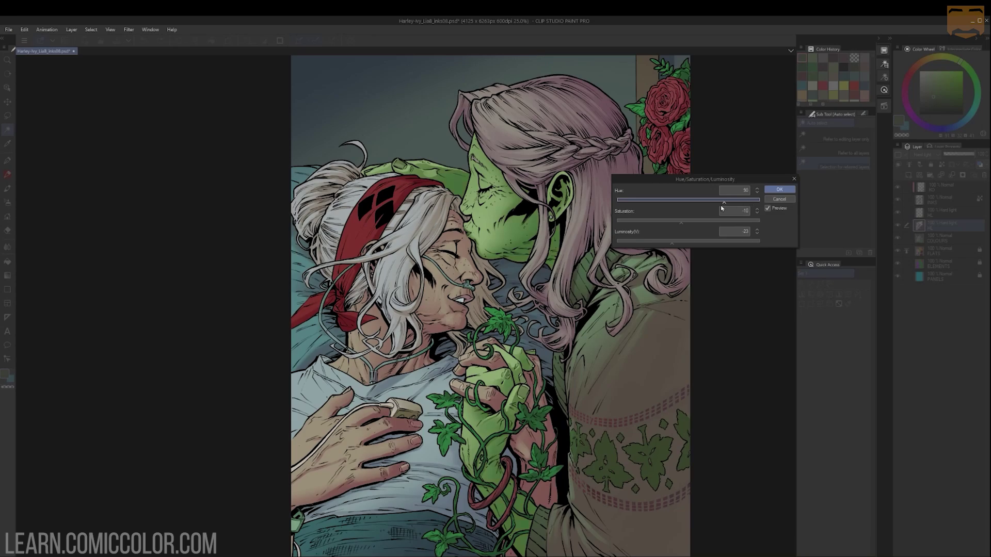
left_click(787, 188)
Step: Set up the PURE PAINT brush with a pale cream colour on the upper Hard light HL layer
left_click(620, 301, "alt")
left_click(608, 327, "ctrl")
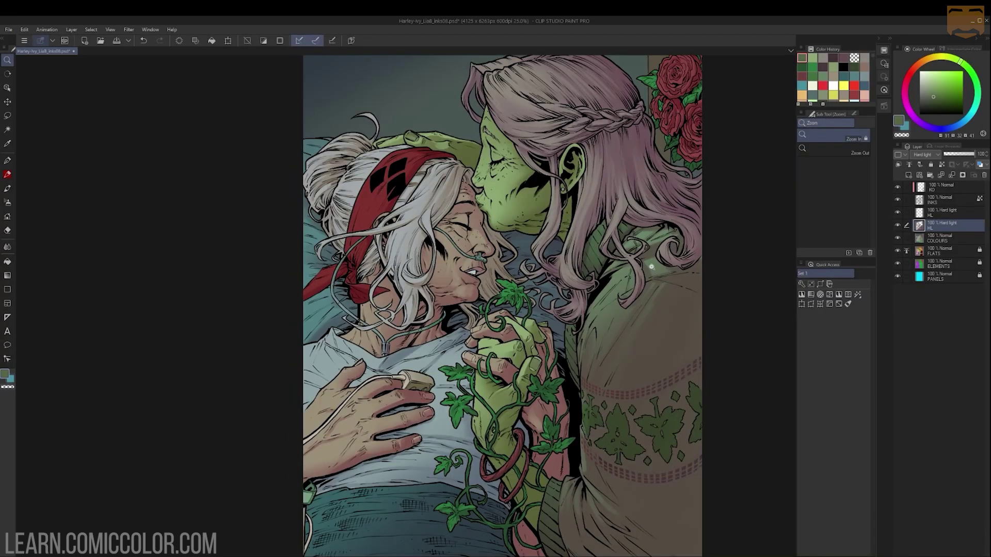
left_click(630, 166, "ctrl")
left_click_drag(639, 159, 565, 317)
left_click(565, 317, "ctrl")
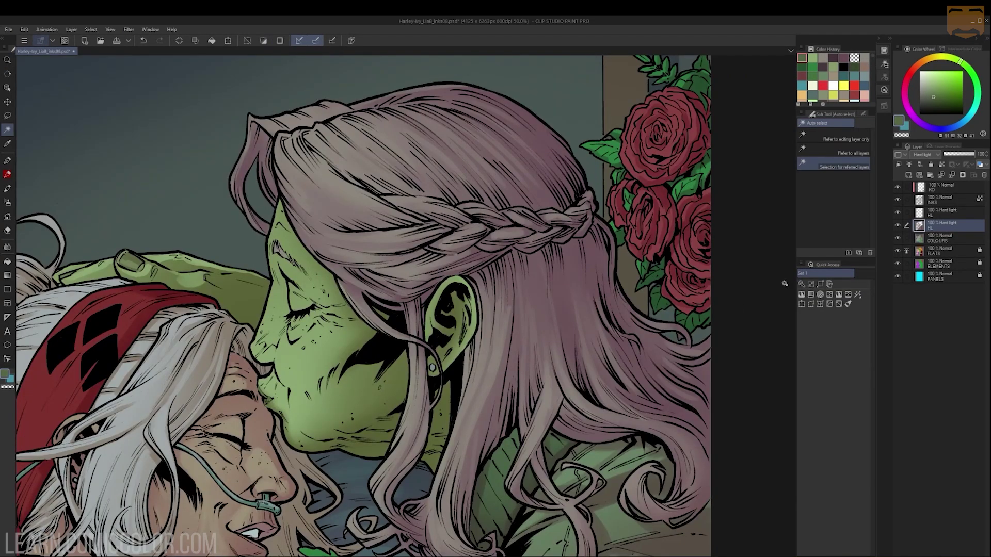
left_click(939, 214)
left_click(897, 213, "alt")
left_click(898, 214, "alt")
key("b")
left_click(348, 194, "alt")
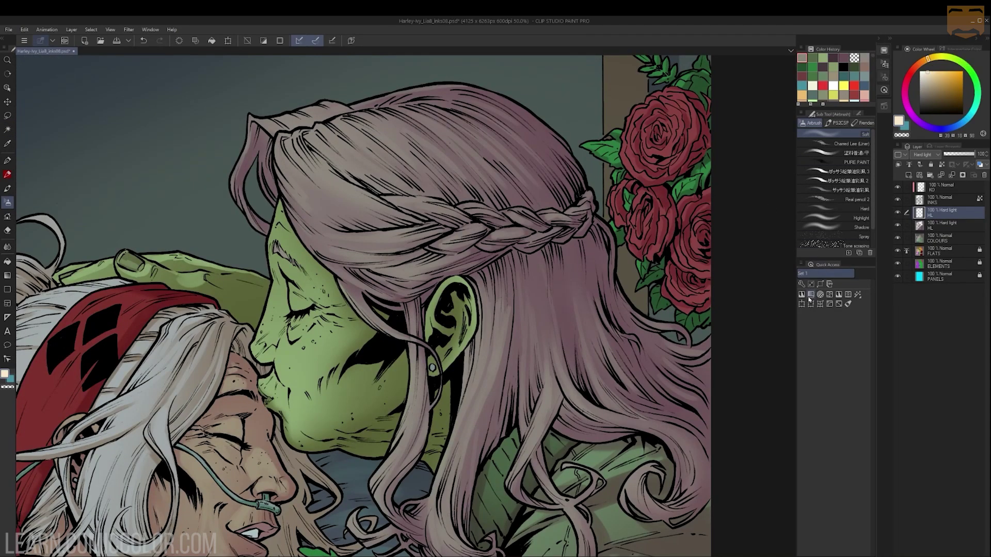
left_click(856, 162)
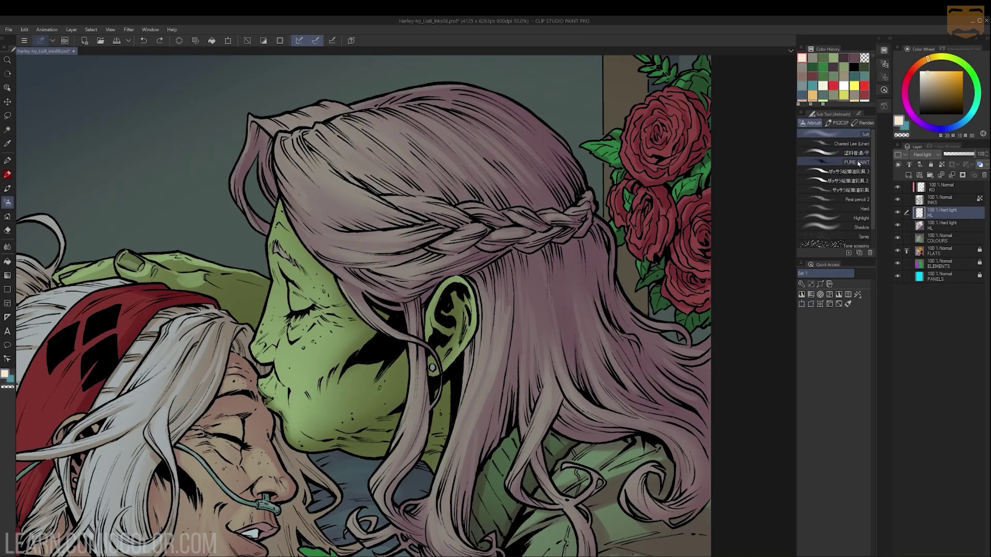
Step: Paint cream highlight strokes on the pink hair's crown and front locks, undoing the last two strokes
mouse_move(326, 173)
left_mouse_down()
mouse_move(390, 204)
mouse_move(363, 200)
left_mouse_up()
mouse_move(282, 164)
left_mouse_down()
mouse_move(309, 192)
mouse_move(312, 233)
mouse_move(372, 117)
left_mouse_up()
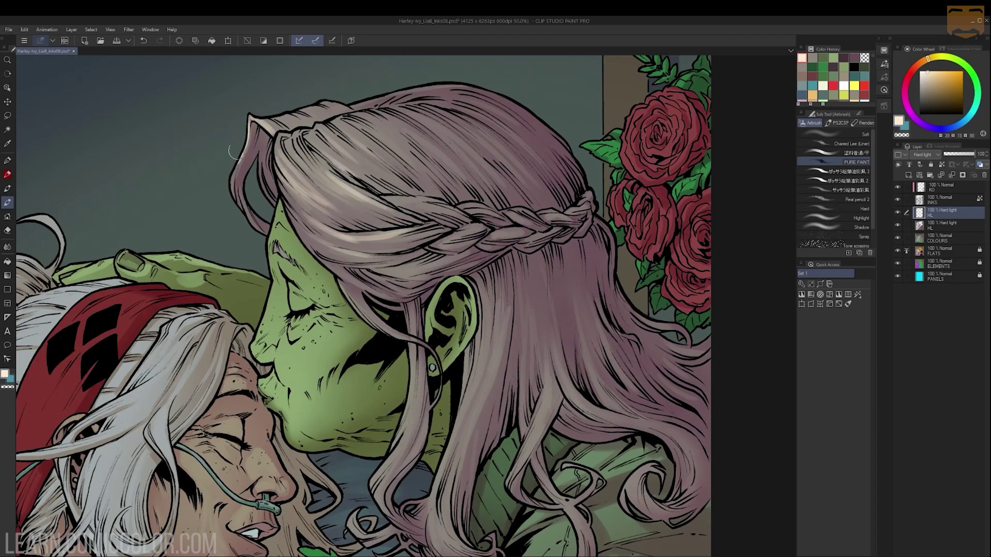
left_click_drag(232, 151, 234, 209)
mouse_move(274, 129)
left_mouse_down()
mouse_move(276, 175)
mouse_move(316, 244)
mouse_move(305, 240)
mouse_move(334, 205)
mouse_move(379, 304)
left_mouse_up()
left_click_drag(348, 295, 392, 331)
left_click_drag(354, 264, 353, 194)
key("ctrl+z")
key("ctrl+z")
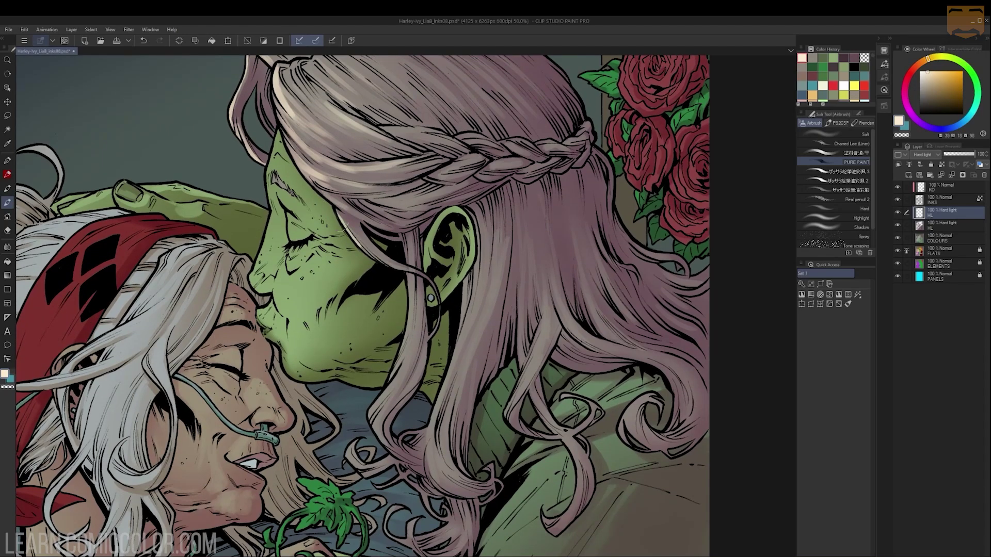
Step: Paint highlights down the loose pink lock in front of the ear, undoing unwanted strokes and repainting them
mouse_move(343, 227)
left_mouse_down()
mouse_move(401, 271)
mouse_move(404, 335)
left_mouse_up()
left_click_drag(406, 294, 397, 374)
key("ctrl+z")
key("ctrl+z")
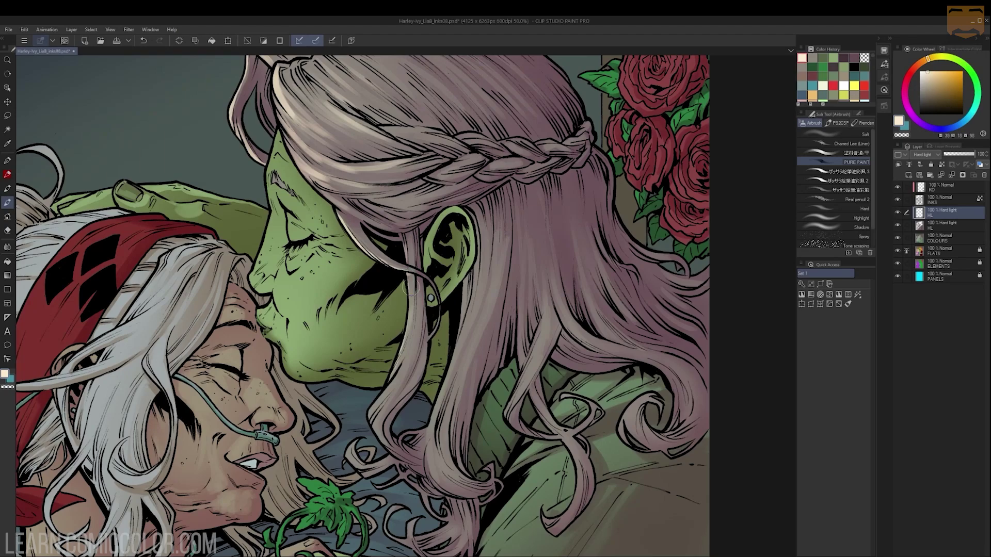
left_click_drag(410, 288, 397, 373)
left_click_drag(417, 296, 379, 408)
left_click_drag(395, 362, 371, 422)
left_click_drag(397, 384, 375, 431)
Step: Paint highlights along the pink strands below and behind the ear and on the curls at their ends
key("ctrl+space")
left_click_drag(469, 313, 459, 294)
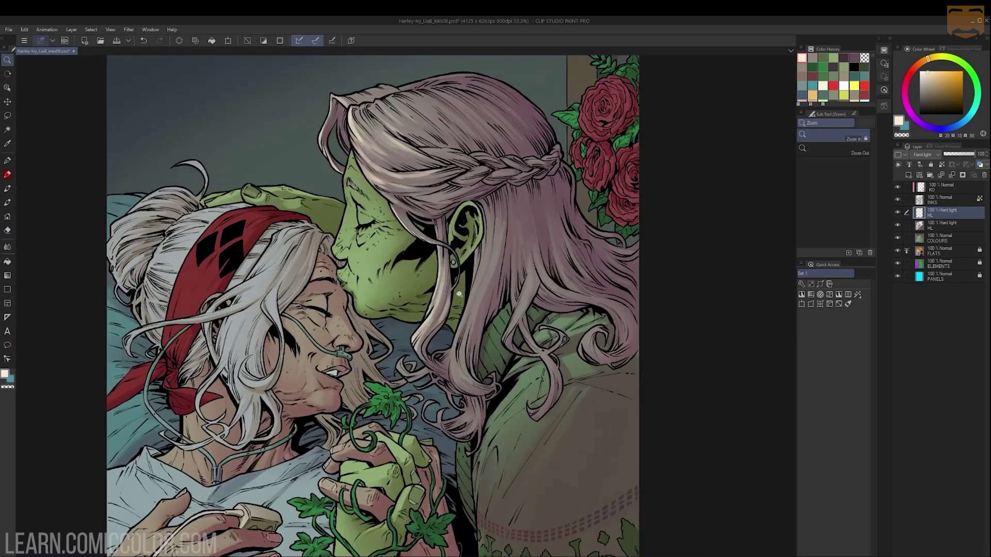
left_click_drag(480, 242, 470, 302)
mouse_move(484, 261)
left_mouse_down()
mouse_move(459, 343)
mouse_move(468, 337)
left_mouse_up()
key("ctrl+space")
left_click(454, 356)
left_click_drag(461, 289, 489, 366)
mouse_move(455, 340)
left_mouse_down()
mouse_move(467, 364)
mouse_move(412, 402)
left_mouse_up()
left_click_drag(434, 391, 467, 421)
left_click_drag(493, 381, 492, 394)
key("space")
left_click_drag(547, 243, 535, 276)
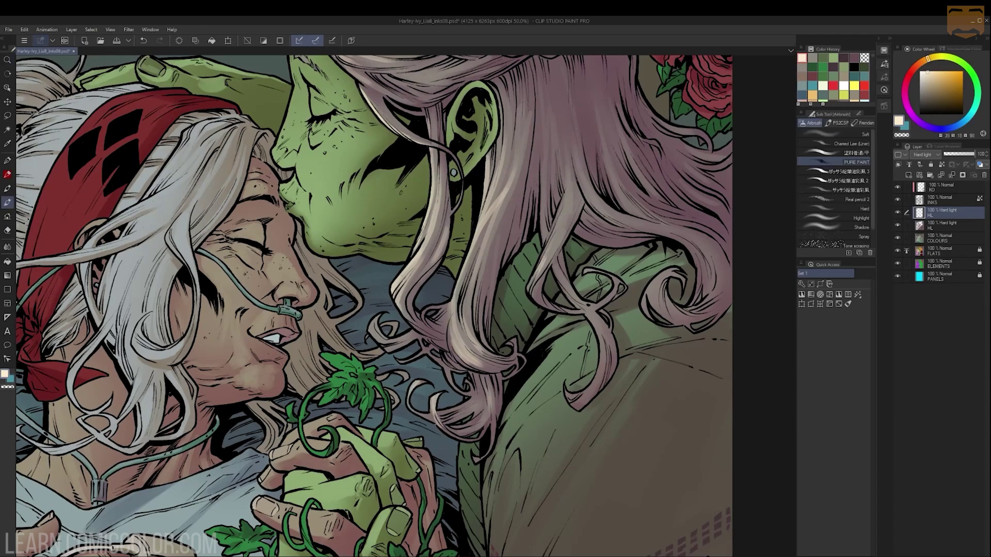
left_click_drag(579, 171, 596, 203)
Step: Paint cream highlights on the braid across the back of the pink hair
key("space")
mouse_move(495, 155)
left_mouse_down()
mouse_move(578, 308)
mouse_move(598, 319)
left_mouse_up()
left_click_drag(515, 237, 572, 245)
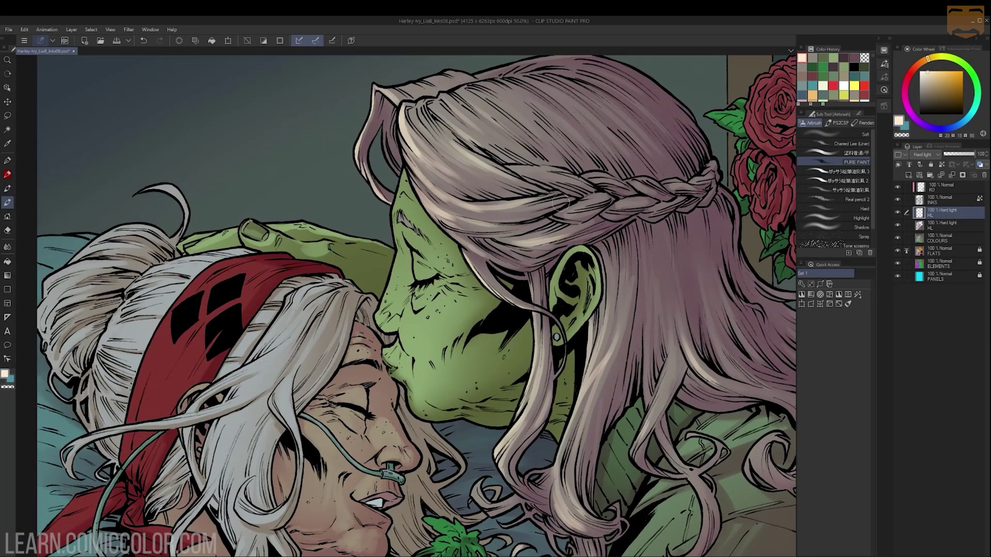
mouse_move(560, 203)
left_mouse_down()
mouse_move(569, 169)
mouse_move(581, 200)
mouse_move(603, 181)
mouse_move(643, 202)
mouse_move(629, 182)
mouse_move(680, 184)
left_mouse_up()
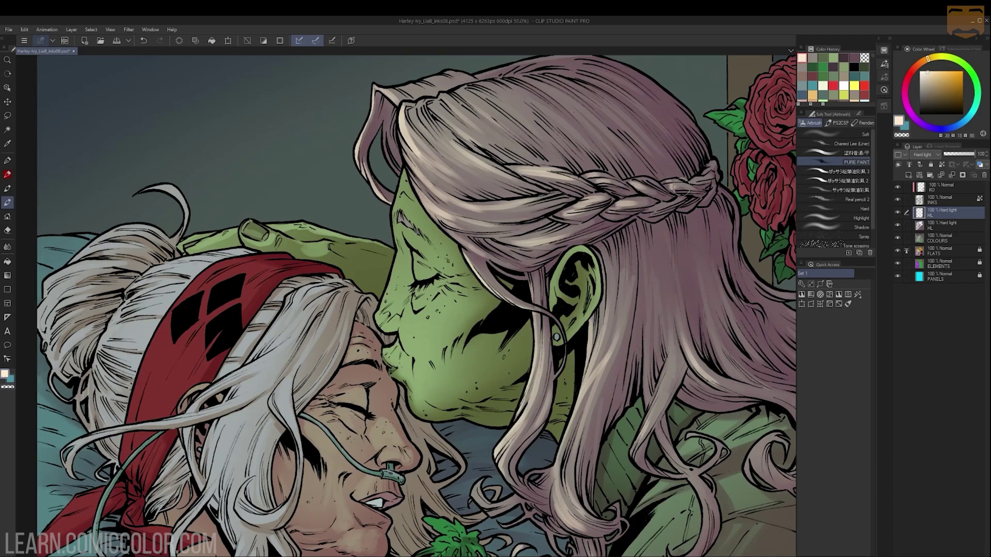
Step: Select the reclining woman's white hair and brighten its upper and front areas with the Soft airbrush
key("ctrl+space")
left_click_drag(583, 191, 582, 508)
left_click_drag(529, 237, 528, 82)
key("w")
left_click(484, 224)
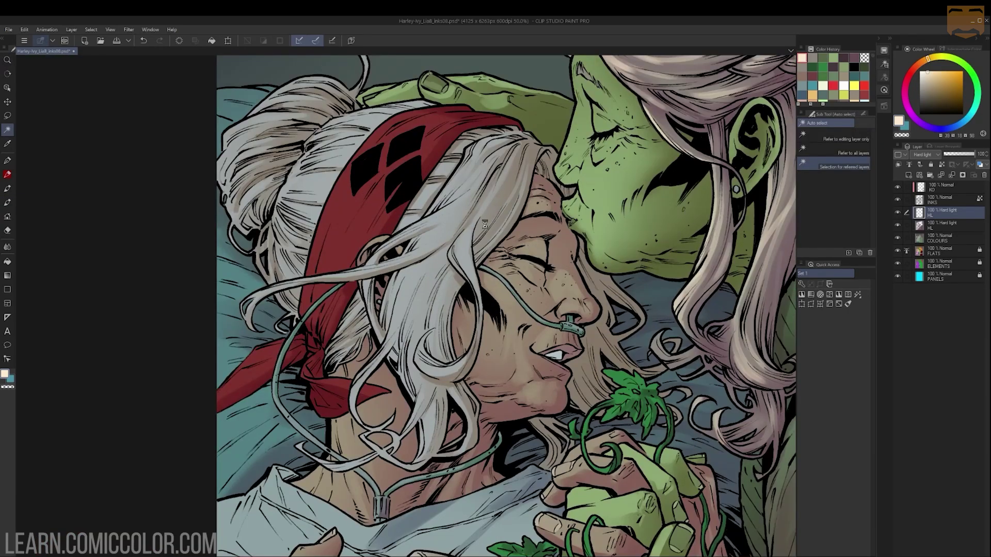
left_click(485, 222)
key("b")
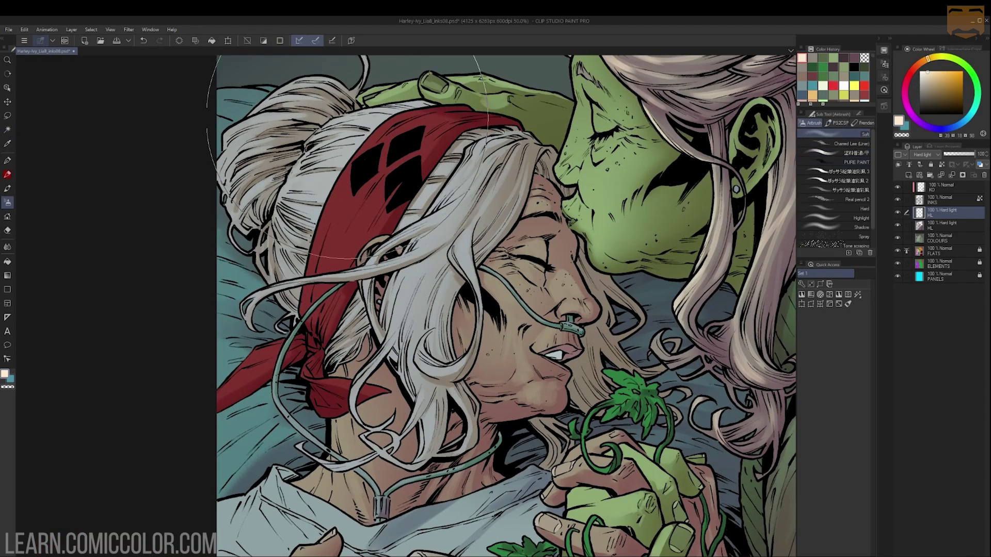
left_click(482, 187, "alt")
left_click_drag(365, 165, 379, 141)
left_click_drag(444, 196, 453, 306)
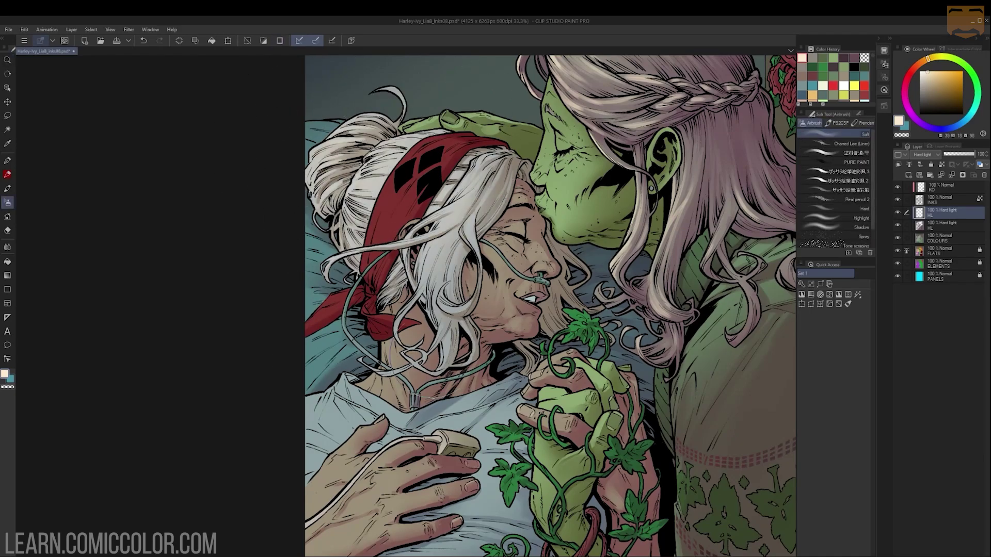
Step: Paint crisp PURE PAINT highlights on the white hair's front strands and the long wisp crossing the red headband
left_click(549, 309, "alt")
left_click(482, 234, "ctrl")
left_click(498, 233, "ctrl")
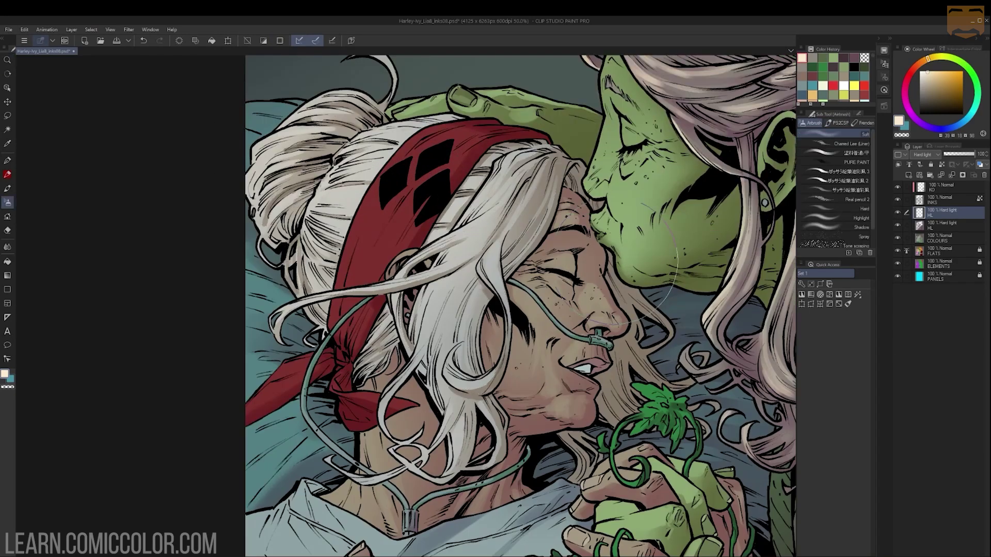
left_click(846, 162)
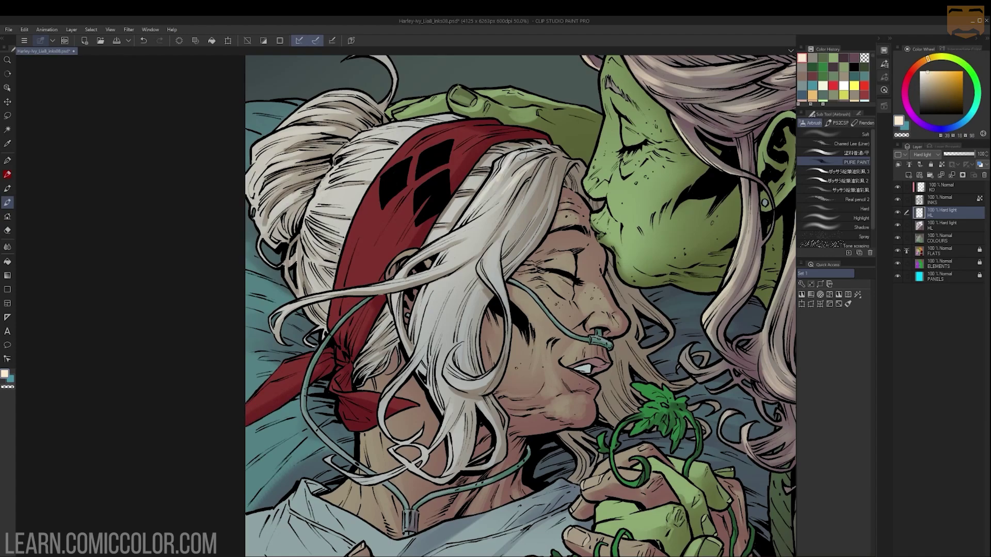
left_click_drag(491, 211, 407, 264)
left_click_drag(280, 309, 458, 256)
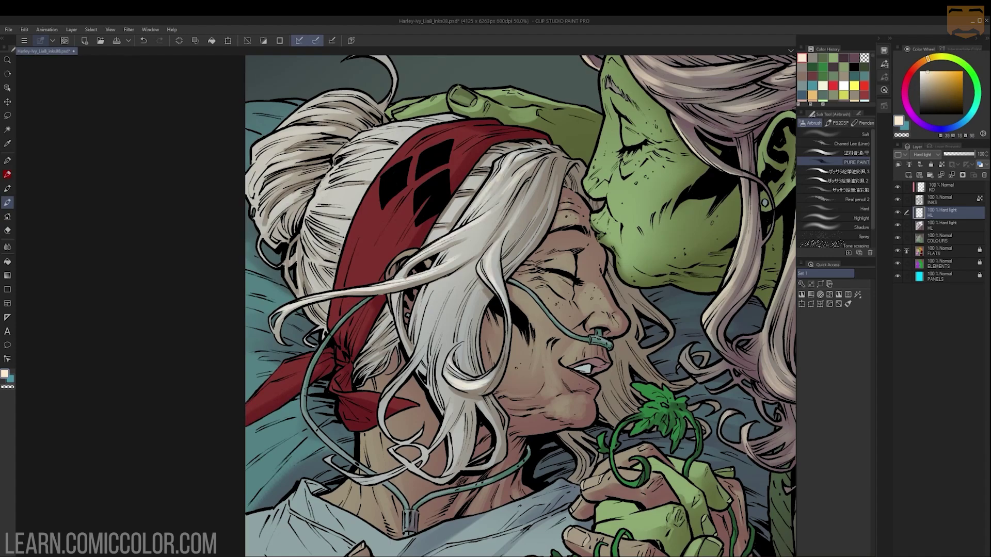
mouse_move(459, 283)
left_mouse_down()
mouse_move(437, 351)
mouse_move(448, 401)
left_mouse_up()
left_click_drag(442, 279, 382, 425)
Step: Add further highlight strokes to the white hair around the temple and along the hair behind the headband
left_click(555, 222, "alt")
left_click(555, 222, "alt")
left_click(573, 276, "ctrl")
left_click_drag(509, 225, 462, 275)
mouse_move(505, 202)
left_mouse_down()
mouse_move(474, 265)
mouse_move(478, 346)
left_mouse_up()
left_click_drag(427, 176, 391, 194)
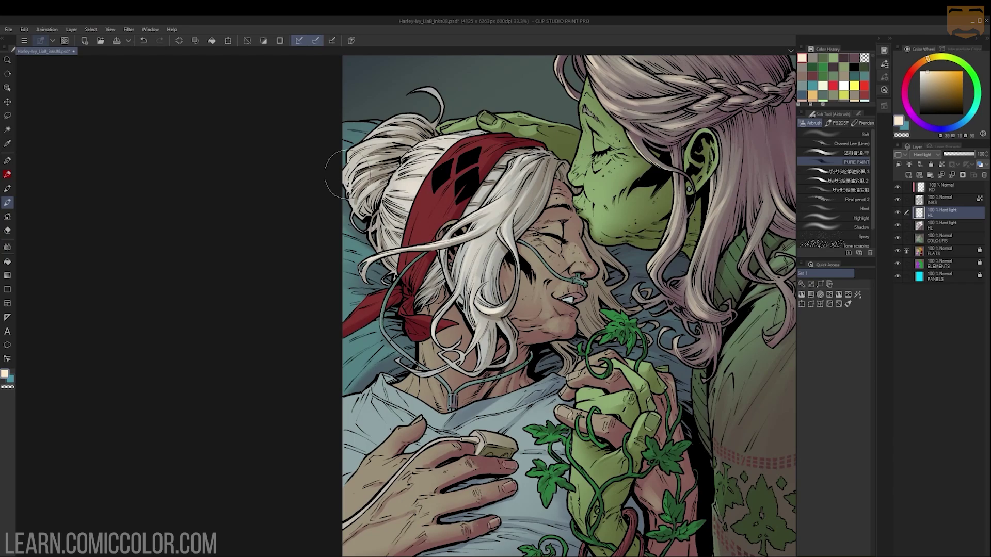
Step: Add highlight strokes to the white strands falling beside the reclining woman's cheek
scroll(570, 170, "up", 1)
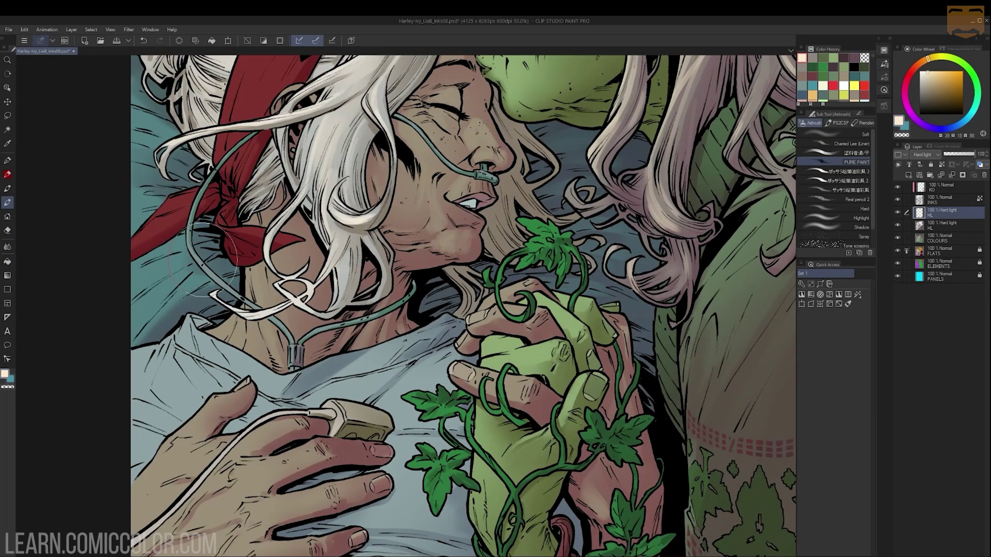
scroll(457, 289, "down", 1)
left_click_drag(421, 132, 369, 180)
left_click_drag(394, 101, 370, 157)
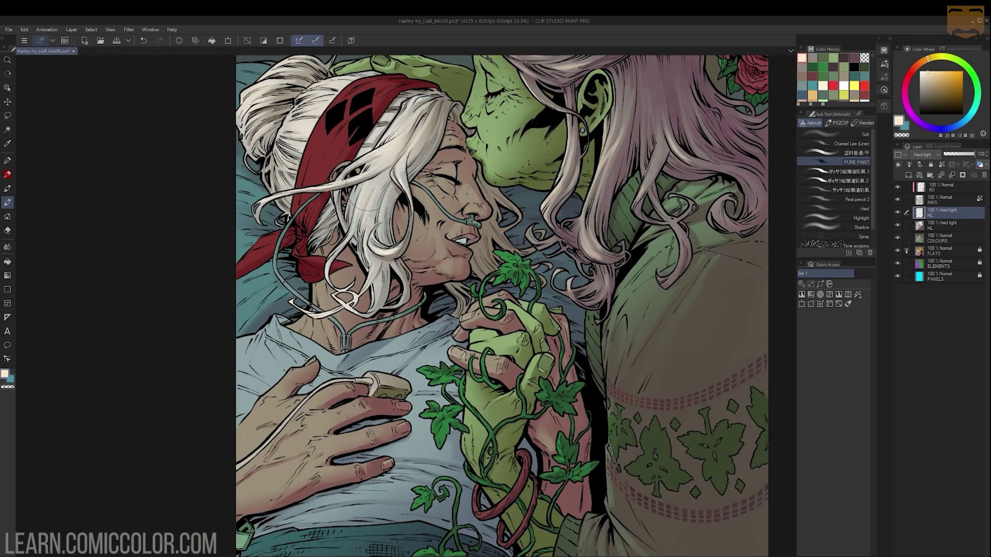
Step: Select the green-skinned woman's hair on the COLOURS layer and set its saturation to 13 and luminosity to 14
scroll(468, 198, "down", 3)
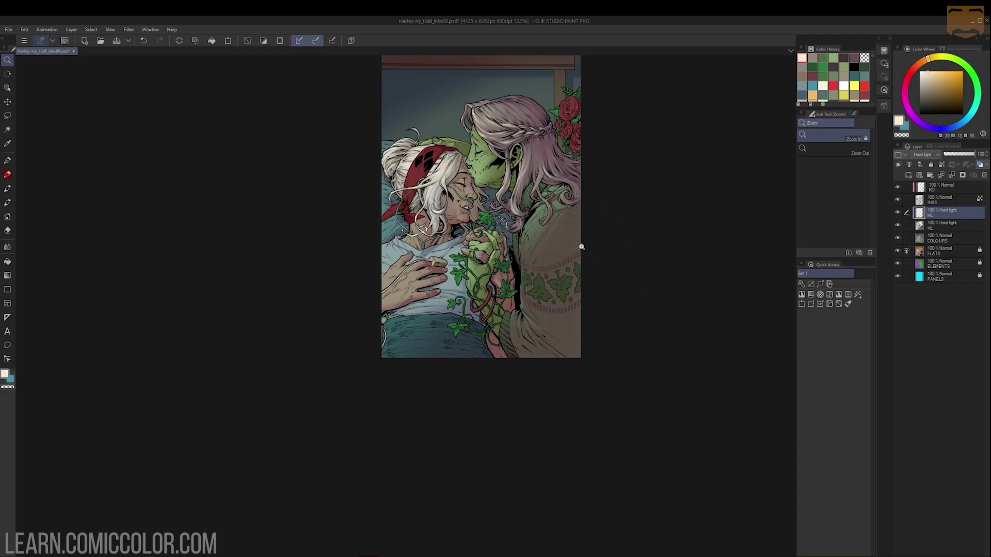
scroll(491, 198, "up", 2)
left_click_drag(492, 198, 477, 282)
key("w")
left_click(940, 239)
left_click(562, 124)
key("ctrl+u")
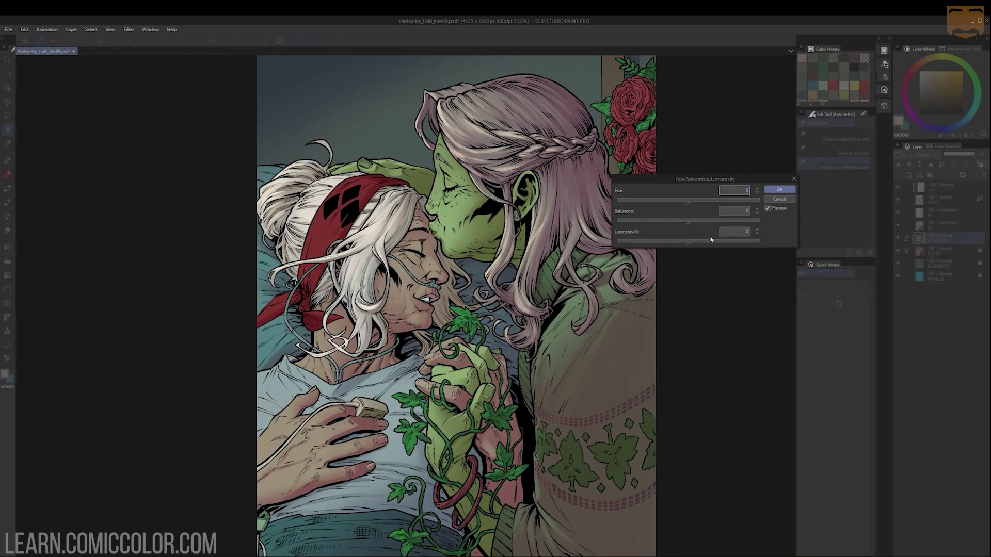
left_click_drag(711, 240, 698, 241)
left_click(698, 224)
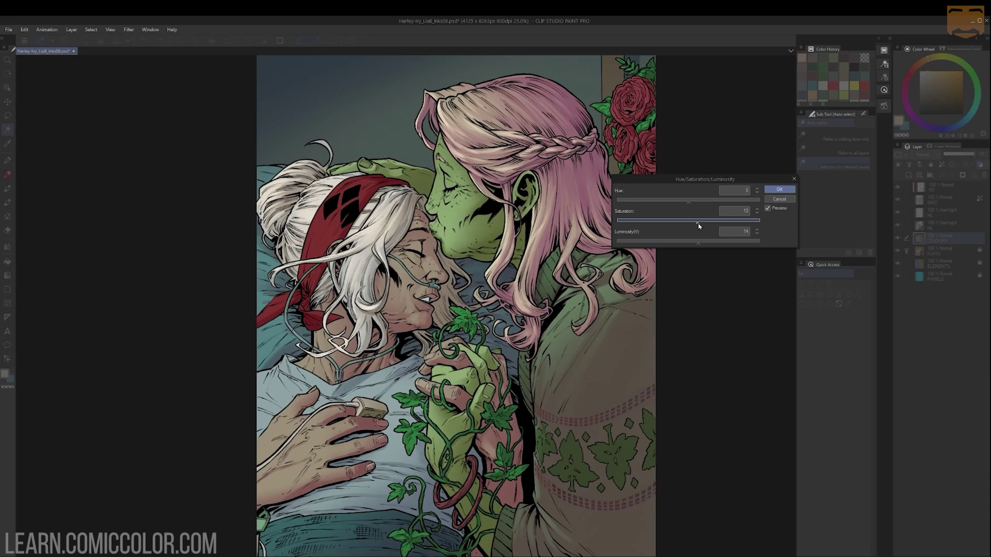
left_click(779, 191)
scroll(649, 186, "down", 2)
scroll(621, 251, "up", 3)
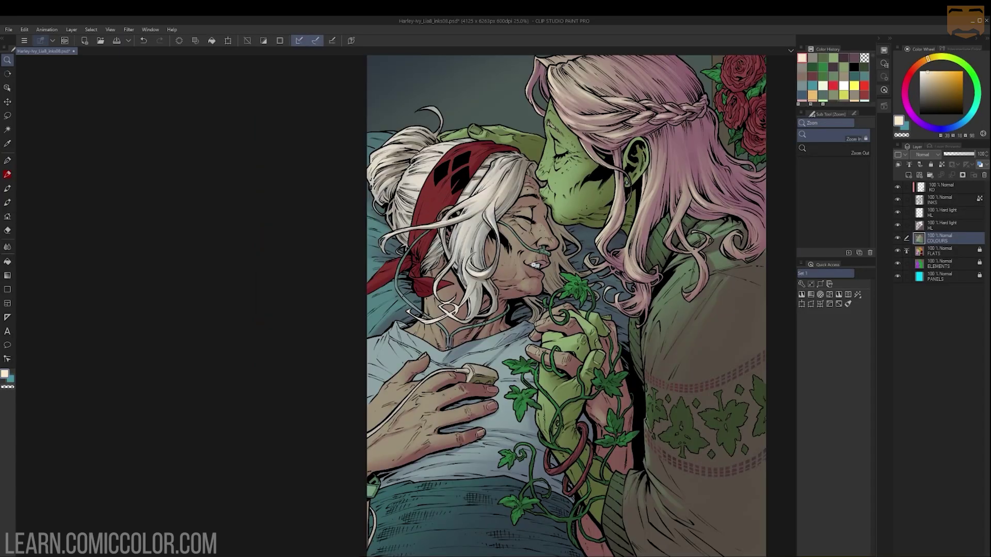
key("m")
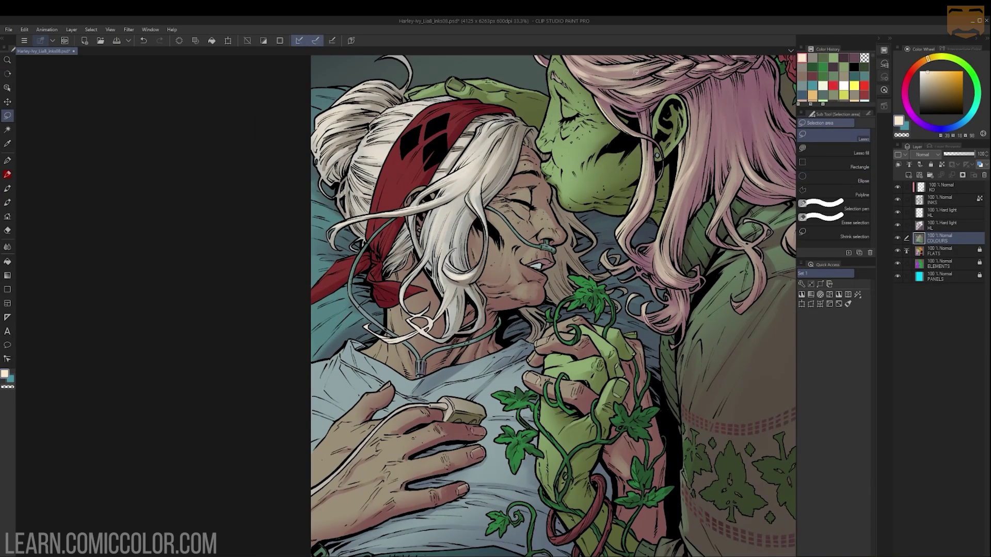
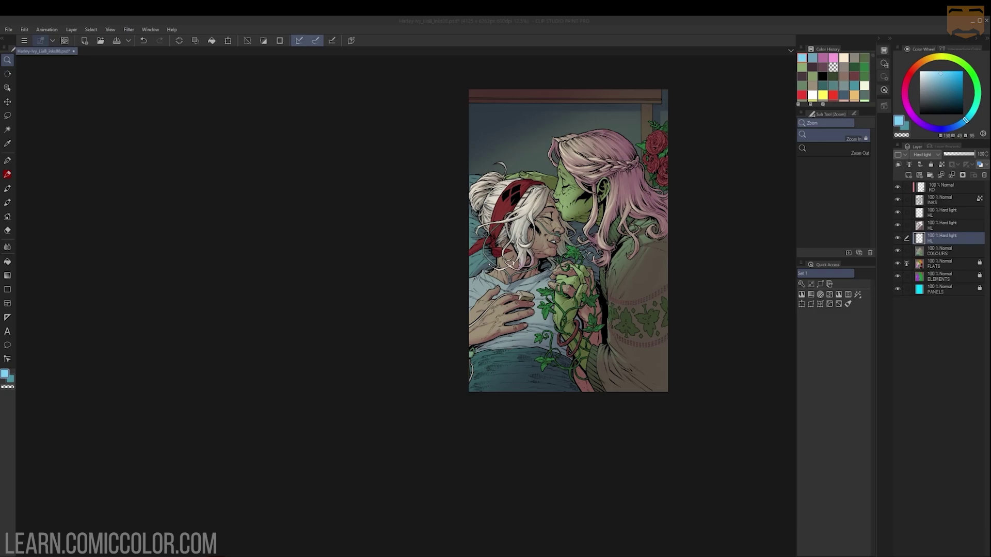
Step: Reduce the saturation of the middle hard-light HL layer
left_click_drag(568, 240, 526, 273)
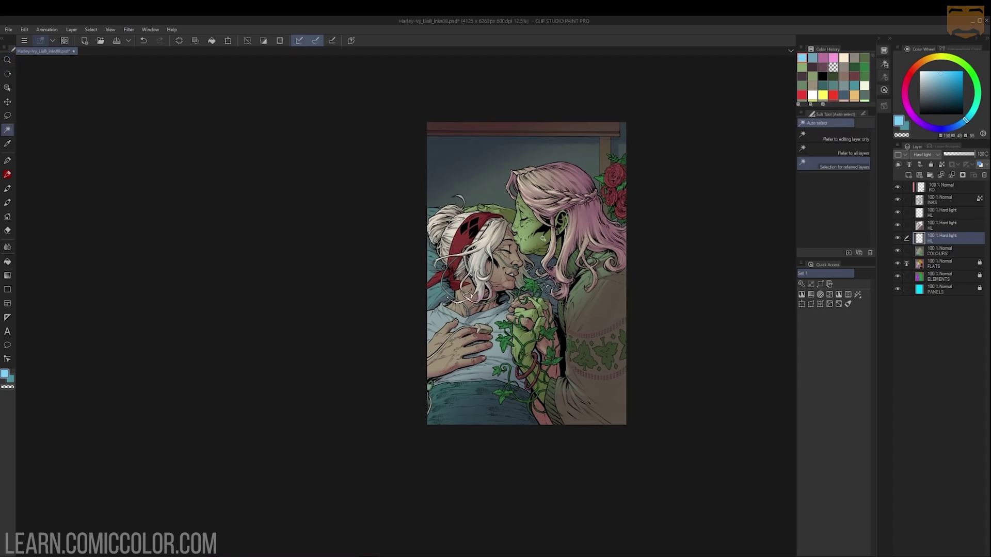
left_click(942, 226)
key("ctrl+u")
left_click_drag(689, 222, 706, 224)
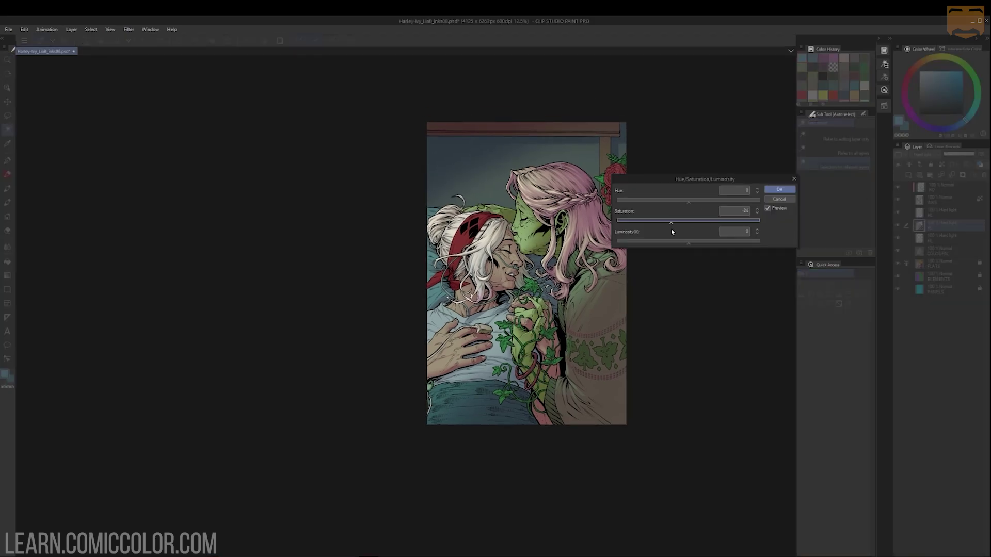
left_click(681, 206)
left_click(779, 190)
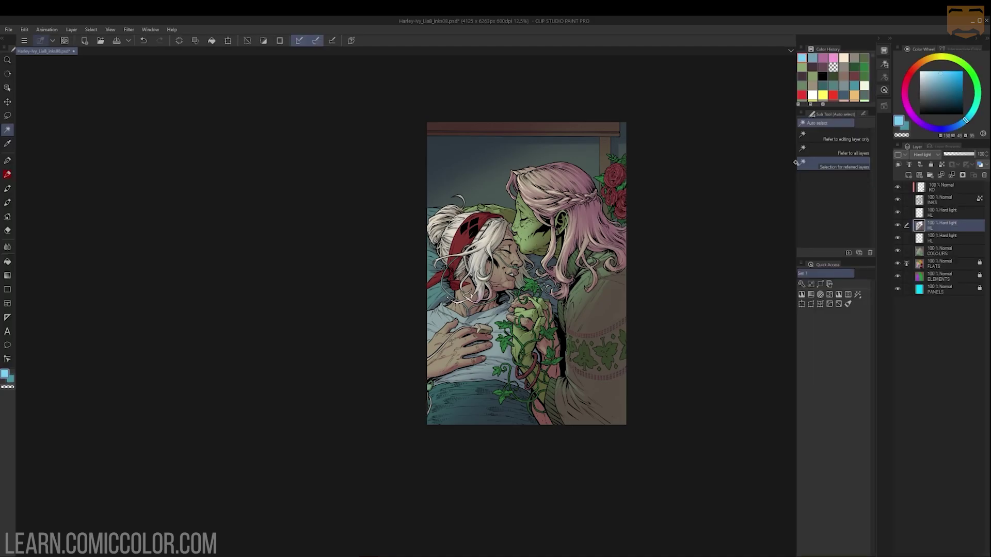
Step: Clear the selection and examine the uppermost HL layer's highlight strokes on their own before restoring the other layers
left_click_drag(513, 242, 562, 227)
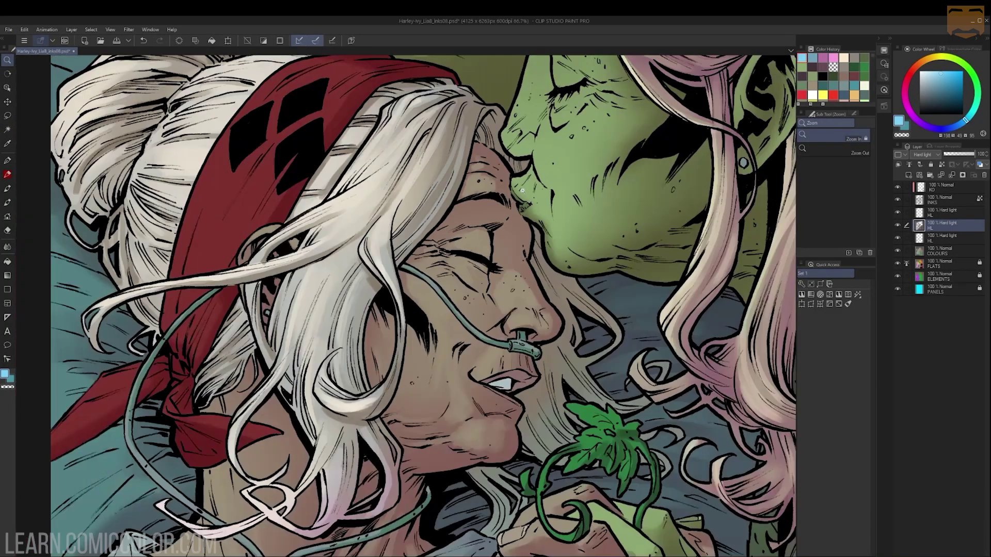
left_click(506, 202)
left_click_drag(454, 155, 542, 245)
scroll(505, 202, "down", 2)
key("ctrl+d")
key("b")
left_click(942, 212)
left_click(897, 213, "alt")
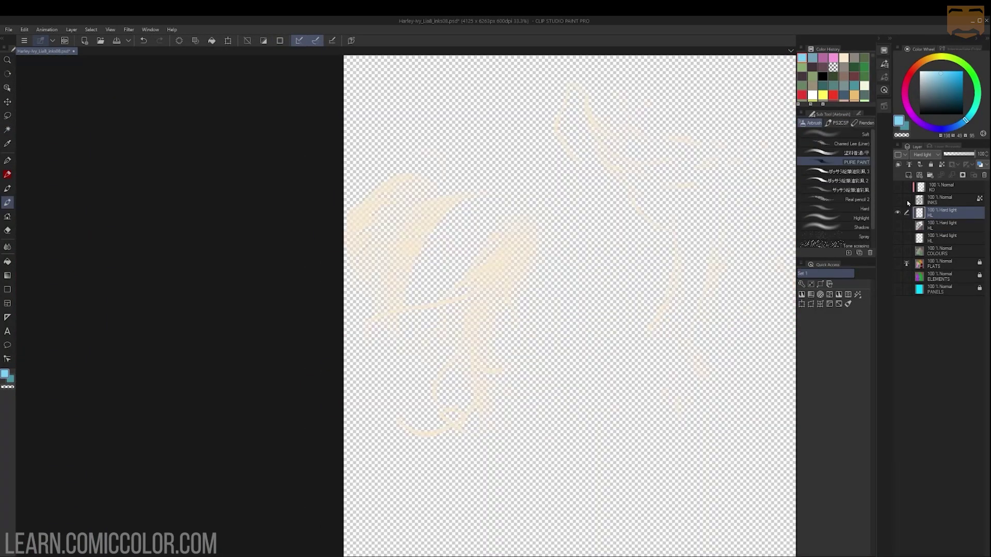
left_click(896, 213, "alt")
Step: Choose a muted red on the uppermost HL layer and brighten the red headband with the Soft airbrush
mouse_move(516, 201)
left_mouse_down()
mouse_move(447, 222)
mouse_move(417, 293)
left_mouse_up()
key("ctrl+z")
left_click(914, 68)
key("ctrl+z")
left_click(940, 82)
left_click_drag(460, 220, 413, 302)
key("ctrl+z")
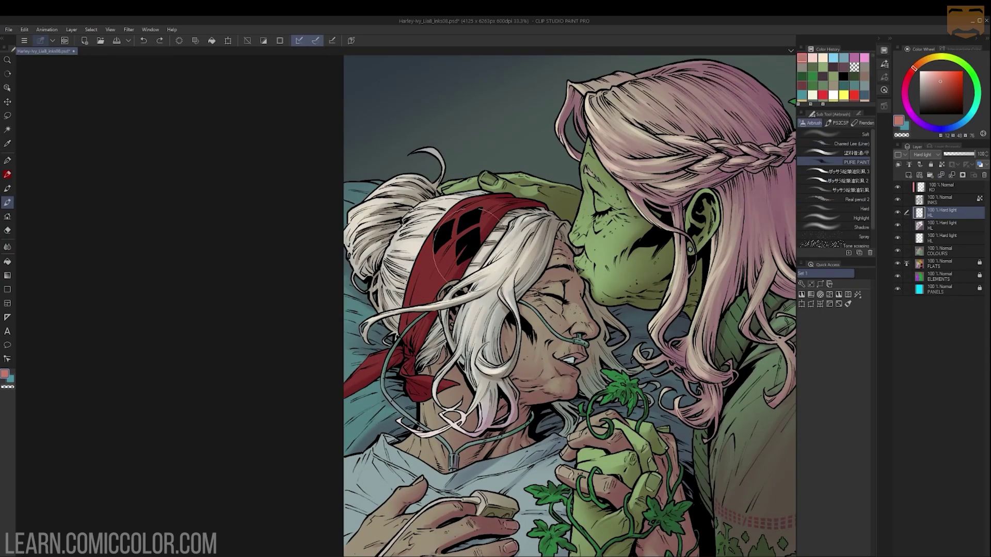
scroll(500, 256, "up", 1)
left_click(824, 137)
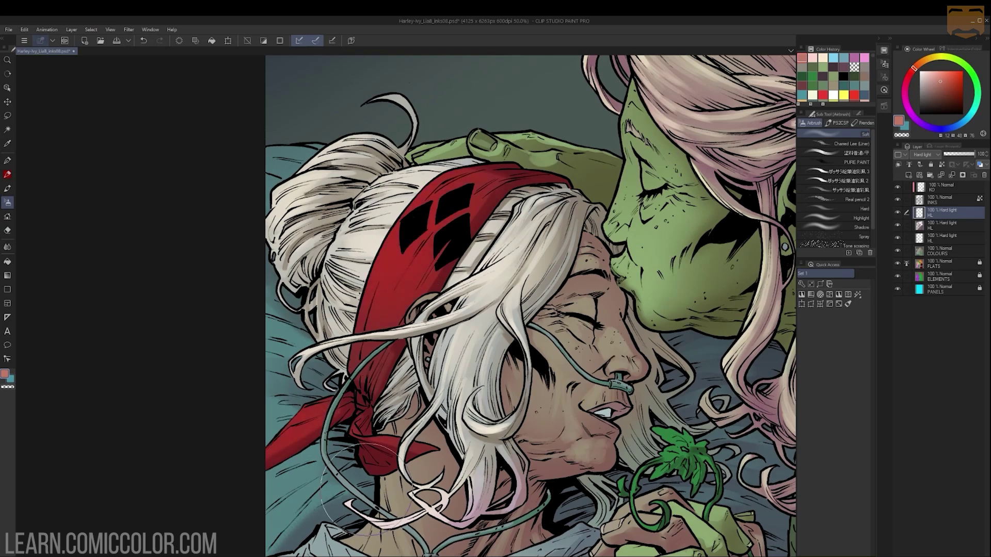
key("ctrl+space")
left_click(671, 295, "alt")
left_click(694, 232, "alt")
left_click(635, 268)
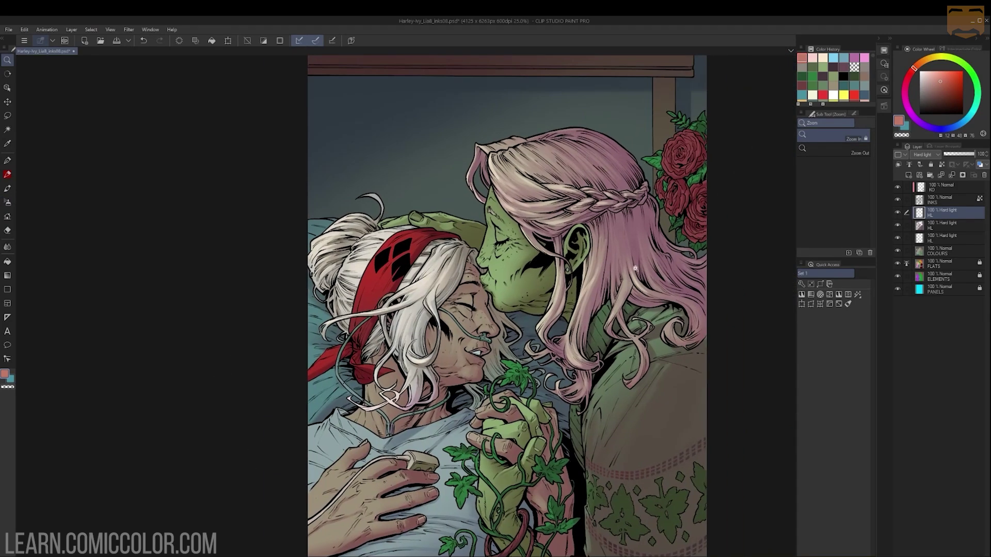
Step: Select the reclining woman's skin and hide the selection outline
key("ctrl+space")
left_click(427, 289)
left_click(362, 361)
key("w")
left_click(588, 294)
key("ctrl+space")
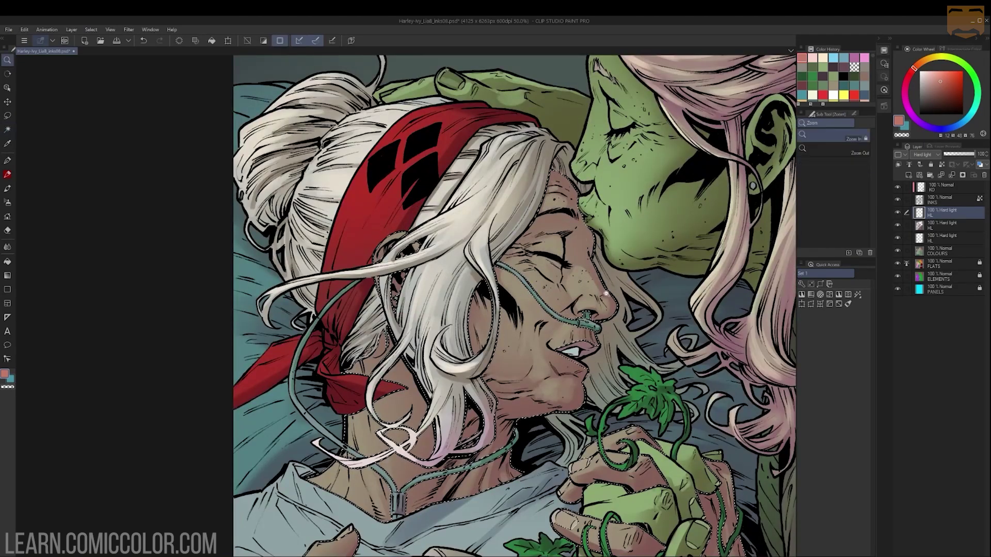
left_click(606, 294, "alt")
left_click(606, 293, "alt")
left_click_drag(606, 294, 582, 287)
key("ctrl+h")
Step: Raise the selected skin's saturation on the COLOURS layer and shift its hue slightly towards red
left_click(940, 251)
key("ctrl+u")
left_click_drag(689, 223, 702, 226)
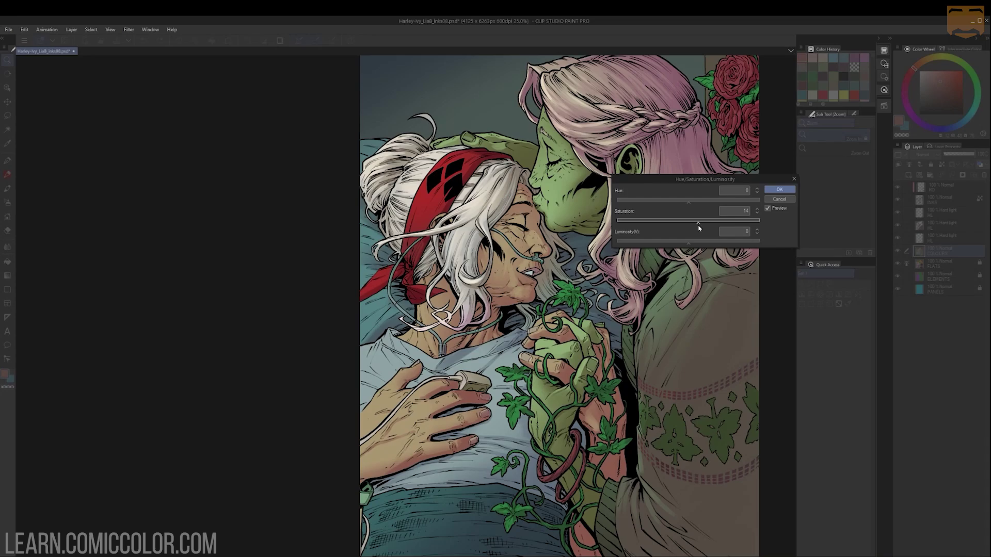
left_click_drag(689, 202, 686, 205)
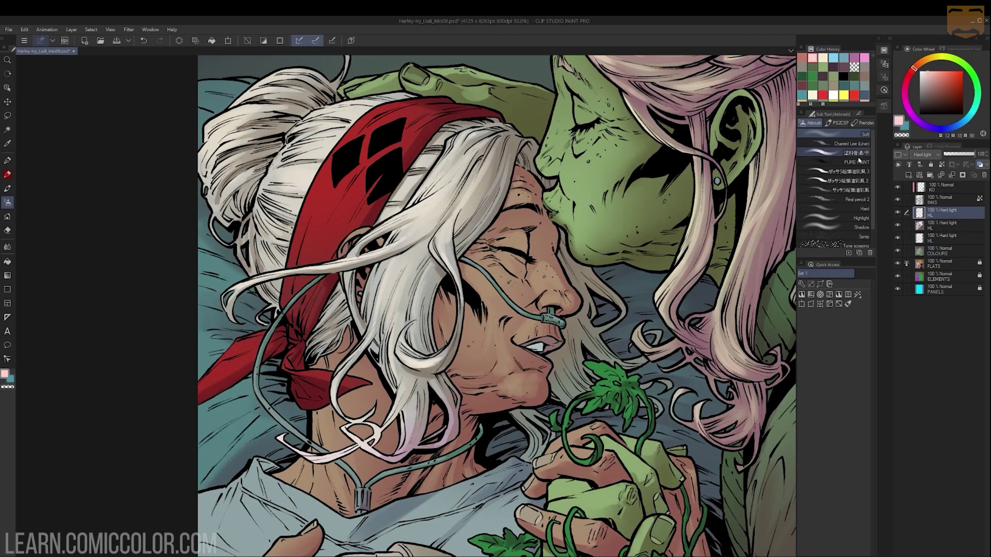
left_click(859, 161)
mouse_move(518, 172)
left_mouse_down()
mouse_move(527, 201)
mouse_move(517, 194)
left_mouse_up()
key("ctrl+z")
Step: Brush soft pale-pink highlights over the reclining woman's cheek, nose, chin and neck with the Soft airbrush
left_click(859, 135)
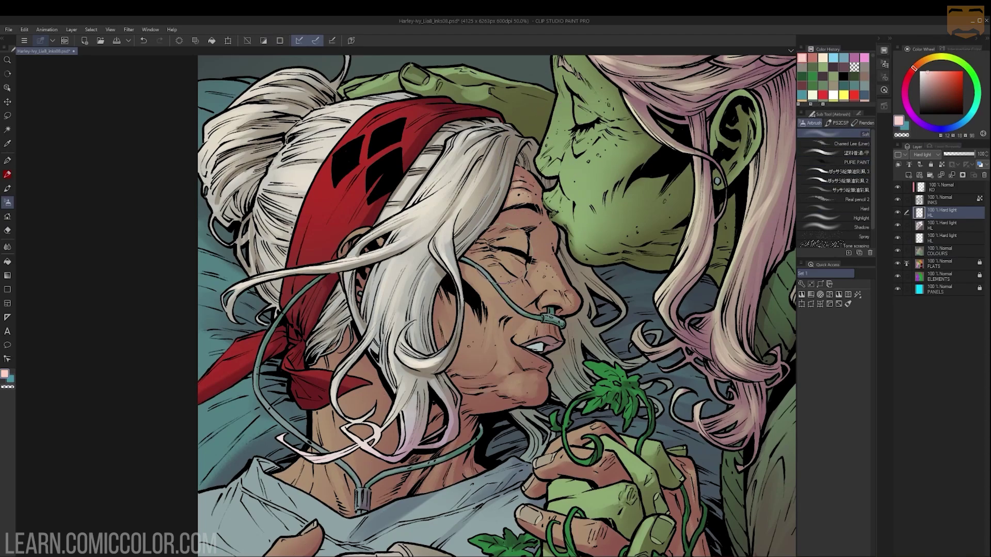
mouse_move(499, 253)
left_mouse_down()
mouse_move(489, 283)
mouse_move(536, 274)
mouse_move(558, 289)
left_mouse_up()
mouse_move(536, 325)
left_mouse_down()
mouse_move(516, 333)
mouse_move(508, 382)
left_mouse_up()
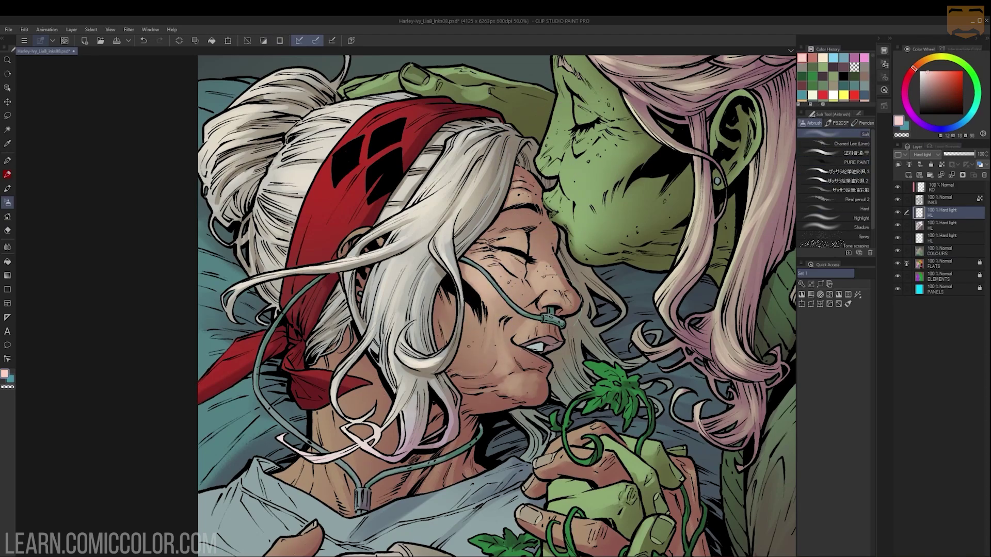
left_click_drag(487, 336, 476, 358)
left_click_drag(333, 421, 322, 443)
left_click_drag(328, 467, 315, 493)
left_click_drag(432, 469, 426, 490)
left_click(554, 283, "alt")
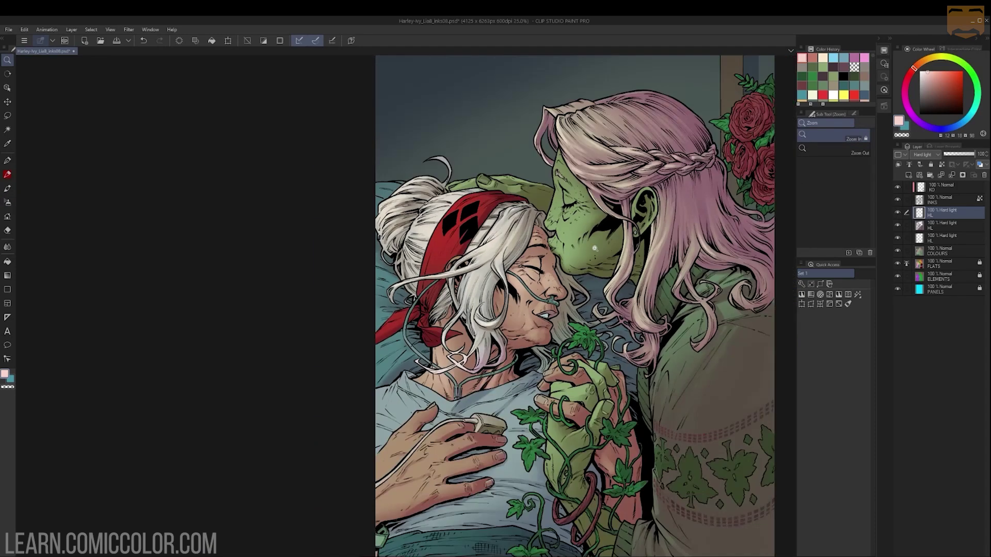
left_click(594, 248)
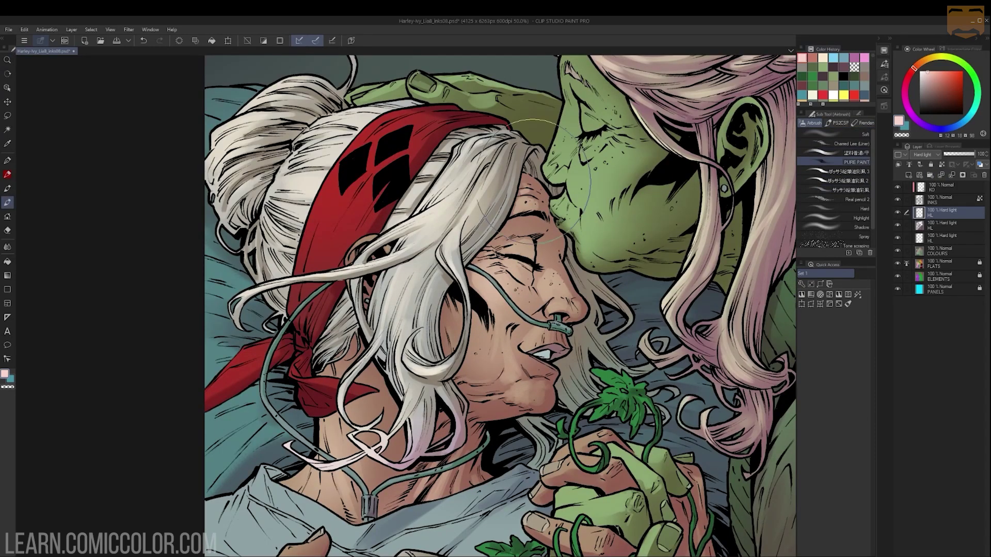
Step: Paint crisp PURE PAINT highlights on the reclining woman's forehead, around her closed eye and on her nose
scroll(534, 181, "up", 1)
left_click_drag(517, 207, 533, 214)
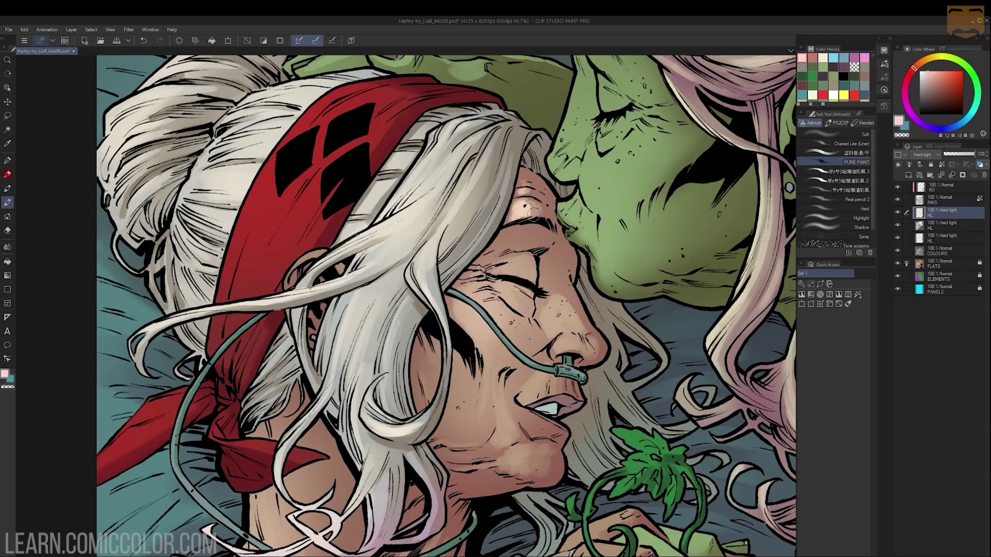
mouse_move(499, 270)
left_mouse_down()
mouse_move(515, 270)
mouse_move(485, 293)
left_mouse_up()
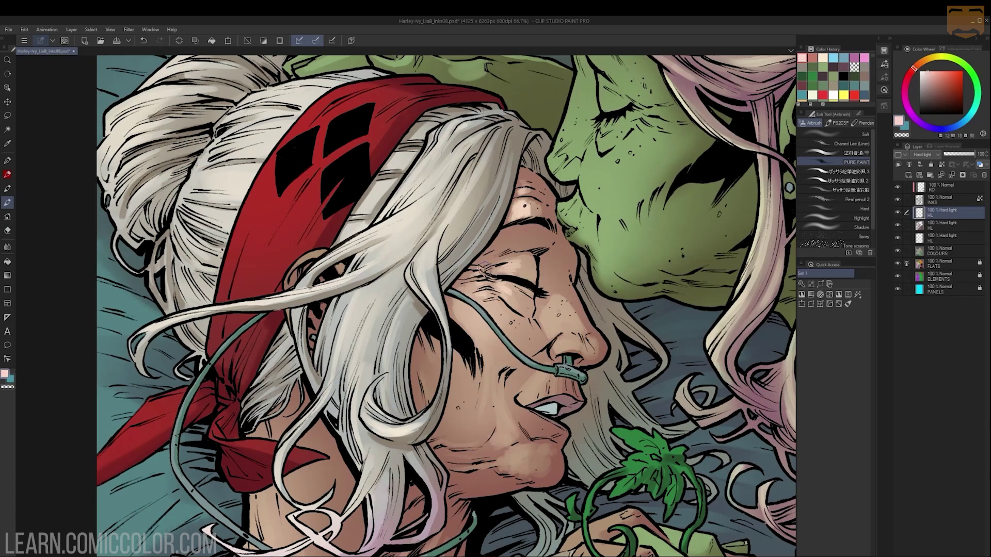
left_click_drag(560, 336, 565, 343)
Step: Try a highlight stroke beside the reclining woman's mouth and undo the latest strokes
left_click_drag(525, 390, 537, 377)
key("ctrl+space")
key("ctrl+z")
scroll(614, 304, "down", 3)
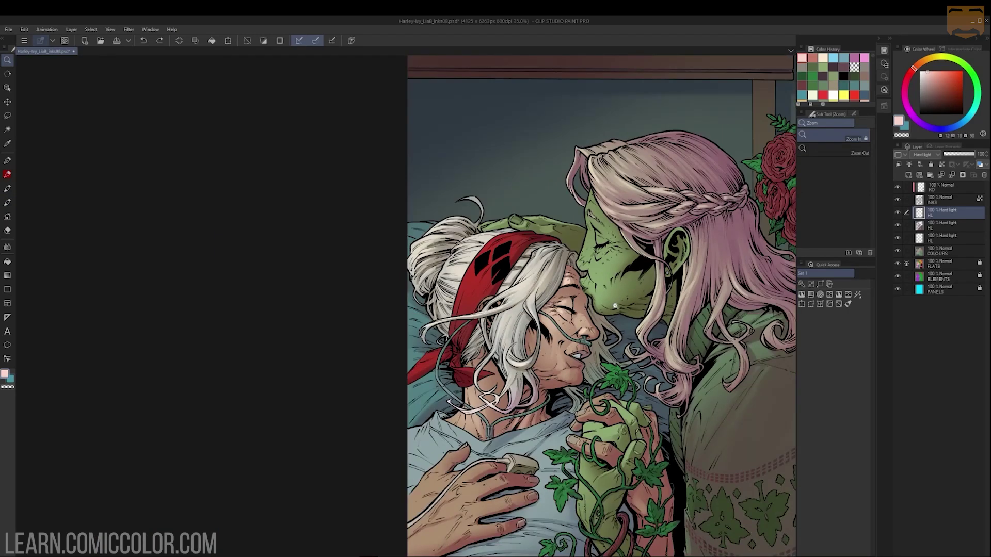
scroll(604, 322, "up", 3)
key("ctrl+z")
Step: Add small PURE PAINT highlights to the reclining woman's nose and upper cheek
left_click_drag(577, 327, 584, 319)
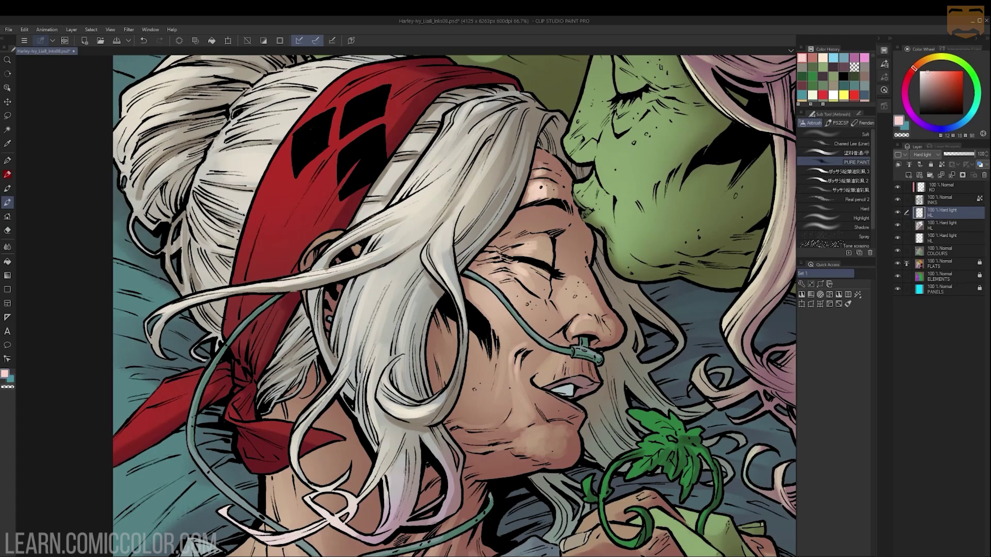
mouse_move(479, 293)
left_mouse_down()
mouse_move(529, 278)
mouse_move(499, 292)
left_mouse_up()
key("ctrl+space")
mouse_move(544, 237)
left_mouse_down()
mouse_move(438, 310)
mouse_move(449, 356)
left_mouse_up()
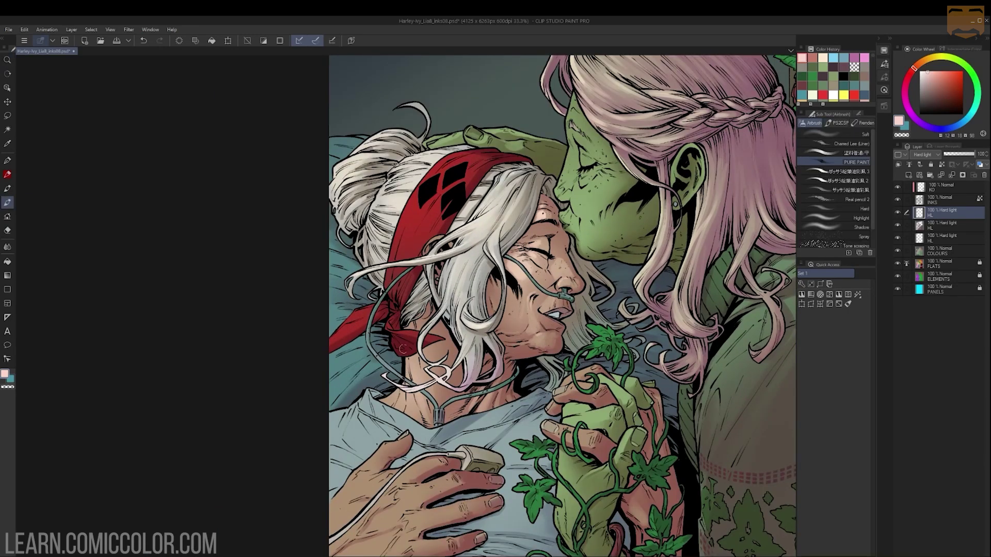
key("ctrl+space")
left_click_drag(547, 248, 496, 247)
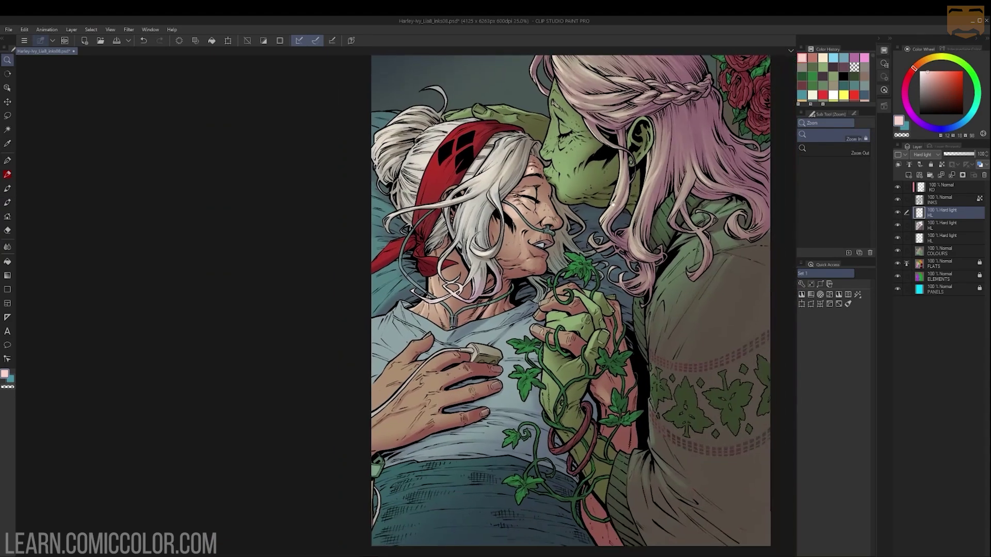
left_click_drag(547, 330, 619, 268)
key("w")
left_click(655, 322)
key("ctrl+z")
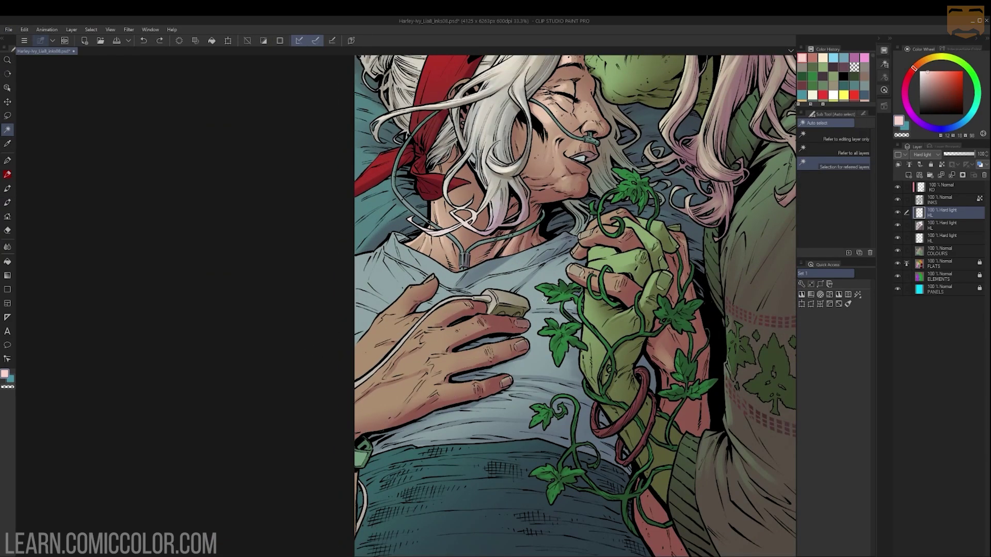
Step: Lasso the area around the resting and clasped hands and brighten their skin with the Soft airbrush
key("m")
left_click_drag(666, 155, 301, 149)
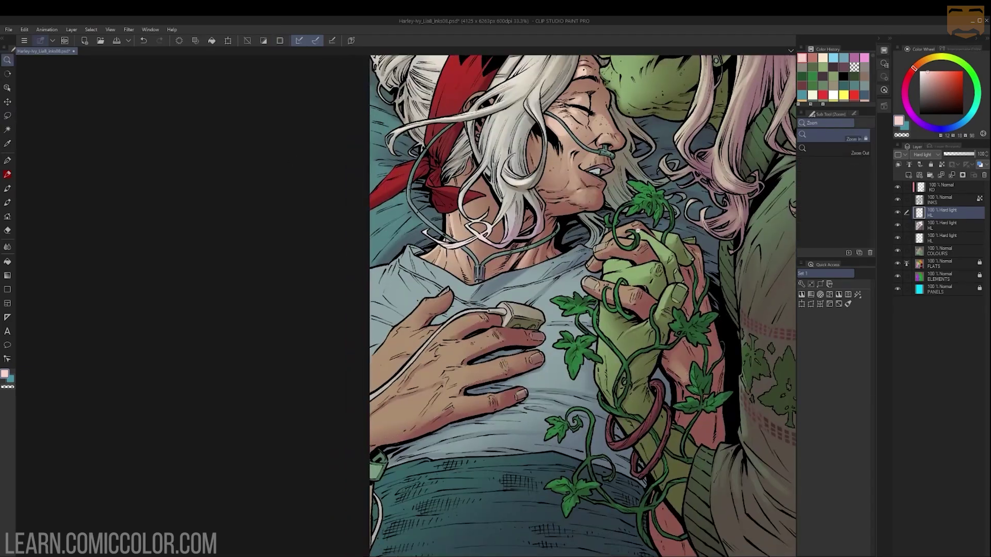
key("b")
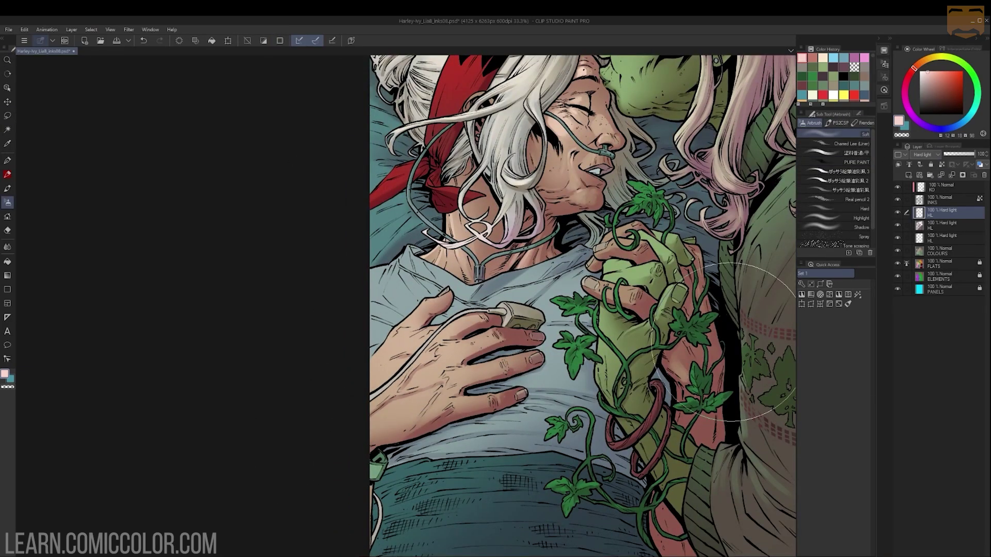
key("ctrl+space")
left_click(469, 336)
key("b")
Step: Try highlight strokes on the thumb and back of the resting hand and undo them
left_click_drag(380, 311, 425, 278)
mouse_move(435, 324)
left_mouse_down()
mouse_move(479, 307)
mouse_move(453, 303)
left_mouse_up()
key("ctrl+z")
key("ctrl+z")
key("ctrl+z")
Step: Paint crisp PURE PAINT highlights along the knuckles, fingers and back of the hand resting on the chest
mouse_move(445, 362)
left_mouse_down()
mouse_move(497, 340)
mouse_move(474, 311)
left_mouse_up()
left_click_drag(462, 398, 508, 384)
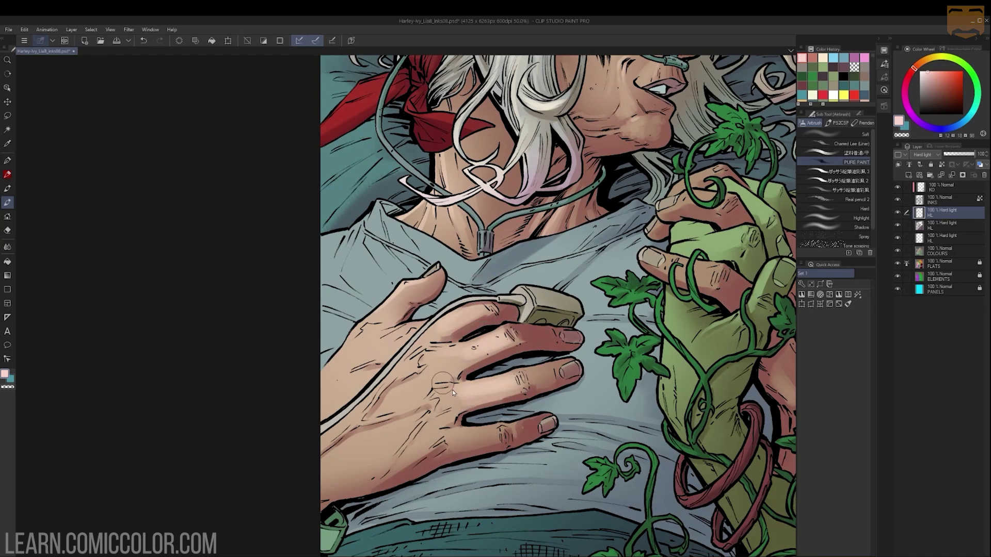
left_click_drag(462, 439, 496, 429)
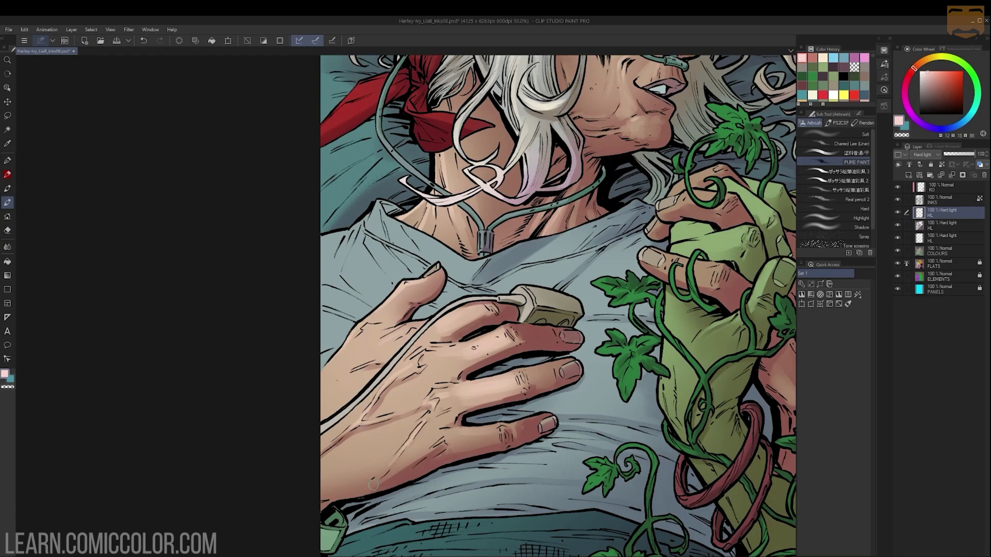
left_click_drag(374, 486, 415, 497)
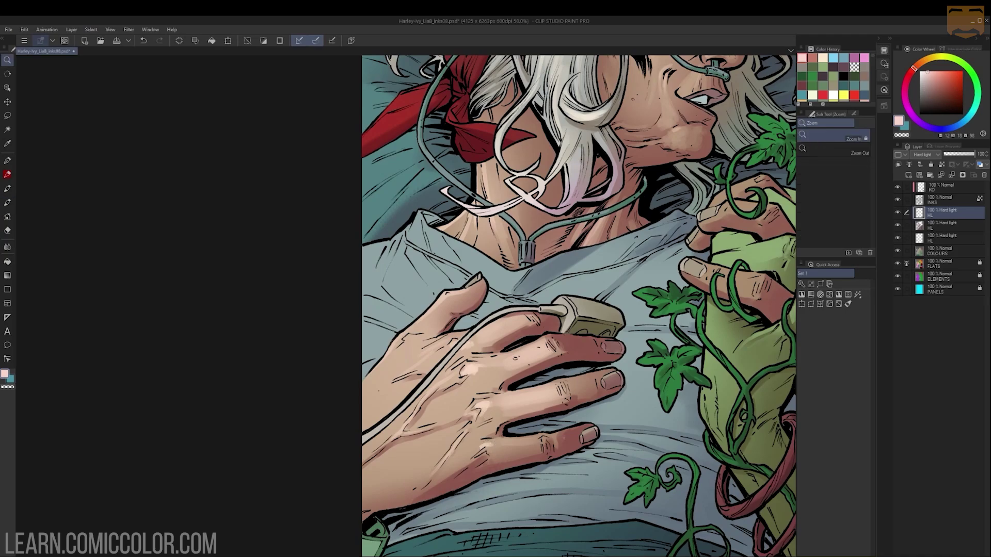
left_click(605, 336, "alt")
left_click(611, 237, "alt")
scroll(610, 236, "up", 4)
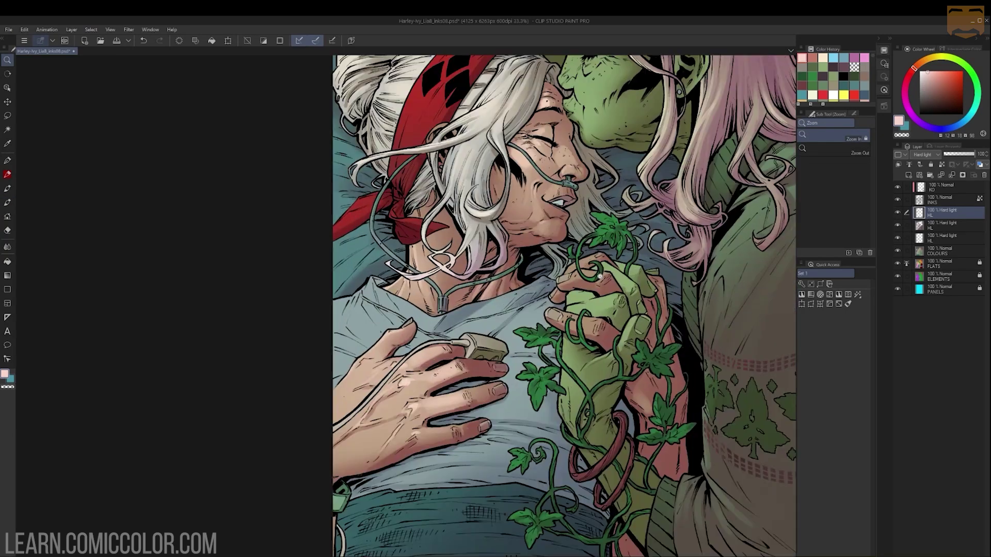
Step: Lasso around the resting hand and forearm along their lower edge to work on the skin there
key("m")
mouse_move(537, 229)
left_mouse_down()
mouse_move(313, 217)
mouse_move(371, 219)
left_mouse_up()
left_click_drag(381, 402, 415, 238)
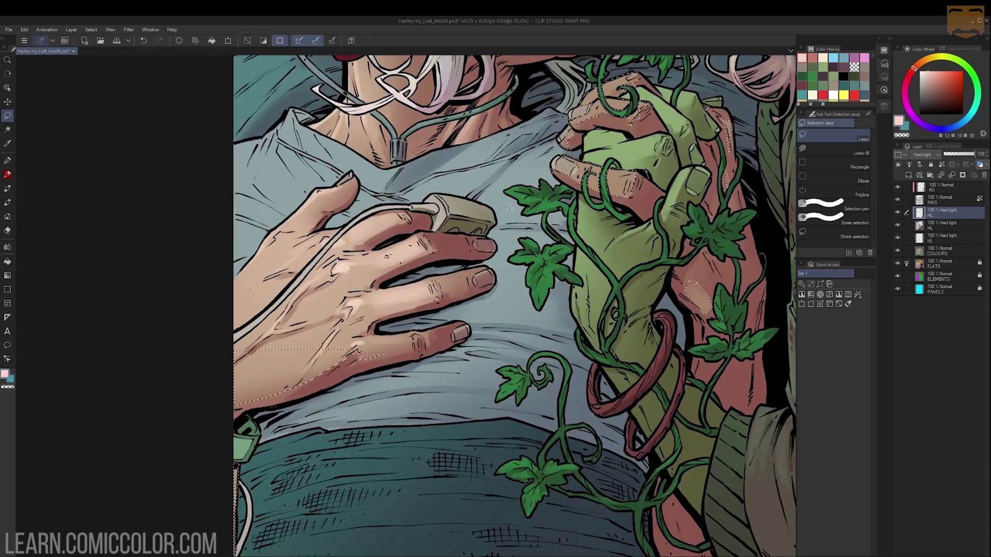
left_click_drag(251, 271, 412, 428)
left_click(389, 526, "alt")
left_click(389, 526, "alt")
left_click(576, 312)
key("b")
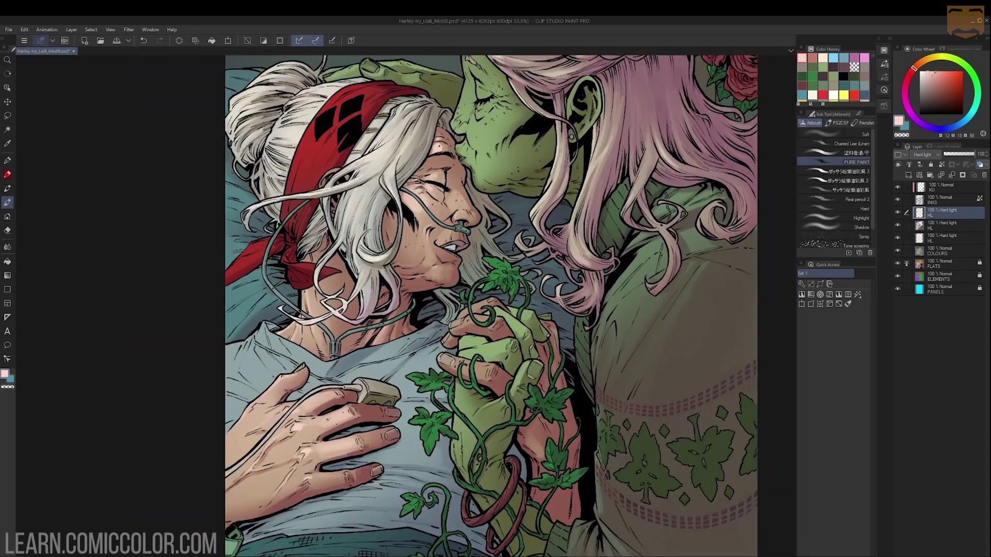
Step: Clear the selection, isolate the reclining woman's shirt and brighten it with the Soft airbrush
scroll(598, 286, "down", 1)
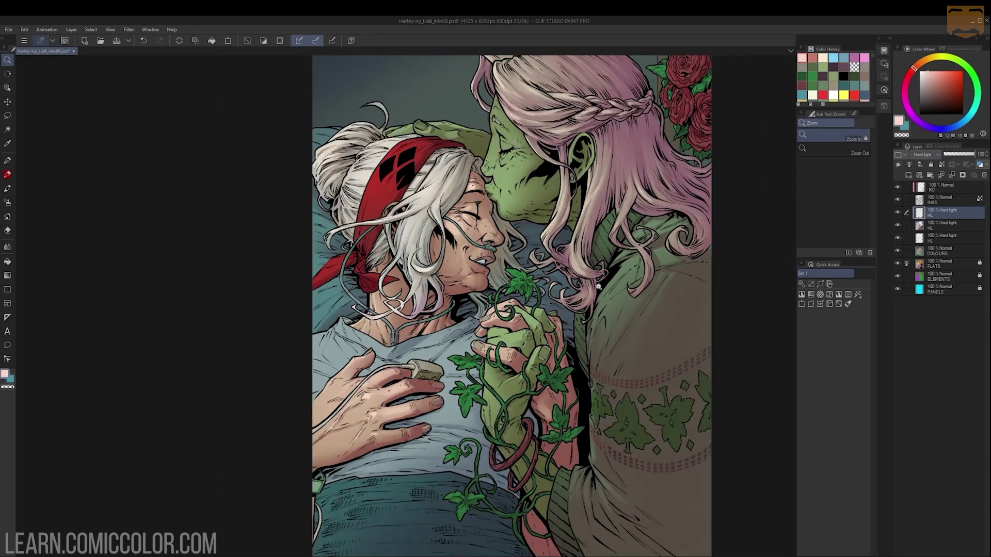
left_click(603, 241, "alt")
left_click(598, 240)
left_click(593, 300, "alt")
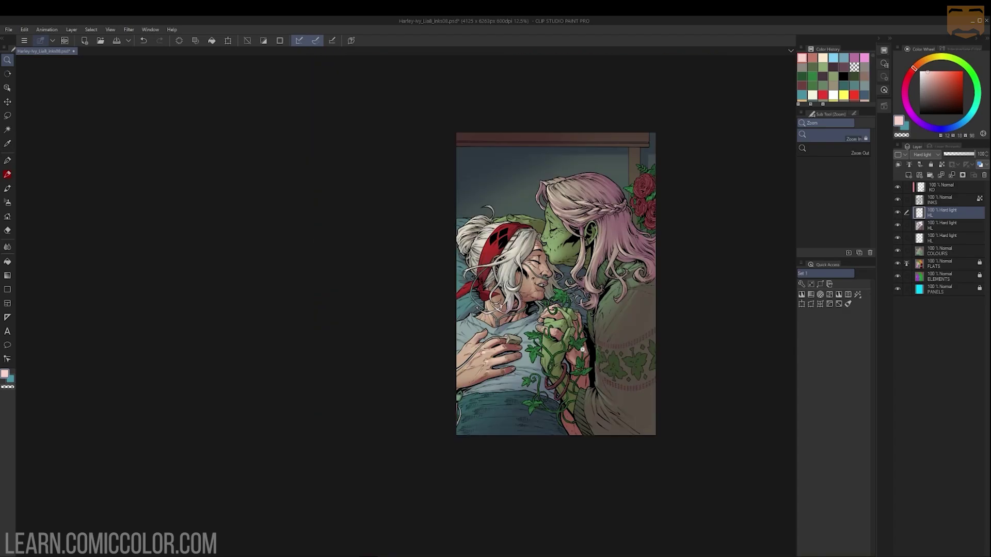
left_click(563, 281)
key("ctrl+d")
key("w")
key("b")
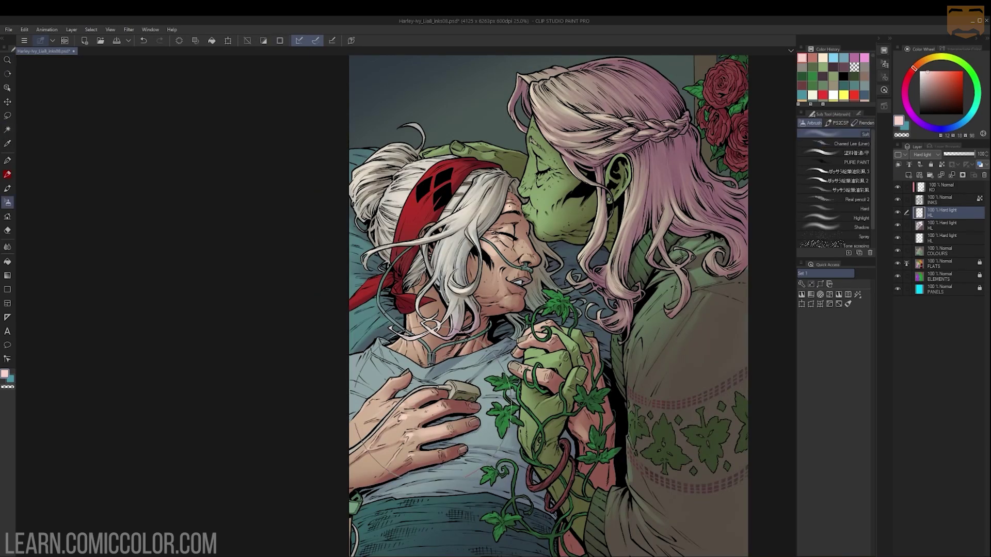
left_click_drag(423, 392, 443, 397)
scroll(568, 330, "down", 2)
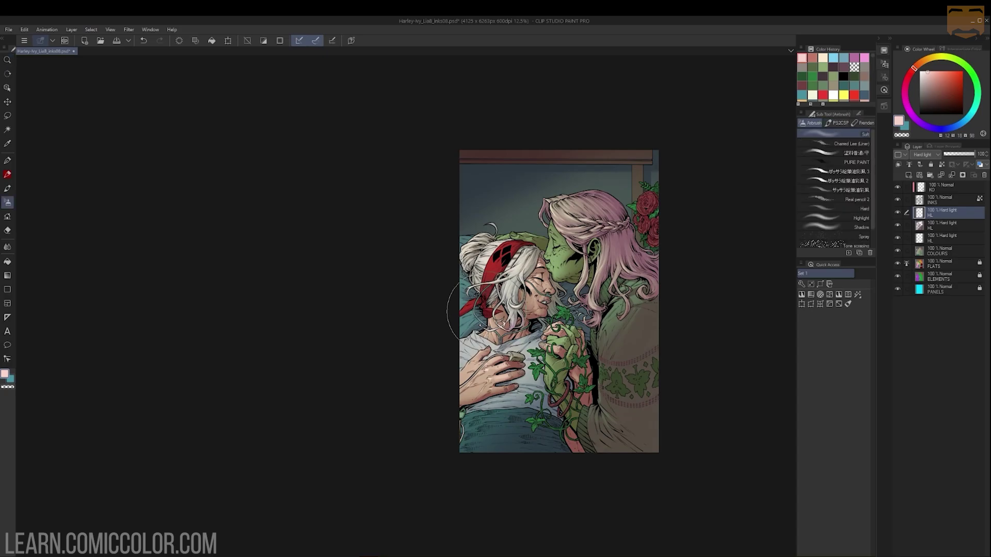
scroll(569, 253, "up", 3)
Step: Pick a pale yellow and brighten the kissing woman's green face with the Soft airbrush
key("b")
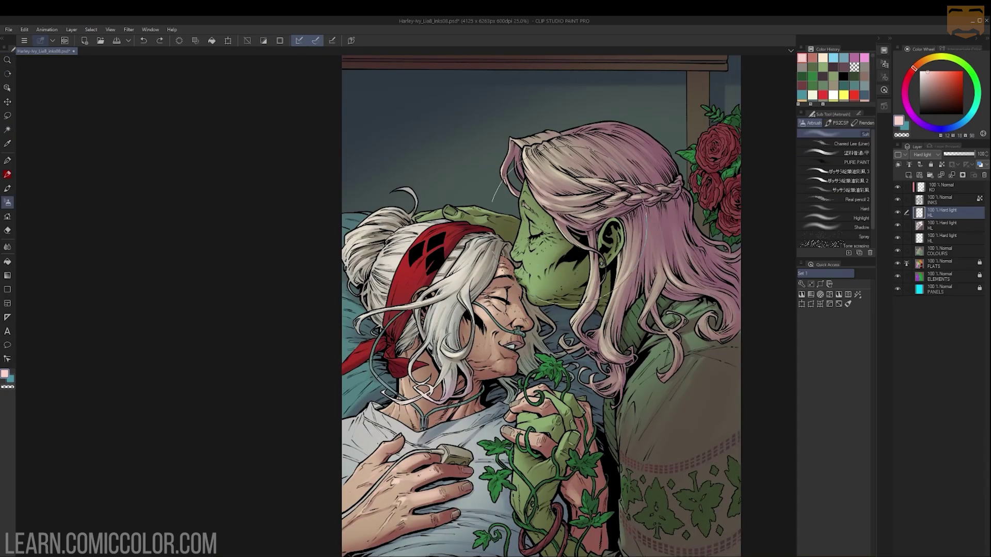
mouse_move(420, 217)
left_mouse_down()
mouse_move(452, 214)
mouse_move(420, 211)
left_mouse_up()
left_click(944, 57)
mouse_move(508, 188)
left_mouse_down()
mouse_move(521, 237)
mouse_move(534, 221)
left_mouse_up()
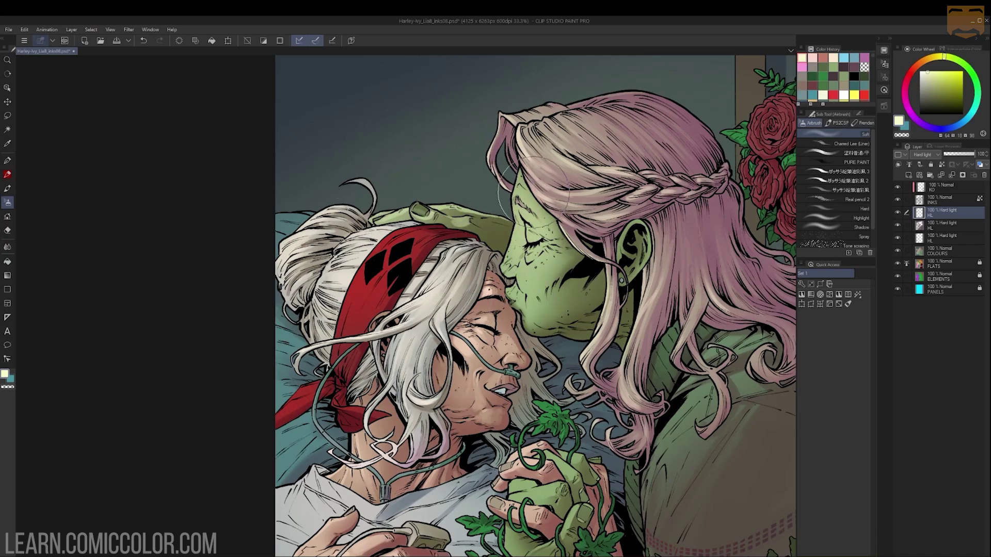
key("ctrl+space")
left_click(553, 243, "alt")
left_click(610, 229, "ctrl")
left_click(594, 254, "alt")
left_click(594, 254, "ctrl")
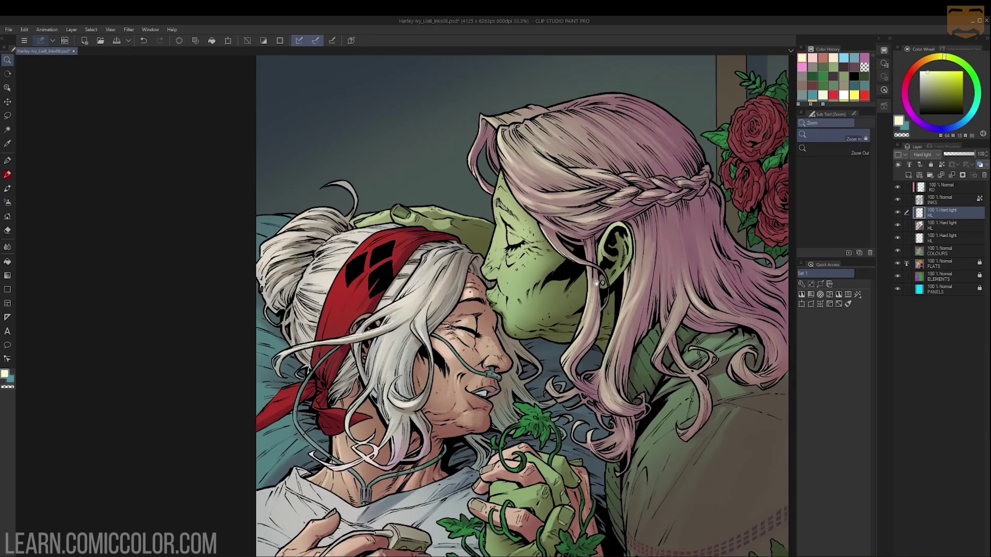
Step: Brush soft pale yellow light over the green hand and wrist of the clasped hands
mouse_move(540, 450)
left_mouse_down()
mouse_move(563, 265)
mouse_move(500, 382)
mouse_move(578, 320)
left_mouse_up()
left_click_drag(568, 361, 572, 238)
left_click_drag(519, 309, 523, 232)
key("ctrl+space")
left_click(582, 216, "alt")
left_click_drag(582, 217, 521, 351)
Step: Try extra soft light strokes on the kissing woman's green face and undo them
left_click_drag(485, 105, 489, 137)
key("ctrl+z")
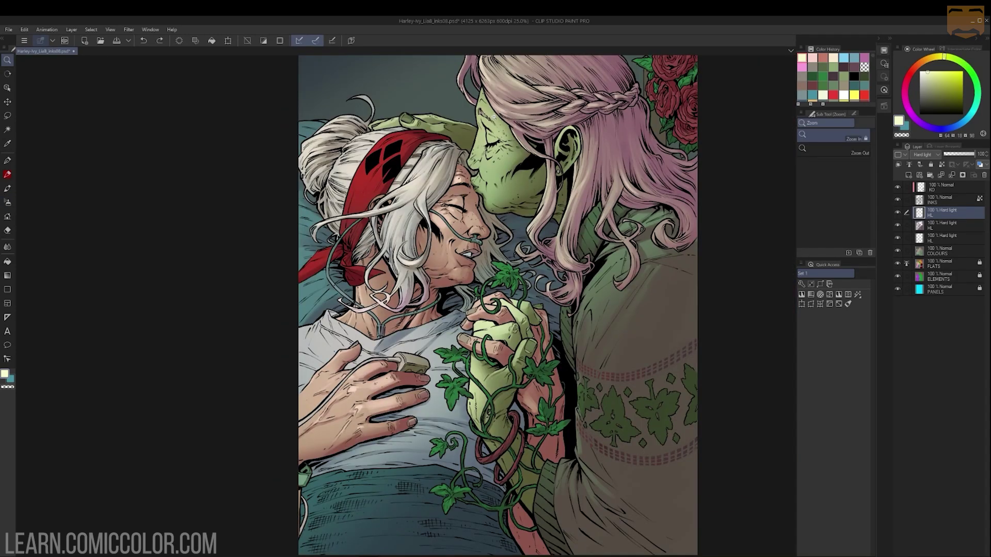
left_click(495, 124, "ctrl")
mouse_move(487, 91)
left_mouse_down()
mouse_move(506, 113)
mouse_move(500, 176)
mouse_move(525, 161)
mouse_move(492, 129)
mouse_move(473, 138)
mouse_move(467, 176)
mouse_move(485, 226)
left_mouse_up()
key("ctrl+z")
Step: Paint crisp pale yellow PURE PAINT highlights around the cheek and mouth of the green face
left_click(508, 204, "ctrl")
left_click(864, 161)
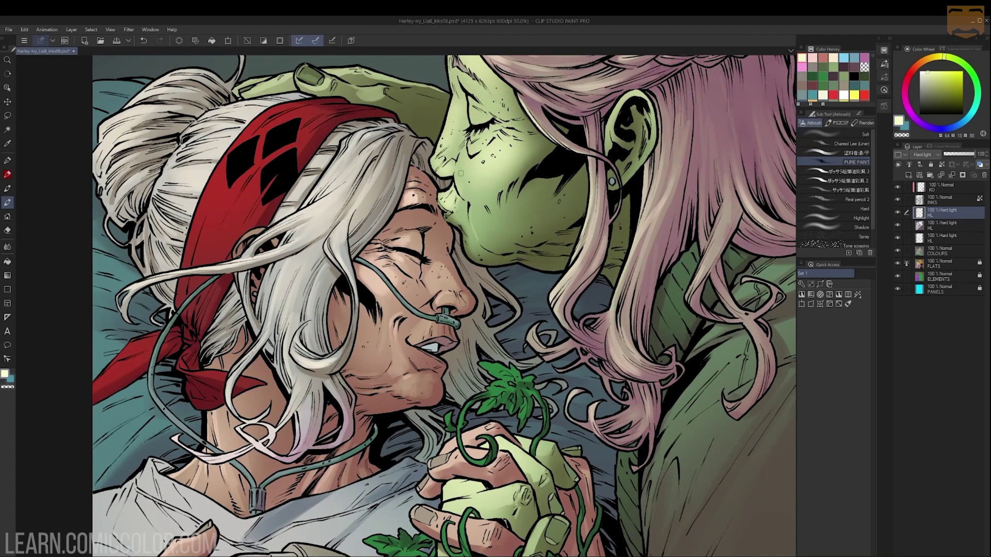
left_click_drag(460, 160, 477, 202)
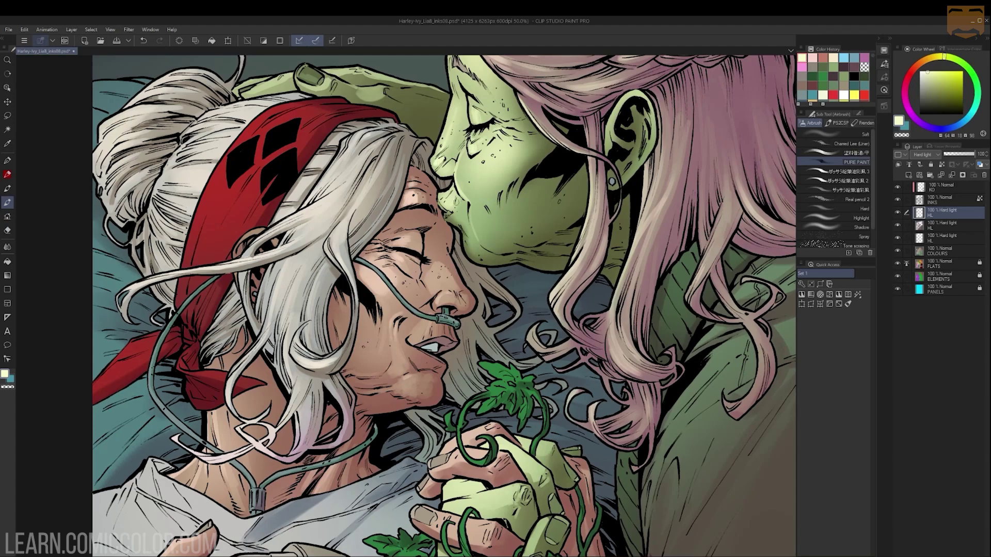
left_click_drag(511, 257, 528, 333)
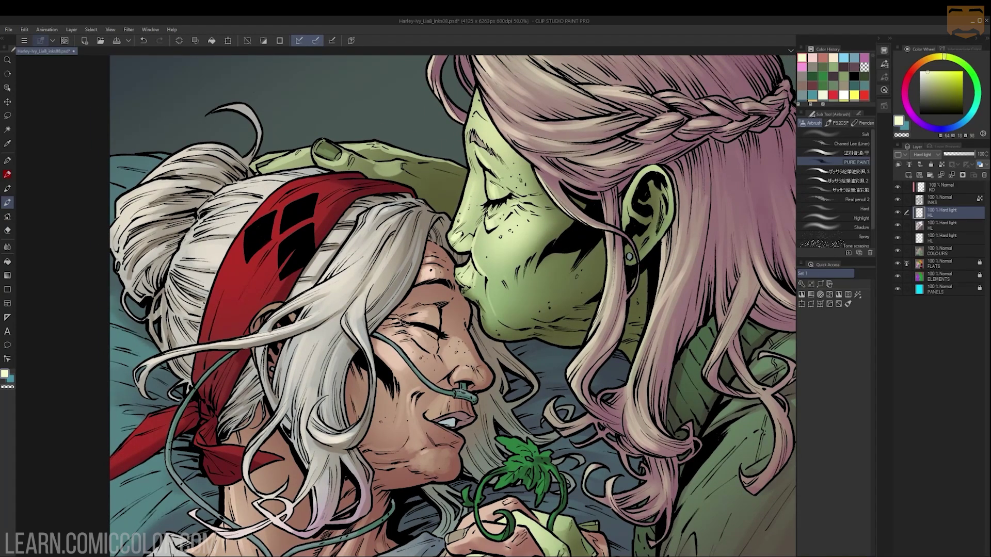
scroll(542, 232, "down", 2)
scroll(552, 227, "up", 1)
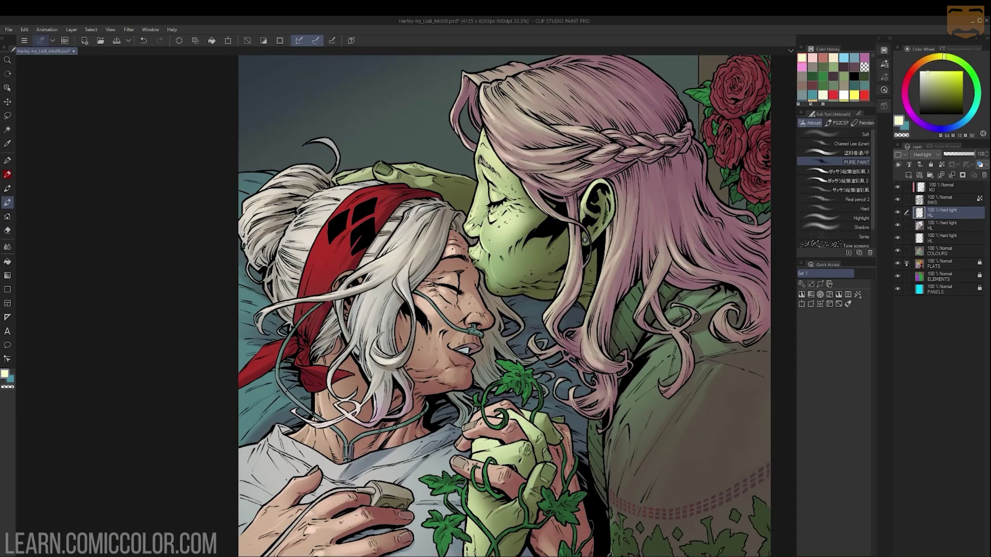
key("ctrl+plus")
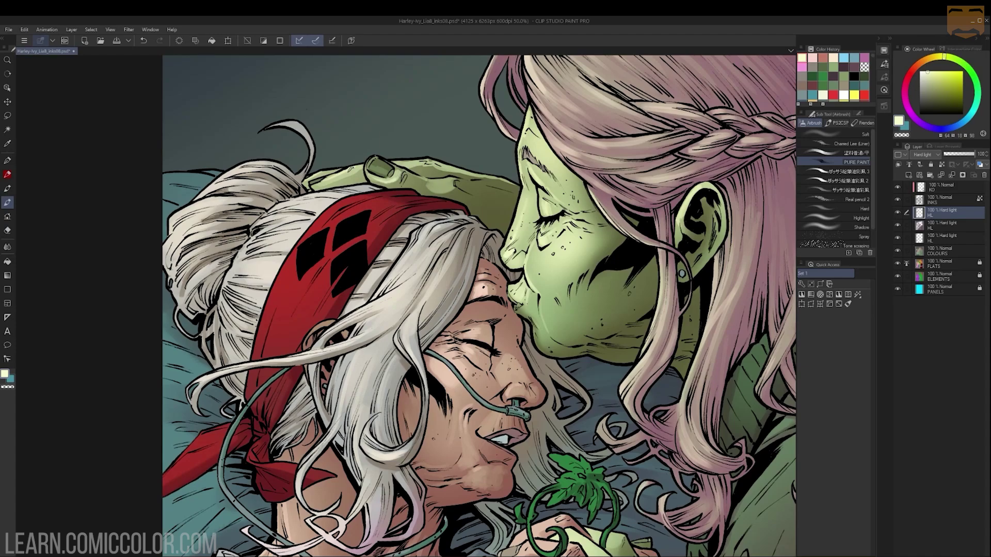
scroll(495, 201, "down", 2)
scroll(537, 338, "up", 1)
Step: Paint pale yellow PURE PAINT highlights on the green fingers of the clasped hands, undoing one misplaced stroke
mouse_move(531, 338)
left_mouse_down()
mouse_move(524, 289)
mouse_move(537, 282)
left_mouse_up()
scroll(508, 286, "up", 2)
key("c")
mouse_move(532, 227)
left_mouse_down()
mouse_move(549, 219)
mouse_move(596, 269)
left_mouse_up()
key("ctrl+z")
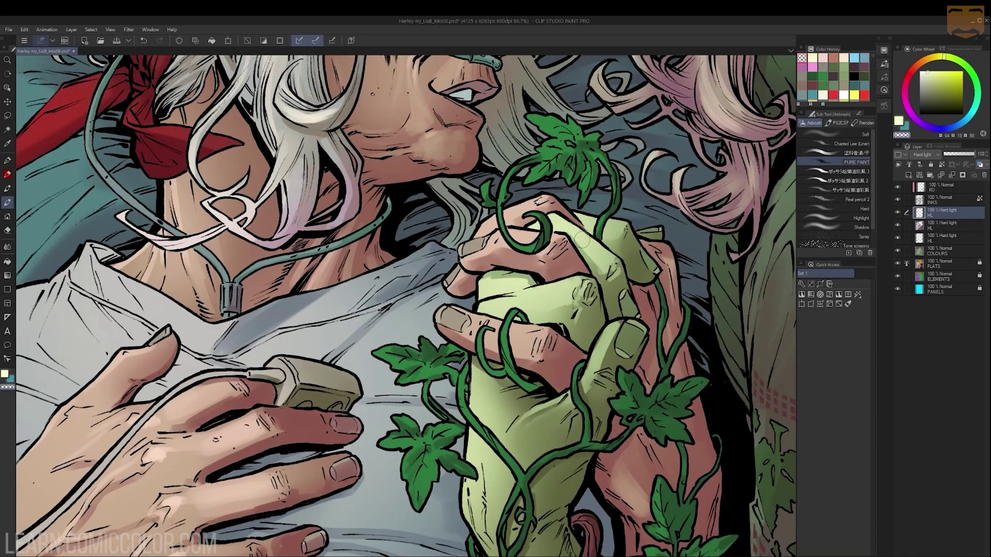
left_click_drag(590, 219, 608, 239)
scroll(625, 314, "down", 3)
left_click_drag(625, 314, 587, 278)
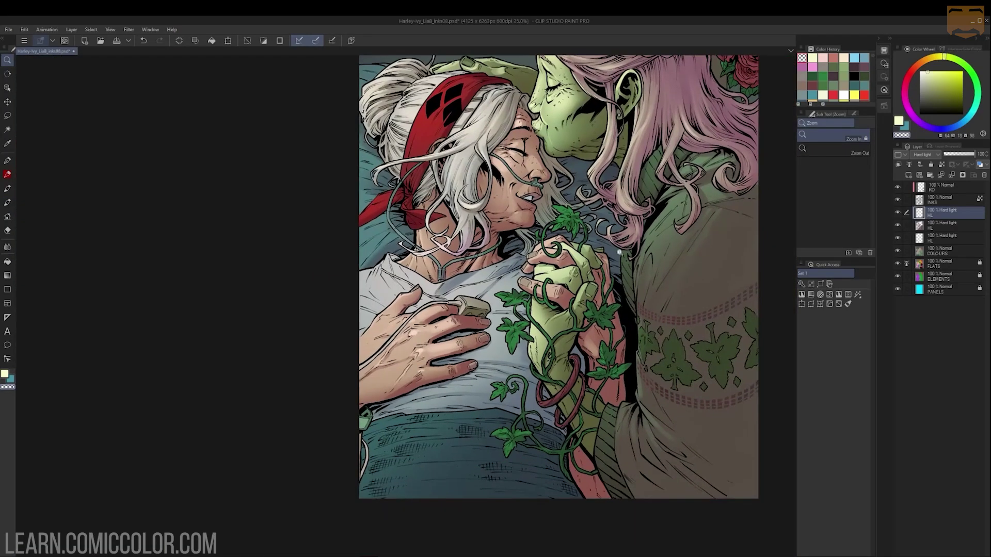
Step: Select the kissing woman's pink hair on the COLOURS layer and shift it to blonde with Hue/Saturation/Luminosity
scroll(557, 271, "down", 2)
left_click_drag(627, 234, 661, 213)
left_click_drag(661, 213, 681, 257)
key("m")
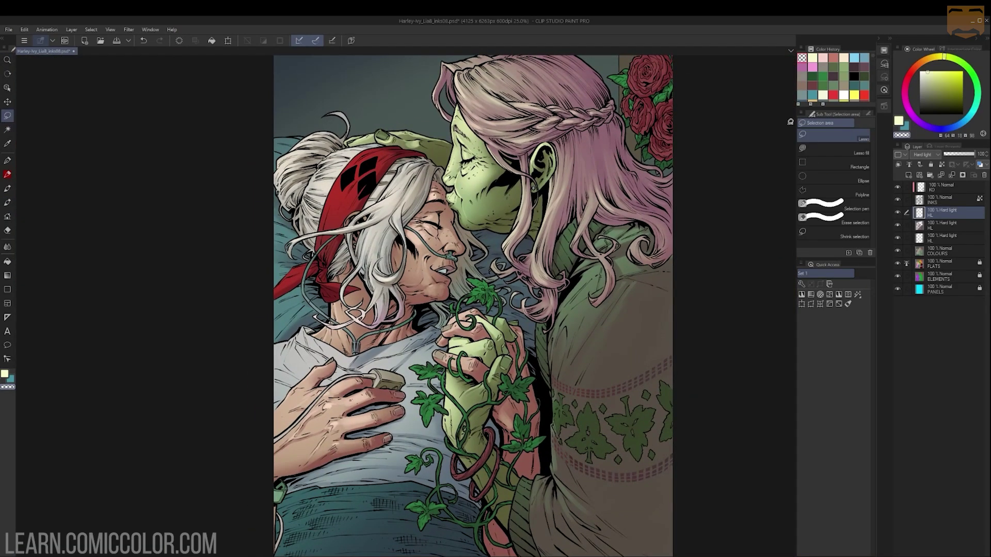
key("w")
left_click(944, 263)
left_click(944, 251)
key("ctrl+d")
left_click_drag(588, 169, 562, 245)
key("ctrl+u")
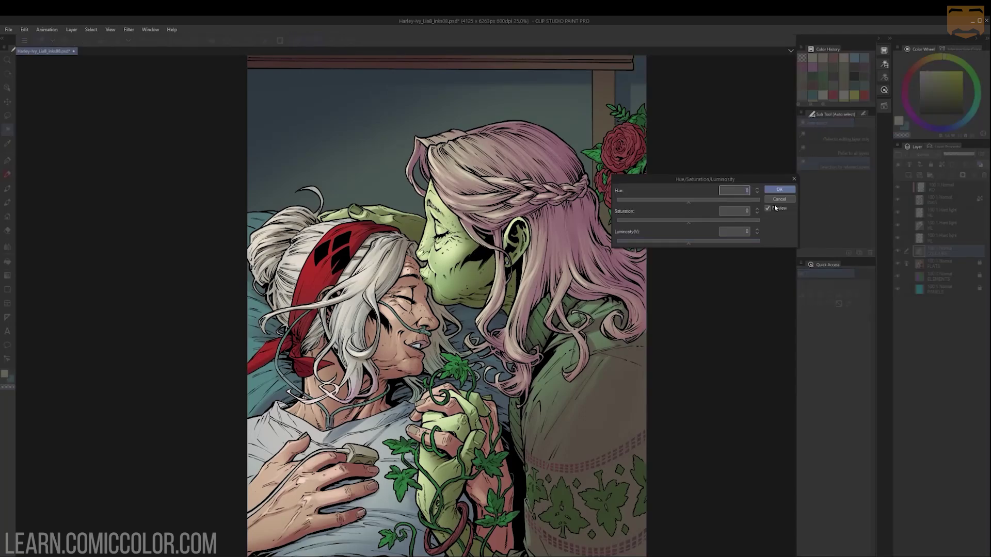
left_click(707, 201)
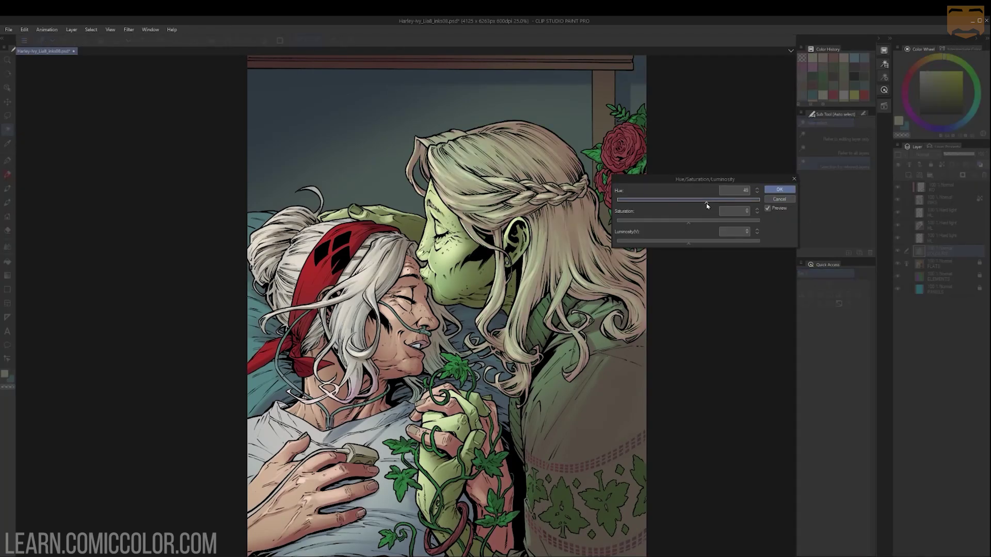
mouse_move(688, 222)
left_mouse_down()
mouse_move(697, 222)
mouse_move(687, 233)
left_mouse_up()
key("Return")
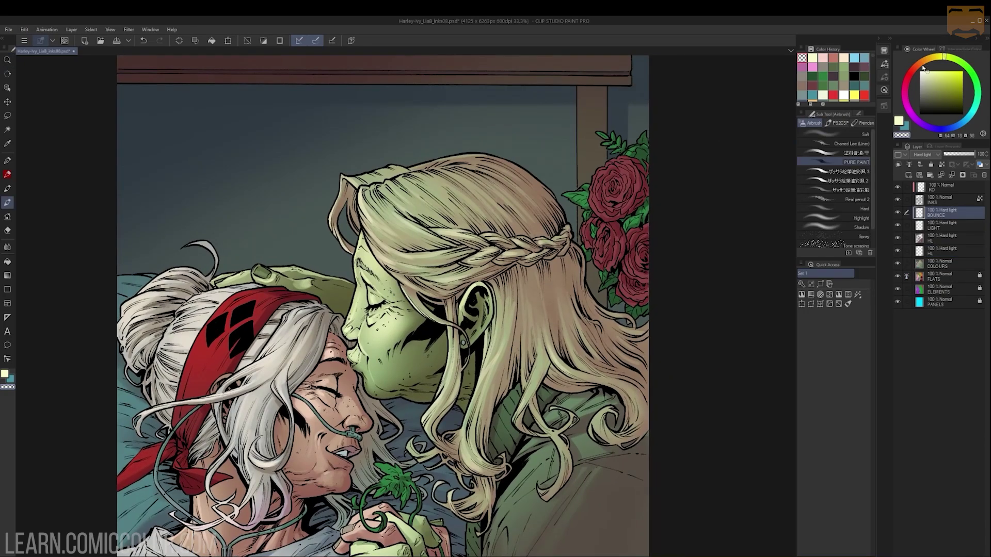
Step: Paint muted red PURE PAINT strokes through the blonde hair on the BOUNCE layer
scroll(571, 228, "up", 1)
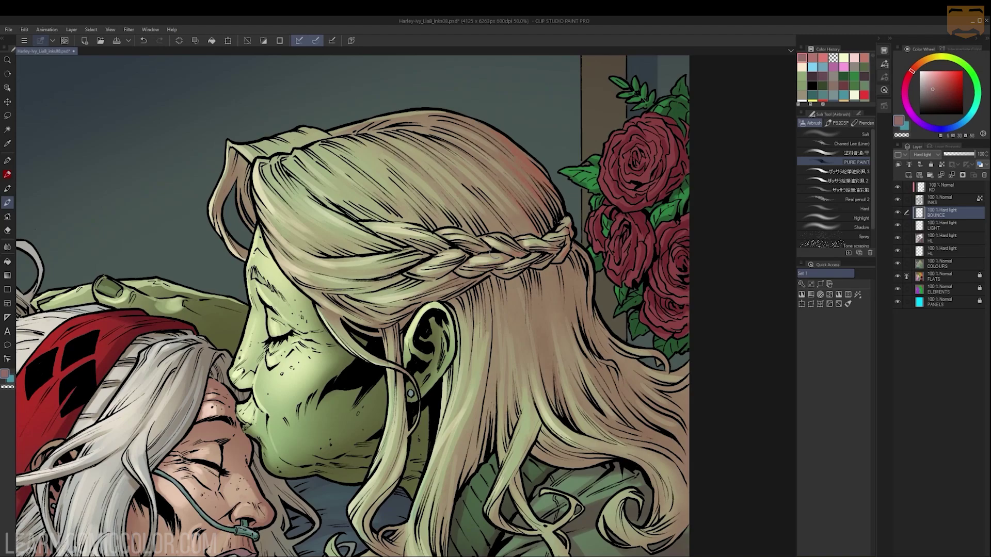
scroll(601, 232, "down", 2)
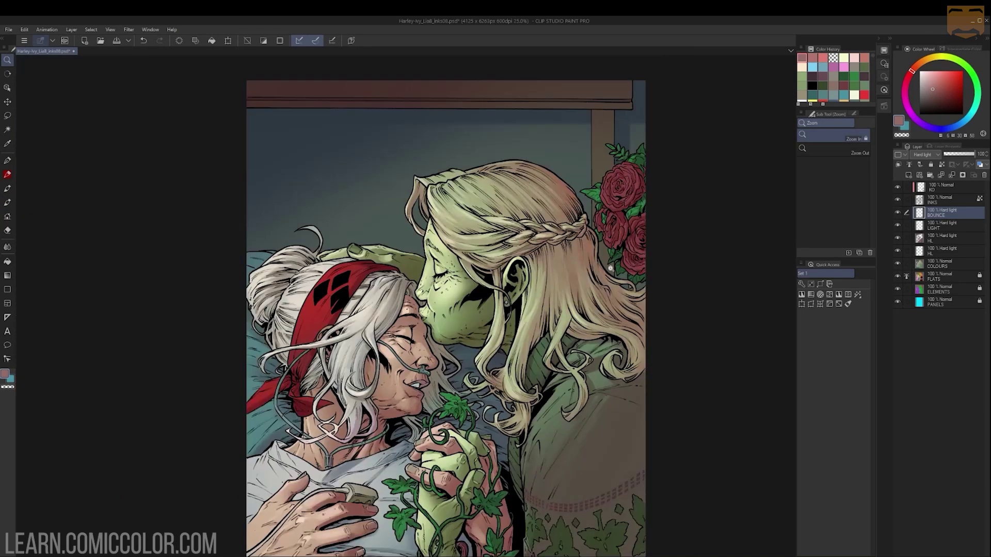
scroll(606, 276, "up", 1)
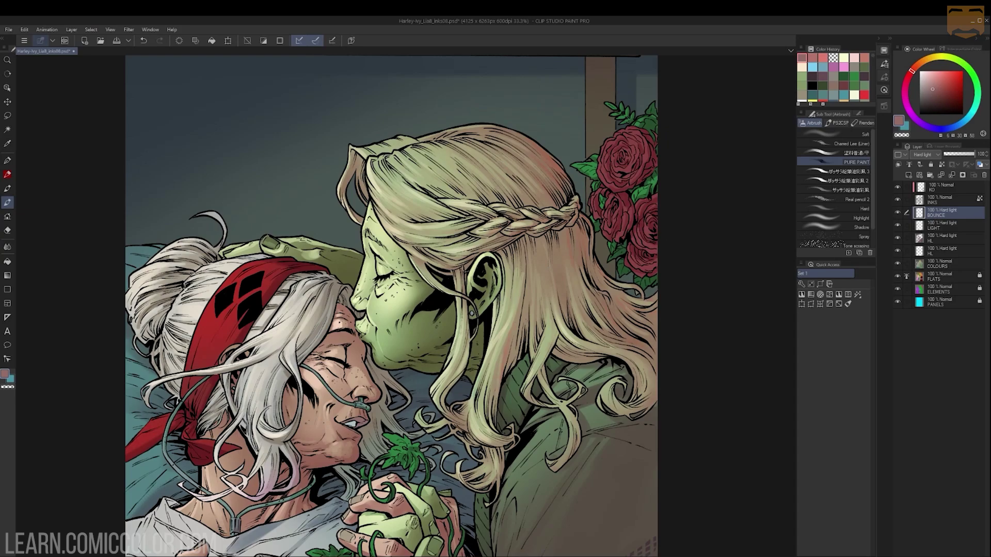
mouse_move(464, 279)
left_mouse_down()
mouse_move(489, 284)
mouse_move(572, 233)
mouse_move(548, 216)
mouse_move(589, 216)
left_mouse_up()
Step: Pick a light green and paint PURE PAINT bounce strokes through the blonde hair, undoing one stray dab
left_click(973, 75)
scroll(464, 282, "up", 1)
left_click(686, 218)
key("ctrl+z")
left_click(931, 81)
left_click_drag(460, 222, 526, 202)
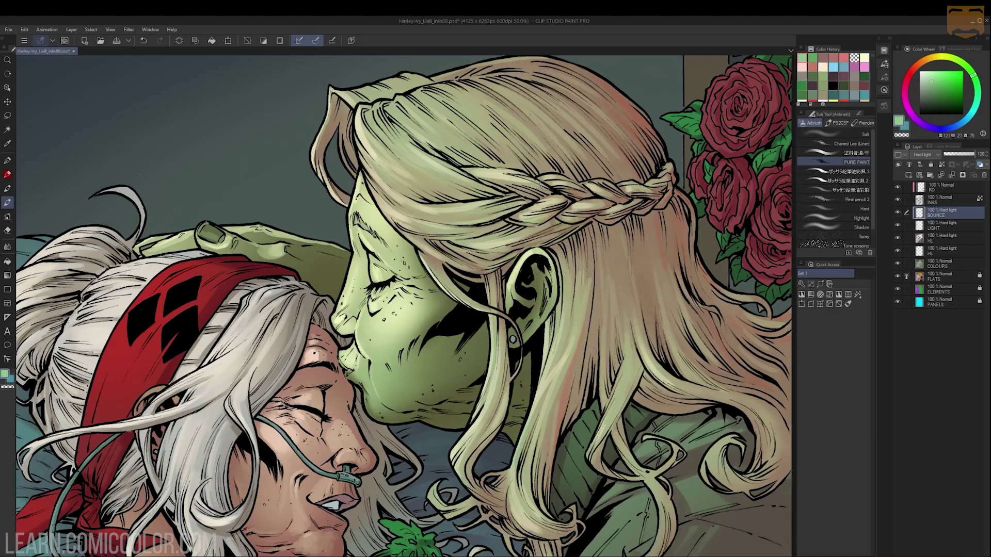
scroll(614, 290, "down", 1)
left_click_drag(604, 305, 614, 295)
scroll(609, 302, "up", 1)
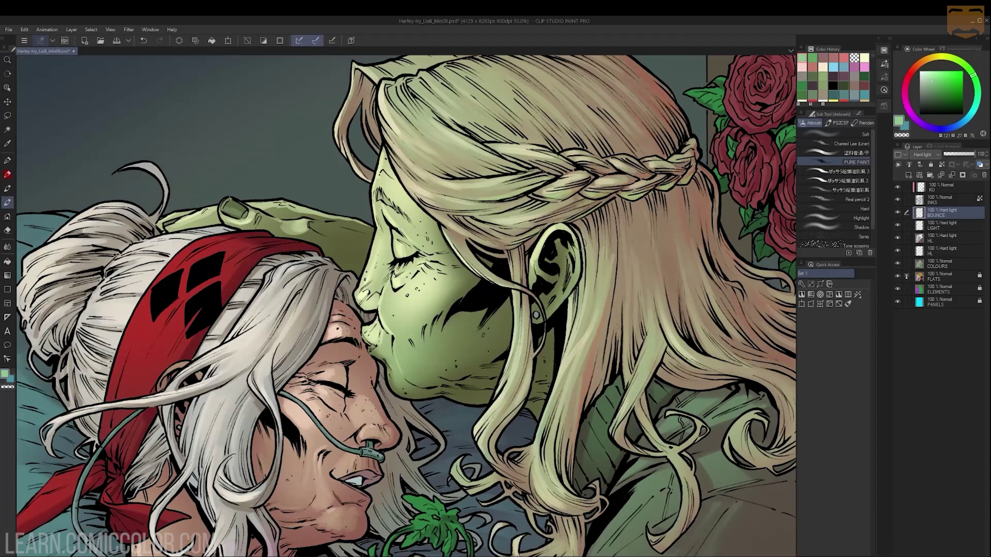
left_click_drag(591, 219, 585, 289)
Step: Examine the bounce colours on the hair, faces and hands both up close and across the whole page
left_click(656, 304, "alt")
left_click(656, 304, "alt")
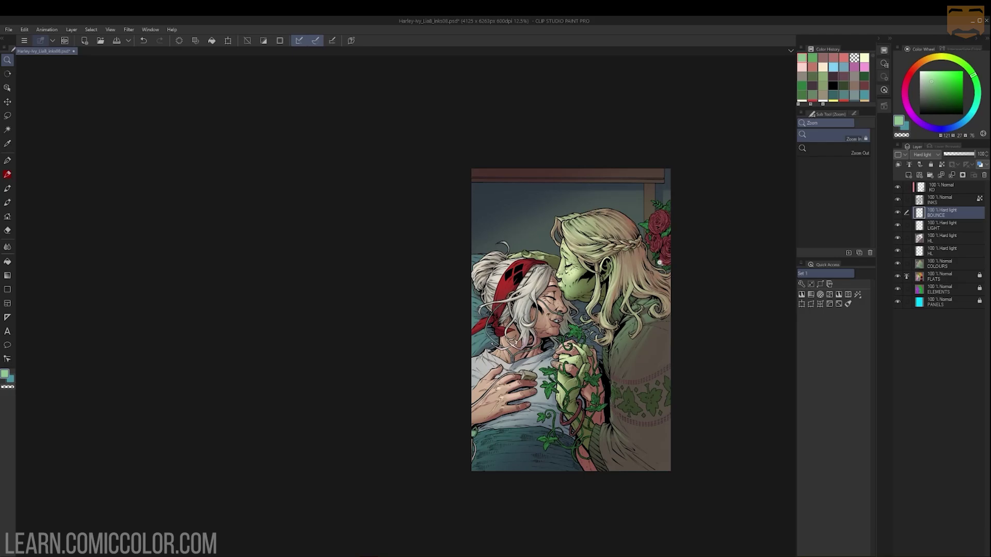
left_click(605, 250)
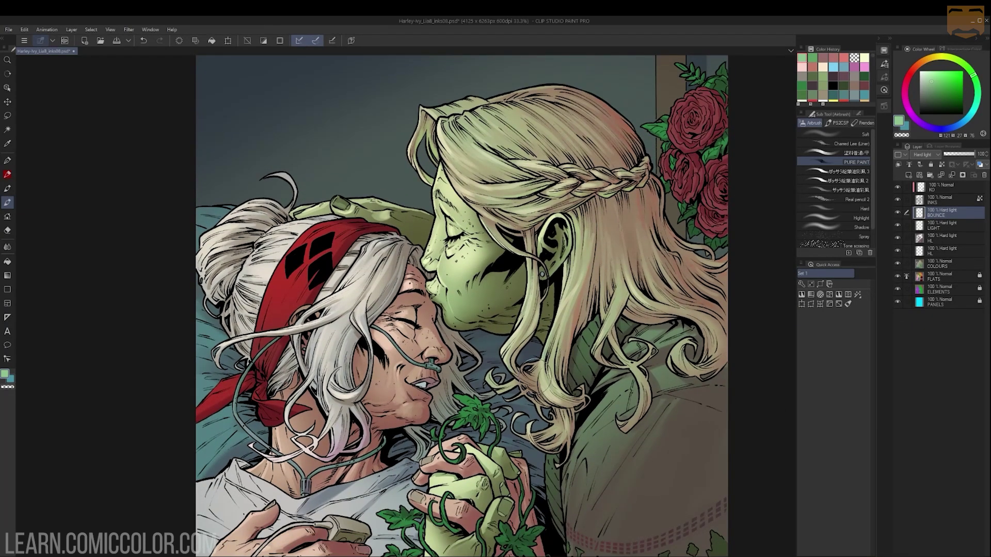
left_click(623, 266, "alt")
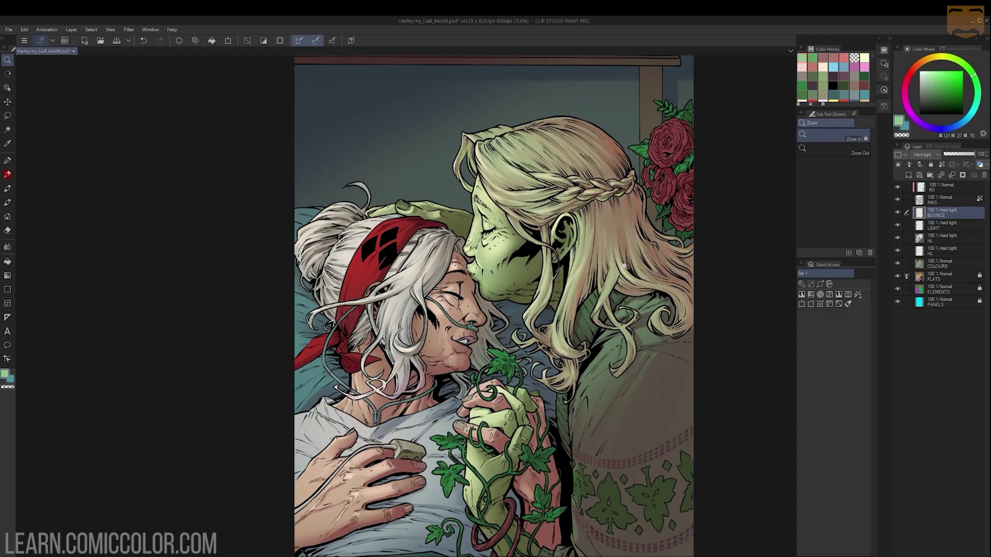
left_click(624, 266)
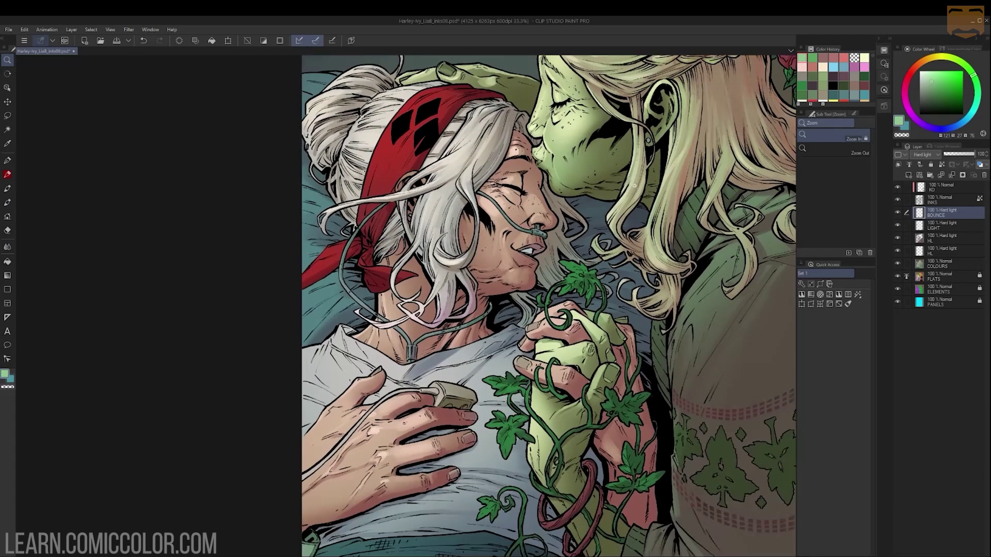
left_click(660, 253)
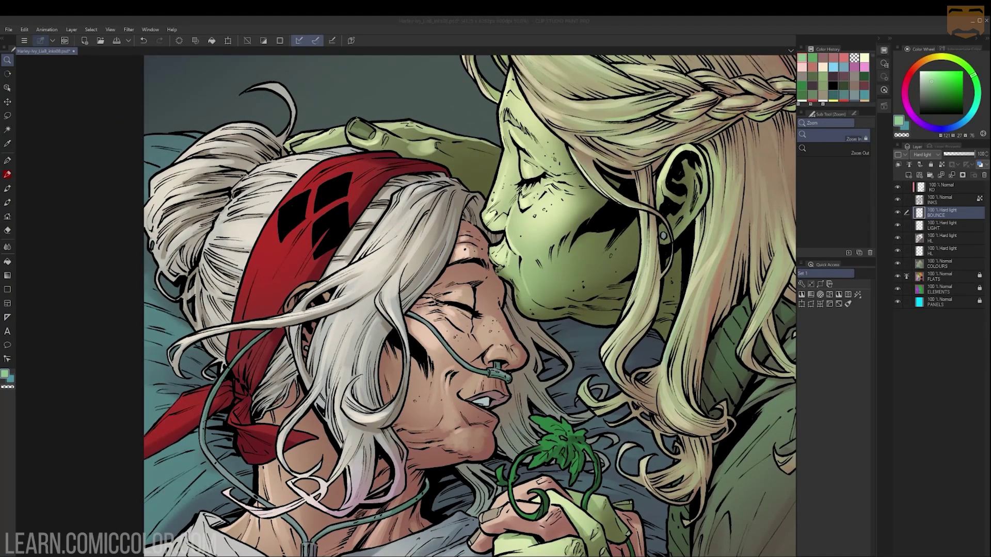
scroll(617, 210, "down", 5)
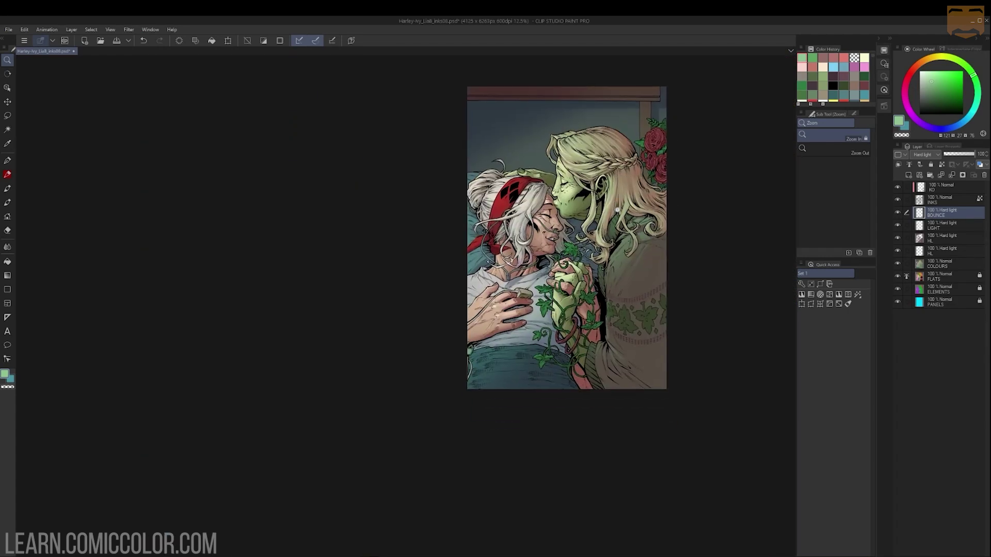
Step: Select the reclining woman's skin on the upper HL layer, hide the selection outline and shift the highlights' hue
key("w")
left_click(942, 238)
key("ctrl+h")
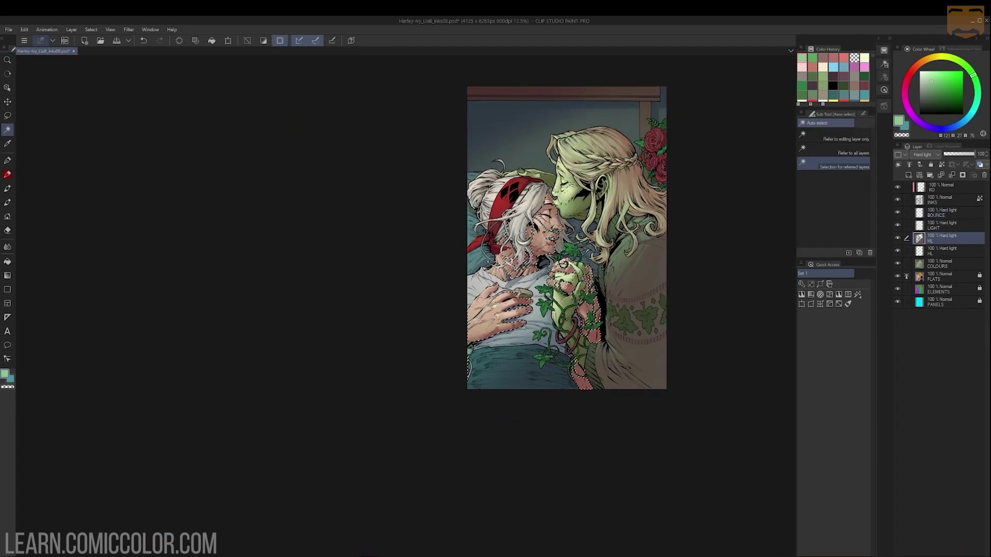
key("ctrl+h")
key("ctrl+u")
left_click_drag(689, 203, 694, 205)
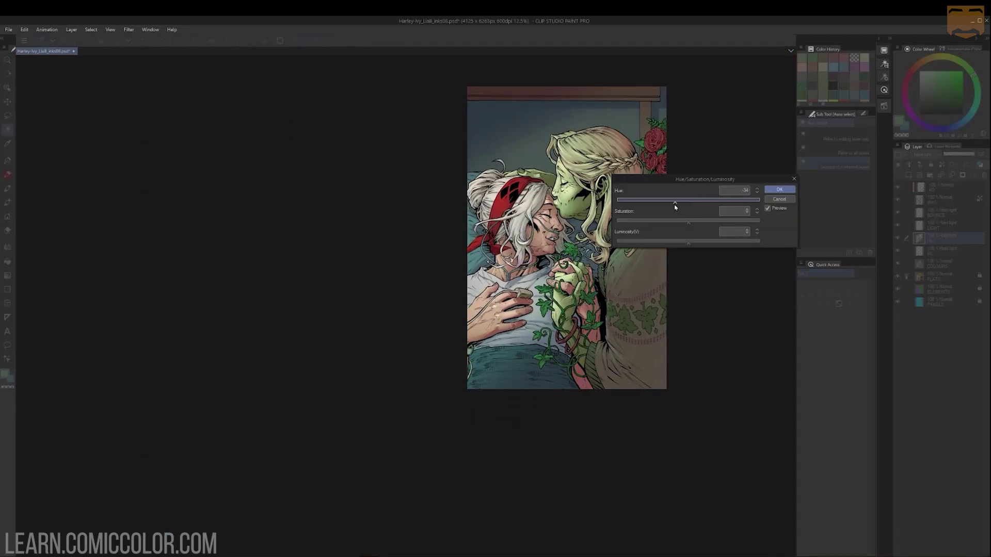
key("Return")
Step: Set the hue shift of the reclining woman's skin highlights to -21 and raise their saturation slightly
scroll(666, 225, "up", 2)
key("ctrl+u")
left_click_drag(689, 223, 680, 207)
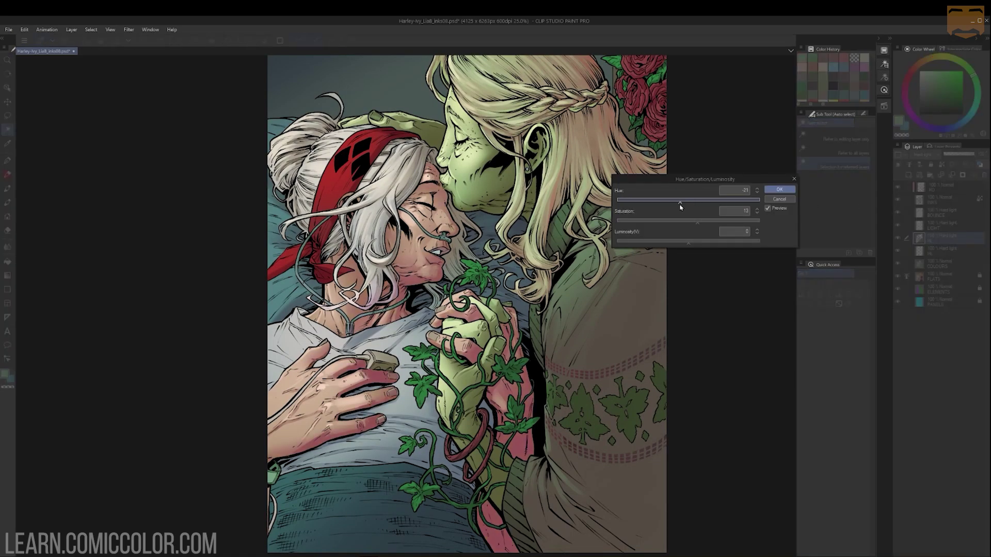
key("Return")
scroll(679, 230, "down", 2)
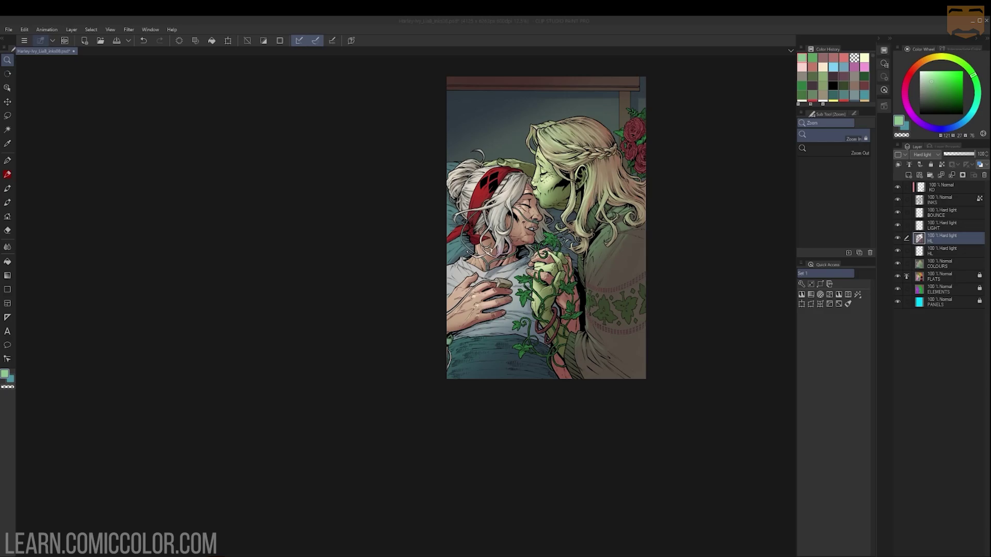
Step: Select the green woman's skin on the BOUNCE layer and hide the selection outline
left_click_drag(555, 155, 504, 174)
triple_click(505, 174)
key("w")
left_click(485, 247)
key("b")
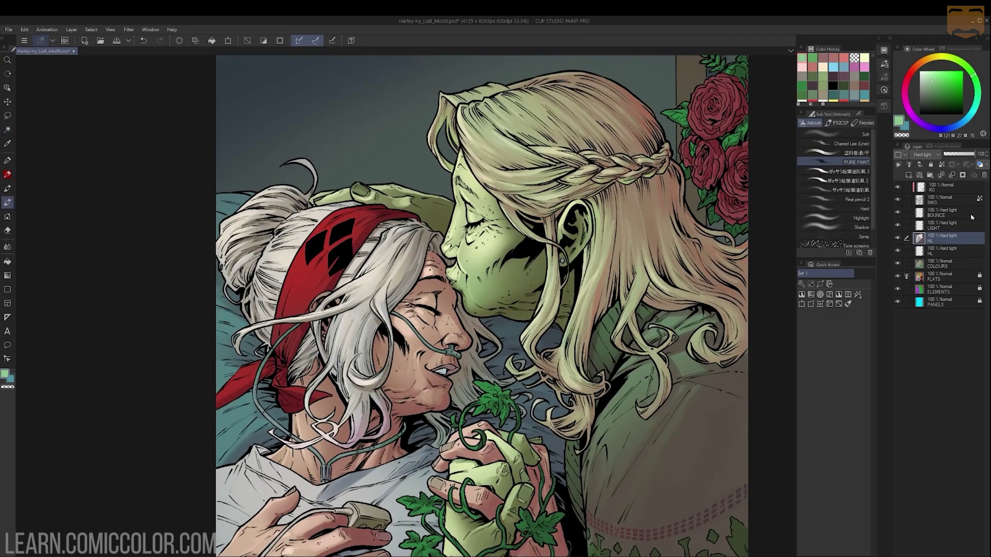
left_click(941, 213)
key("w")
key("ctrl+h")
left_click(495, 185, "ctrl")
key("m")
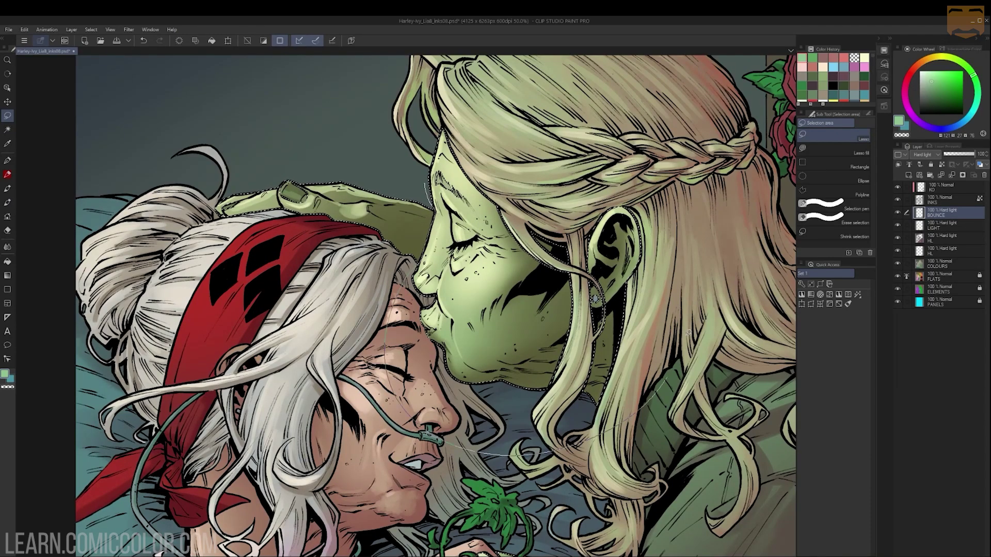
Step: Sample a green, brighten it to yellow-green and paint Soft airbrush bounce light on the green forearm, undoing the first stroke
key("b")
left_click(415, 223, "alt")
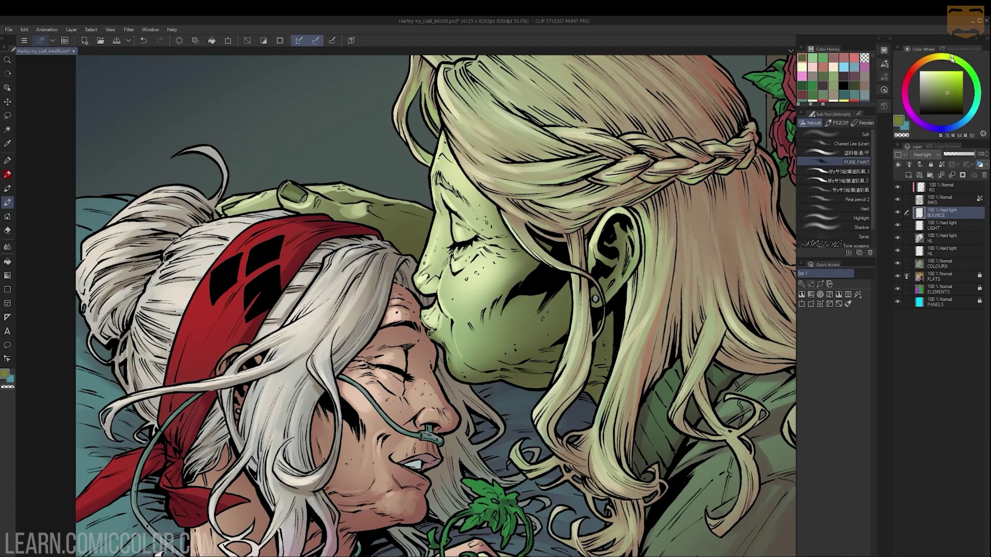
mouse_move(413, 219)
left_mouse_down()
mouse_move(393, 212)
mouse_move(383, 266)
mouse_move(395, 242)
mouse_move(419, 248)
mouse_move(409, 288)
left_mouse_up()
left_click(946, 84)
key("ctrl+z")
left_click(836, 134)
left_click(506, 287, "alt")
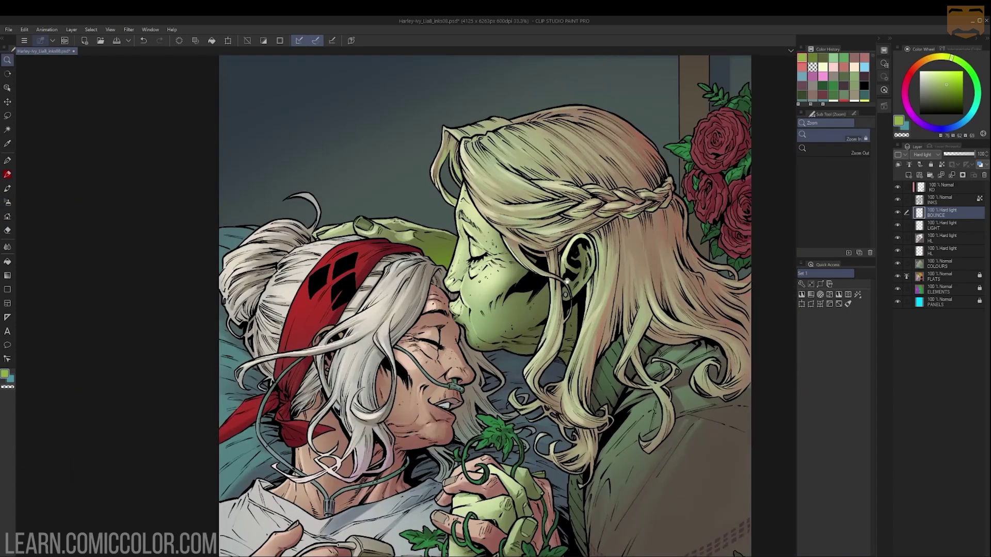
left_click(563, 282)
left_click_drag(539, 285, 592, 226)
Step: Paint yellow-green PURE PAINT bounce strokes along the green woman's jaw and chin
left_click(841, 162)
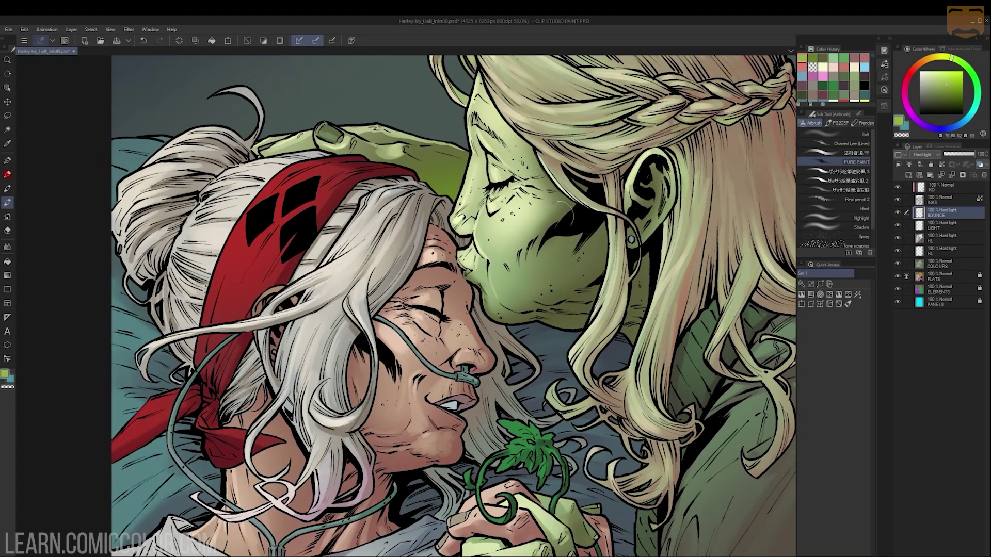
key("w")
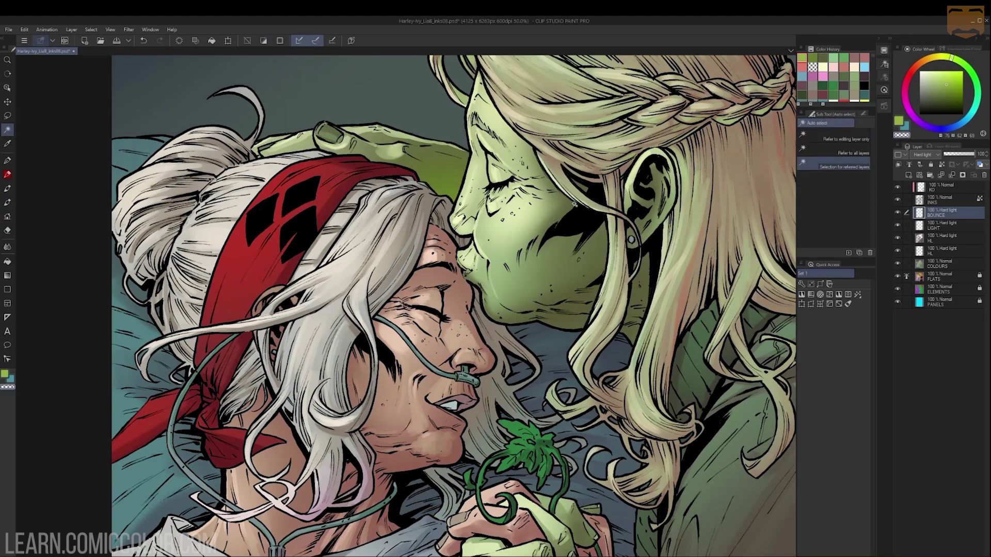
key("b")
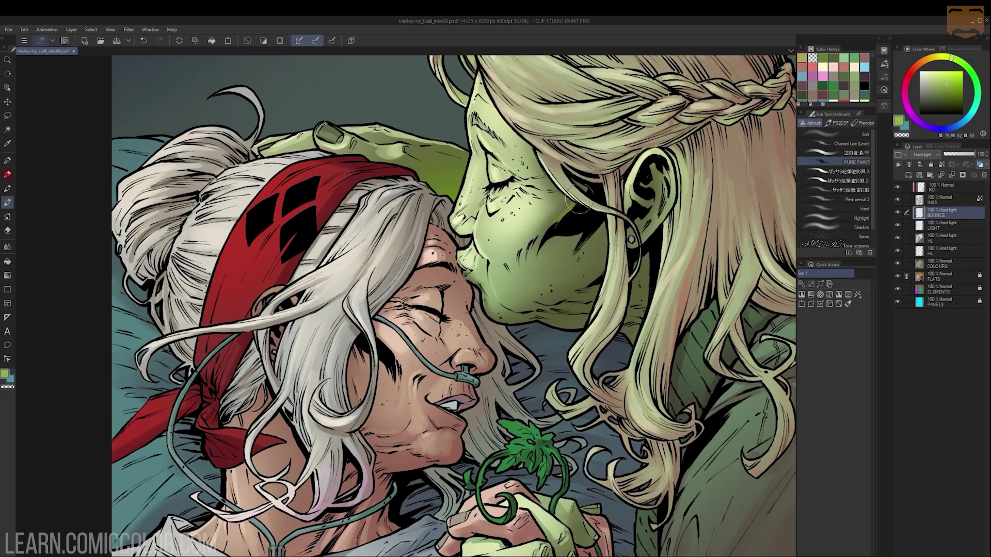
left_click_drag(553, 224, 573, 204)
mouse_move(545, 324)
left_mouse_down()
mouse_move(551, 299)
mouse_move(581, 287)
left_mouse_up()
Step: Paint yellow-green bounce strokes on the green fingers of the clasped hands, undoing one stroke and enlarging the brush
left_click(614, 320, "alt")
left_click_drag(633, 310, 632, 106)
left_click(629, 201, "ctrl")
left_click(606, 205, "ctrl")
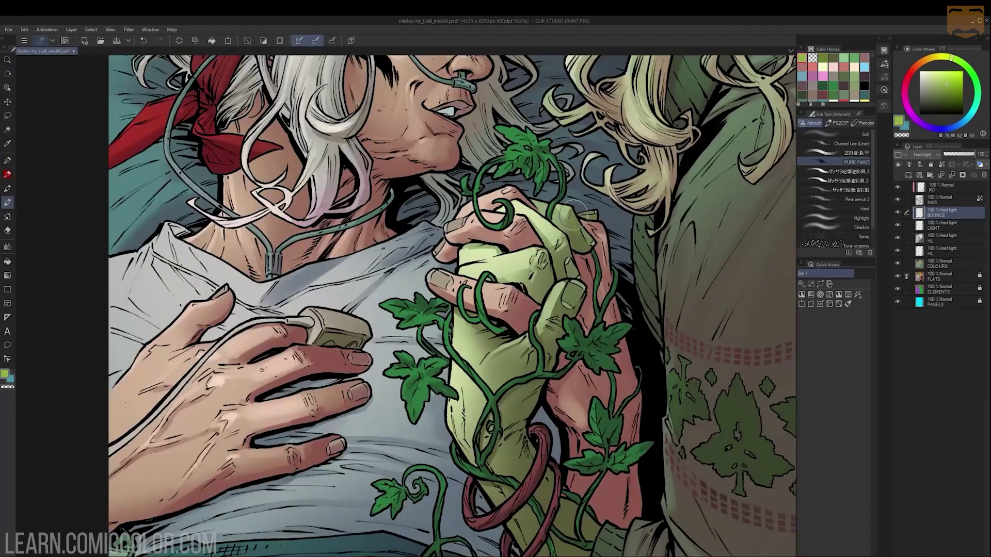
left_click_drag(551, 251, 557, 279)
key("ctrl+z")
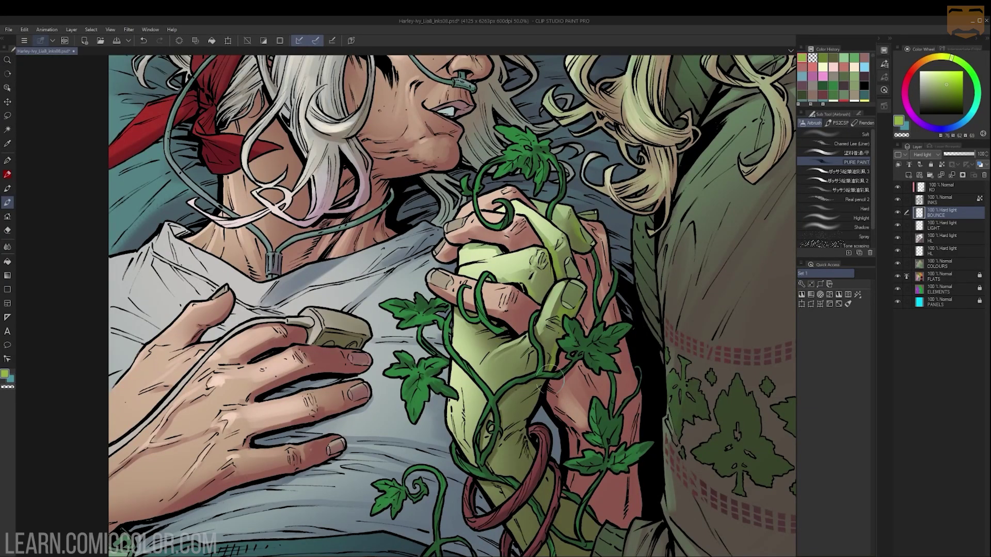
left_click_drag(510, 331, 529, 196)
key("bracketright")
key("bracketright")
key("bracketright")
left_click_drag(553, 256, 536, 294)
Step: Pick a lighter yellow-green and paint PURE PAINT highlights on the ivy leaves around the clasped hands
left_click(581, 411, "alt")
left_click(581, 411, "alt")
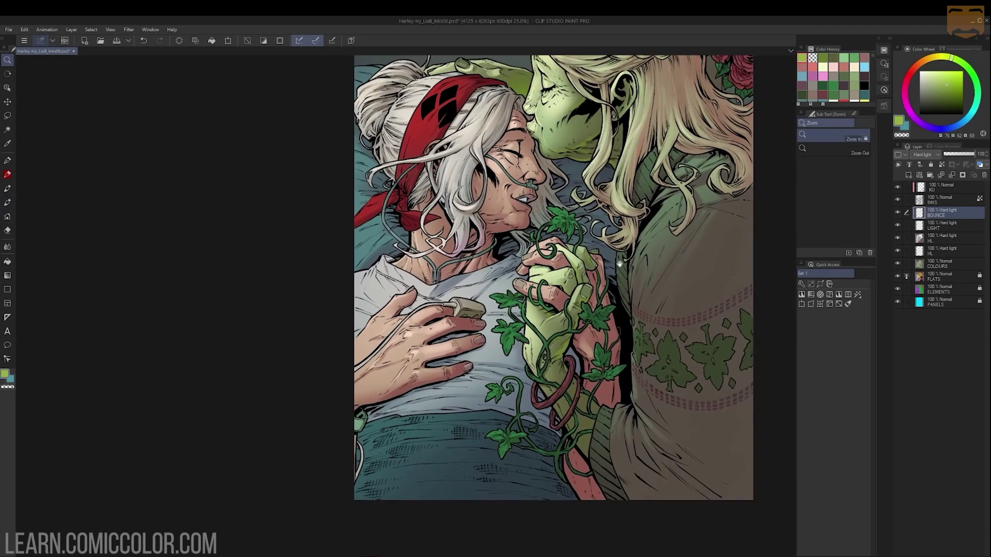
left_click_drag(591, 214, 593, 250)
left_click(594, 251, "ctrl")
left_click(594, 250, "ctrl")
left_click(578, 227, "alt")
left_click(578, 227, "alt")
left_click(590, 227, "ctrl")
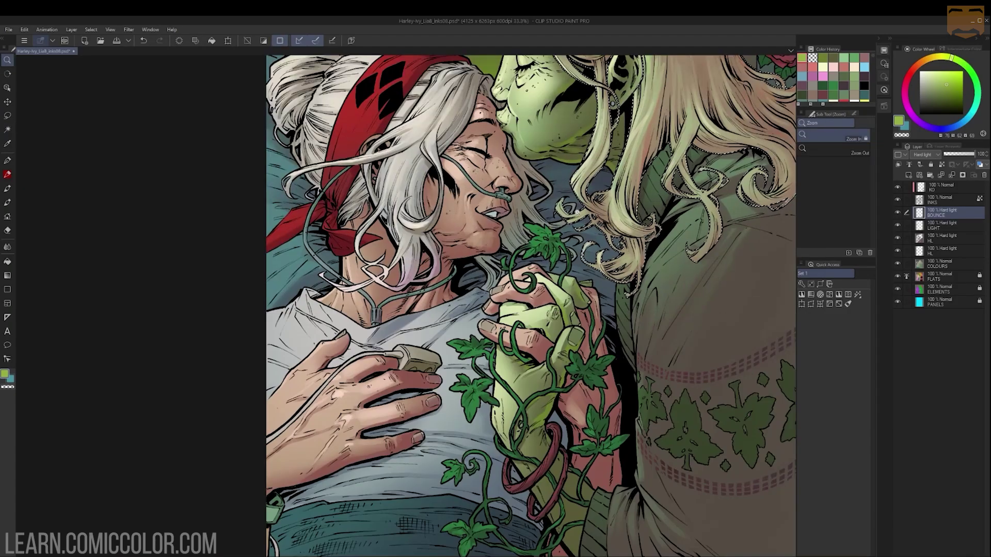
left_click(934, 78)
mouse_move(531, 230)
left_mouse_down()
mouse_move(552, 240)
mouse_move(548, 253)
left_mouse_up()
left_click_drag(482, 343, 457, 341)
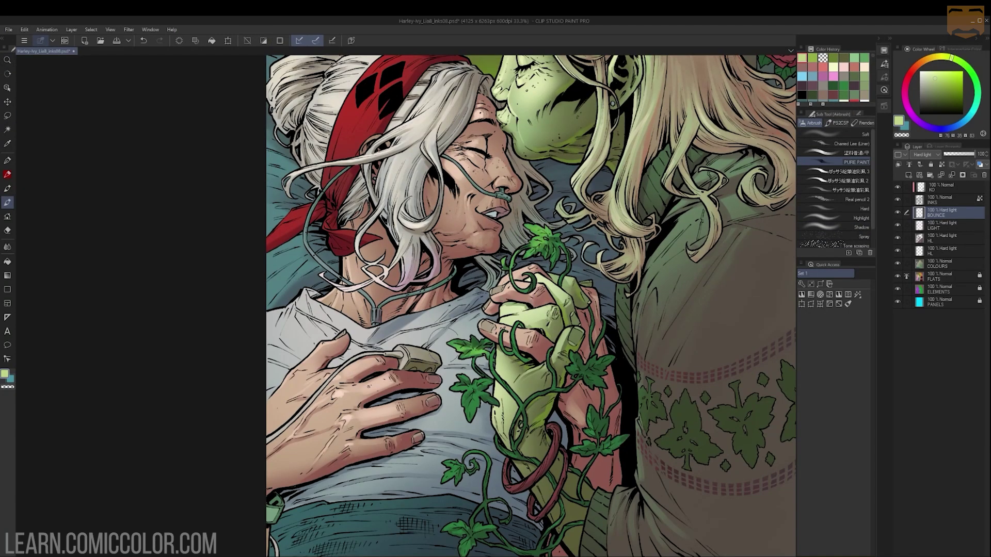
left_click_drag(461, 385, 471, 413)
left_click_drag(522, 328, 530, 240)
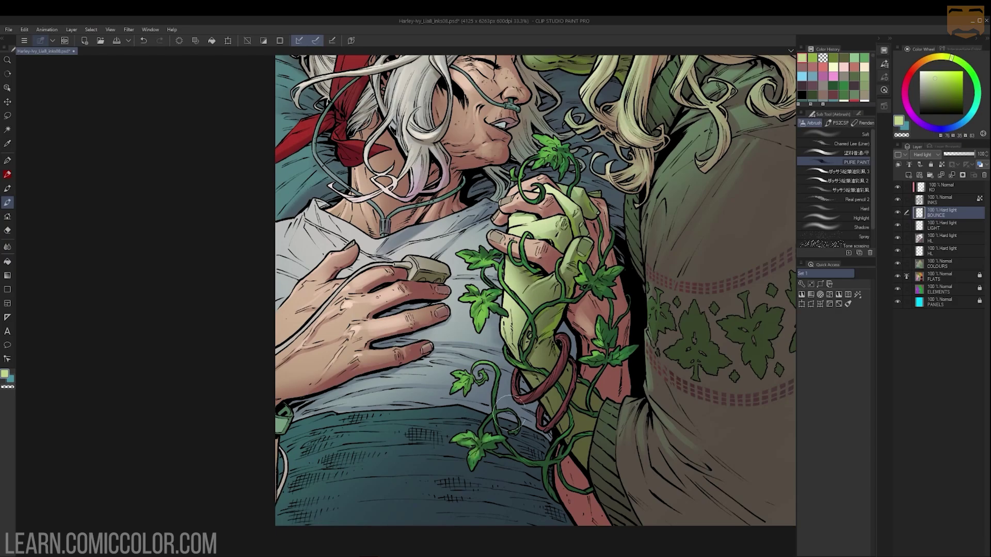
Step: Clear the old selection, select the reclining woman's skin and hide the selection outline
scroll(580, 328, "down", 3)
scroll(583, 252, "up", 3)
scroll(572, 282, "down", 1)
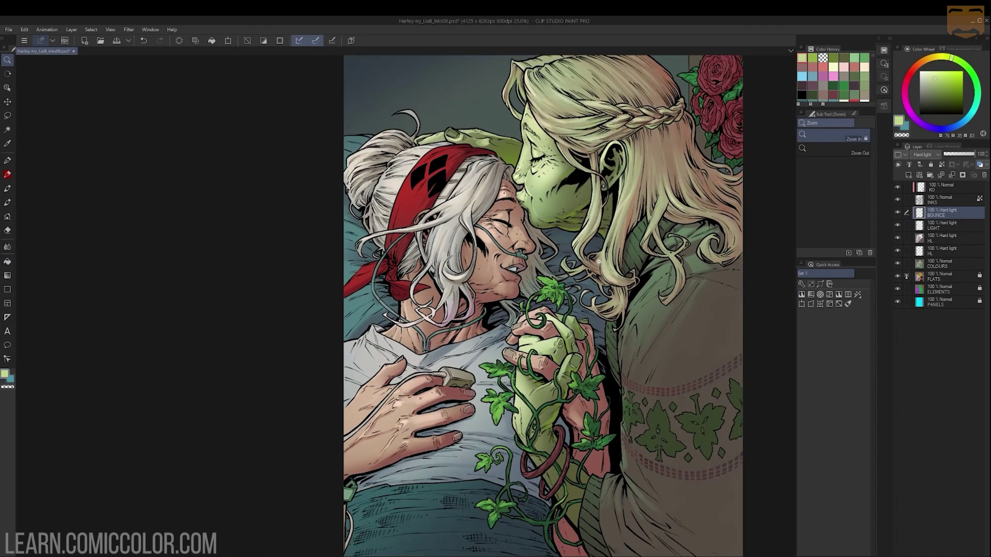
scroll(527, 237, "up", 2)
key("w")
left_click(496, 248)
key("ctrl+d")
key("m")
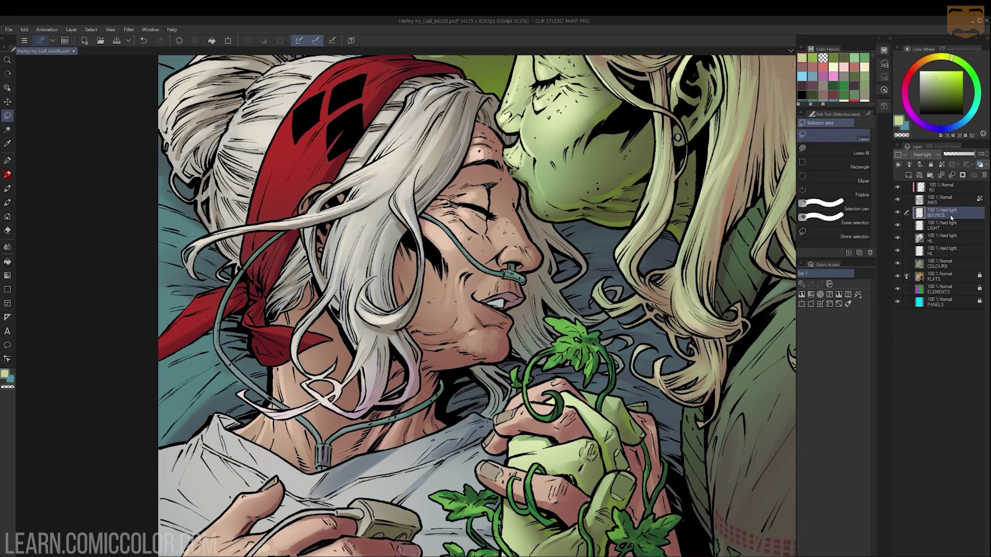
key("w")
left_click(517, 208)
key("ctrl+h")
key("b")
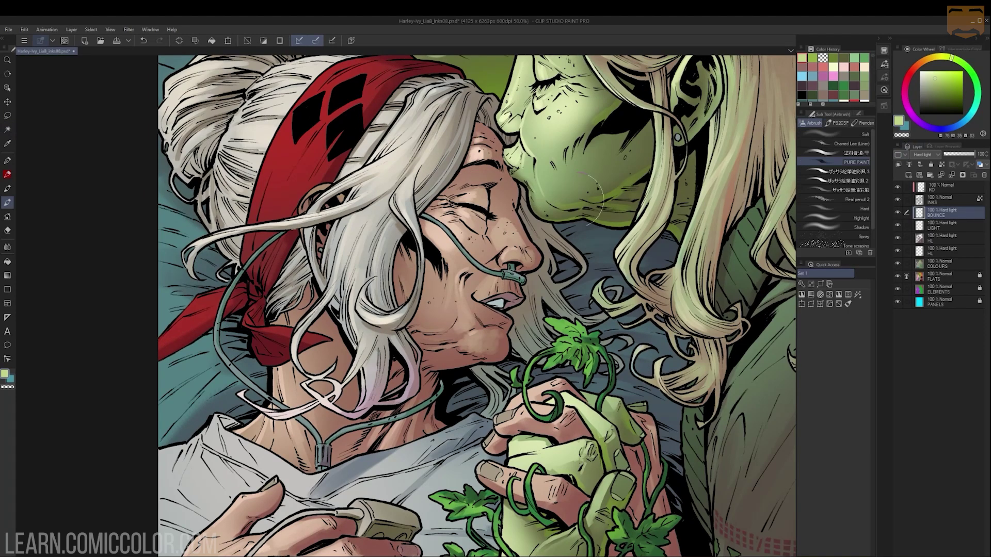
Step: Sample a muted purple, darken it and paint Soft airbrush shading over the reclining woman's face on the upper HL layer
left_click(897, 238, "alt")
left_click(515, 196, "alt")
left_click(897, 238, "alt")
left_click(942, 239)
left_click(838, 134)
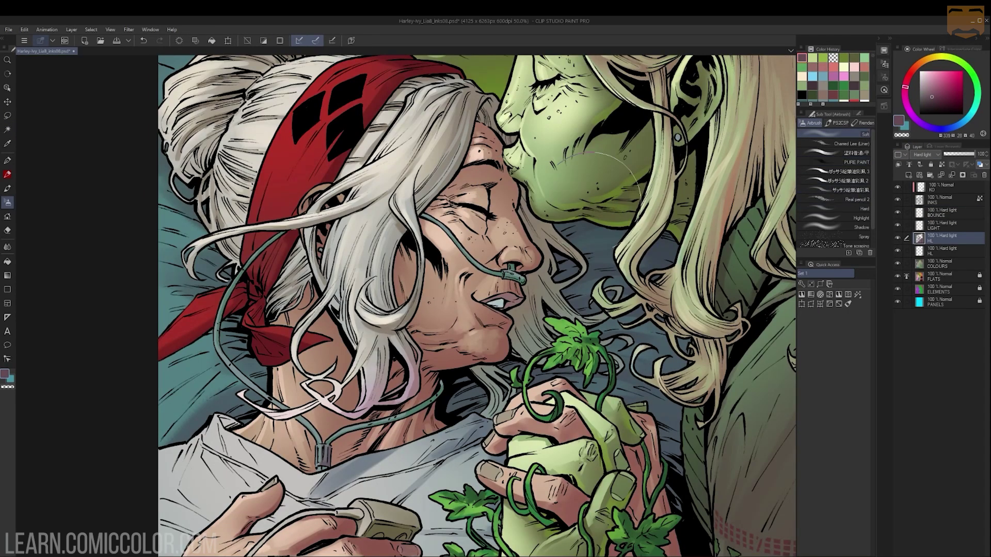
left_click(933, 101)
left_click_drag(471, 181, 504, 180)
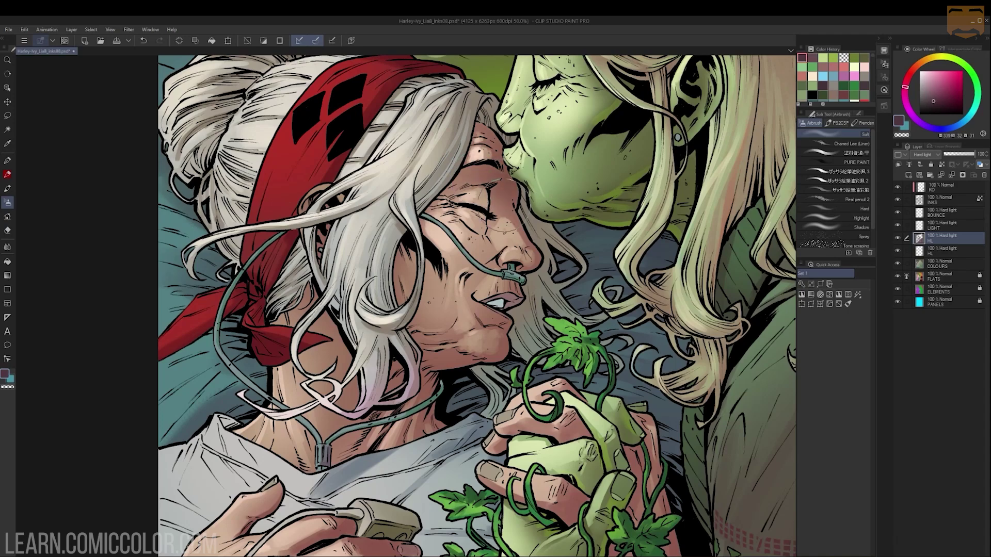
left_click_drag(406, 258, 444, 405)
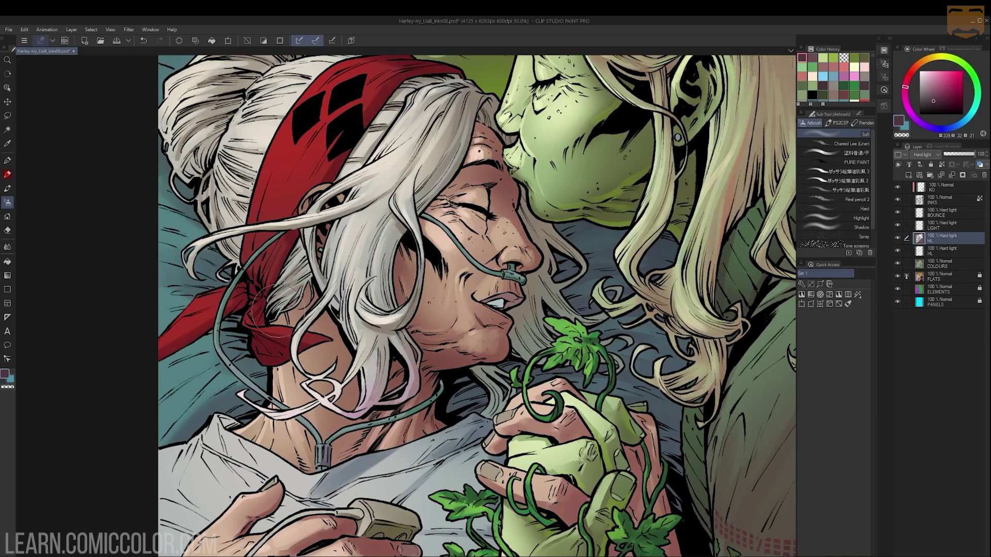
Step: Examine the shading on the reclining woman's face both up close and across the whole page
key("ctrl+space")
left_click_drag(546, 142, 594, 209)
key("b")
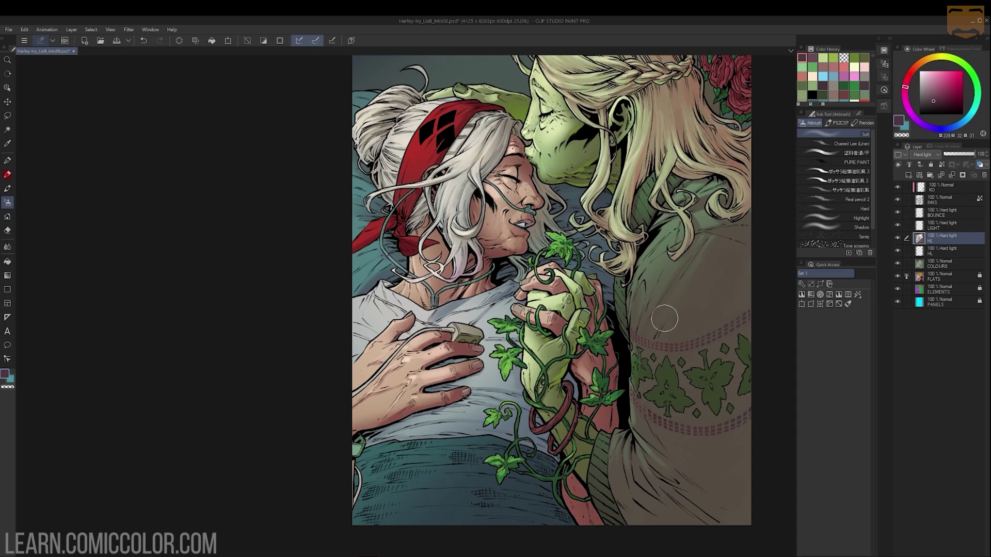
key("ctrl+space")
left_click(549, 239)
key("w")
key("b")
key("ctrl+space")
left_click_drag(579, 206, 561, 223)
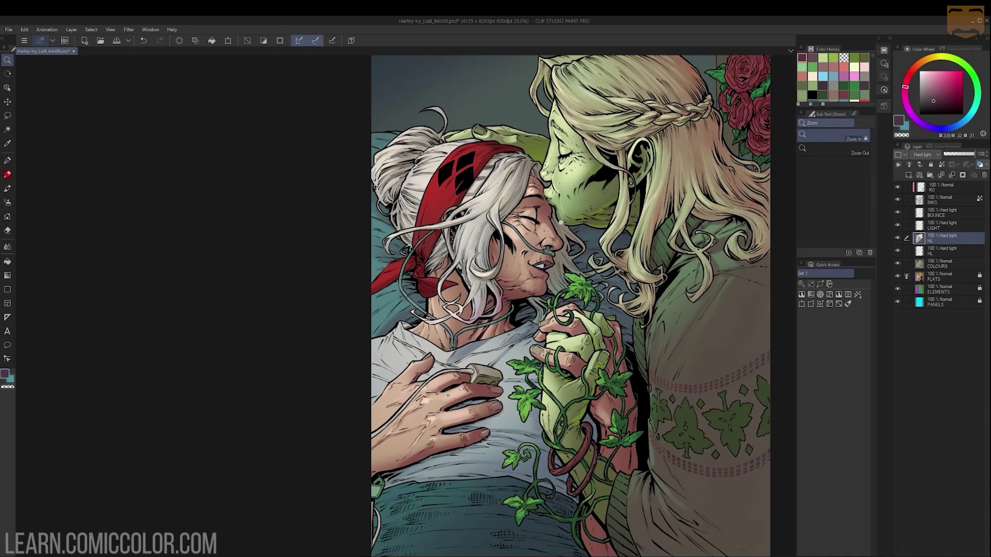
left_click(560, 222)
left_click(588, 223, "alt")
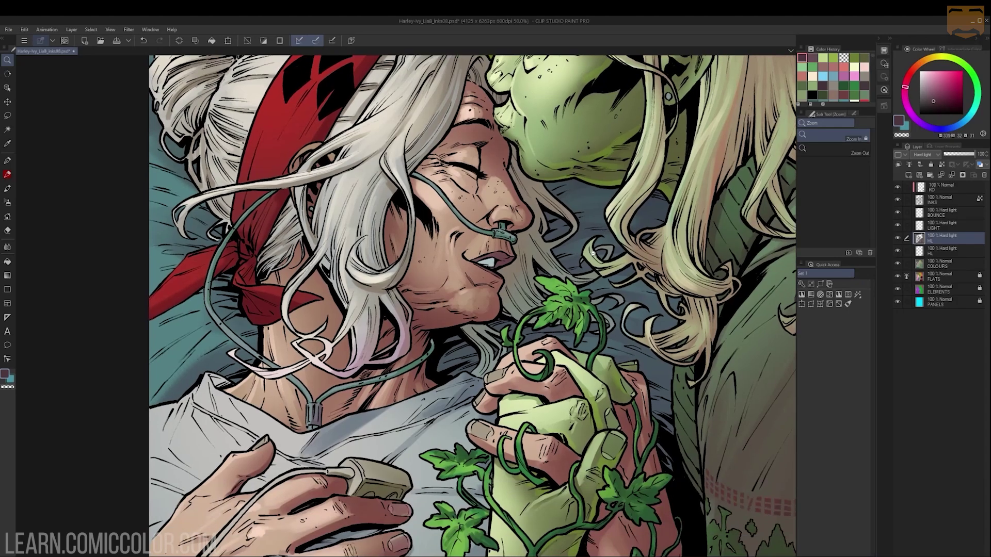
left_click(588, 224, "alt")
left_click(599, 236, "alt")
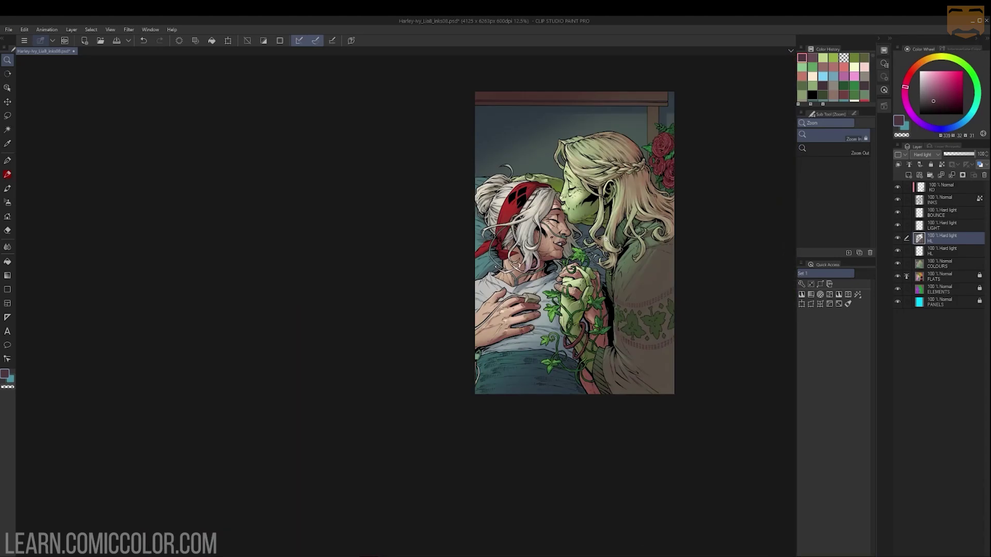
left_click(589, 224)
Step: Clear the selection and add a new Hard light layer at the top of the layer stack
left_click(565, 171)
key("w")
left_click(495, 208)
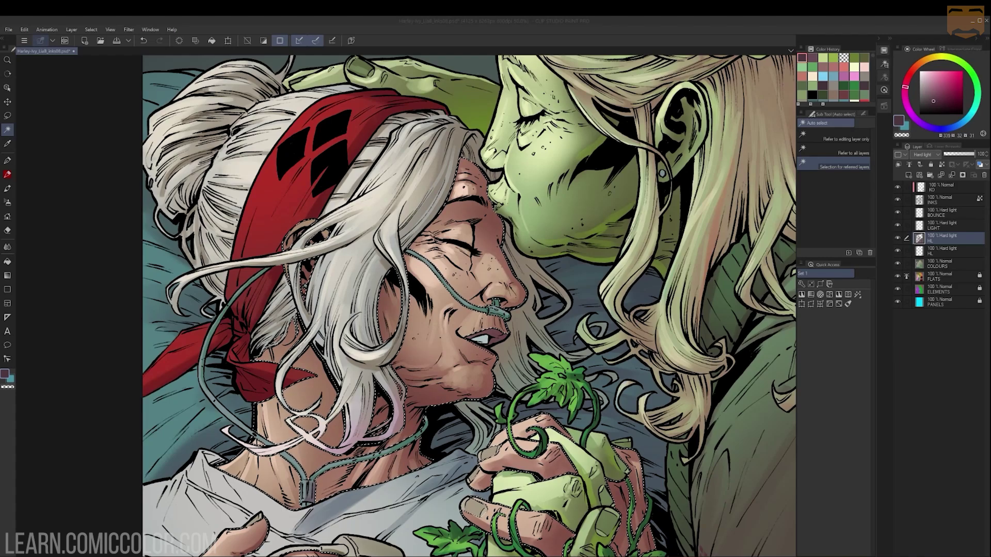
key("ctrl+d")
key("m")
left_click(942, 186)
key("ctrl+shift+n")
key("ctrl+z")
key("ctrl+shift+n")
key("b")
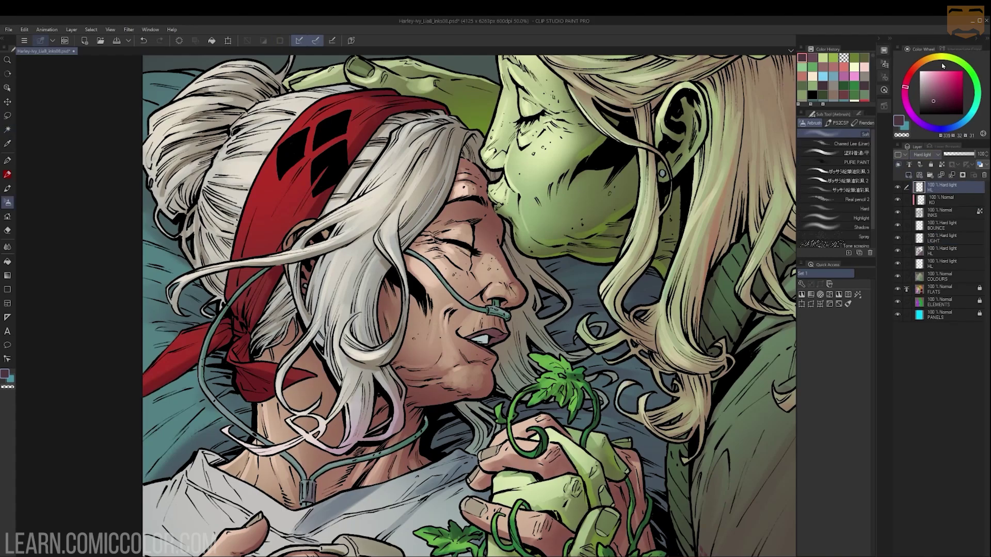
Step: Sample a light green, lighten it and airbrush a soft glow where the lips touch the forehead, undoing unwanted strokes
left_click(500, 196, "alt")
left_click_drag(496, 196, 492, 202)
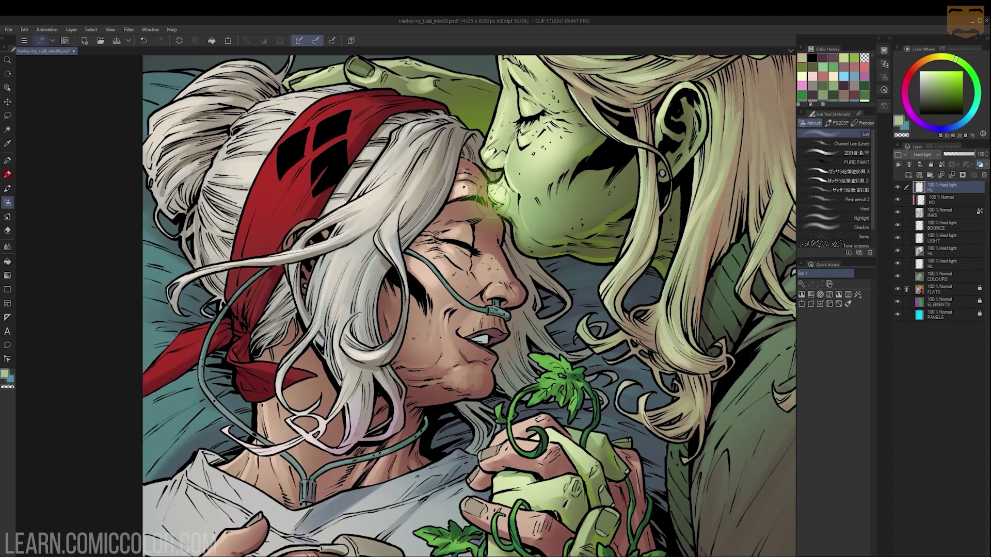
key("ctrl+z")
mouse_move(484, 194)
left_mouse_down()
mouse_move(497, 202)
mouse_move(493, 180)
mouse_move(542, 166)
mouse_move(504, 194)
left_mouse_up()
key("space")
left_click(929, 70)
key("ctrl+z")
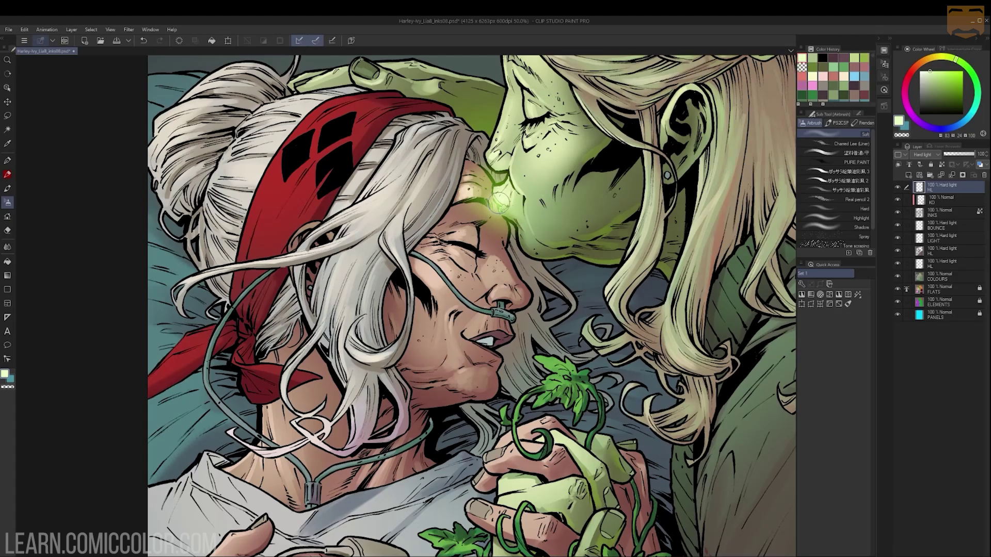
Step: Select the reclining woman's skin, activate the BOUNCE layer, sample its yellow-green and hide the selection outline
key("ctrl+space")
left_click_drag(569, 222, 513, 227)
left_click_drag(635, 209, 614, 204)
left_click_drag(563, 235, 608, 233)
key("w")
left_click(512, 231)
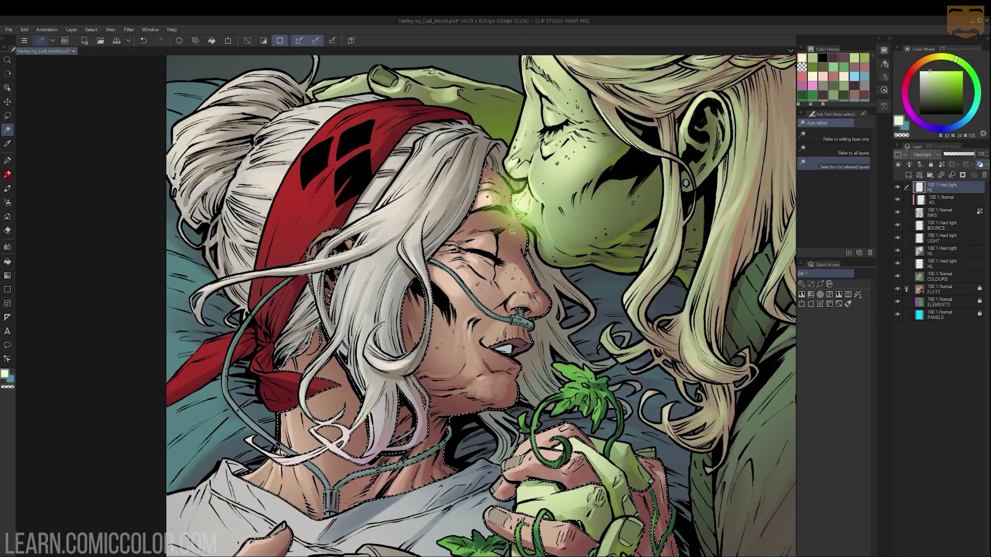
key("b")
left_click(942, 238)
left_click(941, 226)
left_click(898, 226, "alt")
left_click(510, 135, "alt")
left_click(898, 226, "alt")
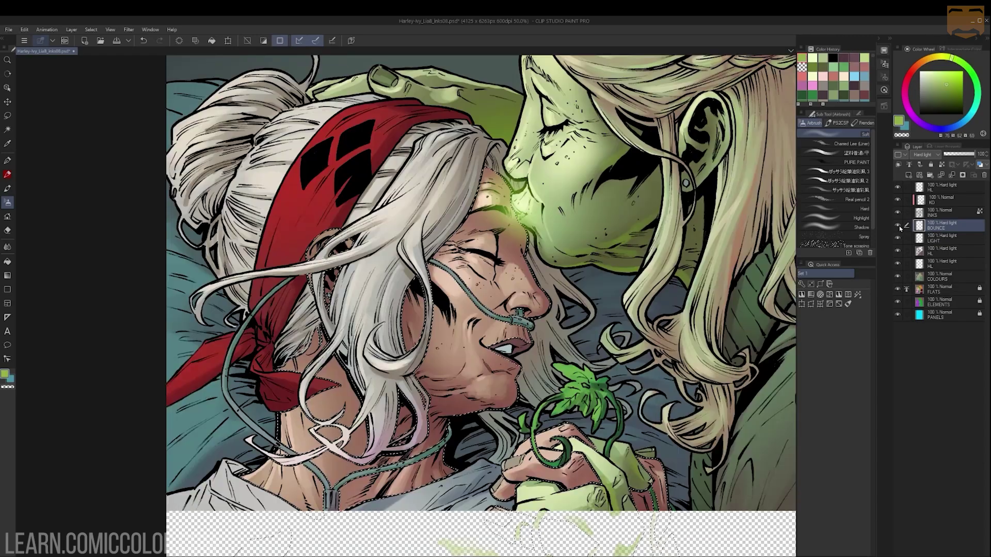
key("ctrl+d")
Step: Paint yellow-green bounce light along the reclining woman's forehead, nose, cheek and chin with the PURE PAINT brush
left_click(846, 161)
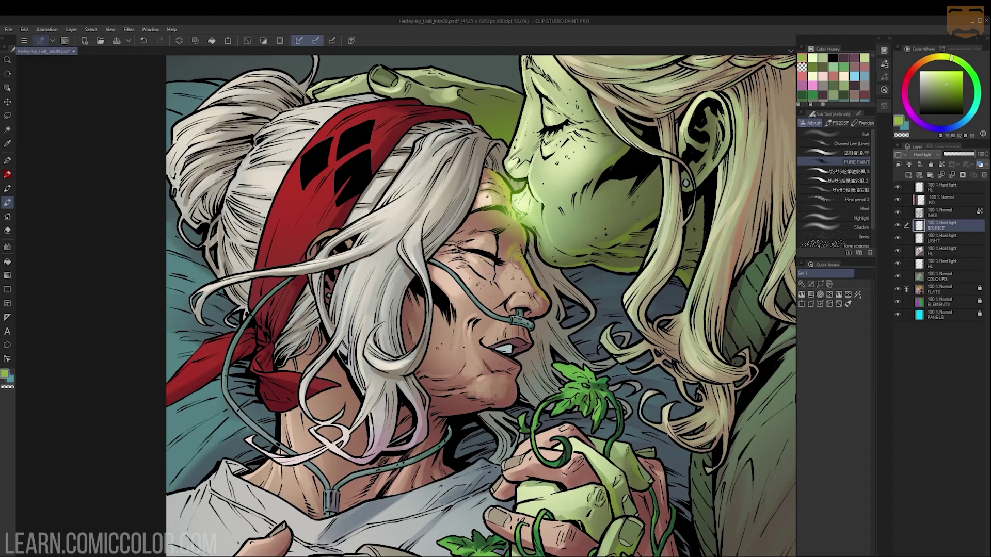
key("j")
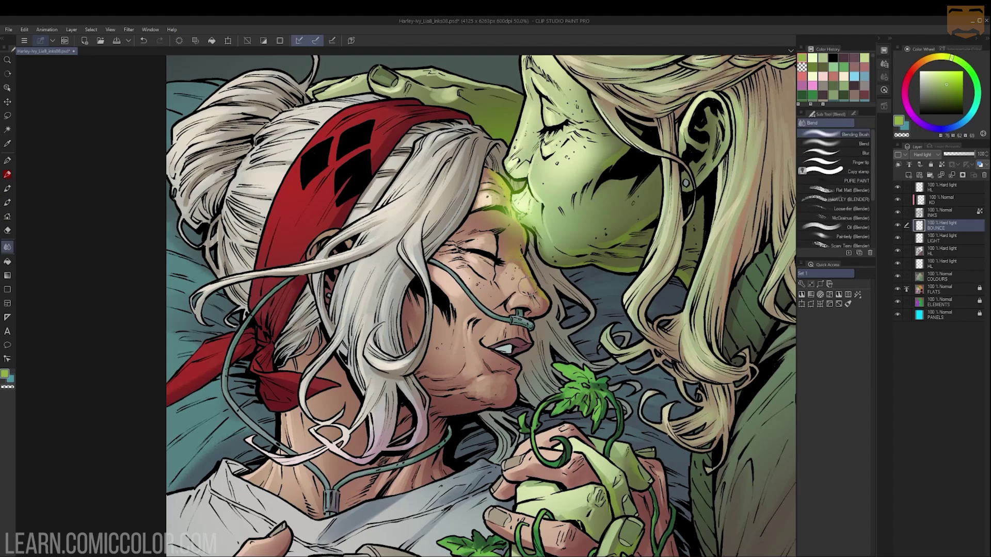
key("b")
scroll(467, 269, "up", 1)
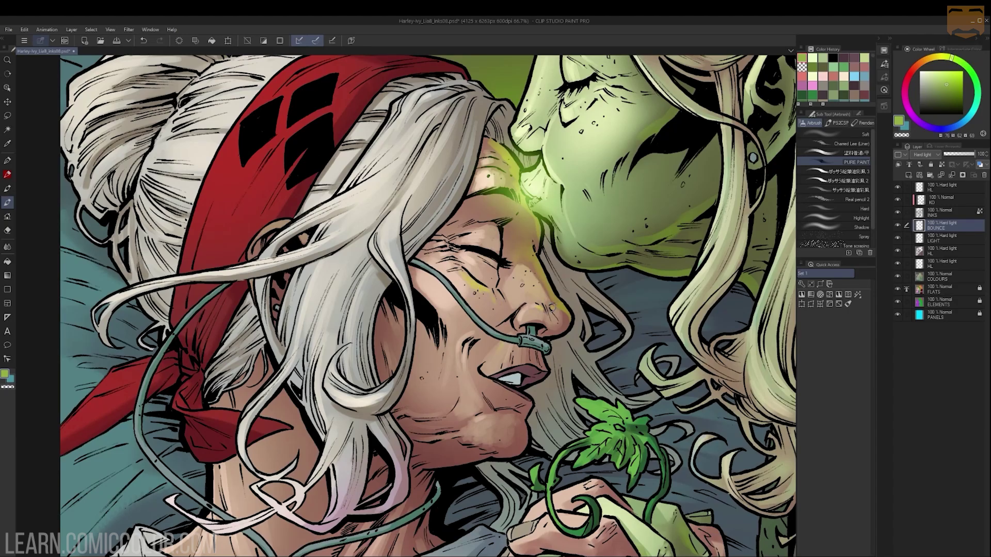
scroll(593, 286, "down", 2)
scroll(576, 314, "up", 2)
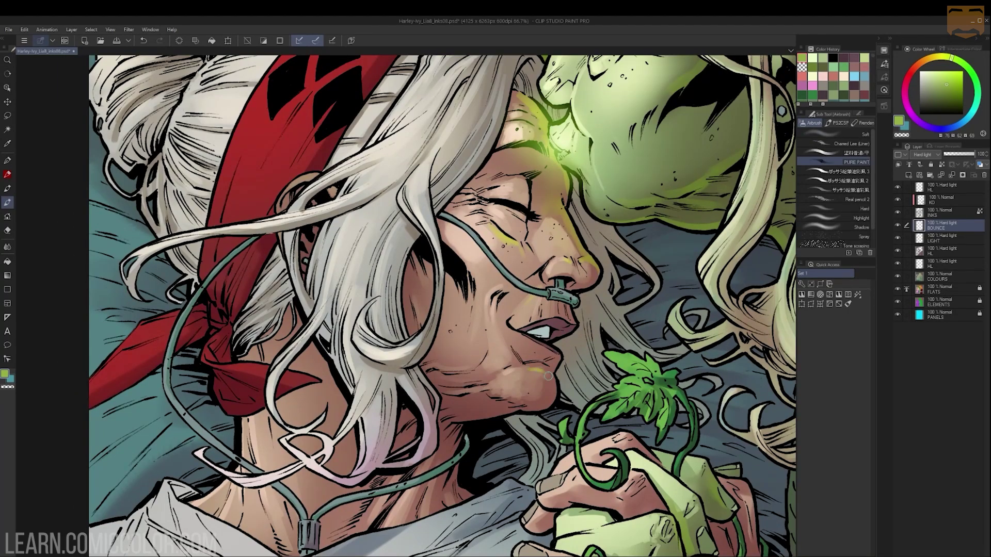
scroll(559, 342, "down", 3)
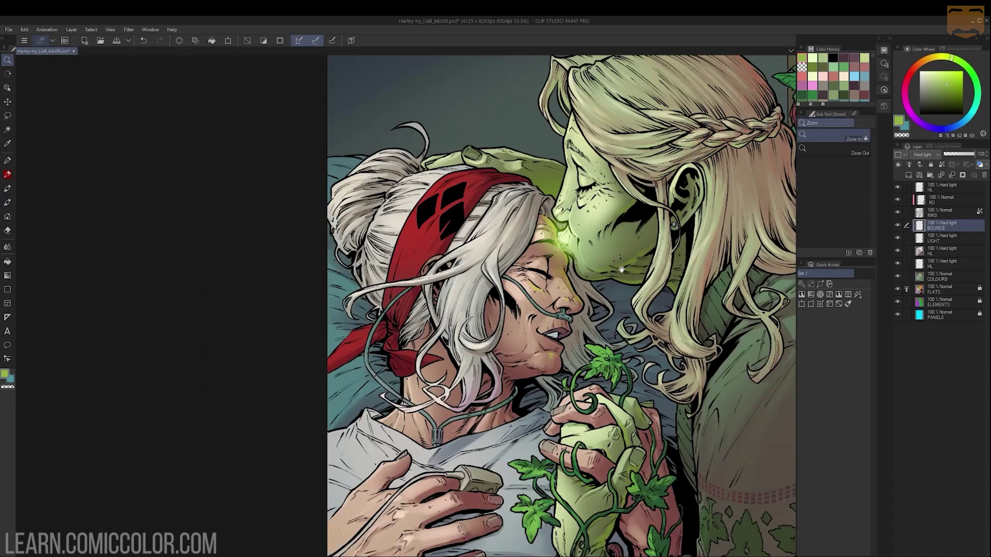
Step: Add yellow-green bounce light to the edges of the reclining woman's hair and red headband, undoing stray strokes
scroll(590, 260, "up", 1)
scroll(590, 260, "down", 1)
scroll(589, 260, "up", 2)
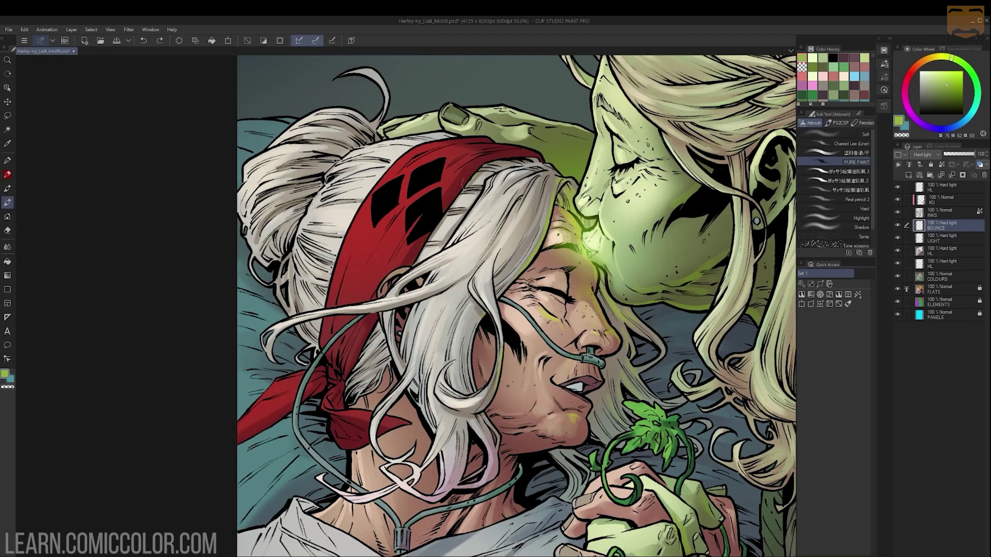
key("ctrl+z")
key("ctrl+z")
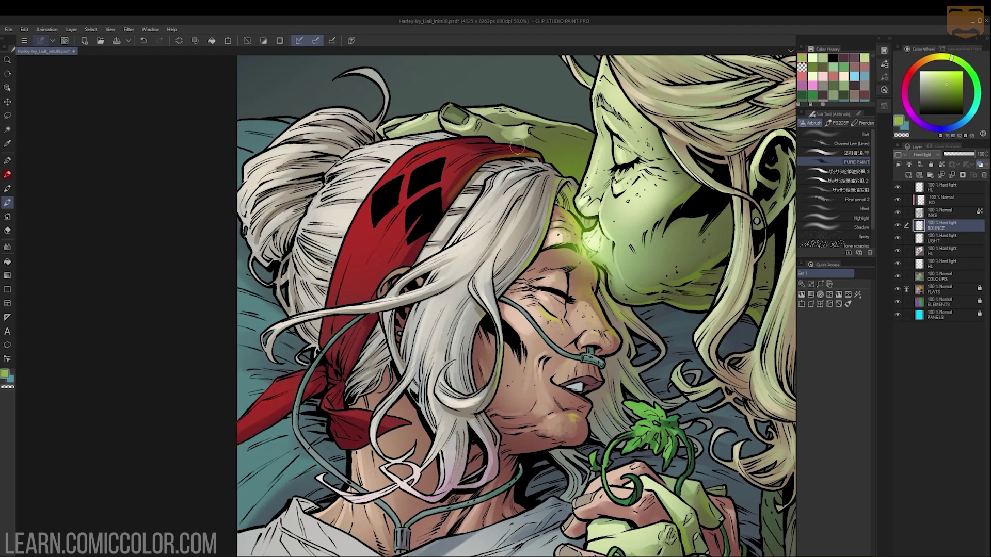
Step: Examine the bounce light across the whole page and up close around the clasped hands and sweater
key("ctrl+space")
left_click_drag(532, 142, 480, 150)
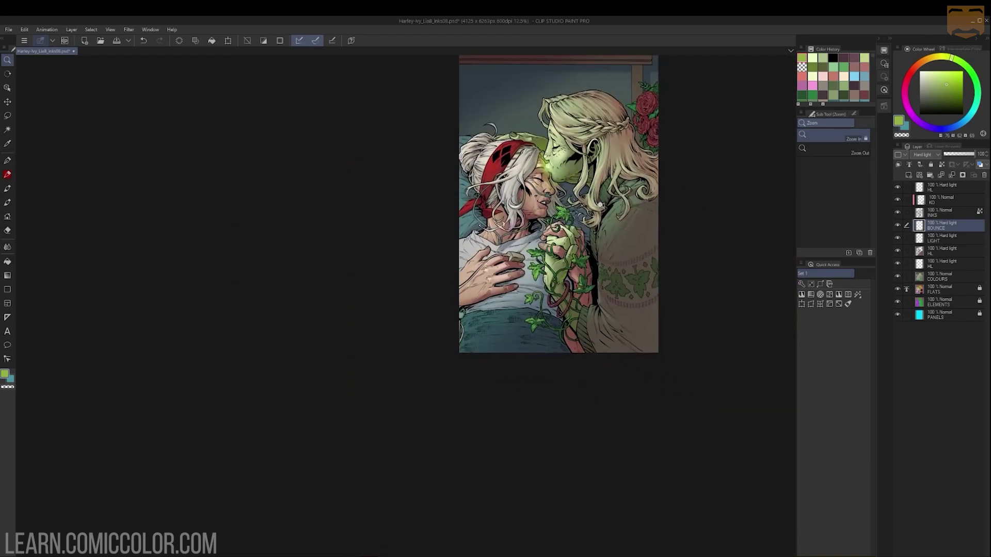
left_click_drag(692, 216, 694, 253)
left_click_drag(544, 307, 552, 204)
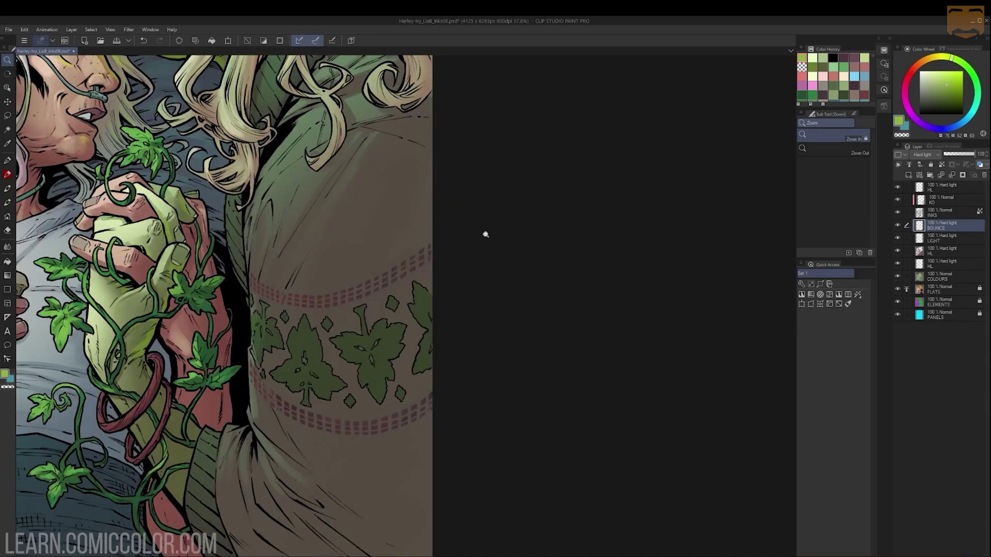
left_click_drag(485, 234, 434, 234)
left_click_drag(442, 234, 629, 263)
left_click_drag(629, 193, 653, 263)
left_click_drag(511, 190, 480, 190)
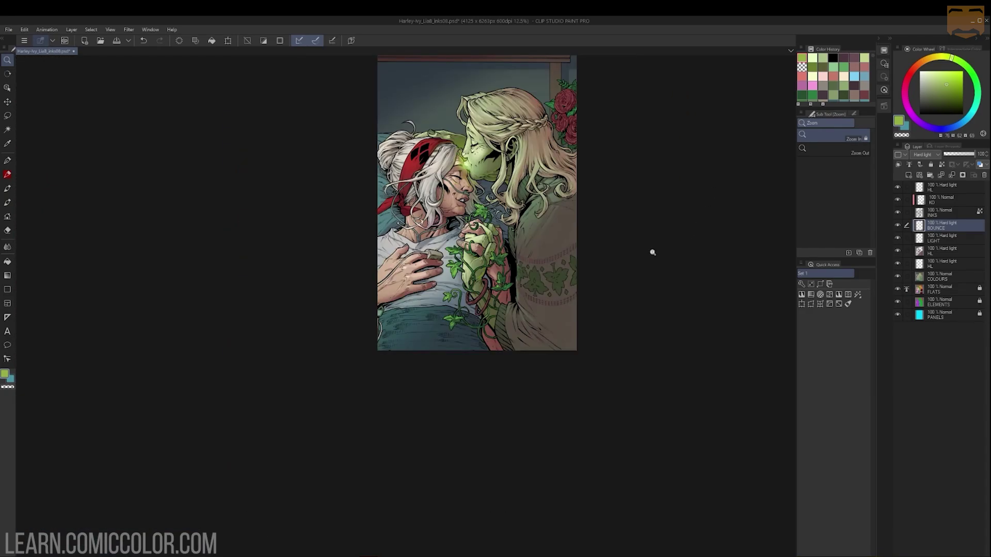
scroll(652, 252, "up", 5)
Step: Select the ivy leaves around the clasped hands, brighten them with a lighter yellow-green and clear the selection
key("b")
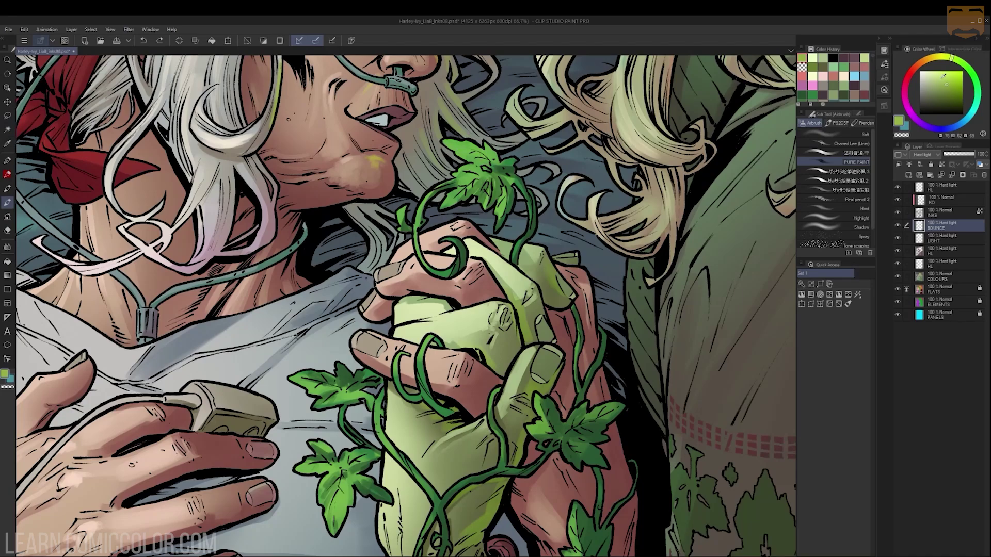
left_click(935, 72)
left_click_drag(449, 138, 505, 171)
key("ctrl+z")
key("w")
left_click(473, 156)
key("b")
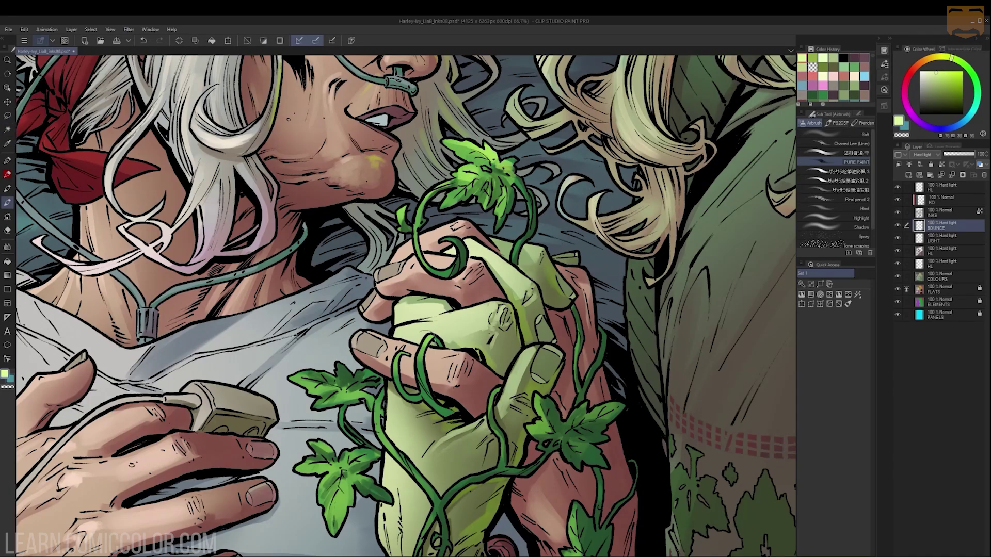
left_click_drag(358, 368, 341, 382)
left_click_drag(337, 372, 308, 383)
scroll(570, 274, "down", 2)
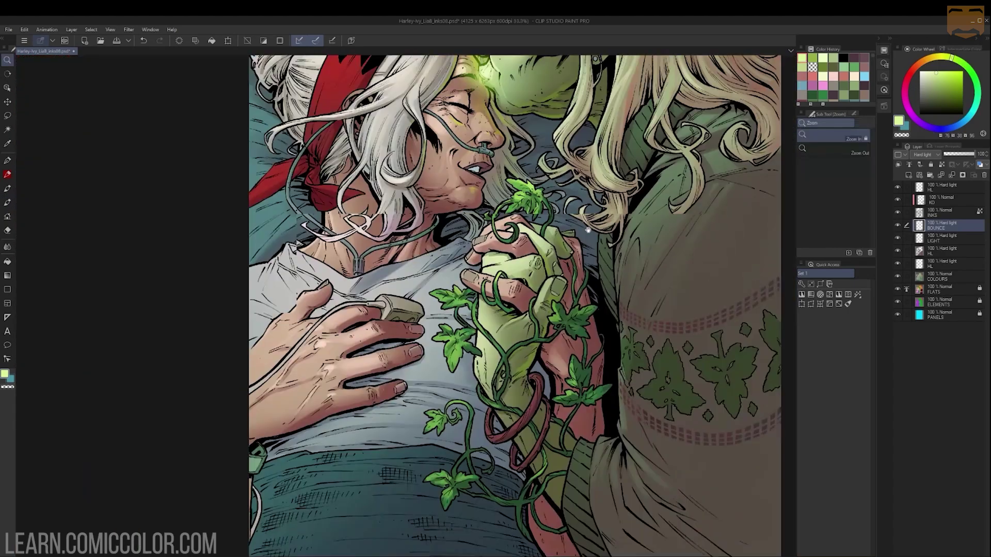
scroll(544, 157, "up", 1)
key("w")
key("ctrl+d")
key("b")
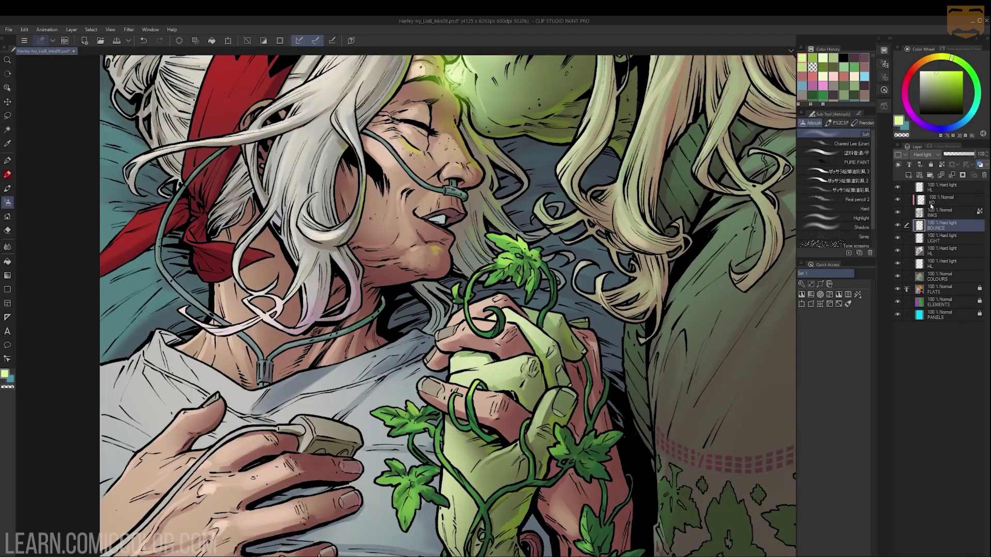
Step: Airbrush a soft light-green glow onto the reclining woman's hair behind her face, checking it against the whole page
key("ctrl+z")
key("z")
scroll(570, 242, "down", 2)
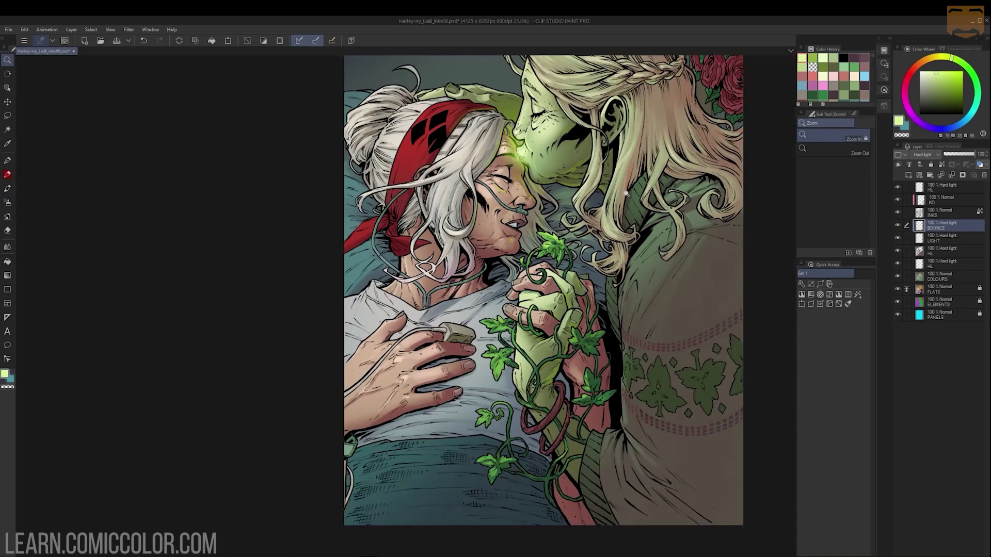
left_click_drag(573, 244, 583, 284)
scroll(598, 214, "down", 2)
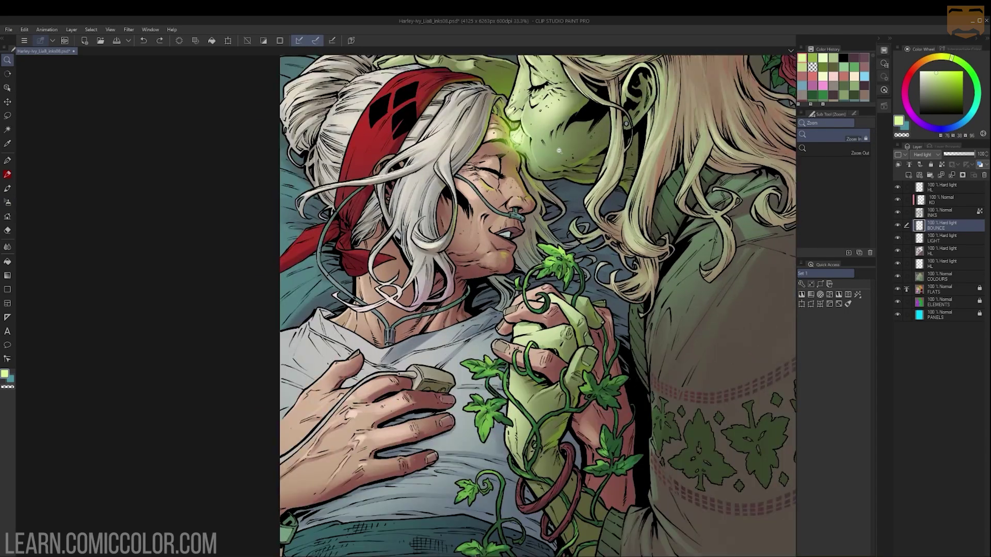
scroll(587, 240, "up", 4)
scroll(611, 170, "down", 1)
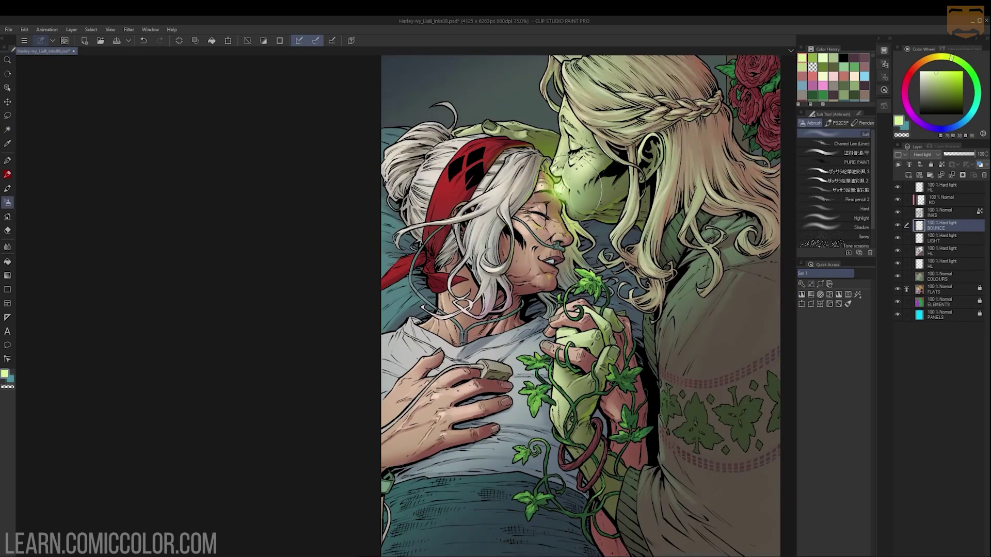
scroll(601, 197, "down", 2)
scroll(601, 196, "up", 5)
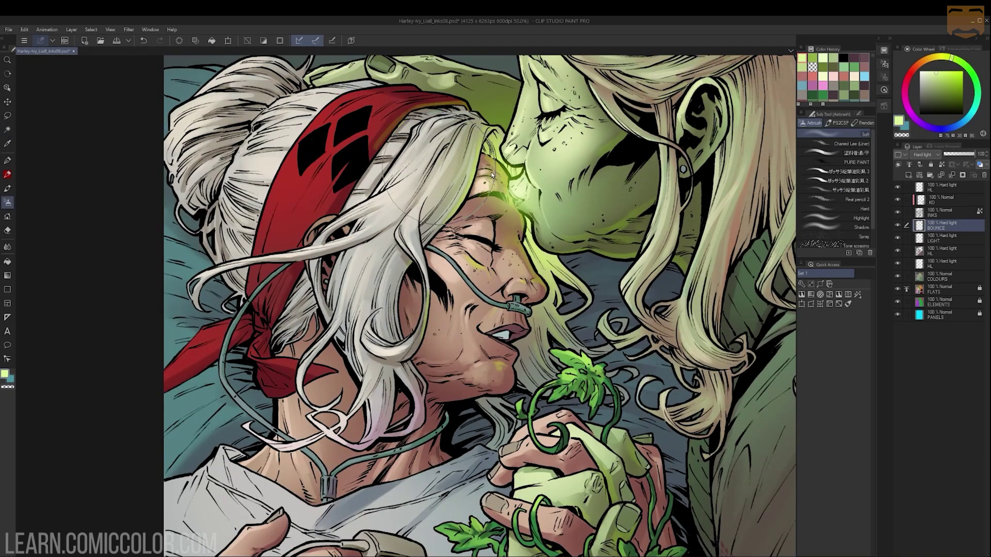
scroll(572, 133, "down", 3)
left_click_drag(584, 182, 605, 154)
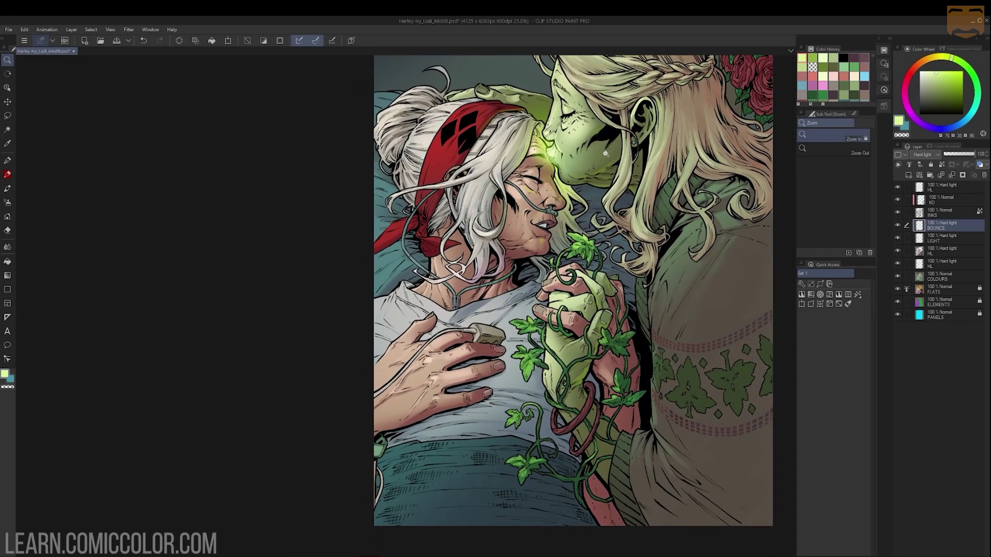
Step: Select the finger clip on the reclining woman's hand and airbrush a pale yellow-green highlight onto it, undoing unwanted strokes
scroll(490, 335, "up", 3)
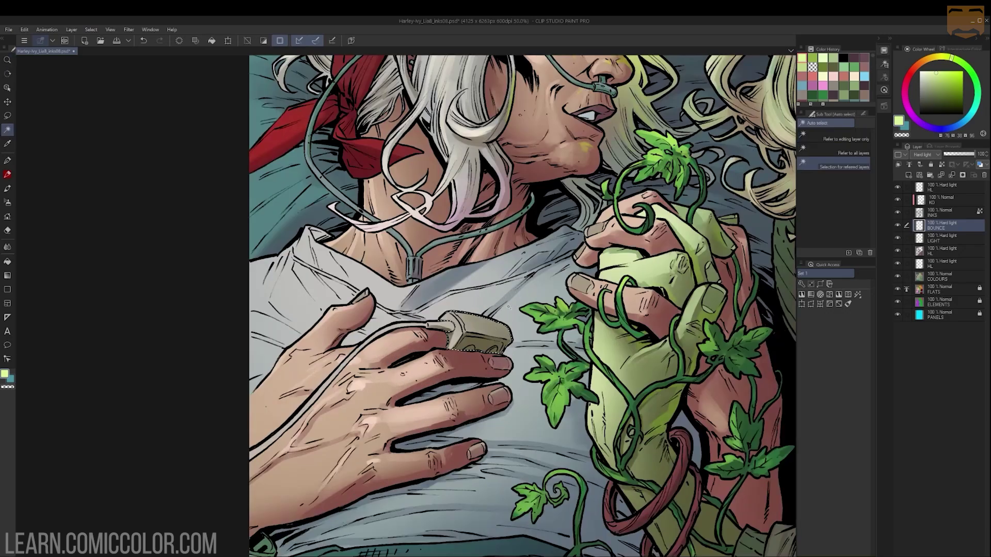
key("b")
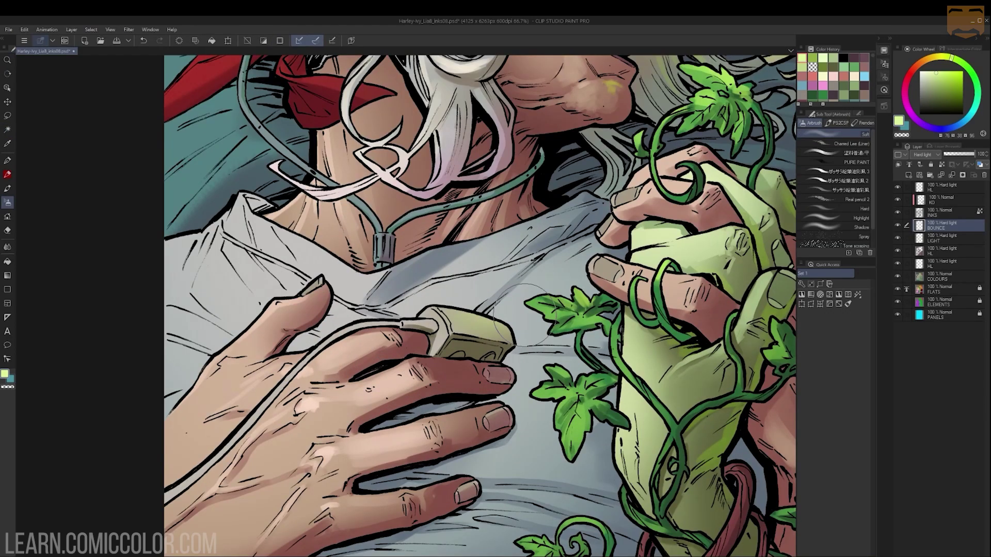
left_click_drag(450, 315, 499, 327)
key("ctrl+z")
key("z")
scroll(548, 275, "down", 5)
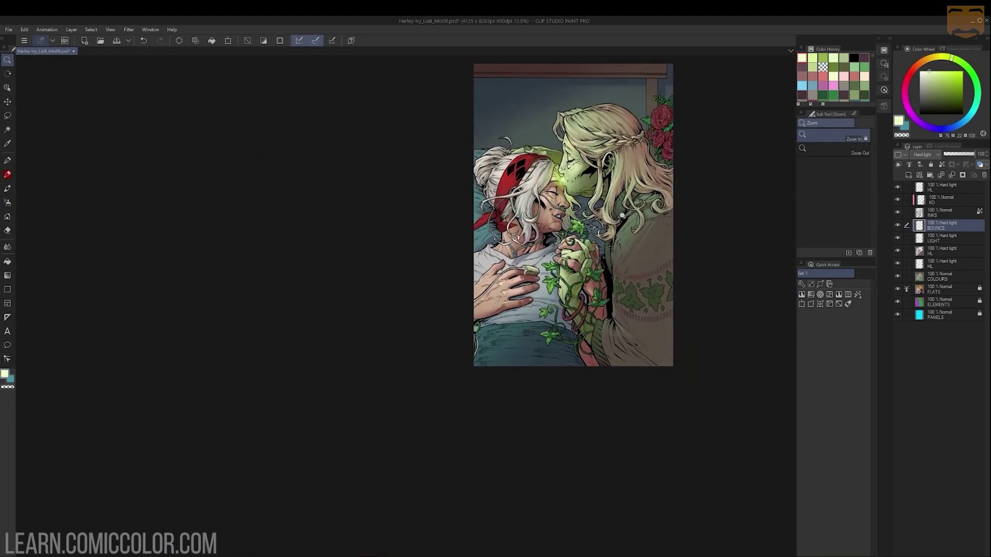
scroll(623, 216, "up", 3)
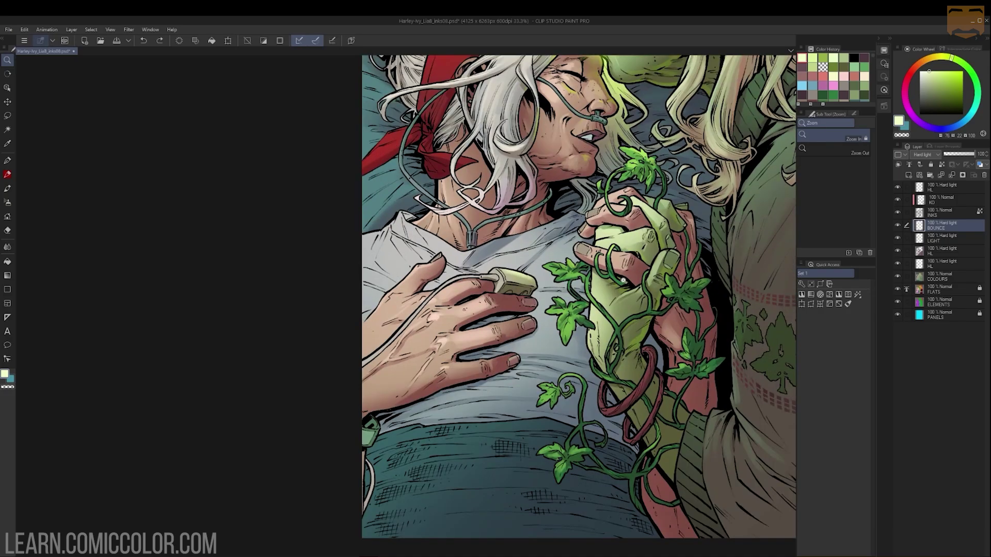
Step: Clear the selection and paint pale yellow-green highlights on the pink fingers of the clasped hands, undoing an unwanted stroke
scroll(696, 191, "up", 2)
key("b")
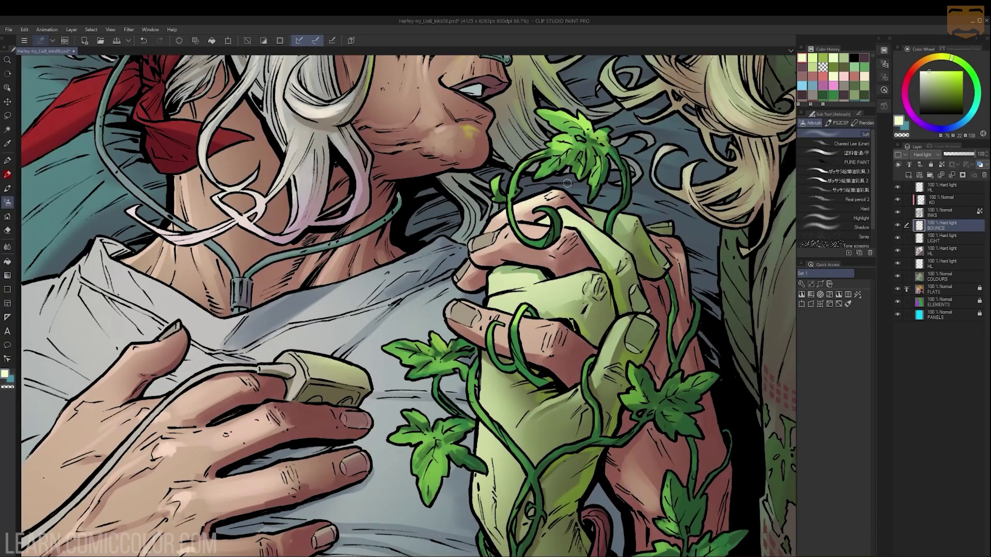
key("ctrl+d")
mouse_move(523, 227)
left_mouse_down()
mouse_move(548, 235)
mouse_move(567, 209)
mouse_move(562, 246)
left_mouse_up()
key("b")
key("b")
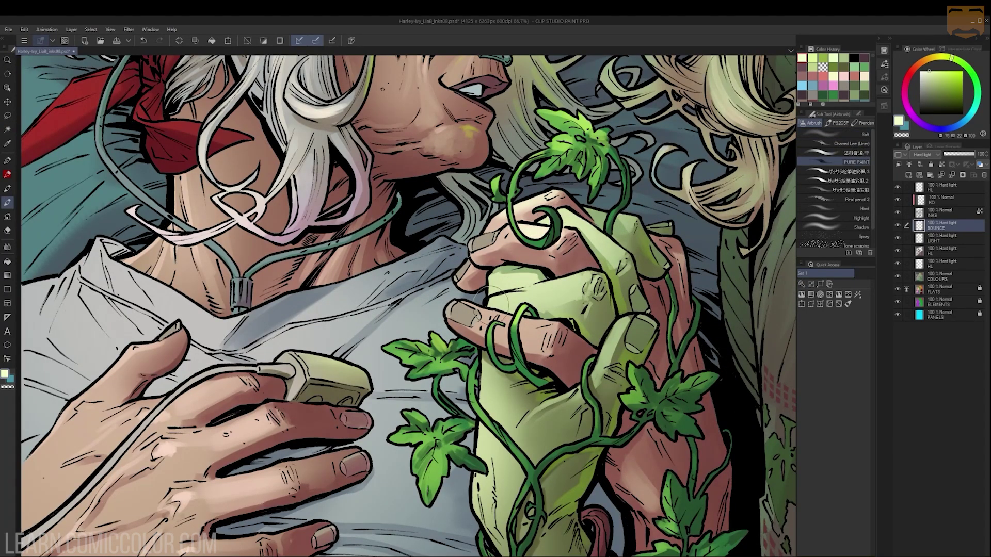
left_click_drag(467, 305, 510, 324)
left_click_drag(521, 316, 559, 335)
key("ctrl+z")
key("w")
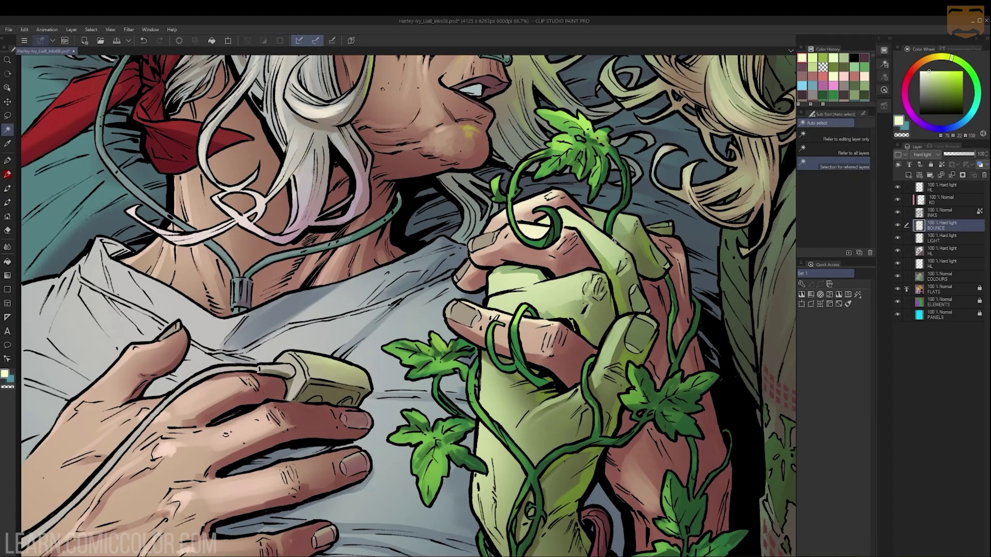
Step: Select the green hand and paint pale highlights along its fingers and knuckles, clearing the selection when done
left_click(613, 239)
key("b")
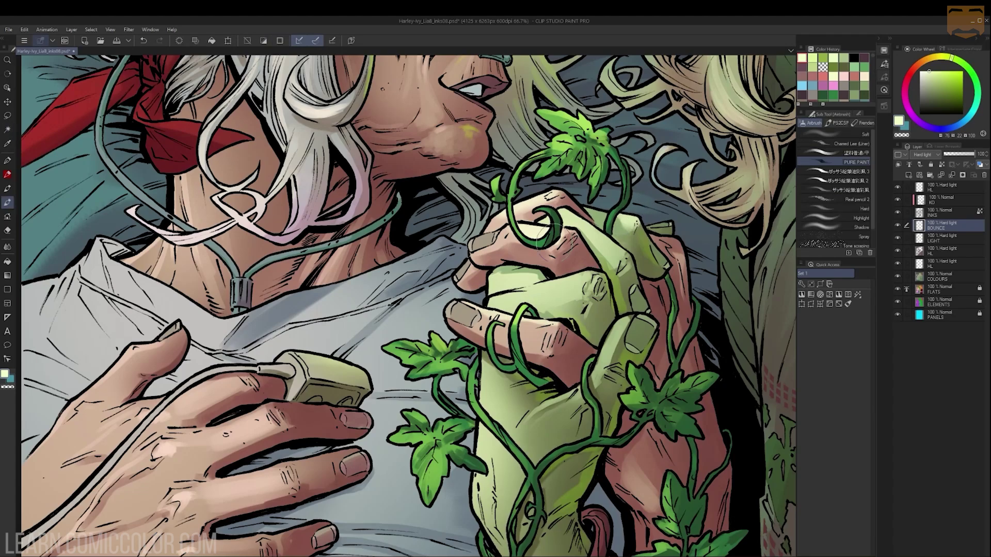
mouse_move(532, 274)
left_mouse_down()
mouse_move(491, 280)
mouse_move(587, 271)
mouse_move(556, 295)
left_mouse_up()
mouse_move(643, 272)
left_mouse_down()
mouse_move(666, 231)
mouse_move(635, 245)
mouse_move(670, 237)
left_mouse_up()
mouse_move(521, 209)
left_mouse_down()
mouse_move(530, 235)
mouse_move(522, 250)
mouse_move(495, 230)
left_mouse_up()
key("ctrl+d")
left_click_drag(606, 235, 626, 234)
mouse_move(625, 237)
left_mouse_down()
mouse_move(618, 284)
mouse_move(627, 289)
left_mouse_up()
Step: Pick a more saturated light green and airbrush soft bounce light onto the sweater's shoulder and upper sleeve, undoing unwanted strokes
key("w")
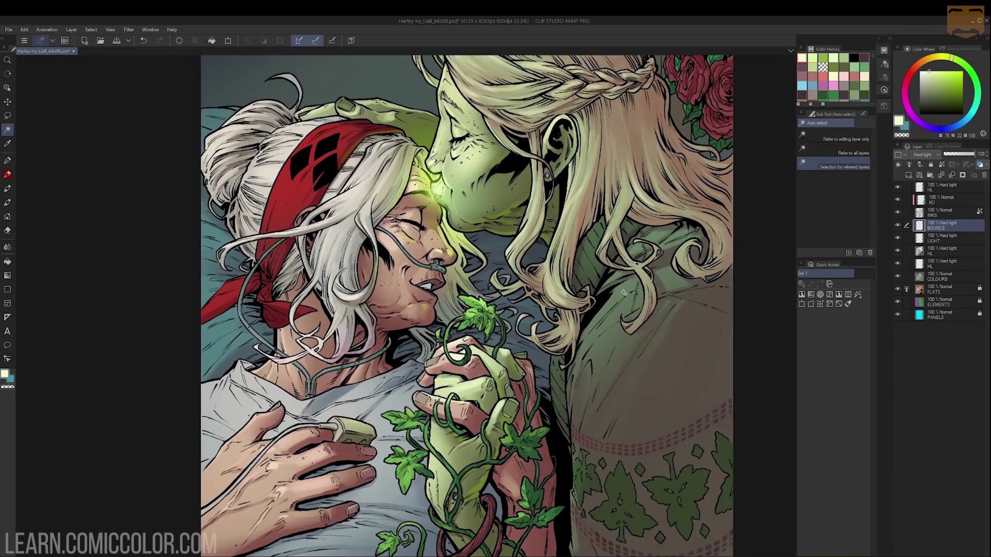
key("b")
left_click(848, 210)
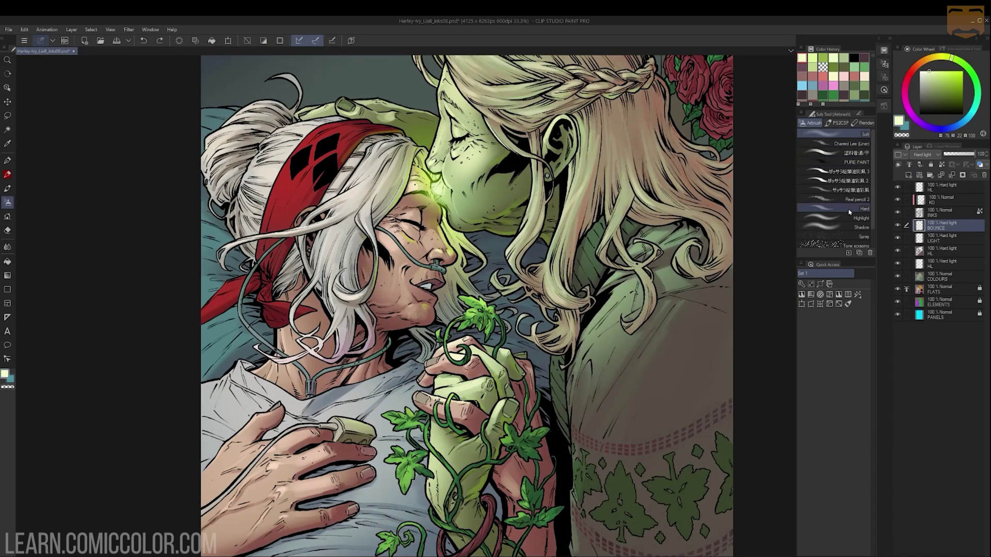
key("ctrl+z")
left_click(939, 73)
left_click_drag(620, 302, 599, 369)
mouse_move(649, 288)
left_mouse_down()
mouse_move(594, 286)
mouse_move(600, 363)
left_mouse_up()
left_click_drag(636, 265, 689, 227)
key("ctrl+z")
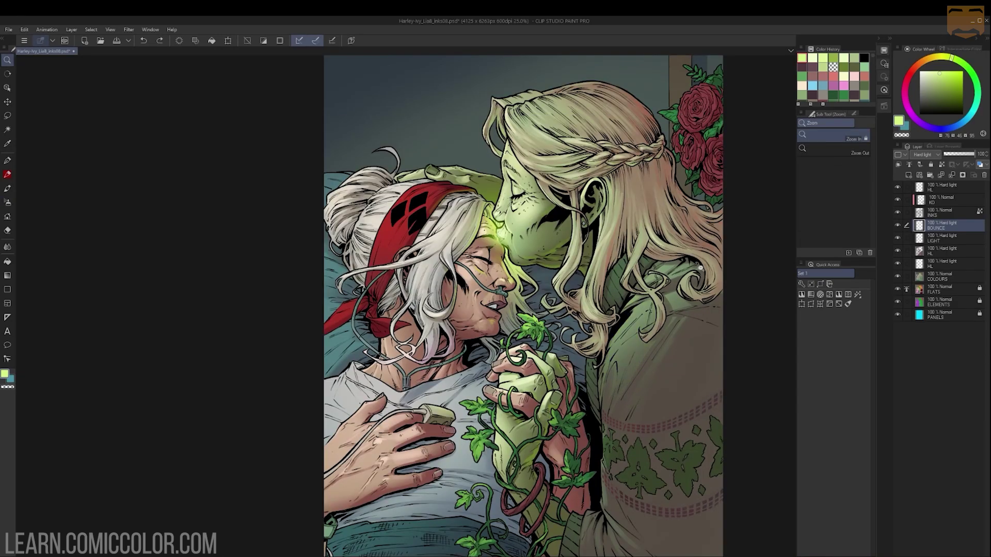
mouse_move(701, 268)
left_mouse_down()
mouse_move(646, 267)
mouse_move(657, 232)
left_mouse_up()
left_click(671, 279)
key("m")
key("ctrl+shift+d")
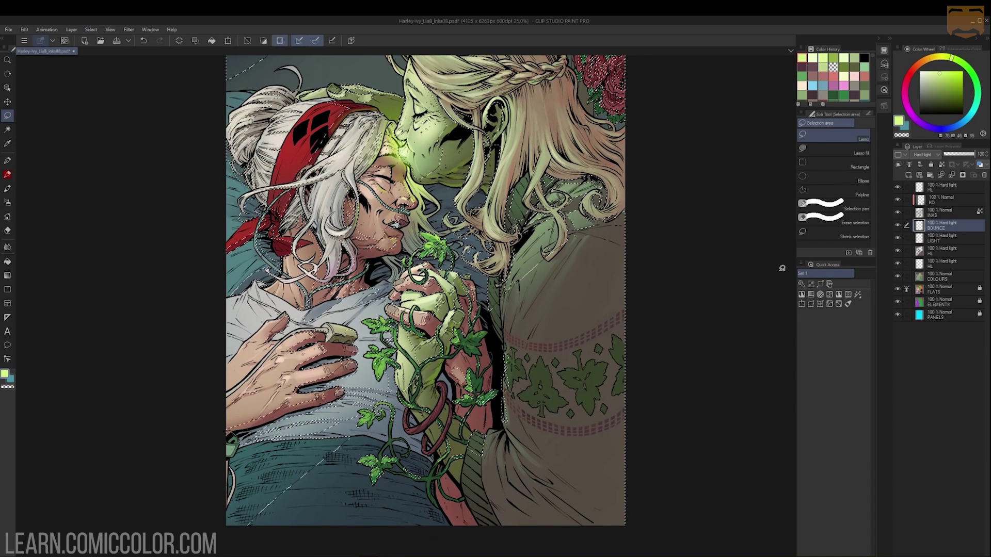
key("ctrl+d")
Step: Add a Hard light layer above BOUNCE and airbrush soft teal light over the back of the sweater, undoing unwanted strokes
key("b")
key("ctrl+shift+n")
left_click(970, 117)
left_click(941, 82)
left_click_drag(624, 276, 616, 335)
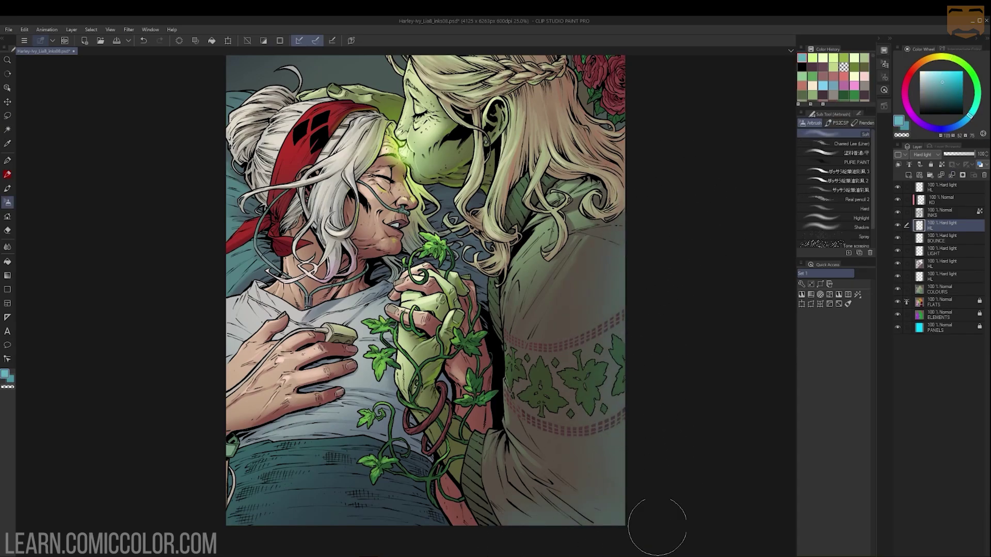
key("ctrl+z")
left_click_drag(563, 534, 560, 511)
left_click_drag(597, 278, 603, 290)
key("ctrl+z")
key("ctrl+space")
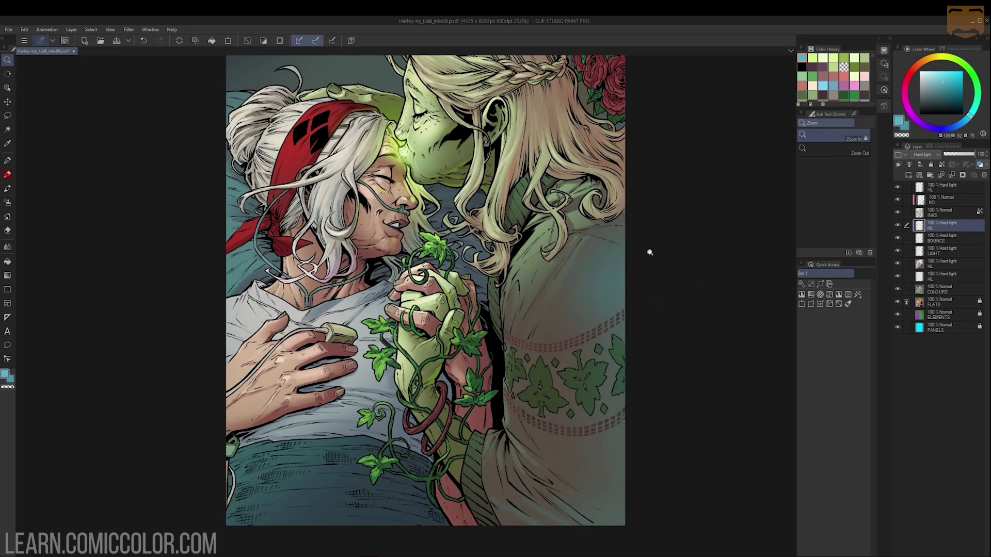
left_click_drag(648, 253, 646, 259)
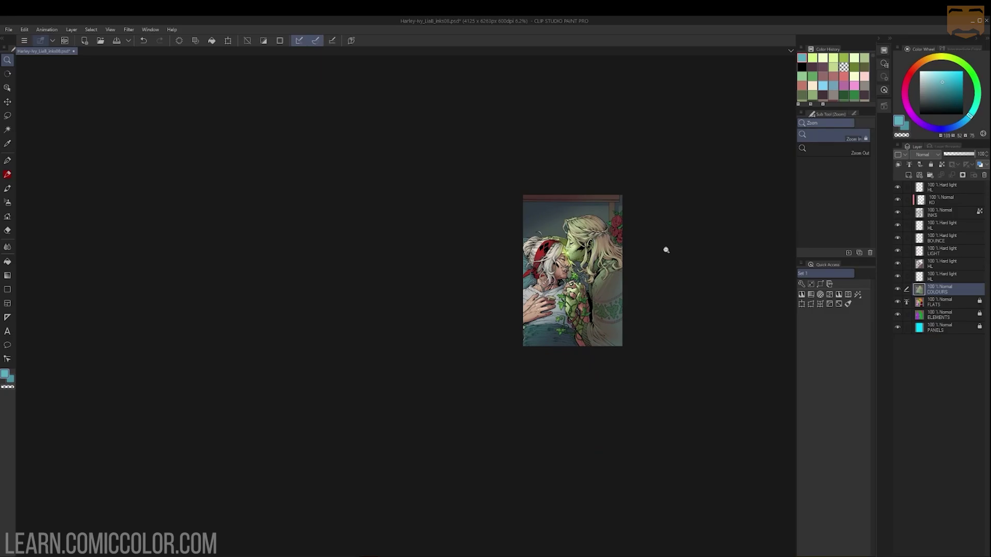
mouse_move(663, 248)
left_mouse_down()
mouse_move(684, 254)
mouse_move(654, 281)
left_mouse_up()
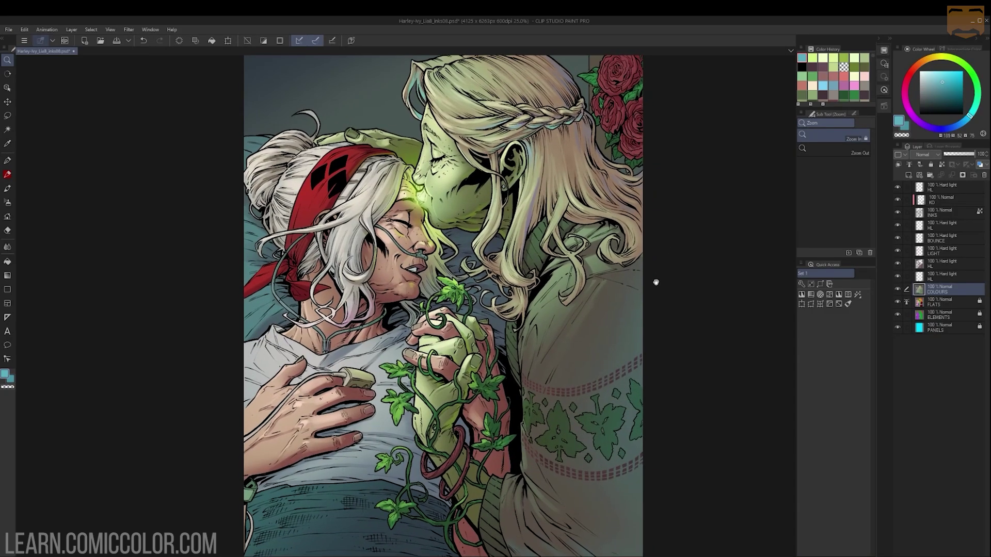
Step: On the BOUNCE layer, switch to the PURE PAINT airbrush and try pale teal light on the sweater's collar, undoing the strokes
left_click(599, 247)
left_click(532, 245)
left_click(932, 75)
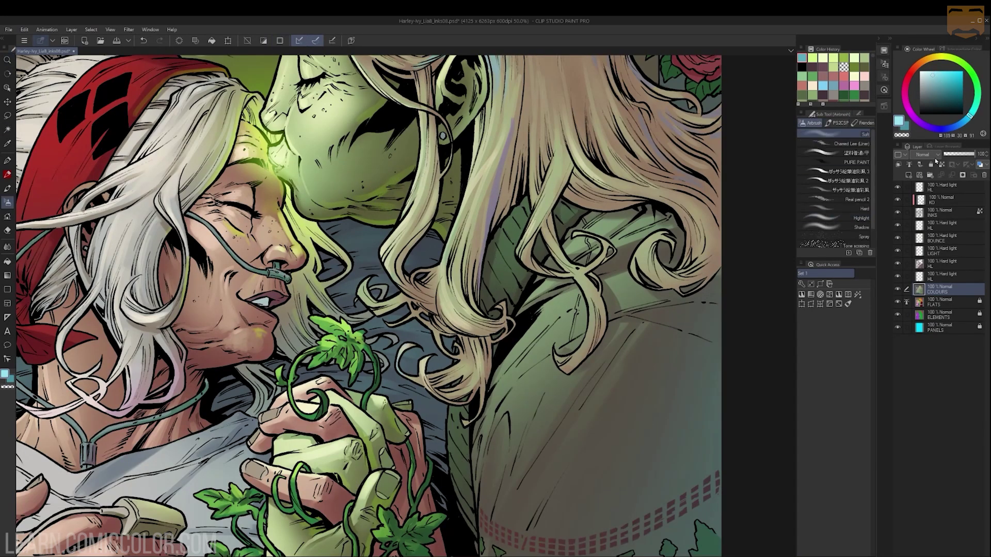
left_click(944, 239)
left_click_drag(504, 235, 503, 284)
key("ctrl+z")
left_click(836, 161)
key("ctrl+z")
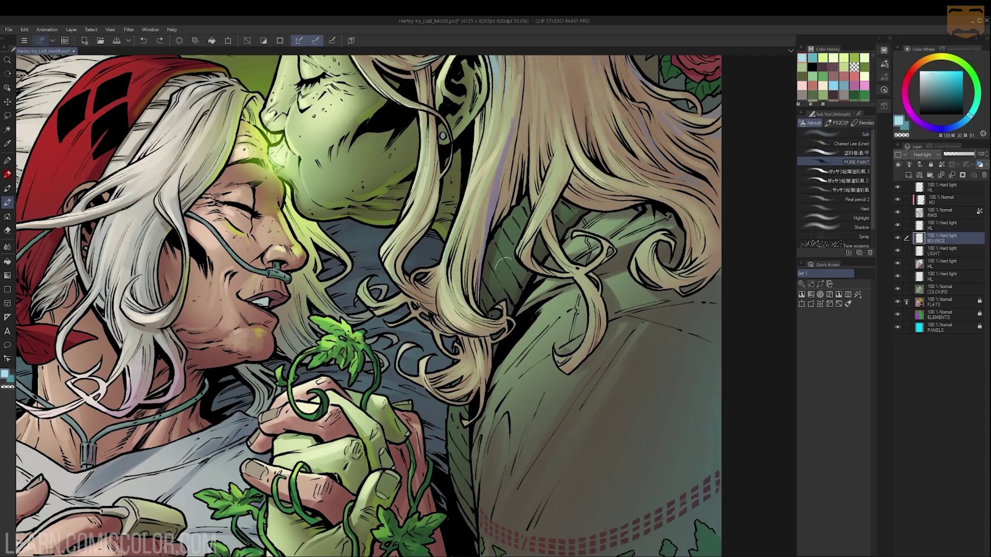
key("ctrl+z")
Step: Examine the lighting balance across the whole page, especially the blonde hair and the sweater
key("ctrl+space")
left_click(598, 199, "alt")
left_click(599, 198, "alt")
left_click(622, 226, "alt")
left_click(623, 226, "alt")
left_click(622, 155)
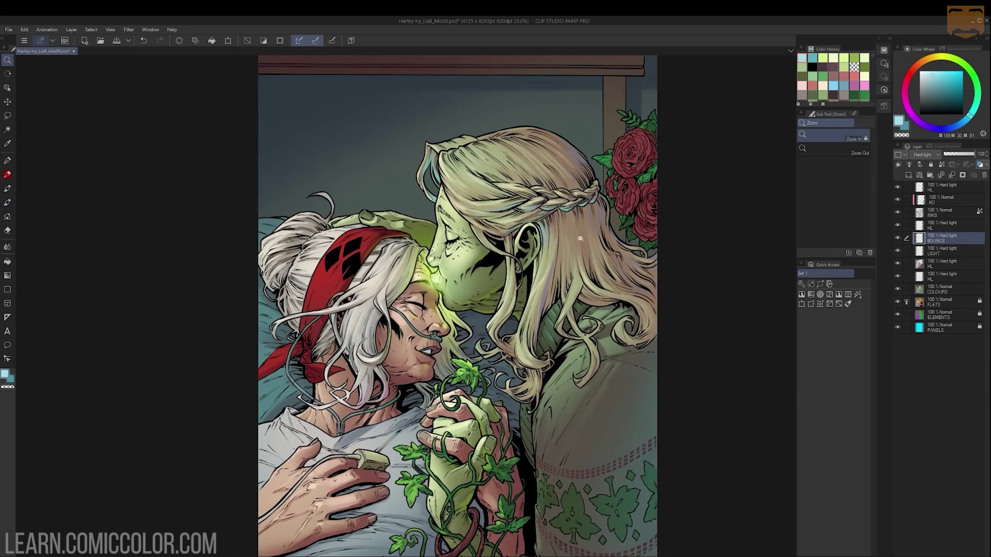
left_click(589, 198)
scroll(661, 179, "down", 4)
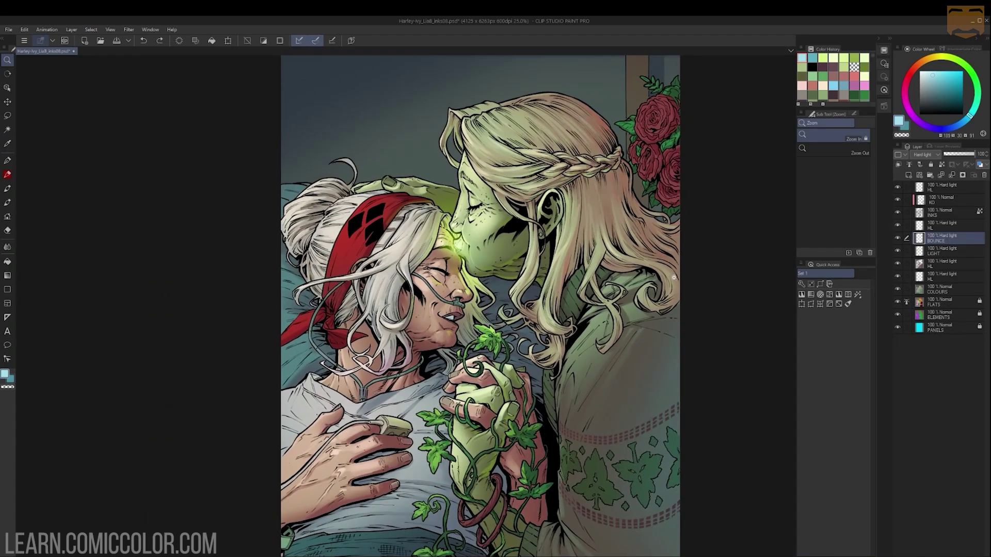
Step: On the LIGHT layer, select the nasal tube and paint pale cyan highlights along its length
scroll(682, 268, "up", 4)
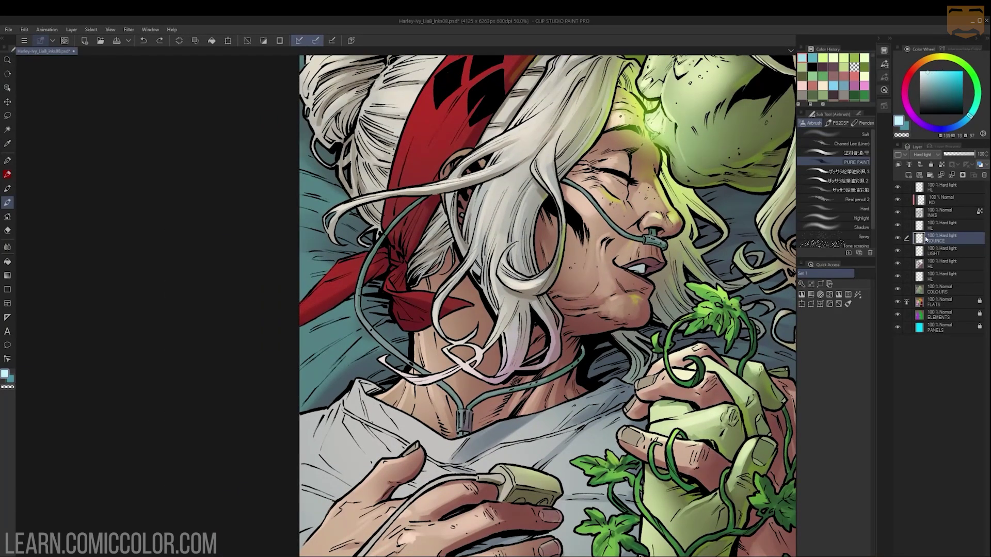
left_click(928, 251)
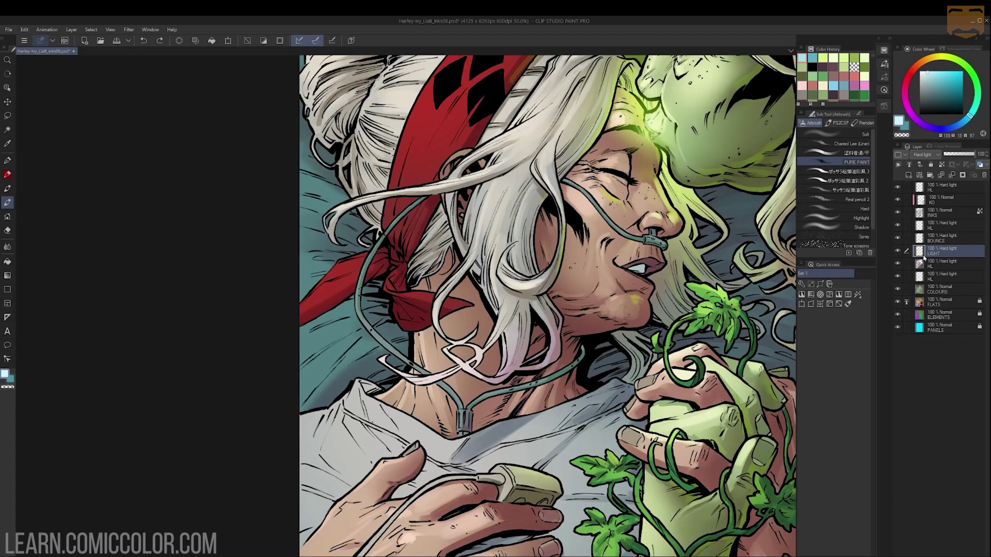
key("m")
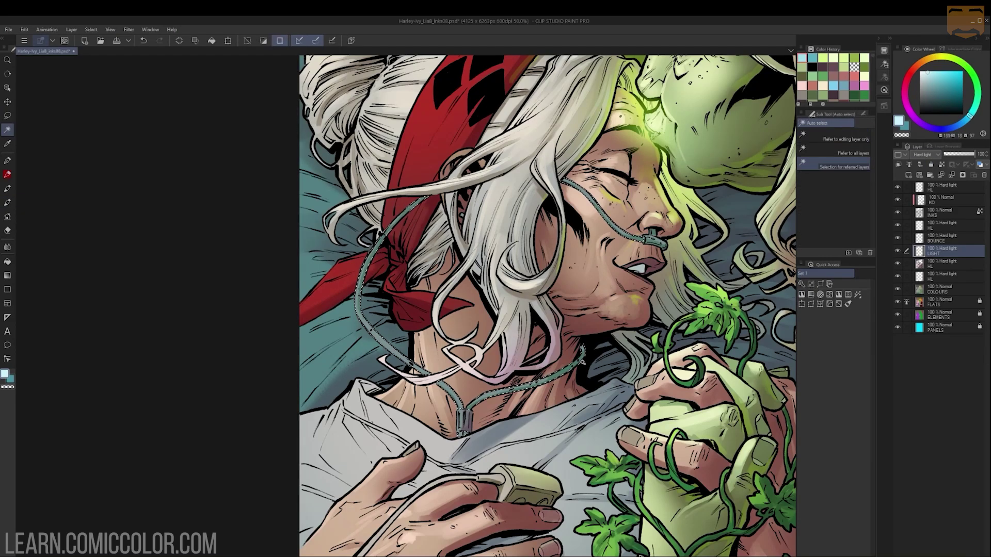
key("b")
mouse_move(372, 245)
left_mouse_down()
mouse_move(446, 382)
mouse_move(570, 363)
left_mouse_up()
Step: Pick a light green and paint it onto the tube on the neck below the chin
key("ctrl+space")
mouse_move(552, 330)
left_mouse_down()
mouse_move(498, 328)
mouse_move(587, 321)
mouse_move(613, 260)
left_mouse_up()
left_click(834, 58)
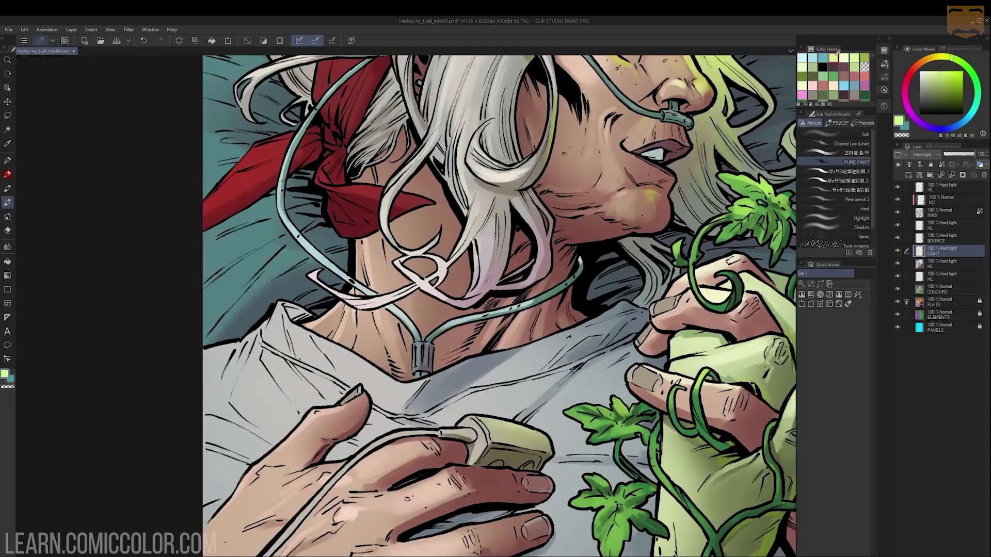
mouse_move(537, 262)
left_mouse_down()
mouse_move(542, 248)
mouse_move(536, 299)
left_mouse_up()
Step: Sample the red headband, pick a light pink and try a highlight stroke along the band, undoing it
key("ctrl+space")
left_click_drag(603, 299, 547, 273)
left_click_drag(675, 231, 614, 231)
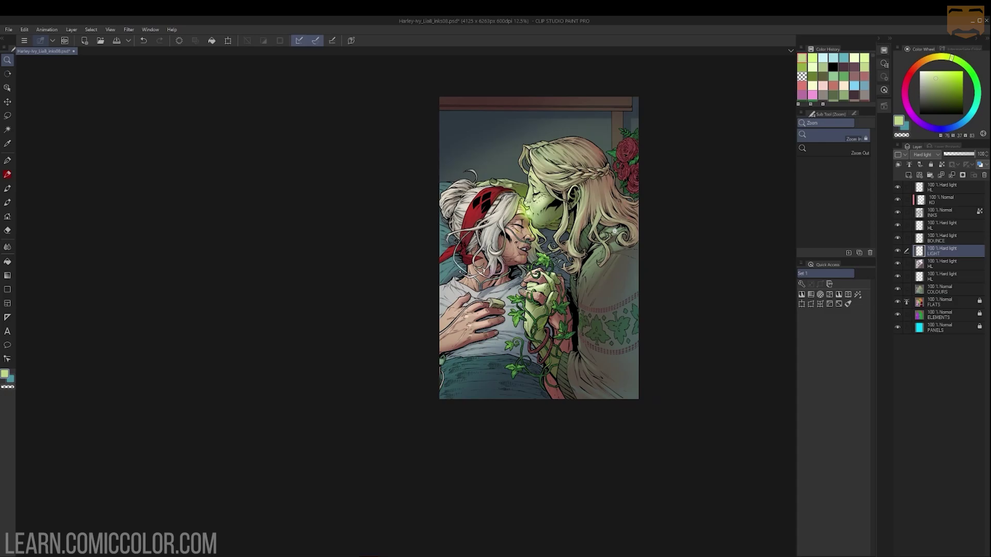
left_click(576, 214)
left_click(401, 133)
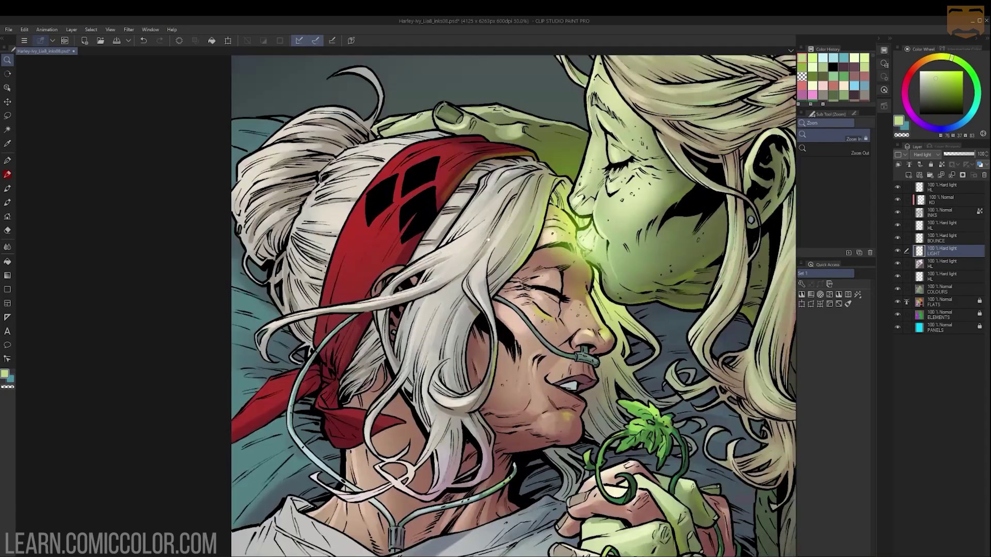
left_click(436, 161, "alt")
mouse_move(401, 133)
left_mouse_down()
mouse_move(422, 146)
mouse_move(359, 256)
left_mouse_up()
key("ctrl+z")
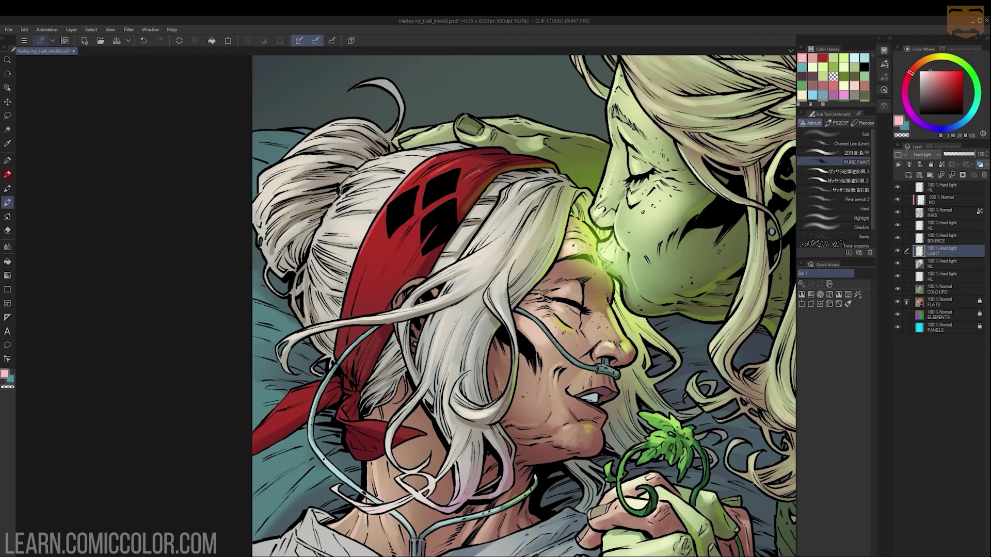
key("ctrl+z")
Step: Select the red headband and paint pink highlights along its folds, clearing the selection when done
key("w")
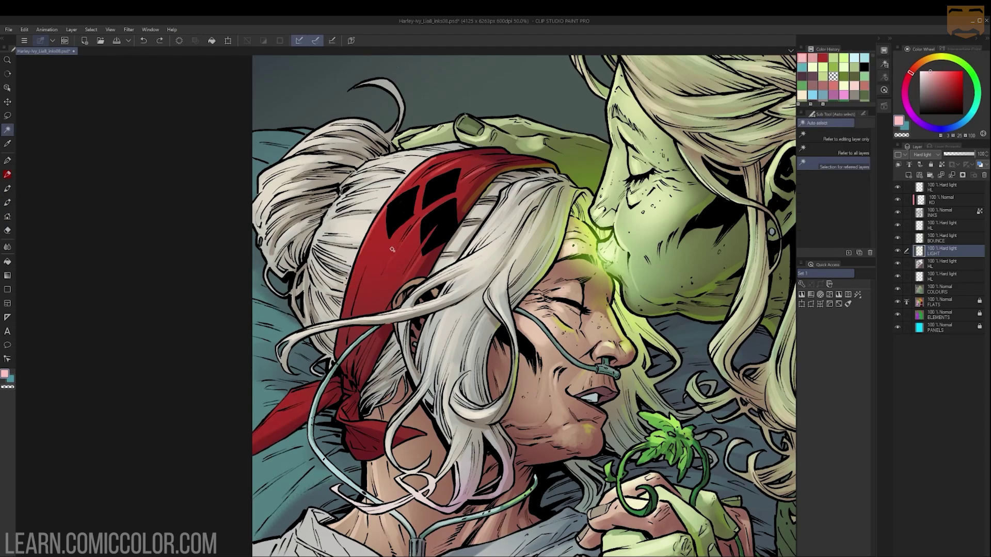
left_click(365, 269)
key("b")
left_click_drag(335, 354, 428, 238)
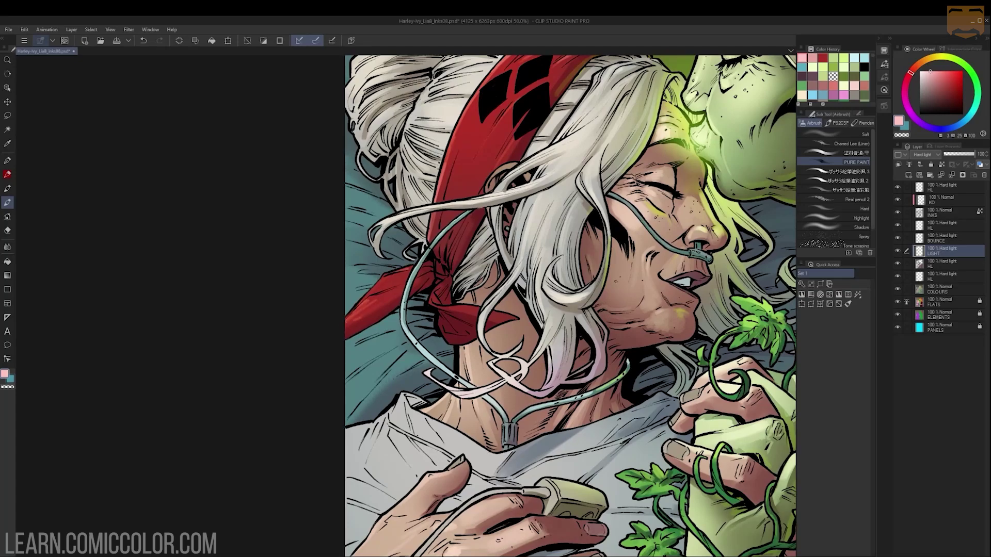
left_click(521, 320, "ctrl")
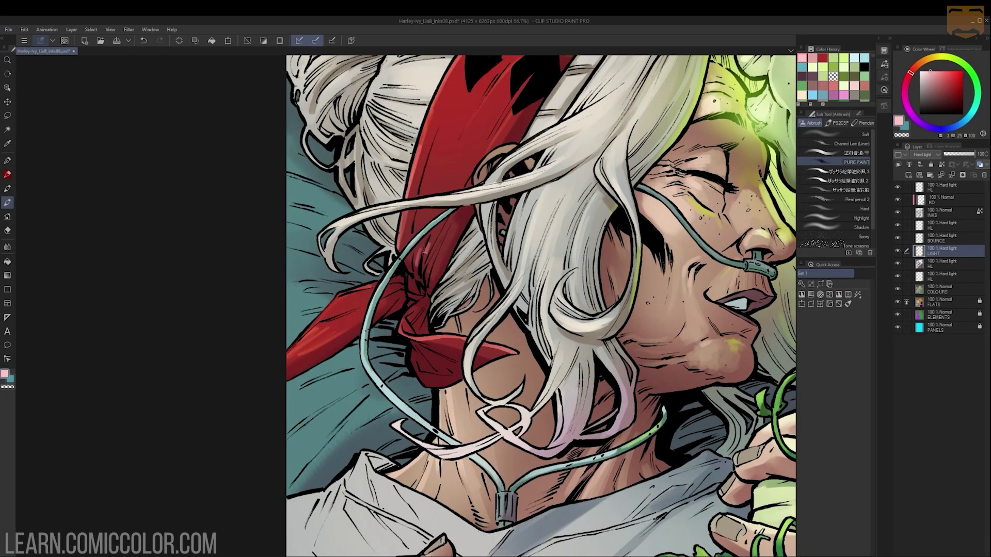
double_click(508, 262, "ctrl+alt")
left_click(489, 230, "ctrl")
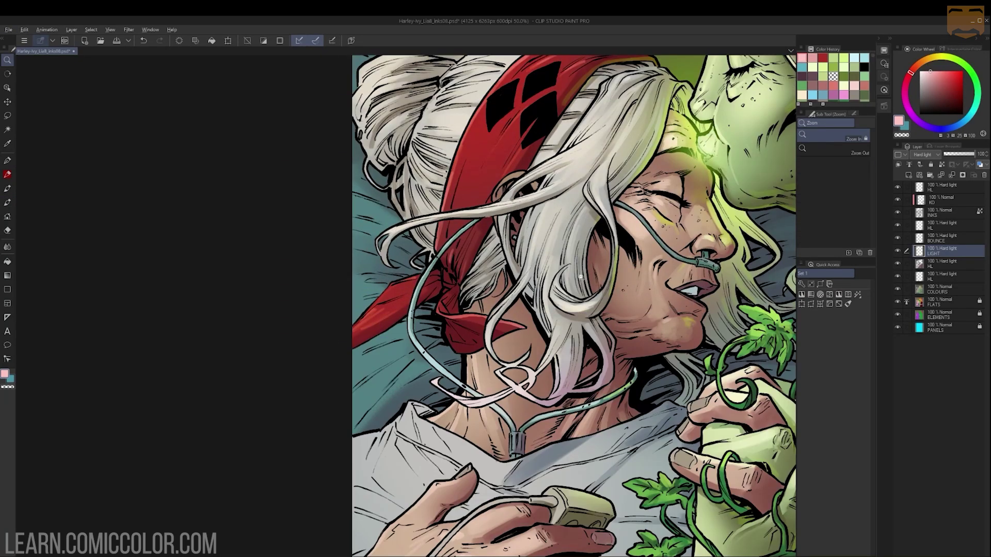
double_click(386, 269, "ctrl+alt")
double_click(613, 274, "ctrl+alt")
key("ctrl+d")
Step: Select a colour area for the COLOURS layer and lower its saturation with Hue/Saturation/Luminosity
double_click(694, 276, "ctrl")
double_click(625, 260, "ctrl+alt")
double_click(637, 239, "ctrl")
key("w")
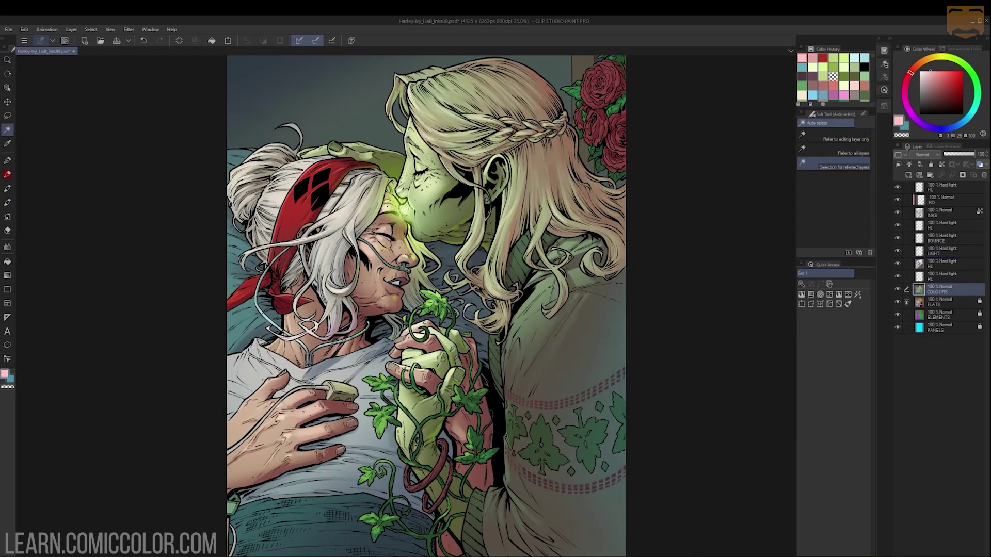
key("ctrl+u")
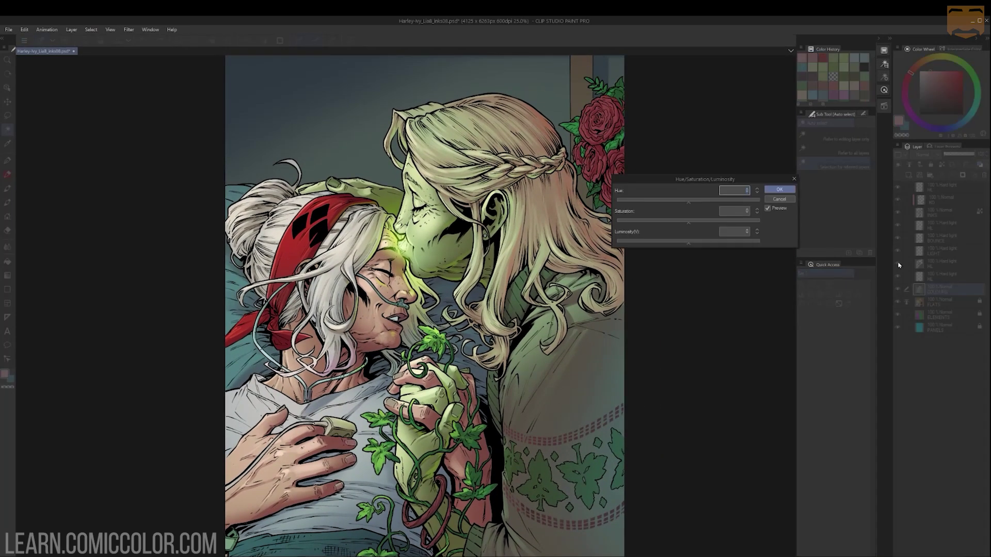
left_click(671, 225)
left_click(779, 189)
Step: Paint pale warm highlights on the red bangles around the green wrist on the BOUNCE layer, shifting the colour to a light orange
double_click(760, 218, "ctrl+alt")
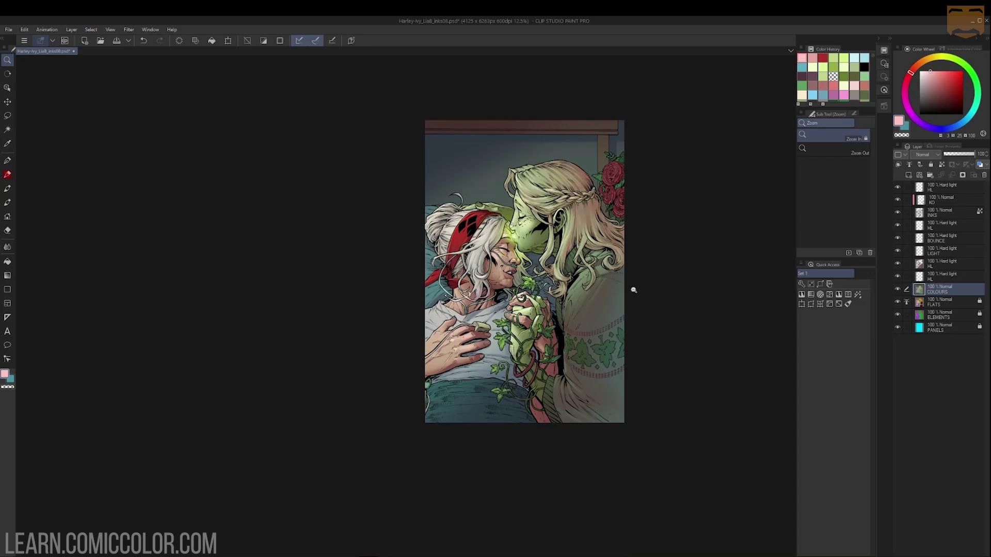
double_click(562, 294, "ctrl")
double_click(470, 436, "ctrl")
left_click_drag(471, 434, 491, 375)
key("b")
left_click_drag(933, 59, 930, 65)
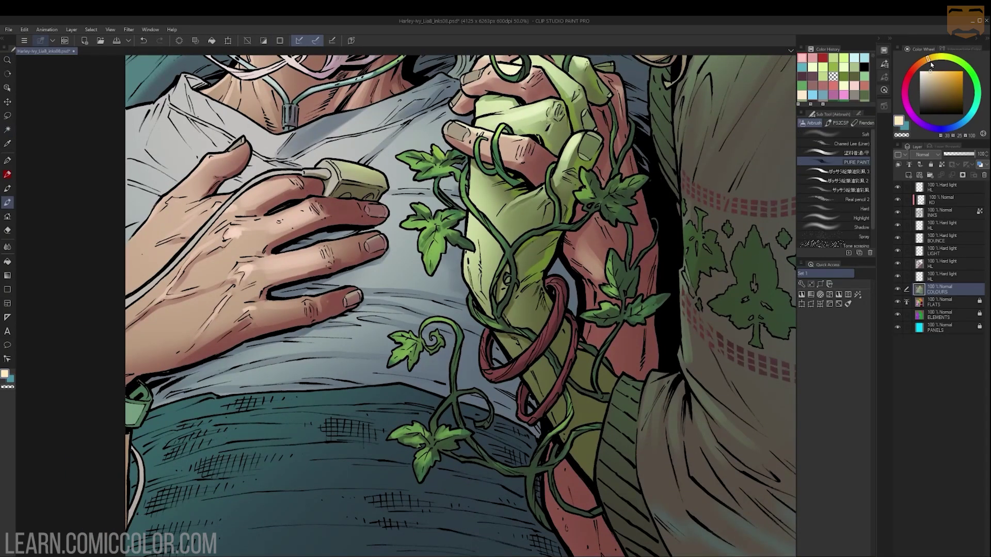
left_click(920, 238)
left_click_drag(546, 283, 551, 319)
left_click(920, 62)
left_click(937, 74)
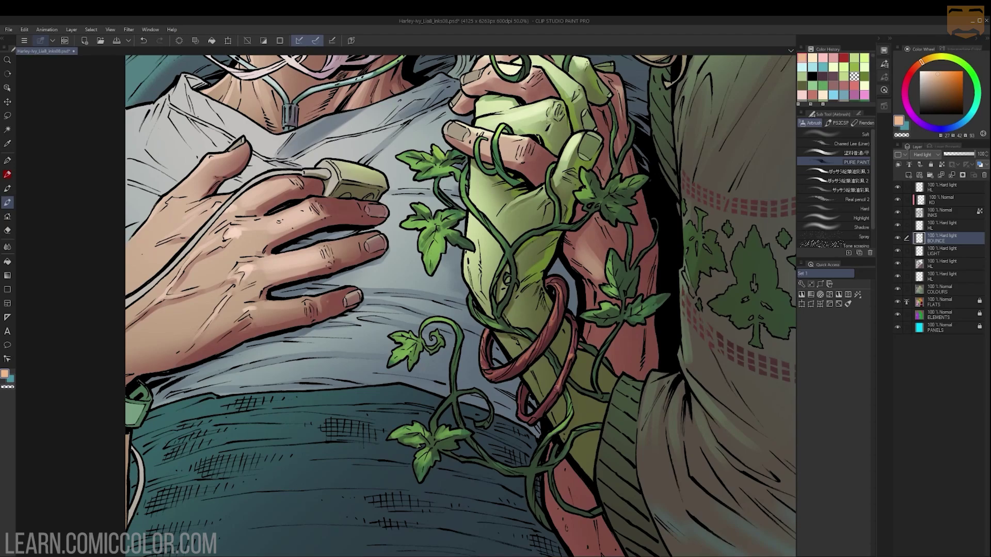
Step: Pick a muted salmon red and dab soft bounce light onto the lips of the white-haired woman
double_click(562, 292, "alt")
double_click(578, 287, "alt")
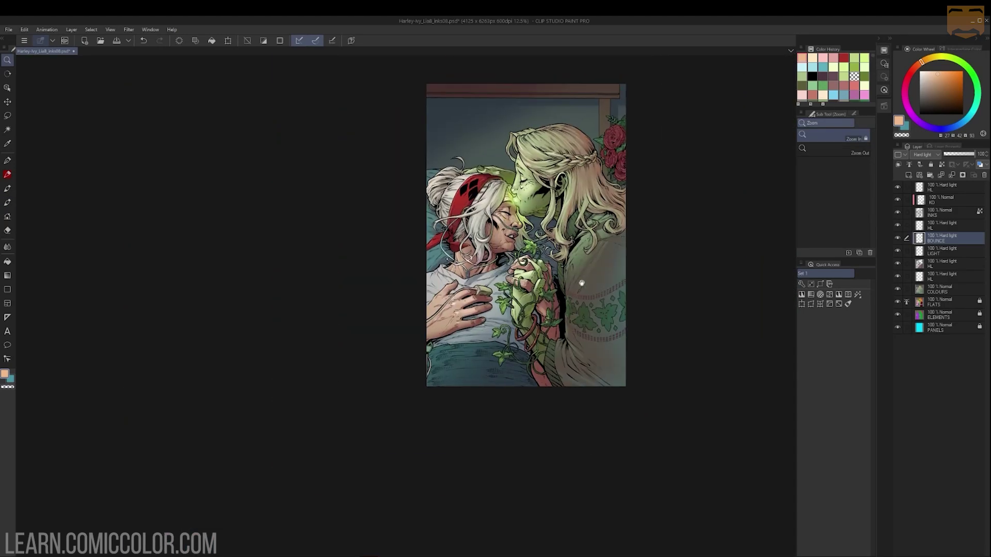
left_click_drag(598, 246, 537, 253)
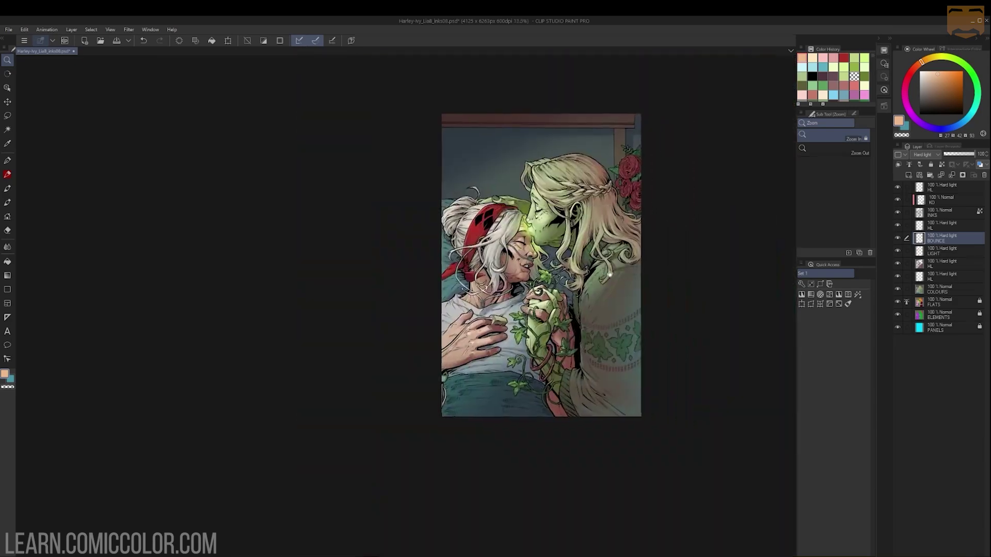
mouse_move(537, 289)
left_mouse_down()
mouse_move(589, 279)
mouse_move(622, 249)
mouse_move(615, 402)
left_mouse_up()
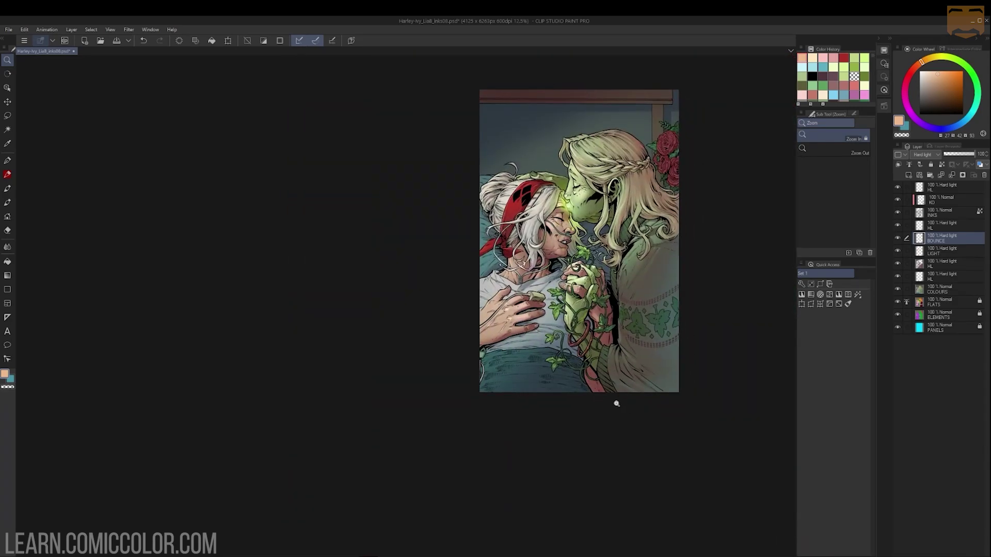
mouse_move(562, 219)
left_mouse_down()
mouse_move(619, 222)
mouse_move(569, 291)
left_mouse_up()
key("b")
left_click_drag(921, 62, 913, 69)
left_click(938, 80)
scroll(547, 253, "up", 1)
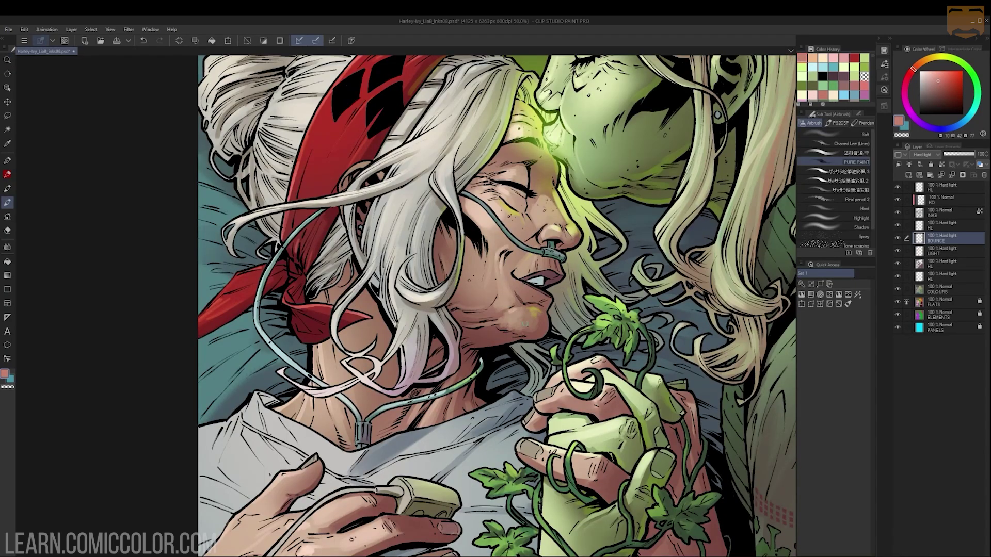
left_click_drag(555, 273, 555, 276)
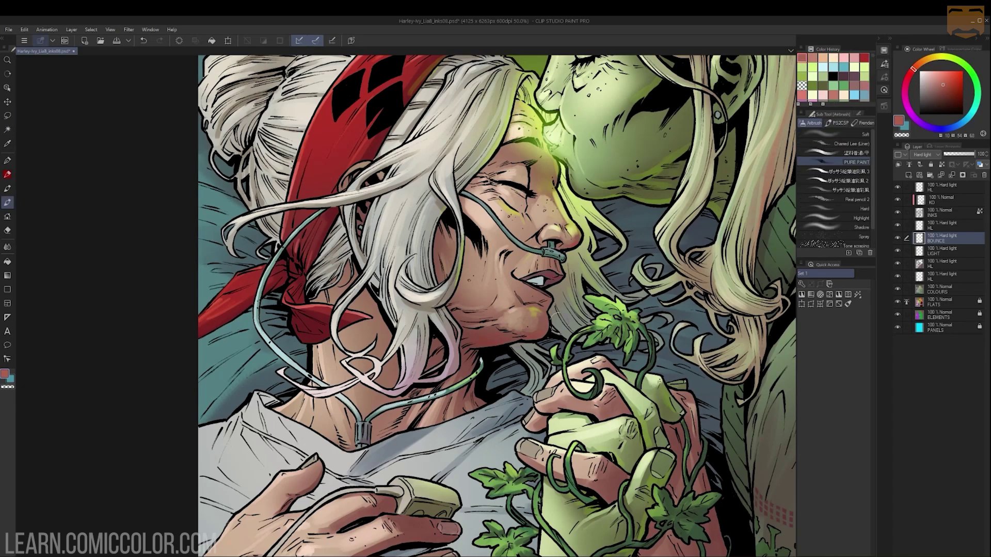
Step: Select the red roses behind the blonde woman's head with Auto select
key("alt+space")
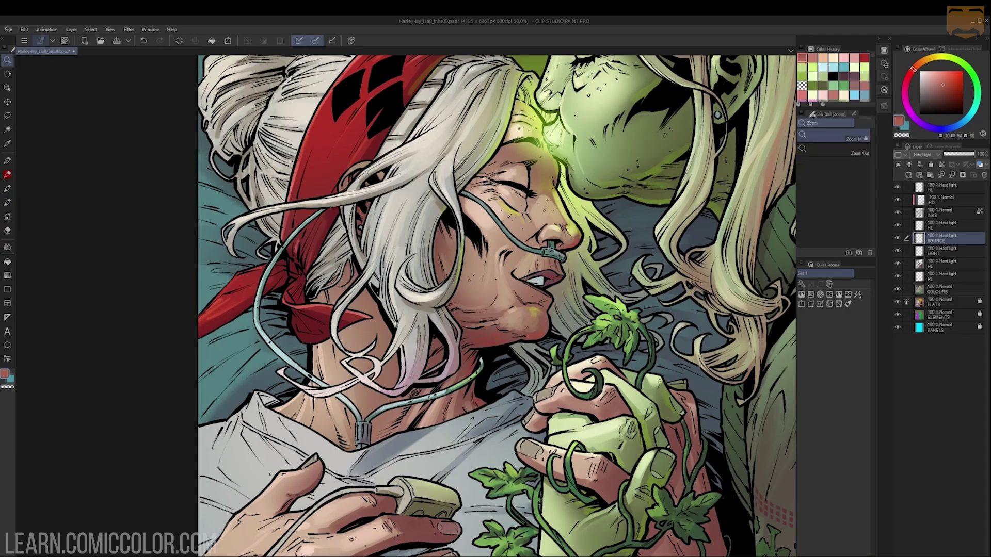
left_click(439, 361, "alt")
left_click(554, 276, "alt")
left_click_drag(584, 266, 480, 307)
left_click(479, 307)
key("w")
left_click_drag(627, 160, 595, 193)
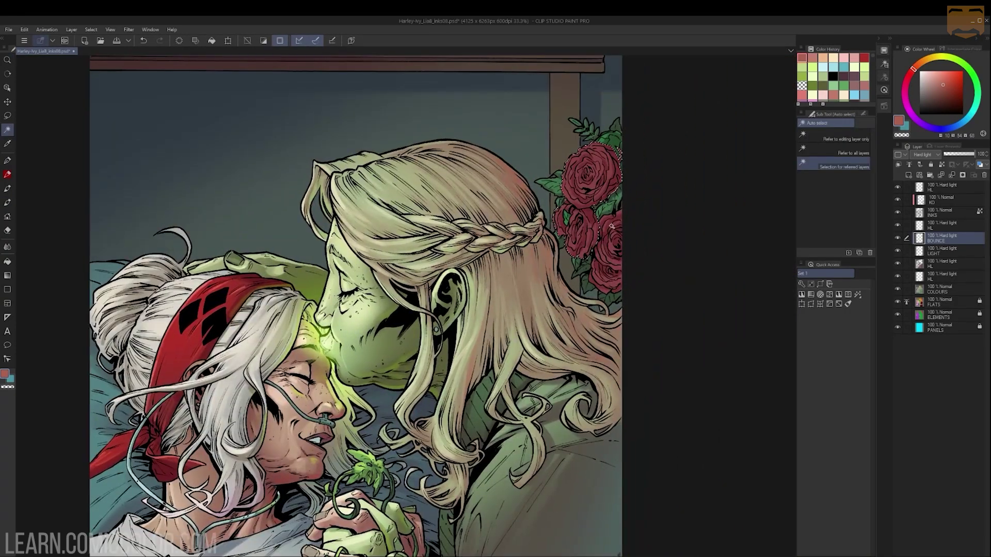
left_click(601, 198)
key("ctrl+space")
left_click(609, 201)
left_click(640, 156)
key("ctrl+d")
Step: Try a cream highlight on the upper rose, undo it, and mix a soft pink from the rose's own colour
key("b")
left_click(450, 290, "alt")
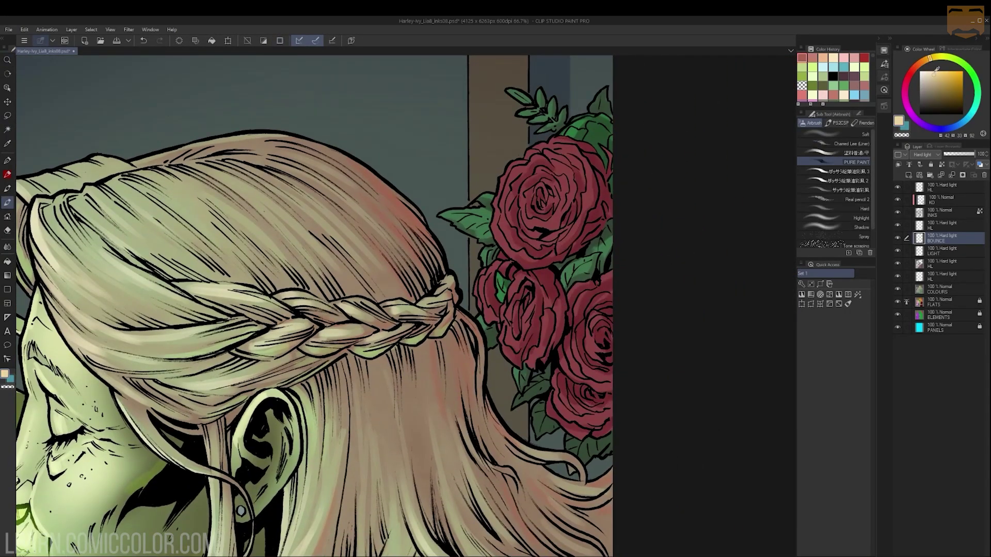
left_click_drag(529, 150, 503, 179)
key("ctrl+z")
left_click(565, 171, "alt")
left_click_drag(950, 74, 932, 76)
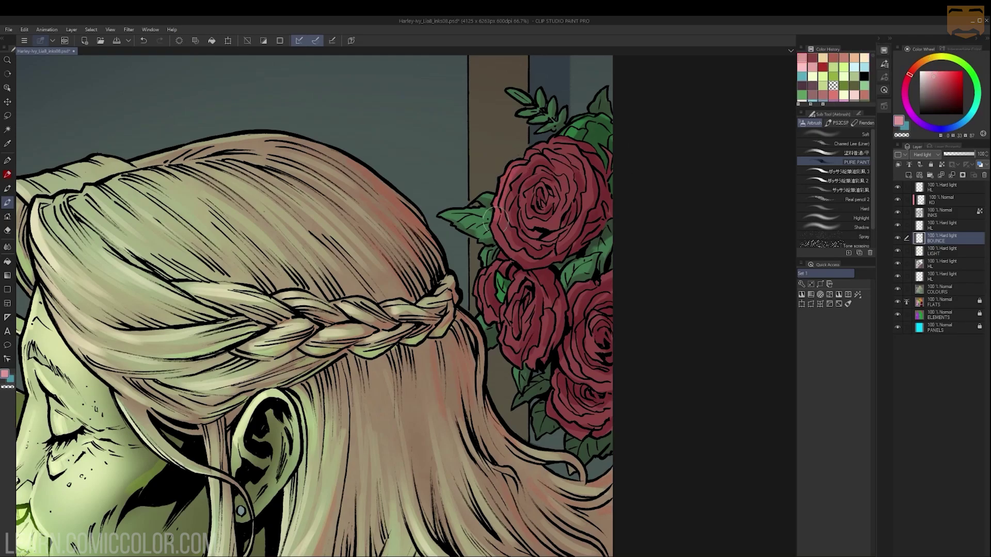
Step: Paint soft pink highlights along the petal edges of the roses
left_click_drag(534, 158, 507, 183)
left_click_drag(590, 200, 578, 180)
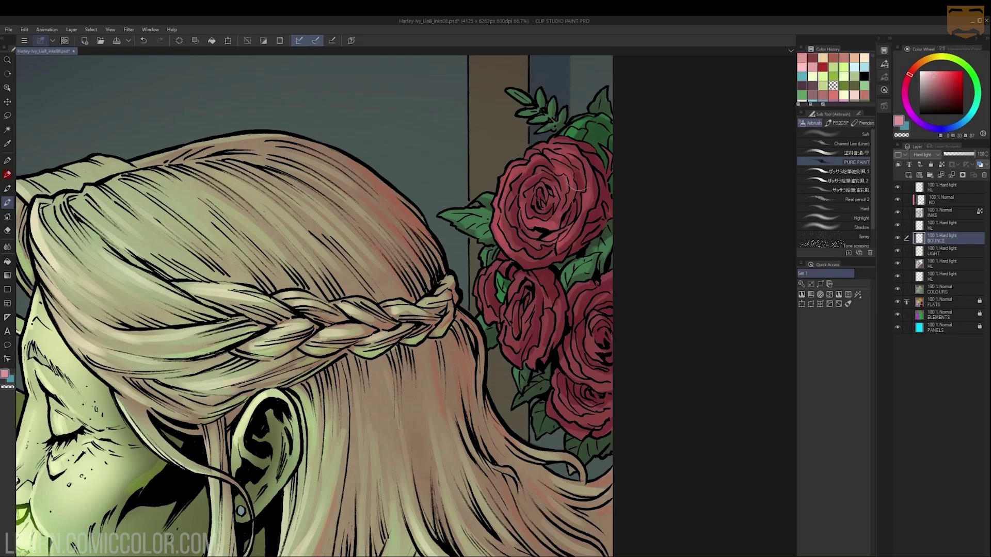
left_click_drag(481, 275, 497, 328)
left_click_drag(515, 283, 516, 338)
left_click_drag(544, 301, 540, 356)
left_click_drag(585, 290, 579, 305)
mouse_move(570, 361)
left_mouse_down()
mouse_move(594, 355)
mouse_move(560, 373)
mouse_move(590, 421)
left_mouse_up()
Step: Paint teal highlights along the sweater's sleeve folds near the cuff on the upper HL layer, undoing an unwanted stroke
left_click(582, 304, "alt")
left_click(582, 305, "alt")
left_click(605, 282, "alt")
left_click(647, 189, "alt")
left_click(647, 187)
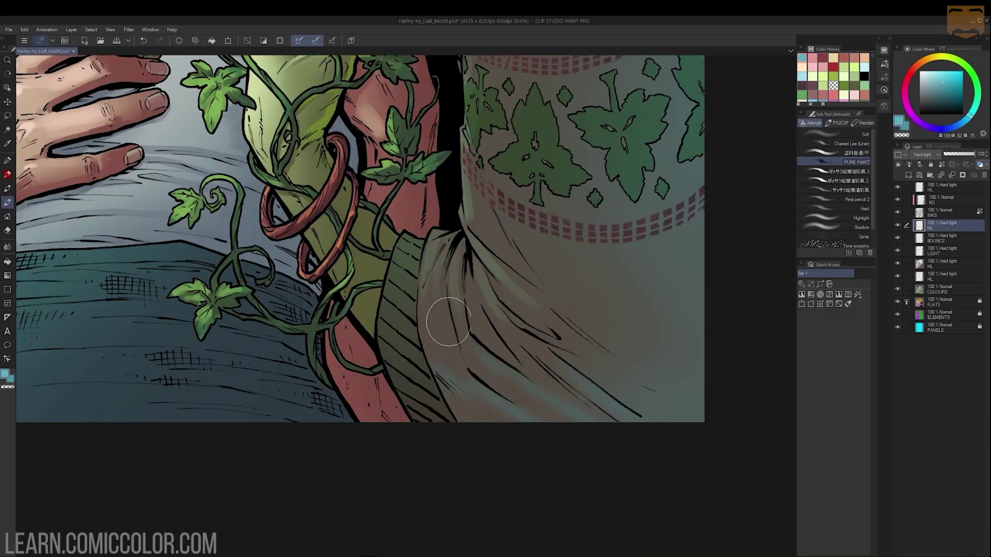
left_click_drag(491, 342, 610, 416)
left_click_drag(515, 275, 608, 360)
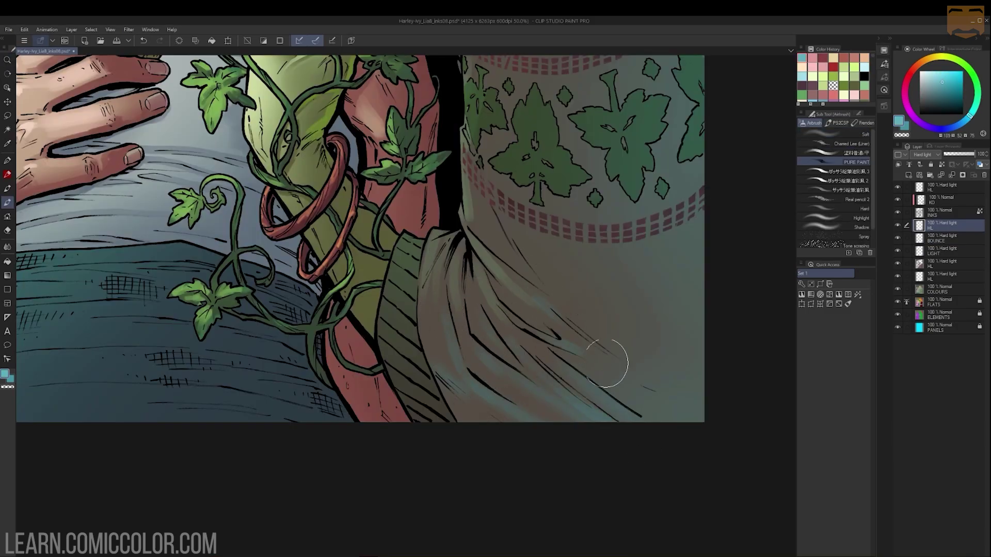
key("ctrl+z")
left_click_drag(455, 283, 477, 349)
key("ctrl+space")
left_click_drag(597, 263, 539, 220)
left_click(629, 259, "alt")
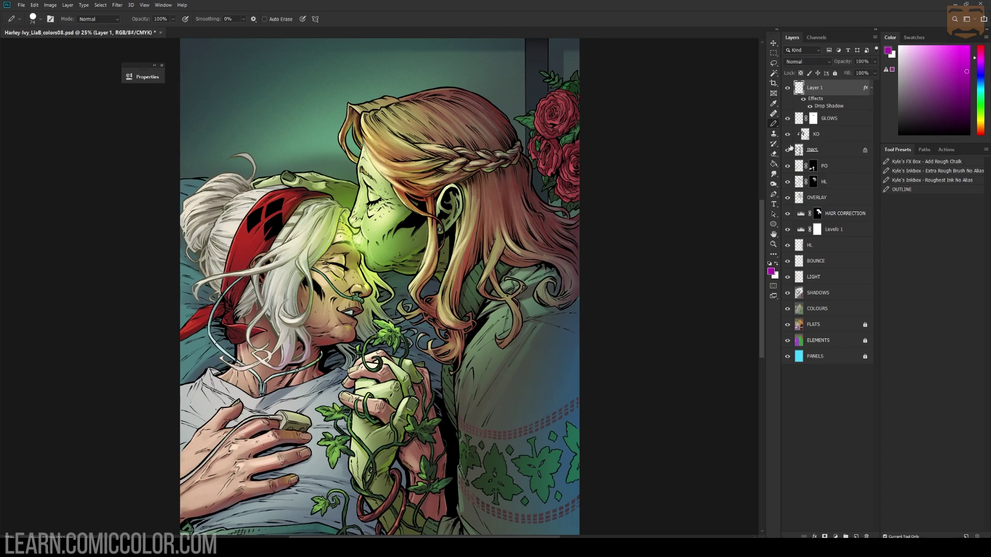
Step: Switch to Photoshop and compare the page with the PO, HL, OVERLAY, HAIR CORRECTION and Levels 1 layers hidden, toggling the lower HL layer
left_click_drag(788, 134, 787, 166)
left_click(787, 166)
left_click(787, 150)
left_click(787, 181)
left_click(787, 166)
left_click_drag(787, 197, 787, 229)
left_click(788, 245)
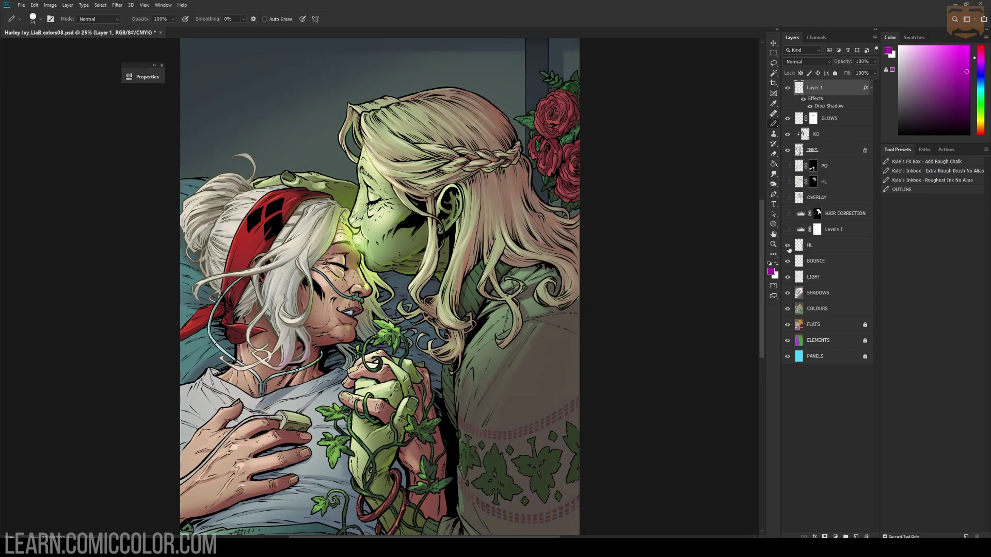
left_click(787, 245)
left_click(617, 251, "alt")
left_click(618, 251, "alt")
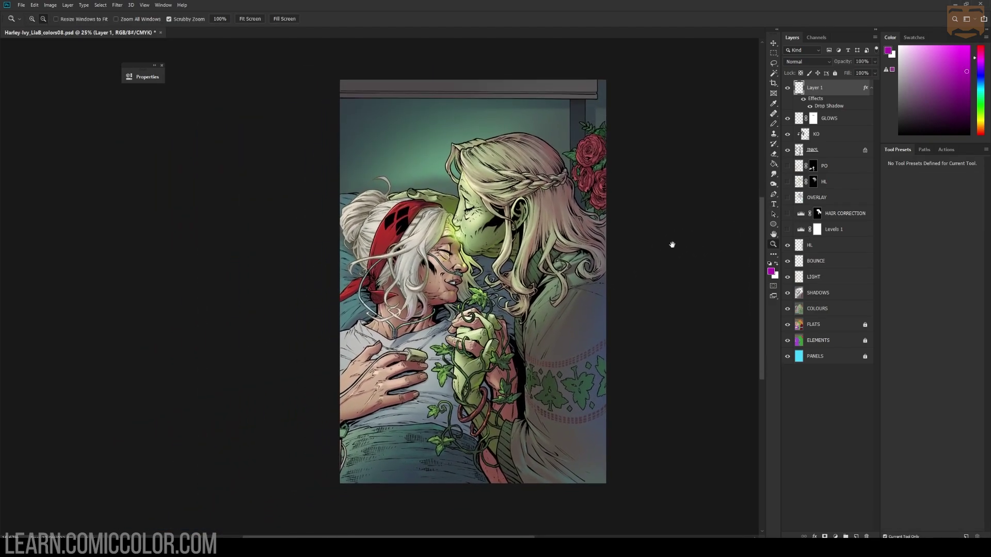
Step: Fit the page to the screen and compare it with and without the lower HL layer
right_click(565, 142)
left_click(580, 146)
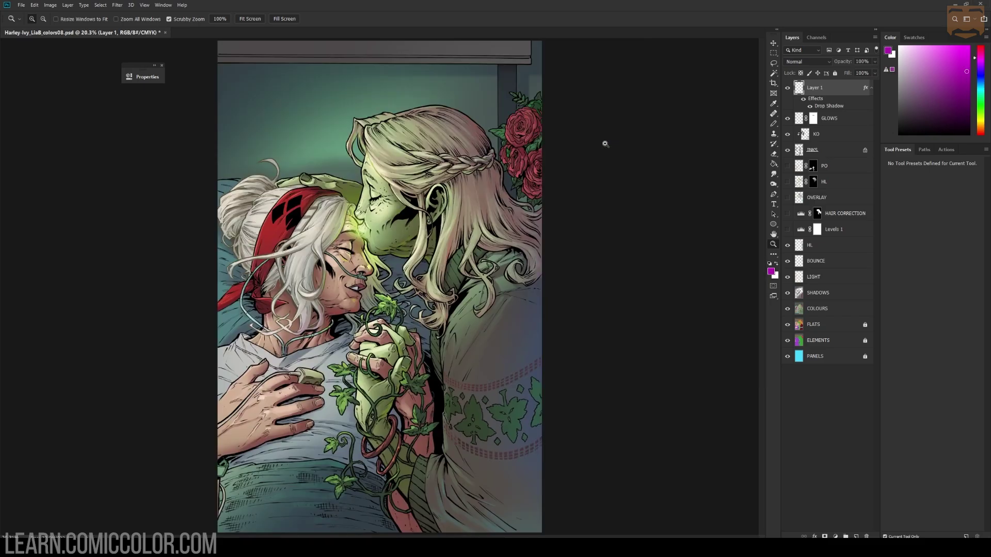
left_click(788, 246)
left_click(788, 246)
left_click(788, 246)
left_click(788, 246)
left_click(788, 246)
left_click(788, 247)
left_click(788, 246)
left_click(787, 246)
left_click(788, 246)
left_click(788, 246)
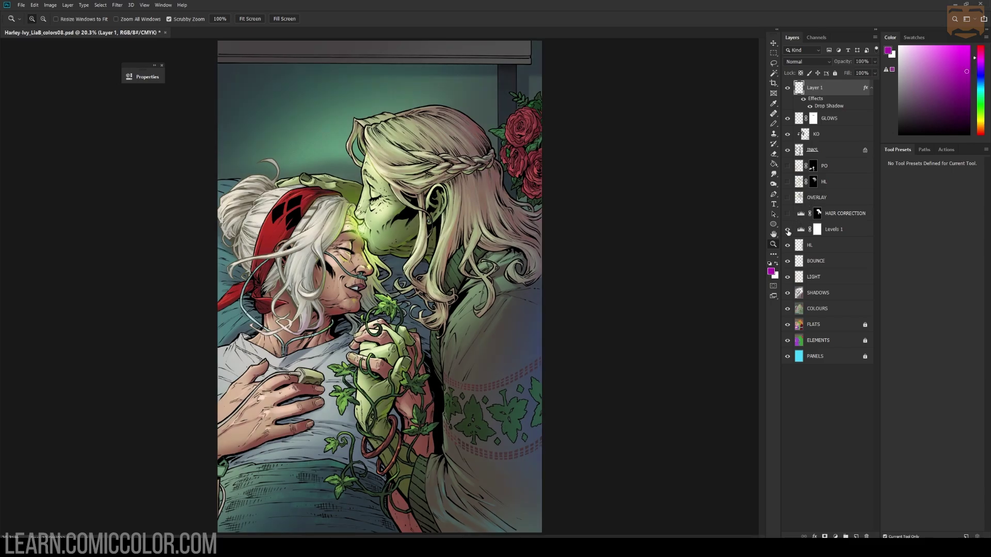
Step: Show the Levels 1 adjustment and compare the page with and without it
left_click(788, 230)
left_click(788, 230)
left_click(788, 230)
left_click(787, 229)
Step: Turn on the HAIR CORRECTION adjustment and compare the kissing woman's hair with and without it
left_click(787, 213)
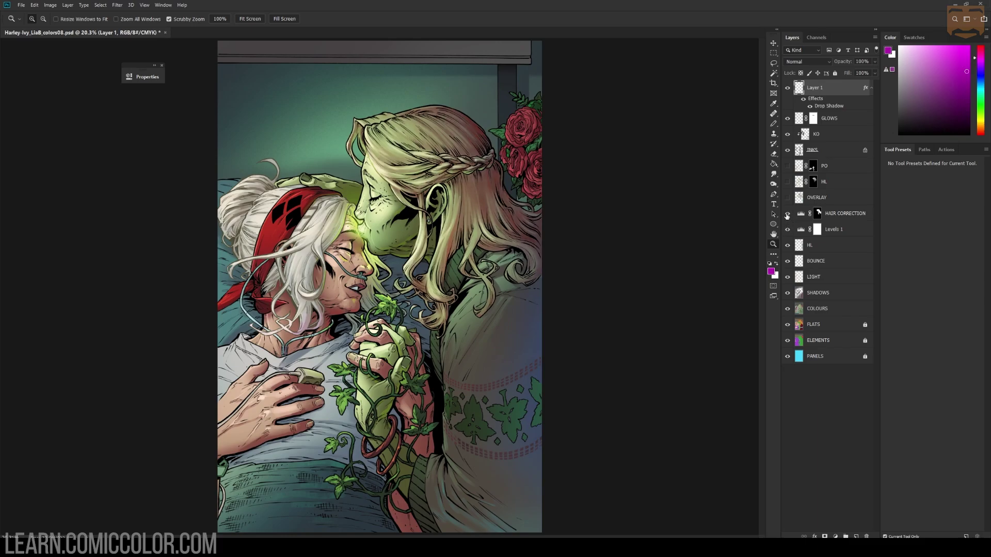
left_click(787, 214)
left_click(787, 213)
left_click(788, 214)
left_click(787, 214)
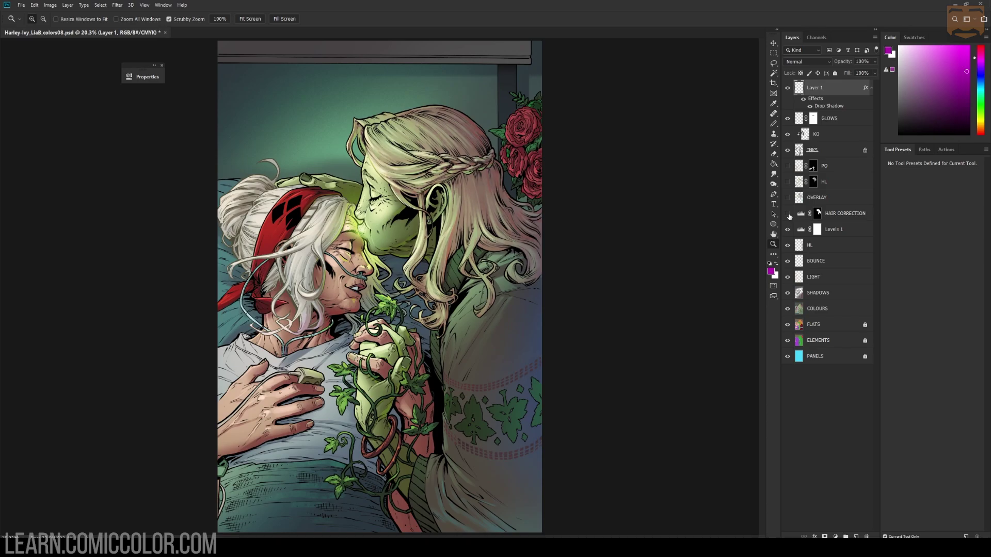
left_click(787, 214)
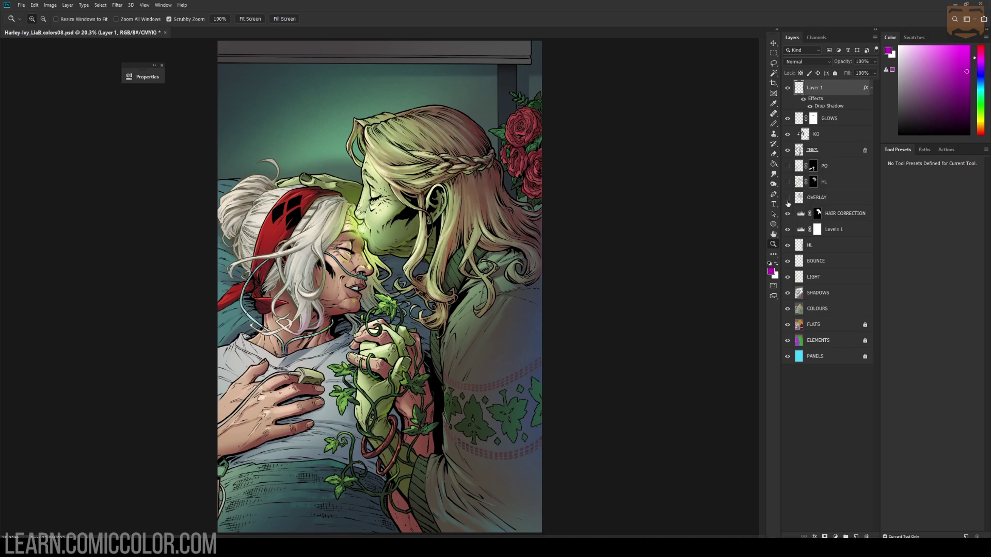
Step: Turn on the OVERLAY layer and compare the page with and without its colour tints
left_click(788, 198)
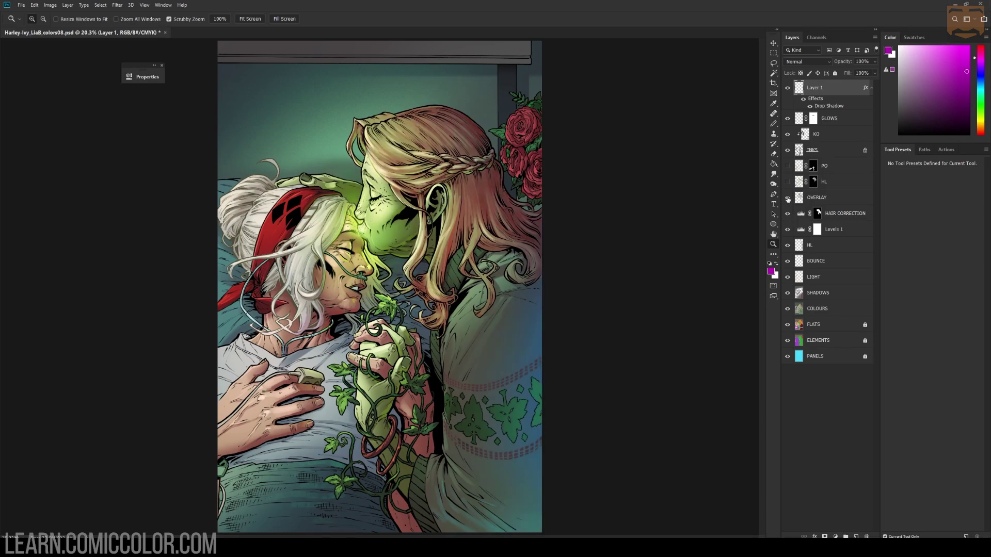
left_click(787, 198)
left_click(787, 199)
left_click(787, 198)
left_click(788, 199)
Step: Isolate the OVERLAY layer, sample its mauve hair tint and green kiss glow, and restore the other layers
left_click(787, 198, "alt")
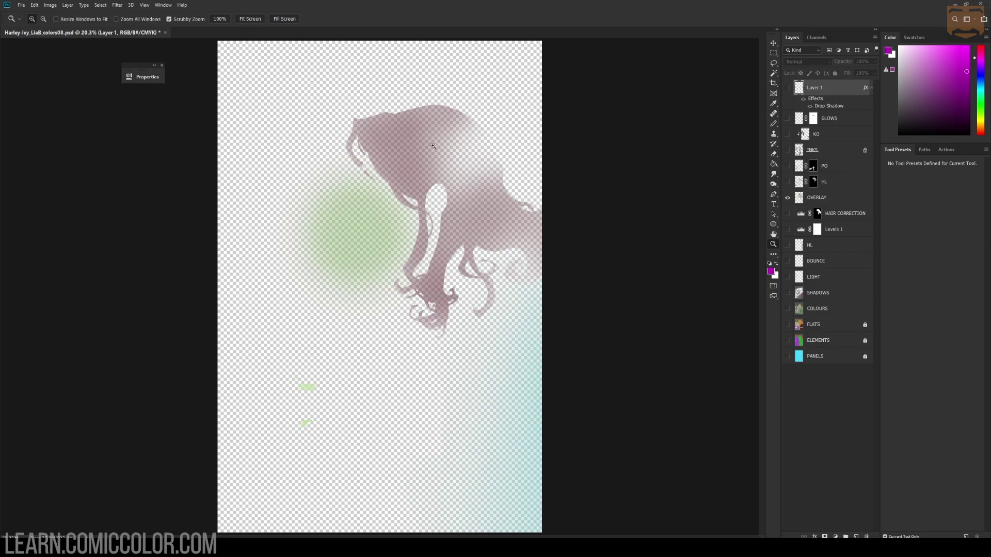
right_click(396, 138)
left_click(406, 133)
right_click(391, 138)
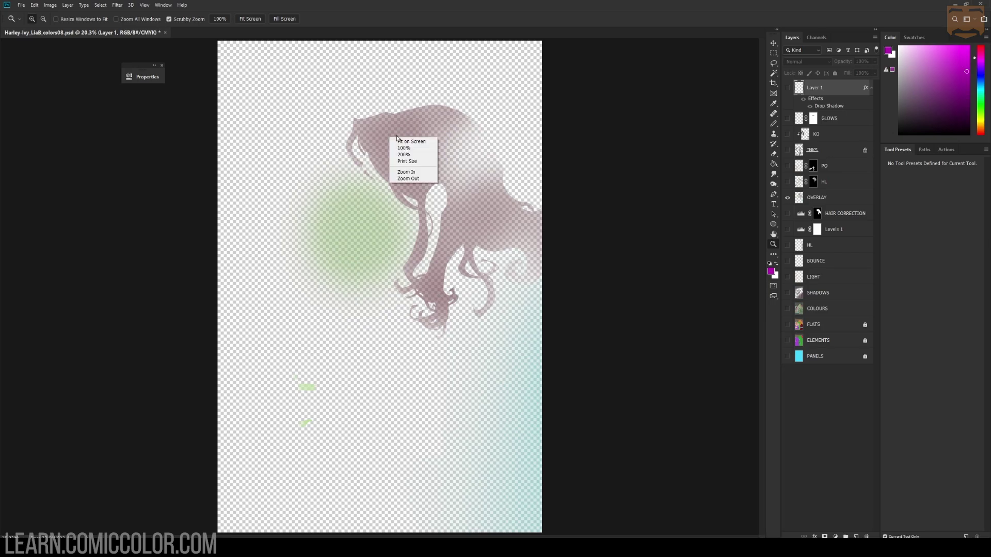
left_click(396, 135)
key("b")
right_click(392, 135)
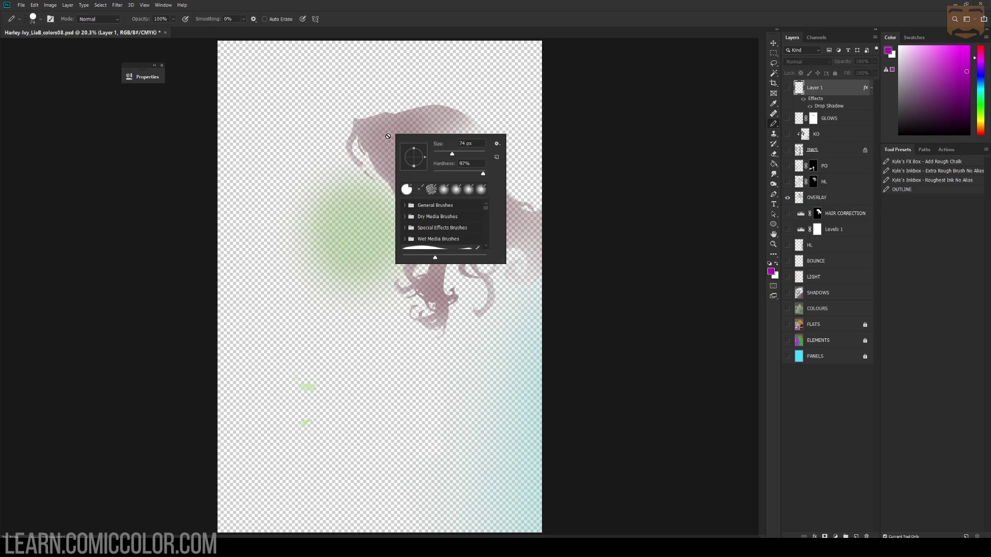
key("Escape")
left_click(397, 139, "alt")
left_click(388, 144, "alt")
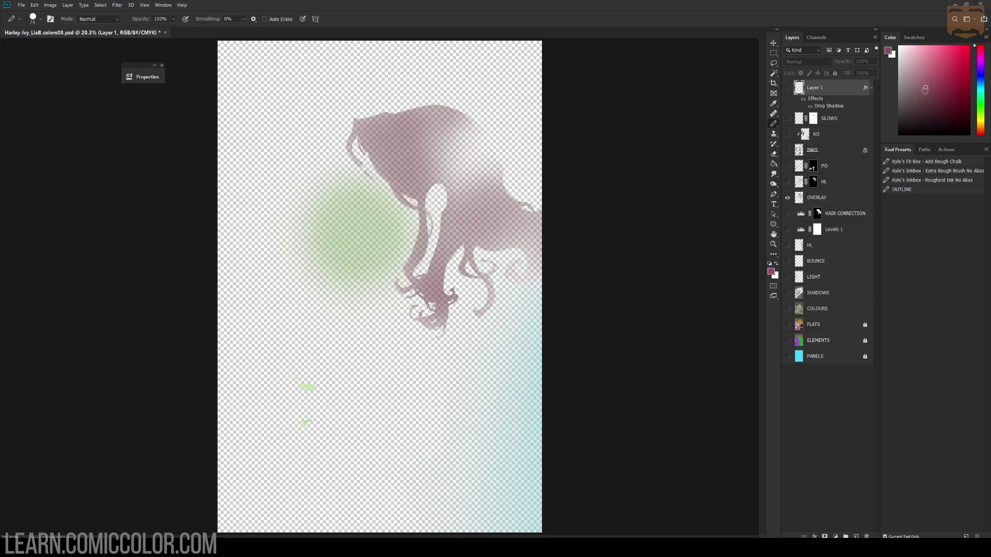
left_click(389, 150, "alt")
left_click(359, 221, "alt")
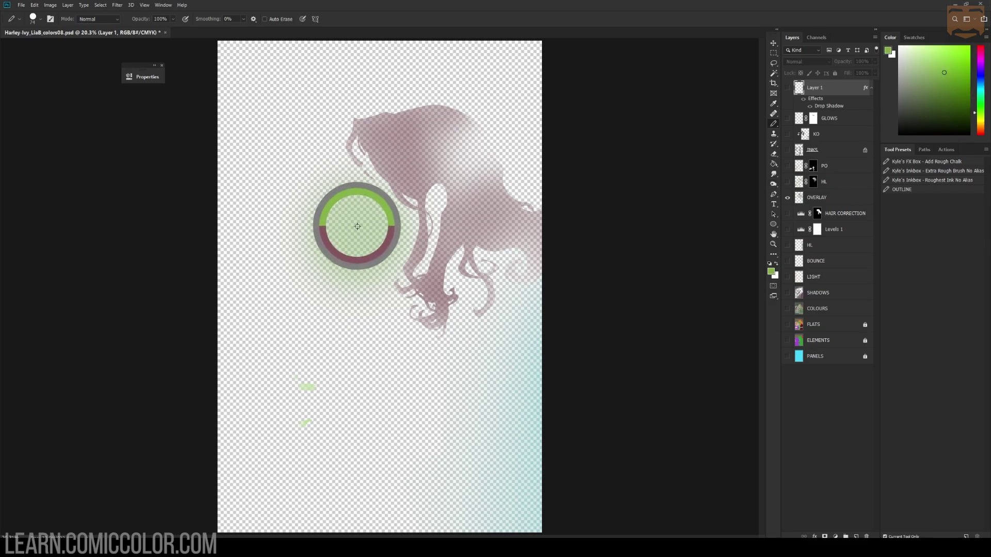
left_click(787, 198, "alt")
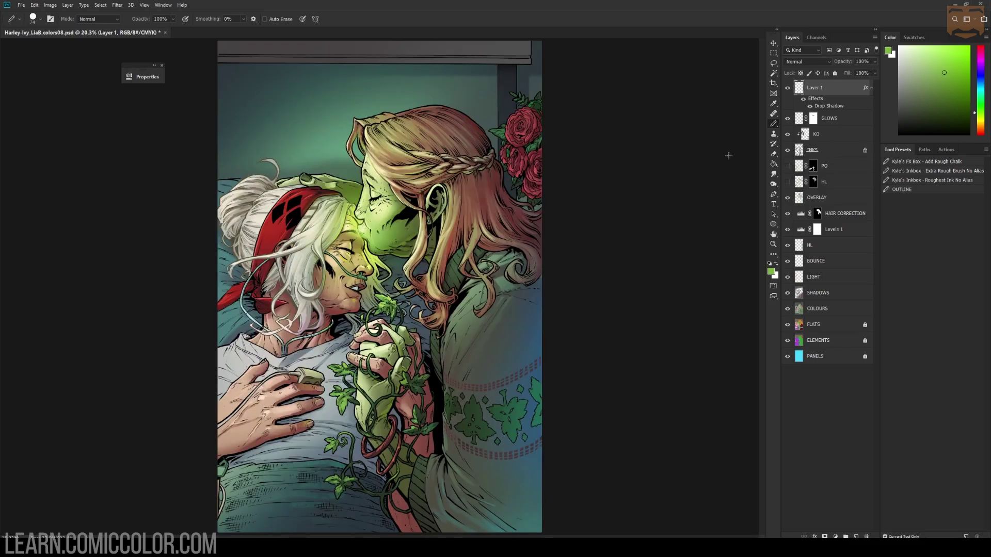
Step: Compare the full page again with the OVERLAY layer hidden and shown
left_click(787, 198)
left_click(787, 198)
left_click(788, 198)
left_click(787, 198)
left_click(787, 198)
left_click(787, 198)
left_click(788, 198)
left_click(787, 198)
Step: Turn on and select the upper HL layer, comparing the page with and without its hard-light highlights
left_click(788, 183)
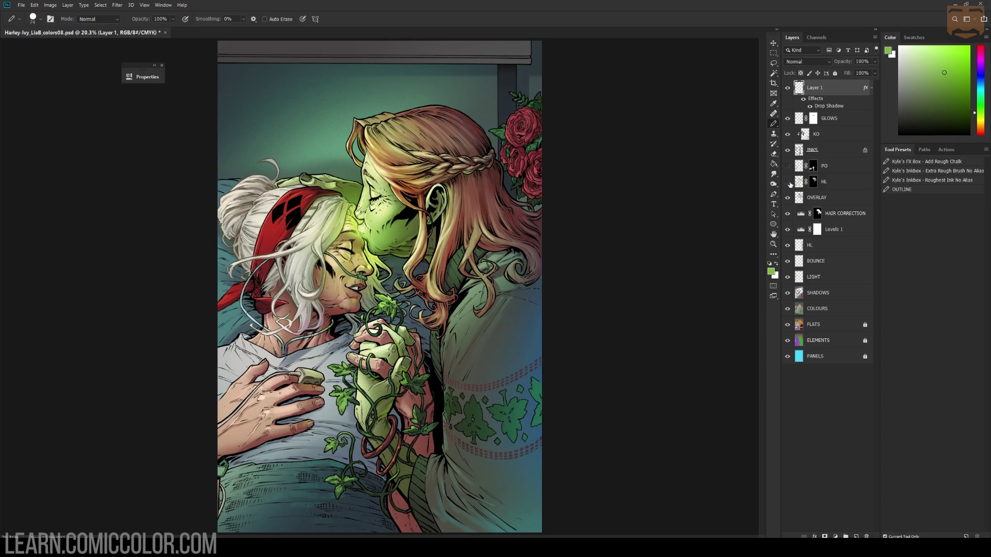
left_click(788, 184)
left_click(788, 184)
left_click(794, 183)
left_click(788, 183)
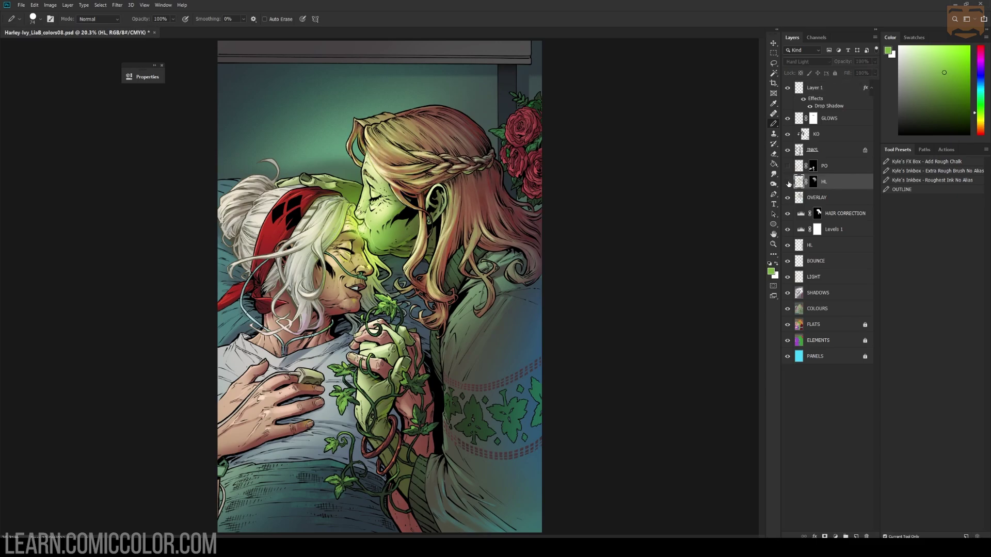
left_click(788, 183)
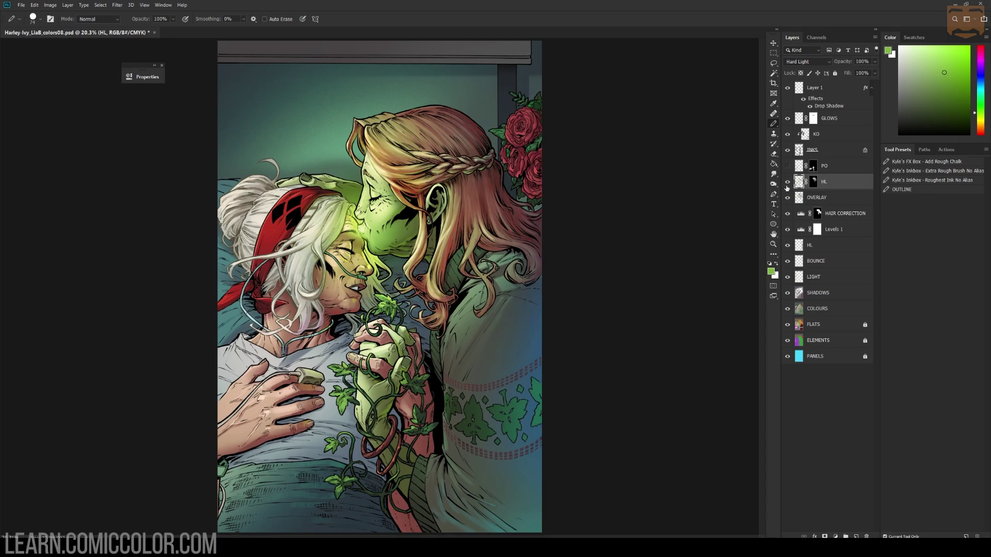
left_click(787, 184)
left_click(787, 183)
left_click(787, 181)
left_click(788, 181)
Step: Turn on and select the PO layer, comparing the full page with and without it
left_click(787, 166)
left_click(787, 165)
left_click(787, 165)
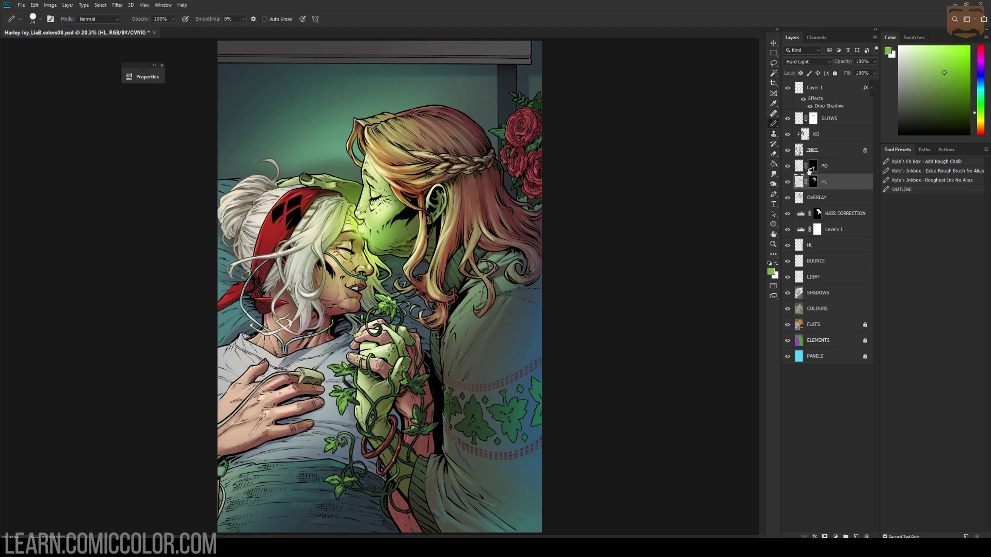
left_click(828, 166)
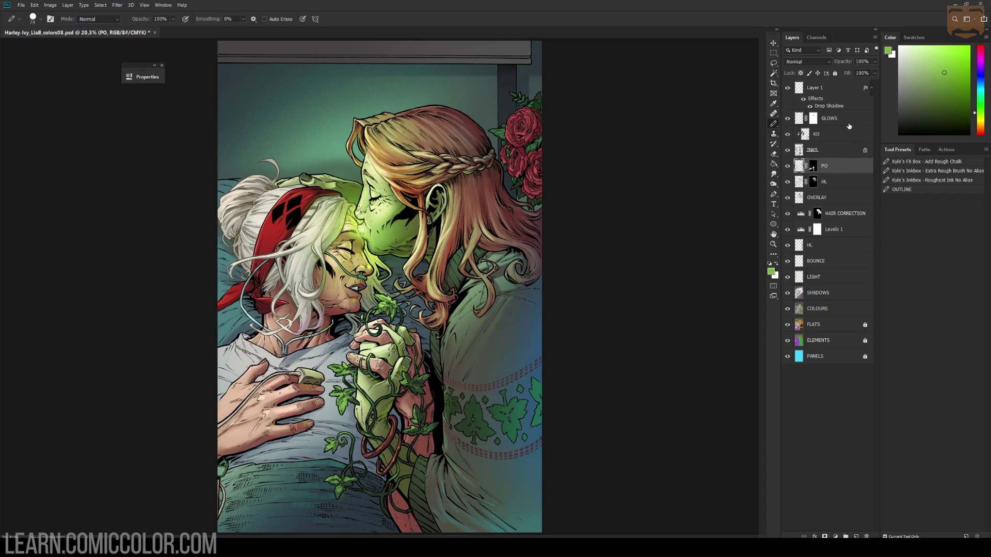
left_click(788, 166)
left_click(788, 166)
Step: Examine the hands and vines up close with the PO layer hidden and shown
key("ctrl+space")
left_click(369, 398)
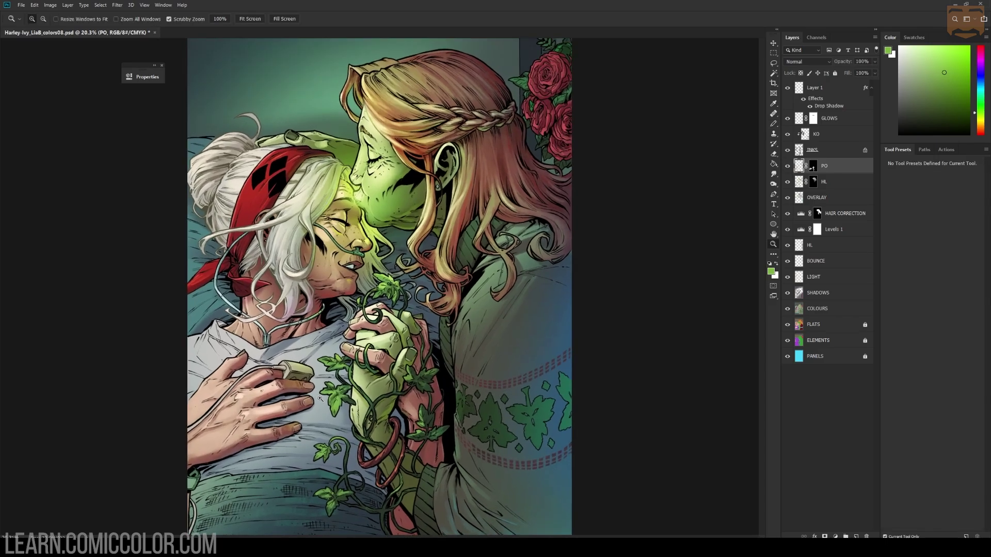
left_click(367, 399)
mouse_move(344, 405)
left_mouse_down()
mouse_move(480, 214)
mouse_move(511, 213)
left_mouse_up()
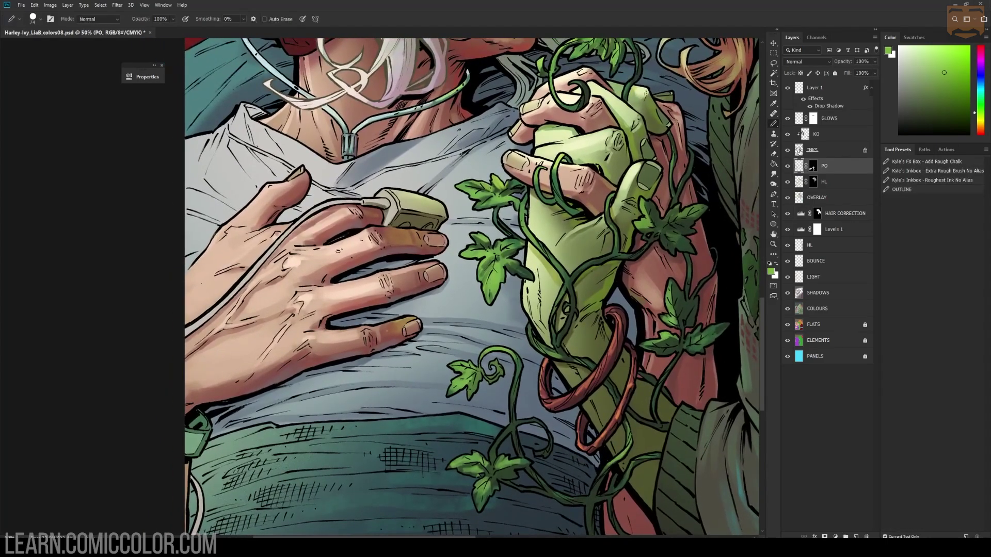
key("b")
left_click(788, 166)
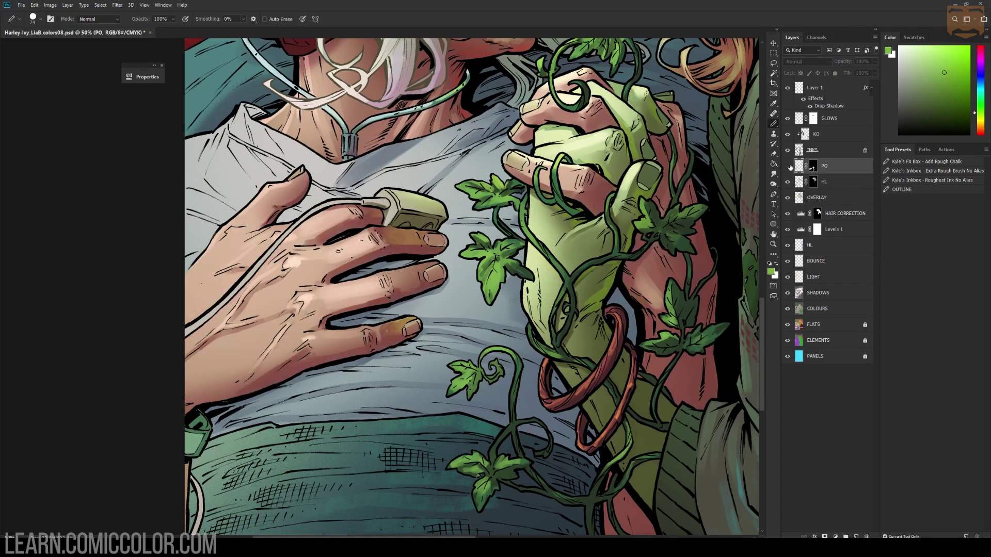
left_click(788, 166)
left_click(787, 166)
left_click(788, 166)
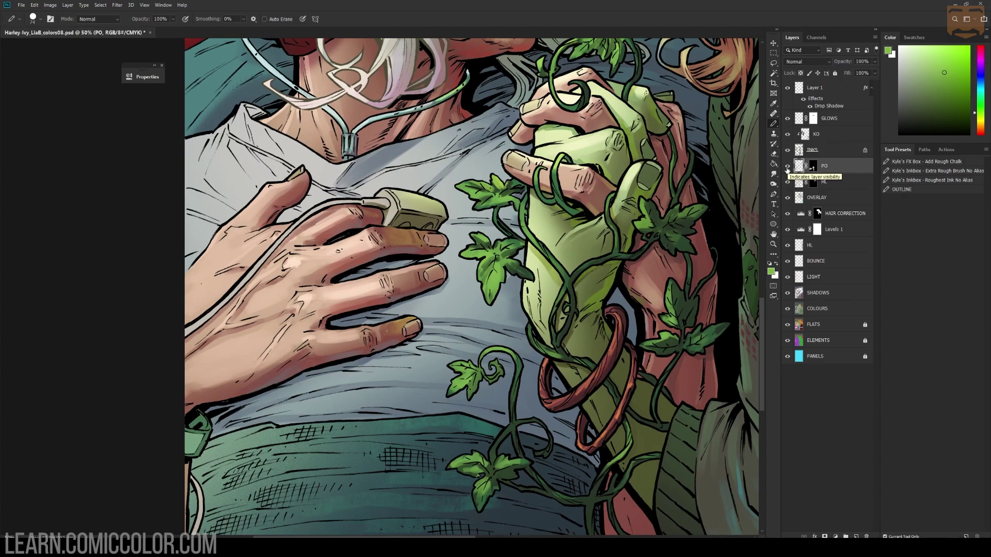
left_click(788, 167)
left_click(788, 167)
Step: Check the merged Layer 1 at full-page view by hiding it and isolating it from the other layers
key("z")
left_click(545, 250, "alt")
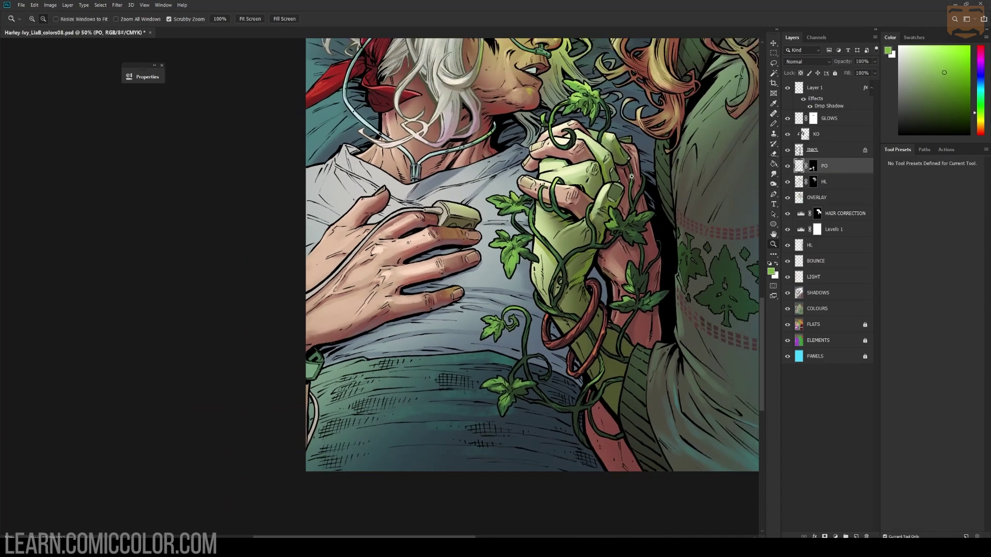
left_click_drag(697, 90, 557, 282)
left_click(558, 283, "alt")
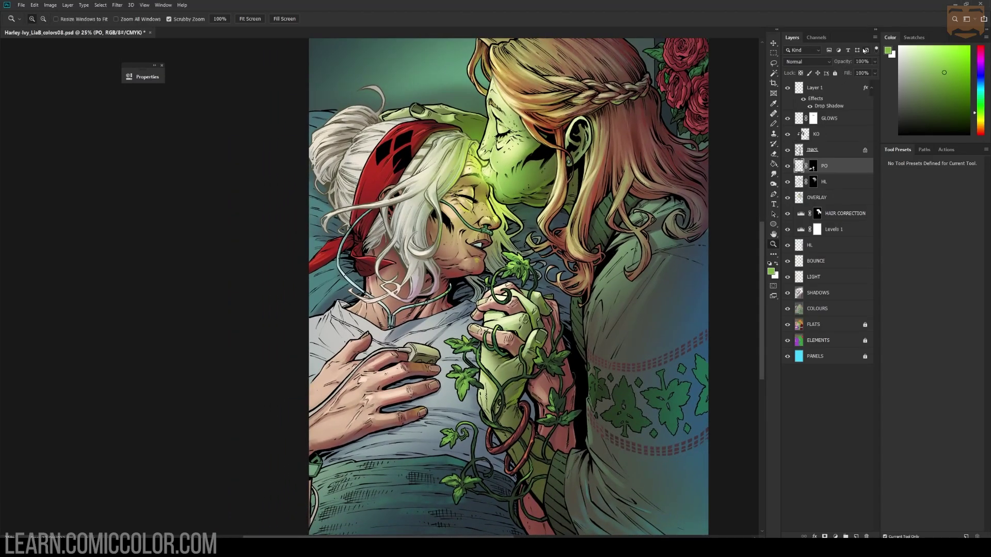
right_click(567, 183)
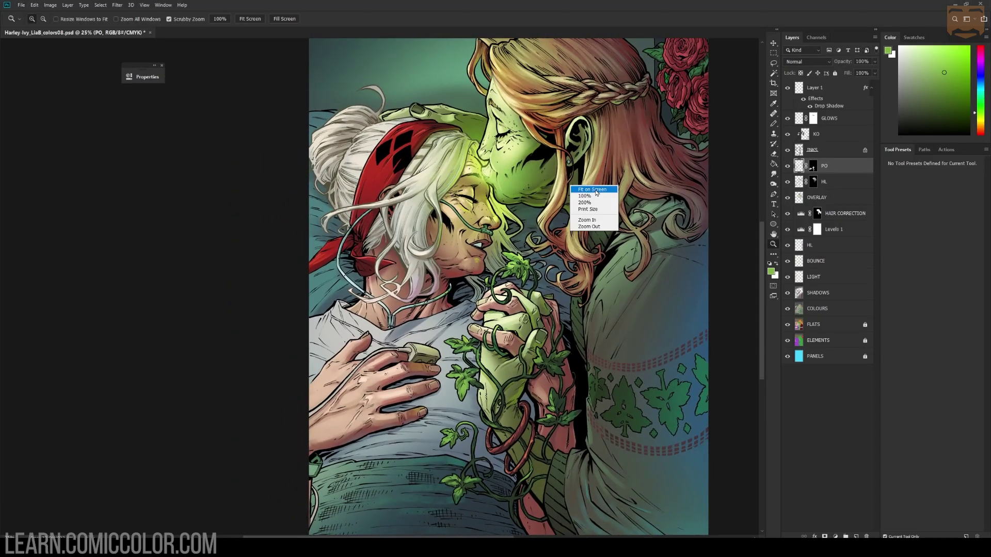
left_click(596, 190)
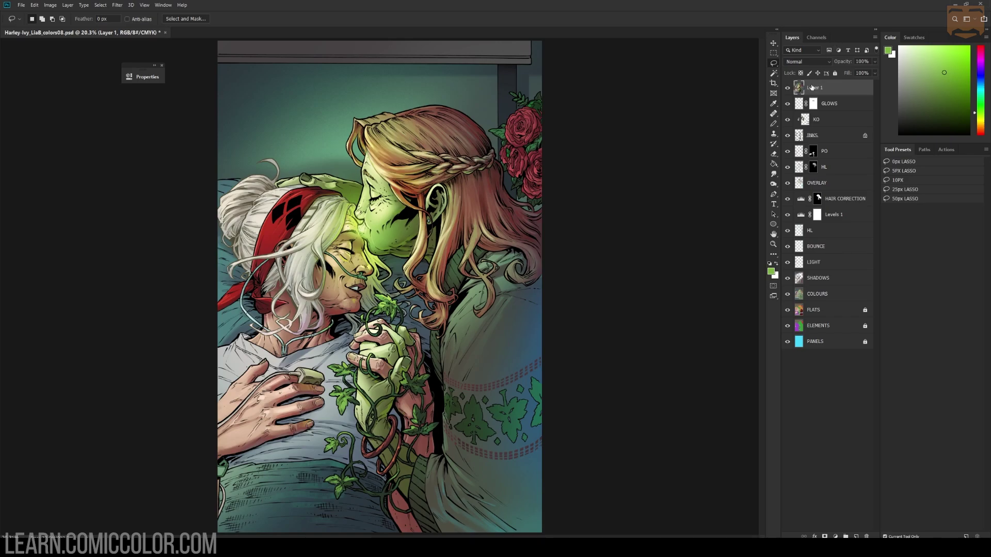
left_click(789, 89)
left_click(789, 88, "alt")
left_click(787, 89, "alt")
Step: Open the Cutout filter for the merged Layer 1, fit the preview to the screen, and set Edge Simplicity to 0
left_click(117, 6)
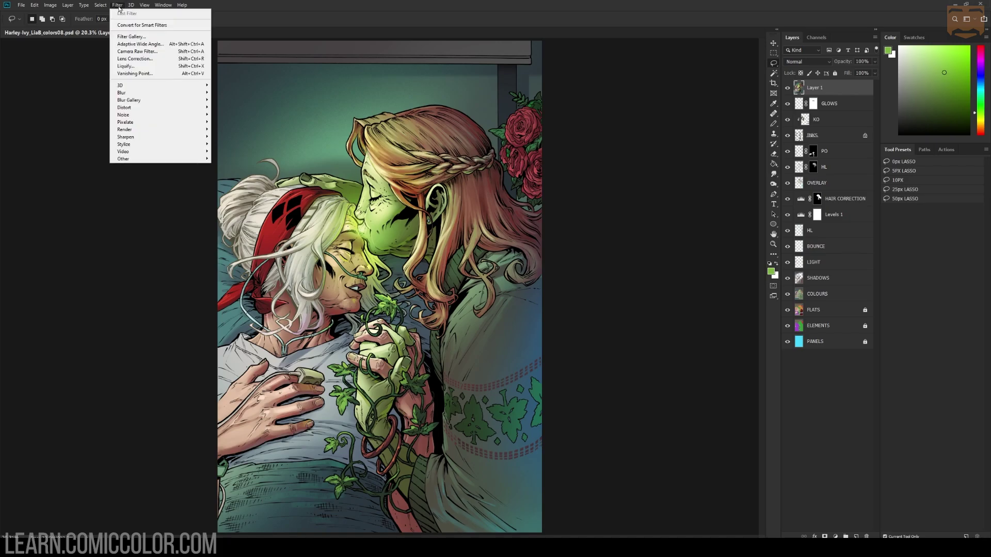
left_click(105, 104)
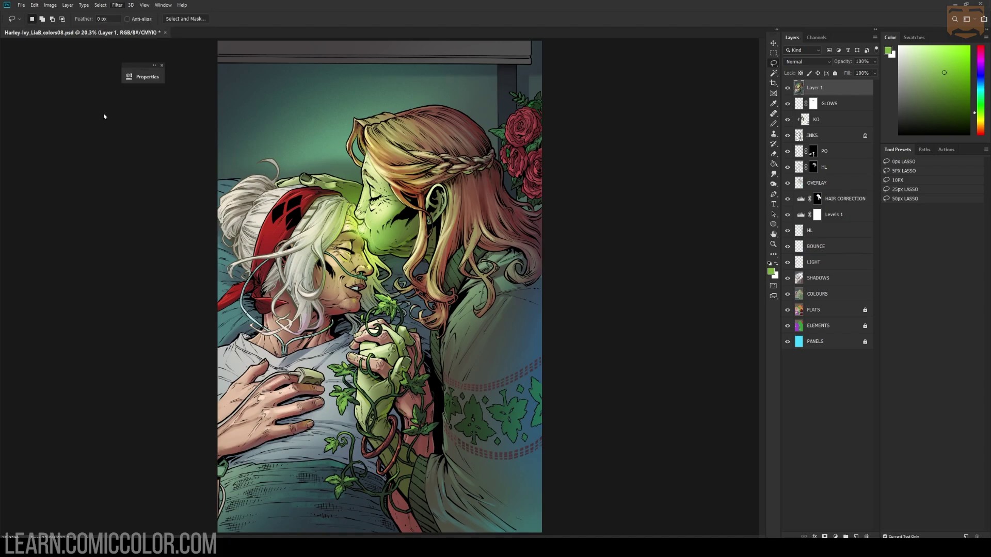
key("ctrl+alt+f")
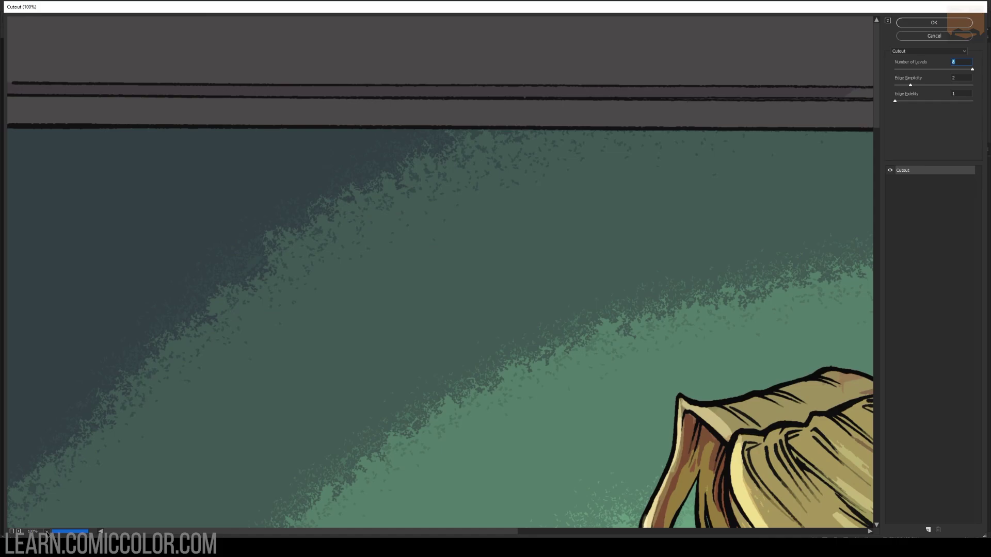
left_click(34, 532)
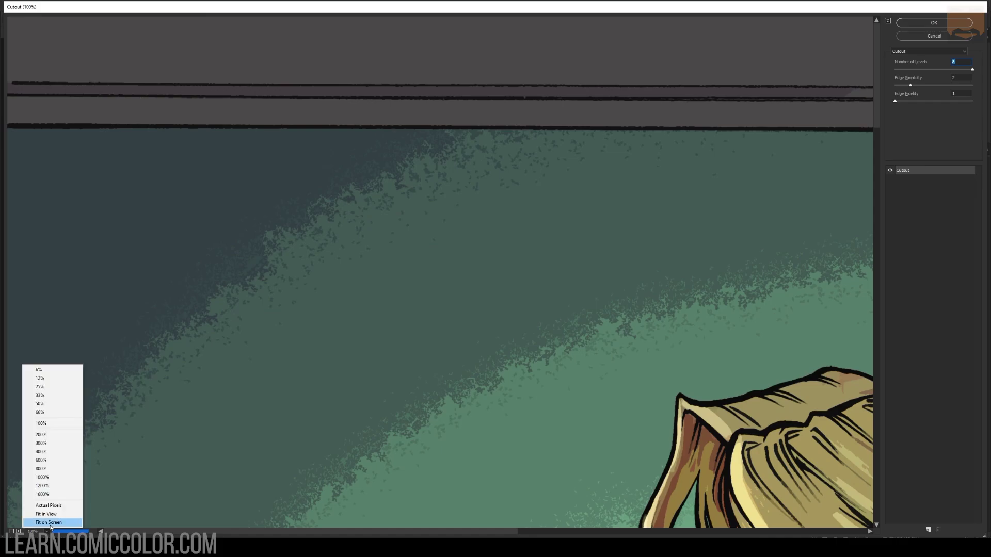
left_click(51, 521)
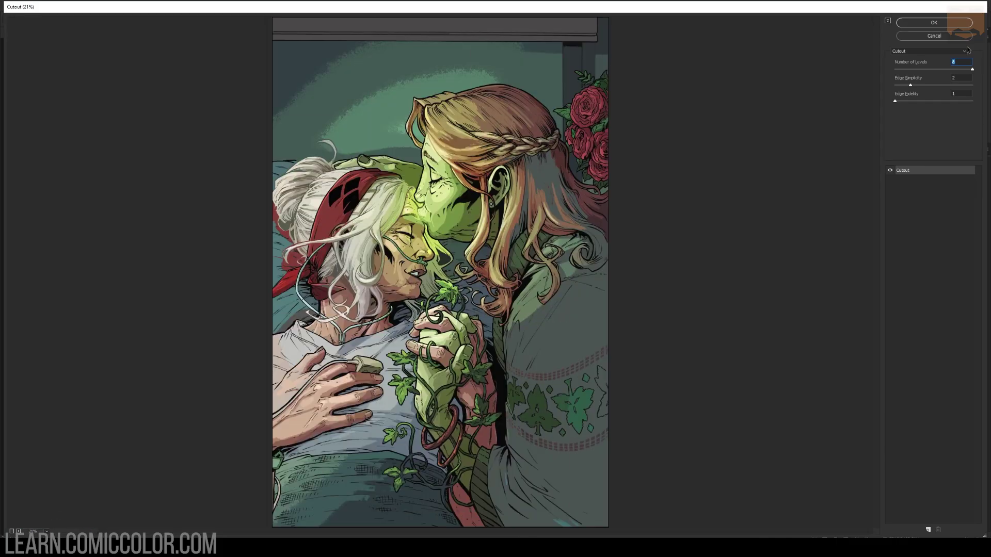
left_click_drag(911, 86, 894, 86)
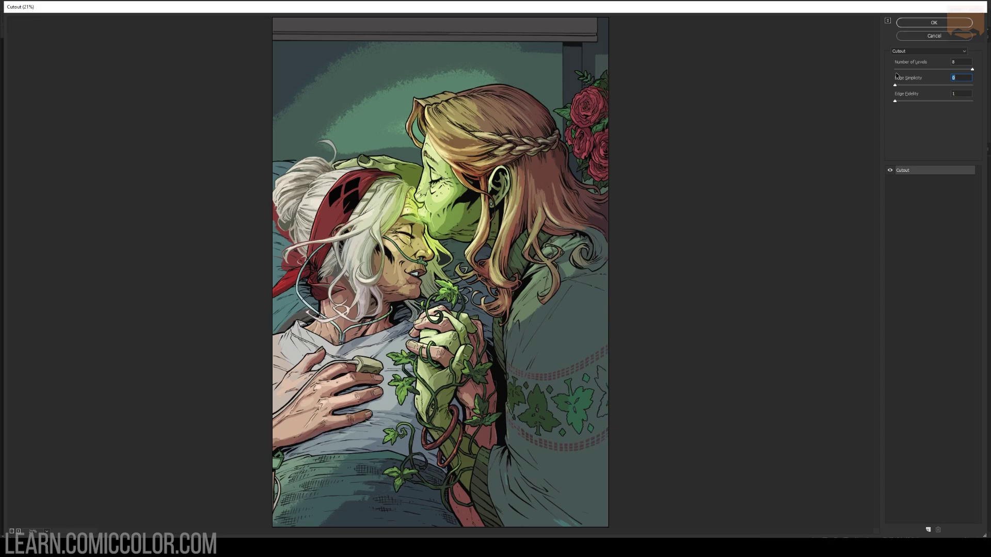
Step: Lower the Cutout filter's Number of Levels in stages to 6, 4 and finally 2, checking the preview
left_click_drag(972, 69, 941, 69)
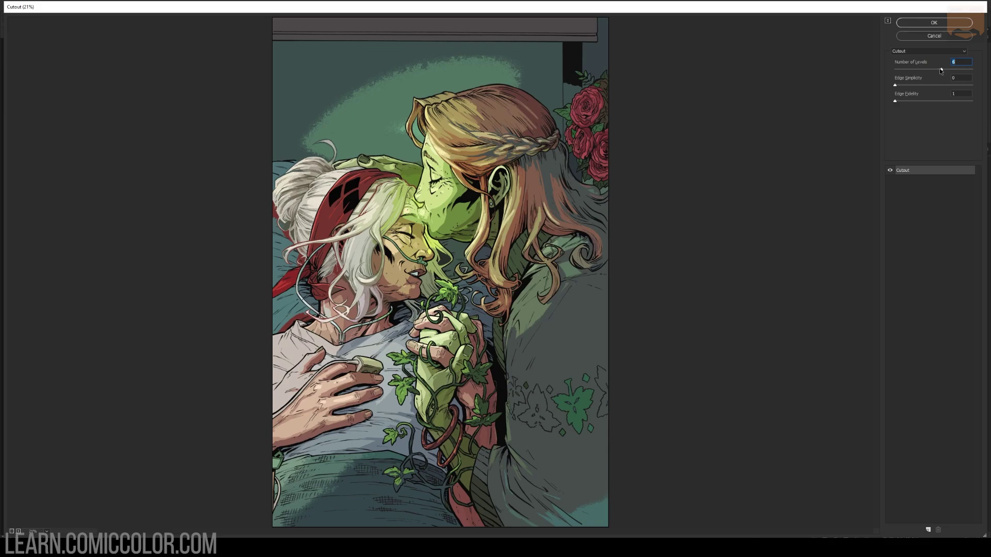
left_click_drag(940, 72, 927, 72)
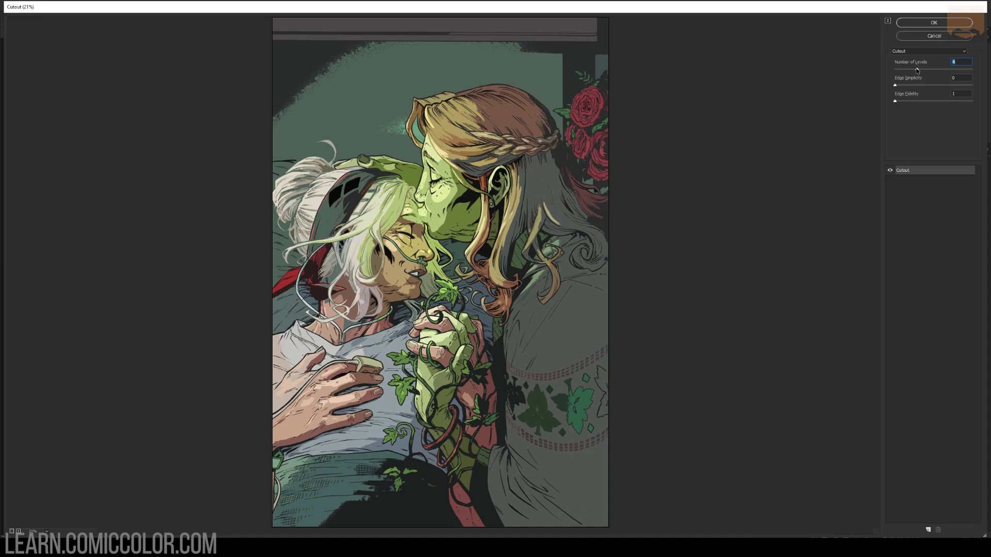
left_click_drag(917, 70, 889, 76)
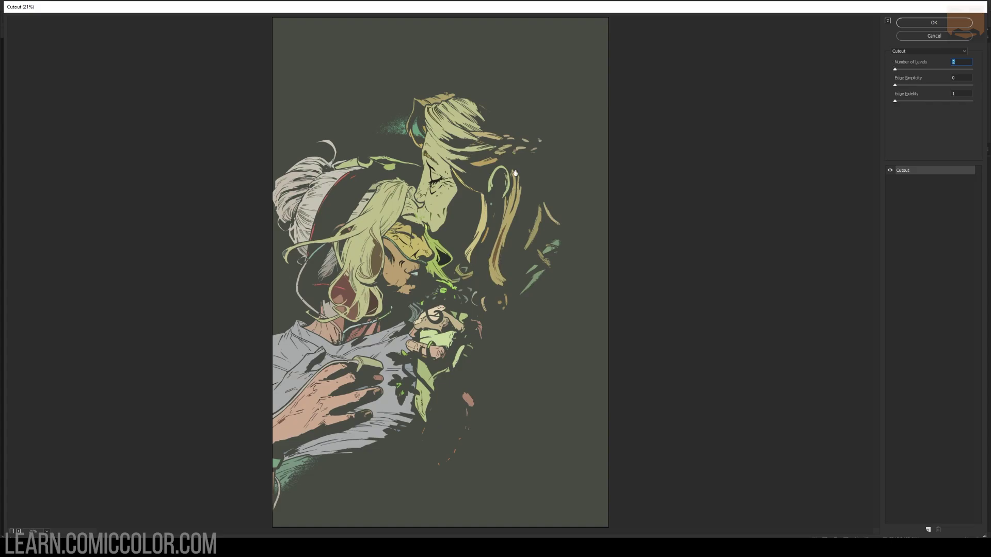
left_click(12, 532)
left_click(11, 532)
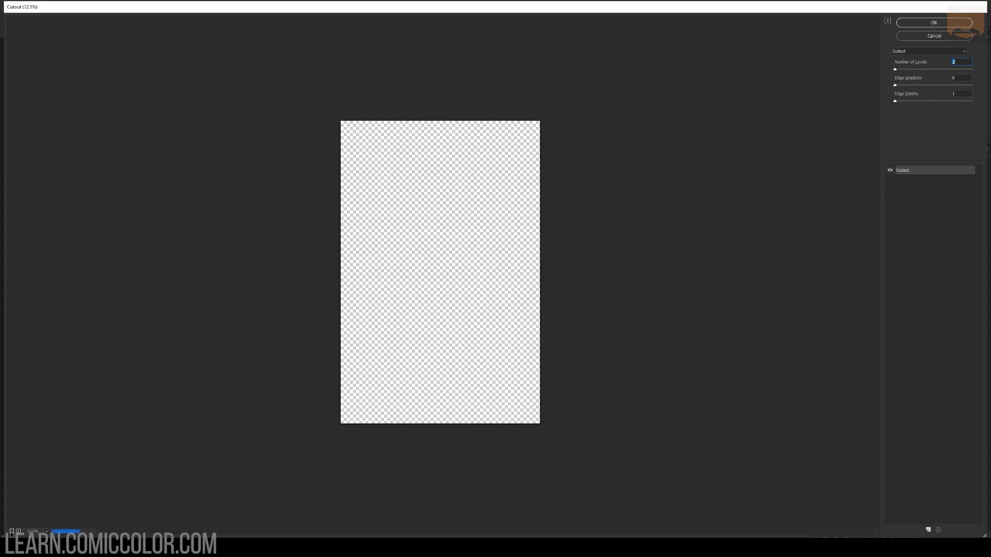
Step: Examine the two-level Cutout preview at thumbnail size and enlarged to judge how the two figures read
left_click(12, 532)
left_click(12, 532)
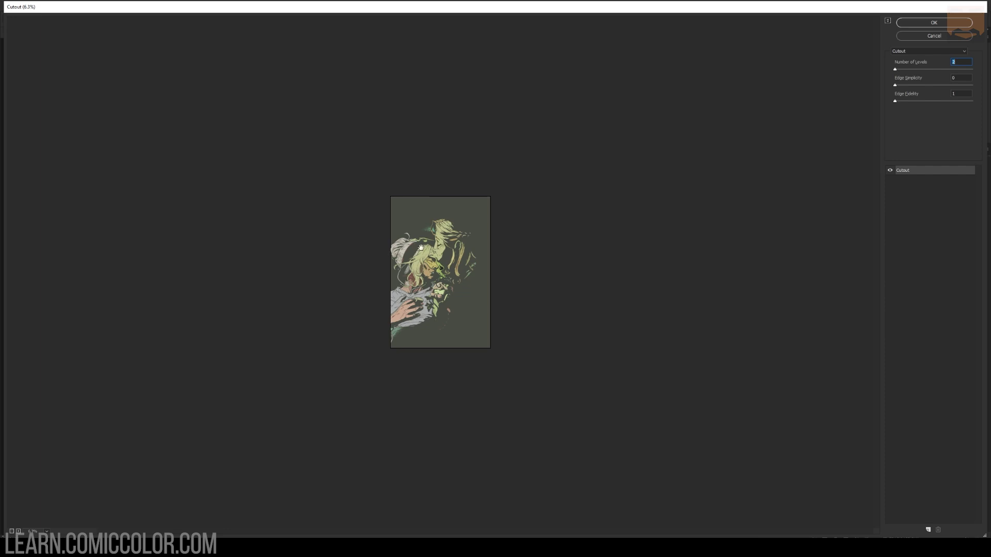
left_click(438, 249)
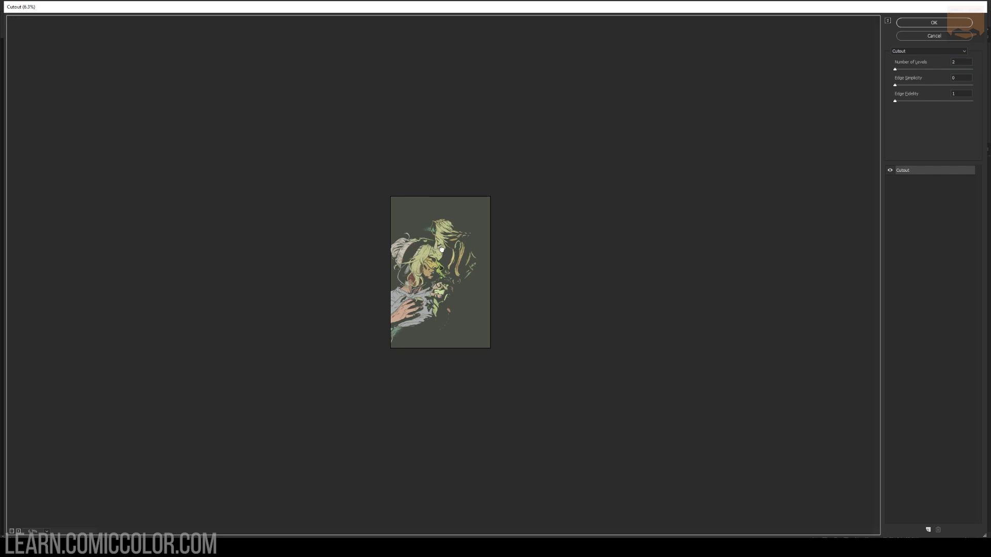
left_click(18, 531)
left_click(18, 531)
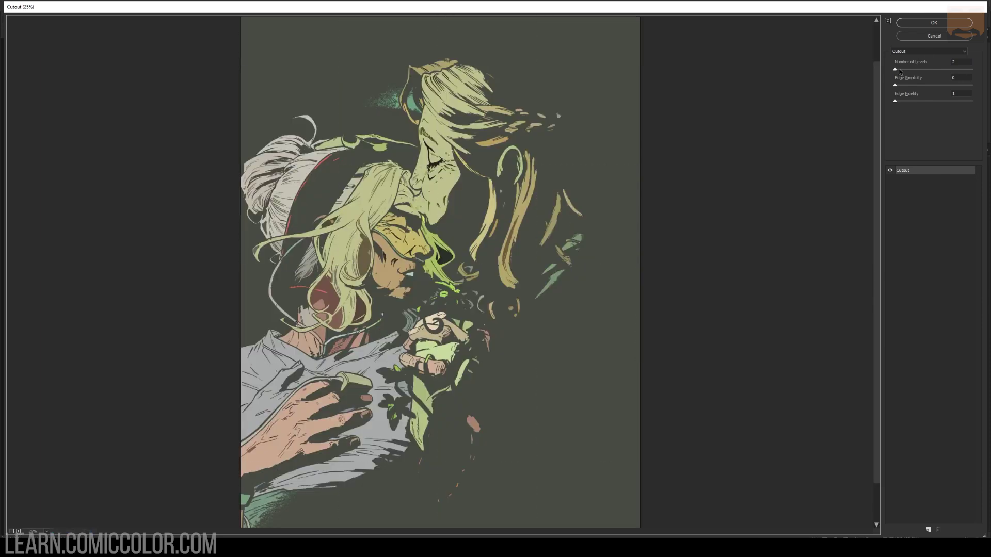
Step: Raise the Cutout filter's Number of Levels in stages up to its maximum to compare the previews, and cancel the filter
left_click_drag(896, 70, 913, 71)
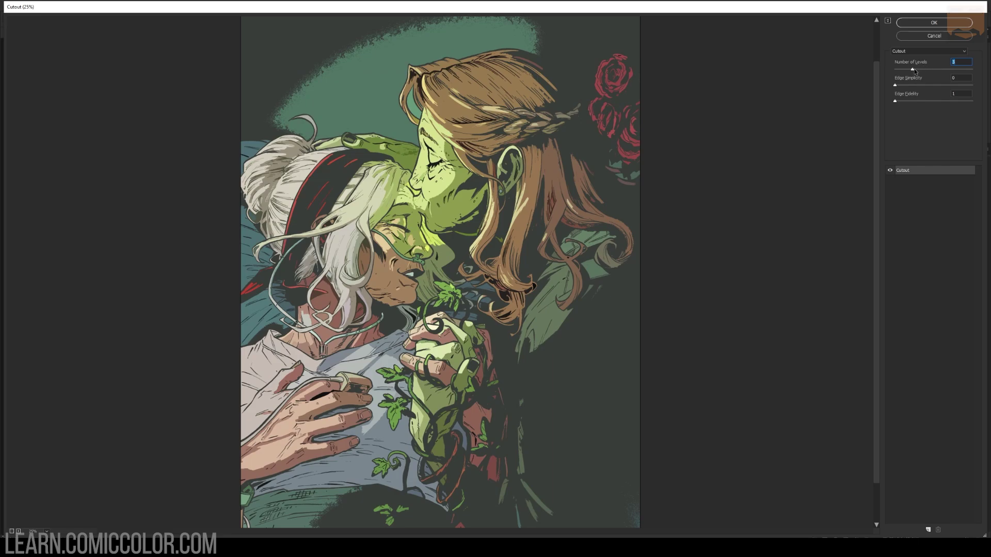
left_click_drag(915, 71, 972, 69)
left_click(944, 34)
Step: Check the readability of the full-colour page at tiny thumbnail size and at progressively larger sizes up to 16.7%
key("z")
left_click(456, 213, "alt")
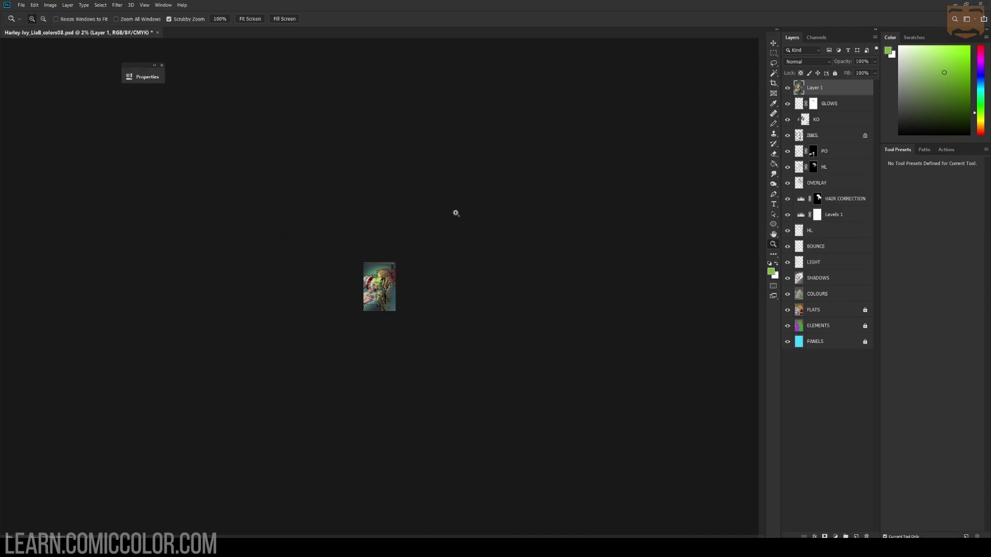
left_click(387, 281)
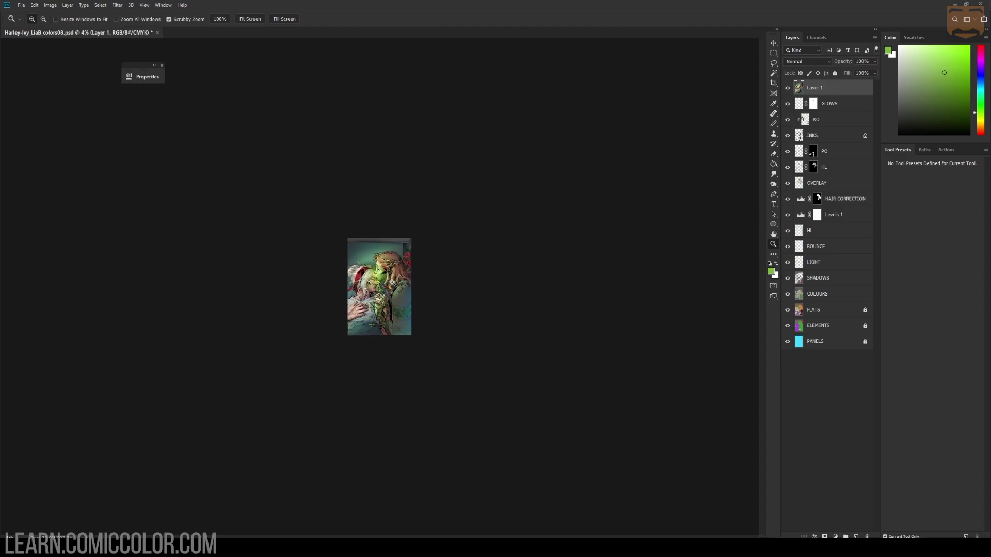
left_click(387, 281)
left_click(387, 282)
left_click(391, 283)
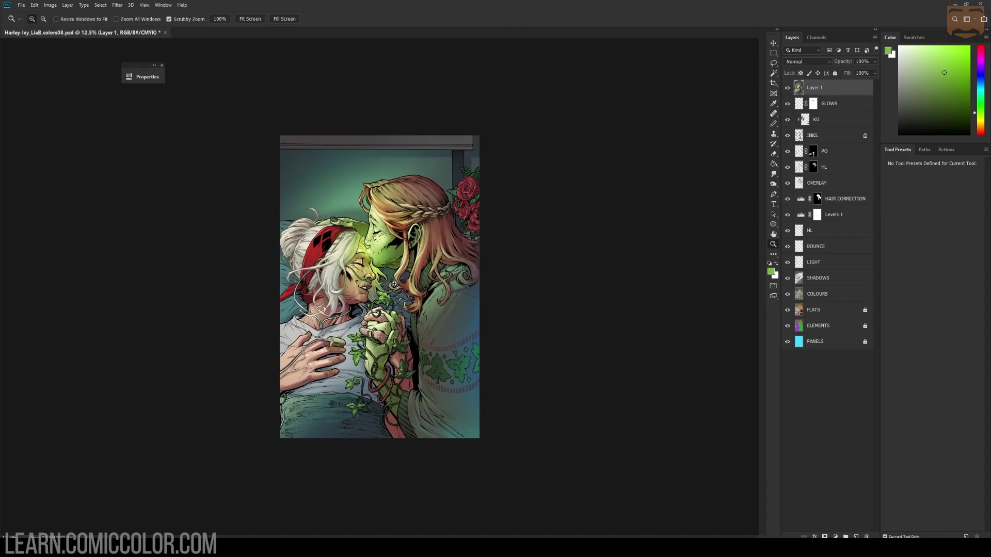
left_click(395, 282)
left_click(395, 282)
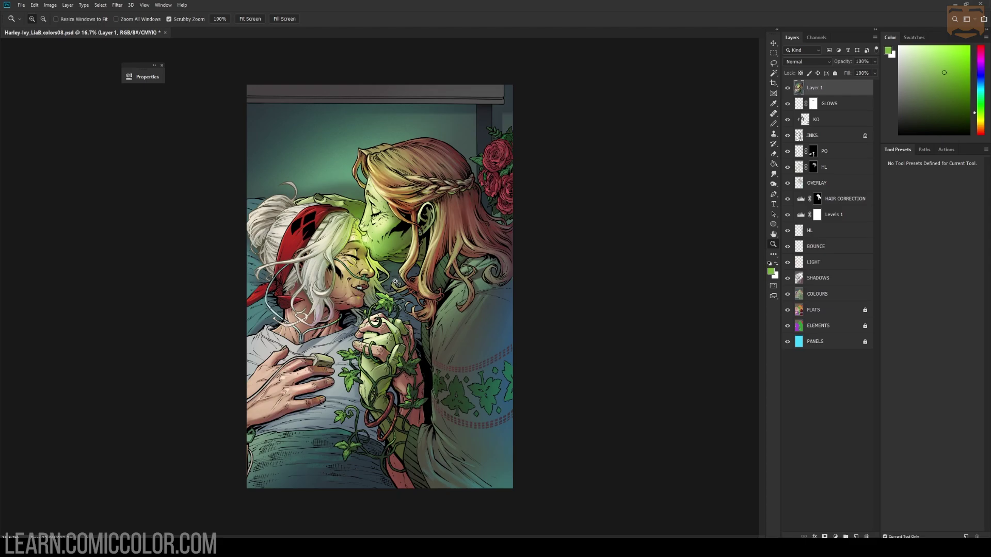